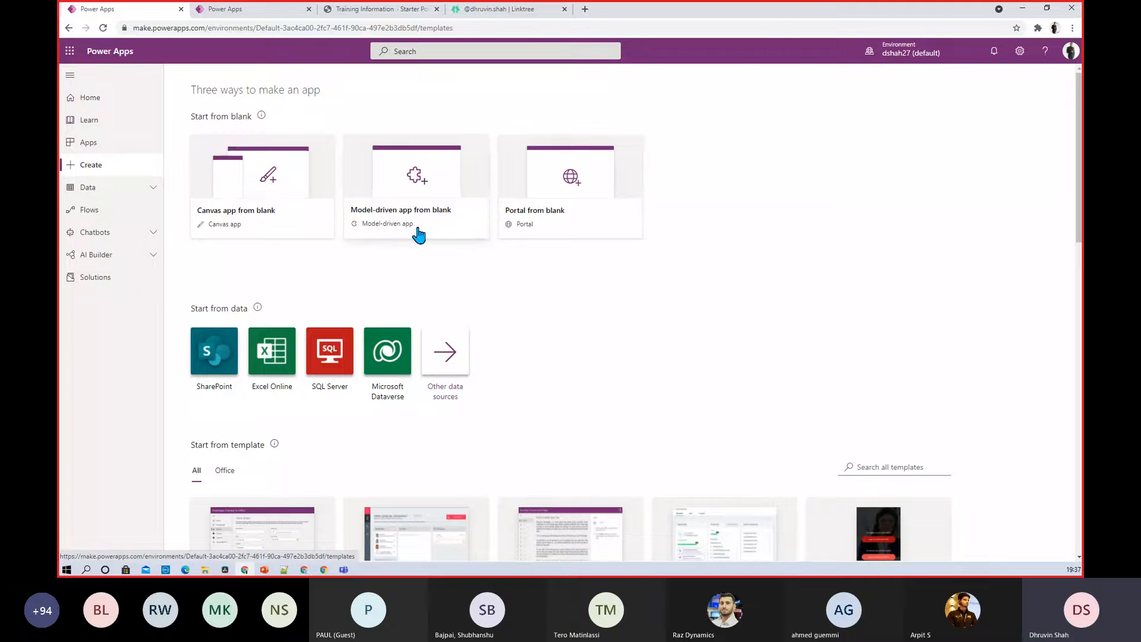
Start a portal from blank, filling in its name and address fields
click(569, 237)
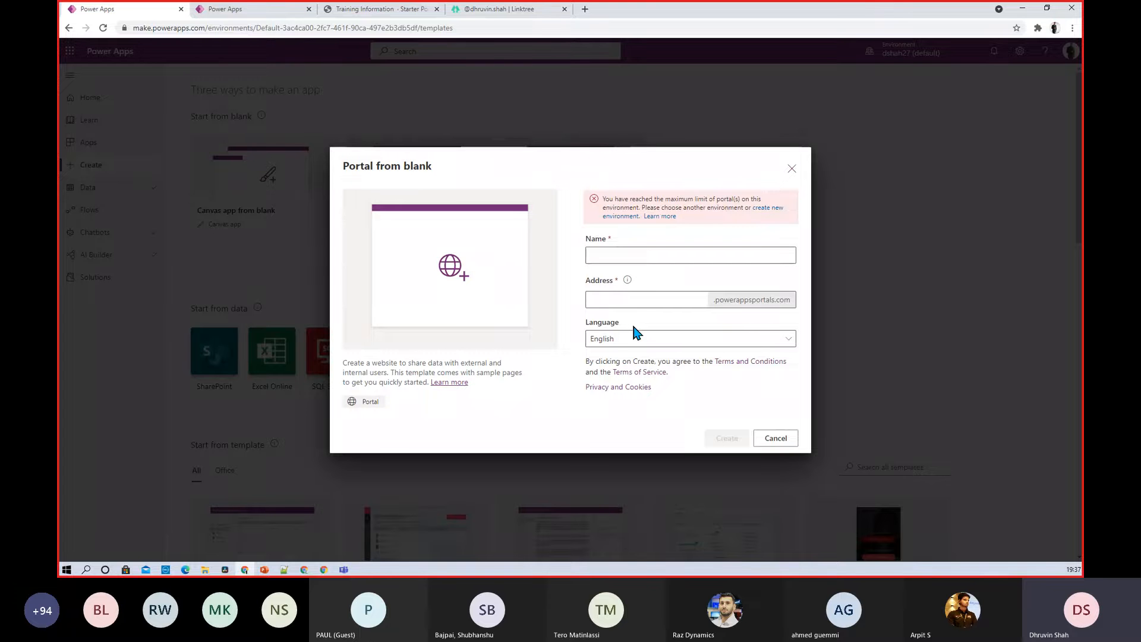
click(639, 256)
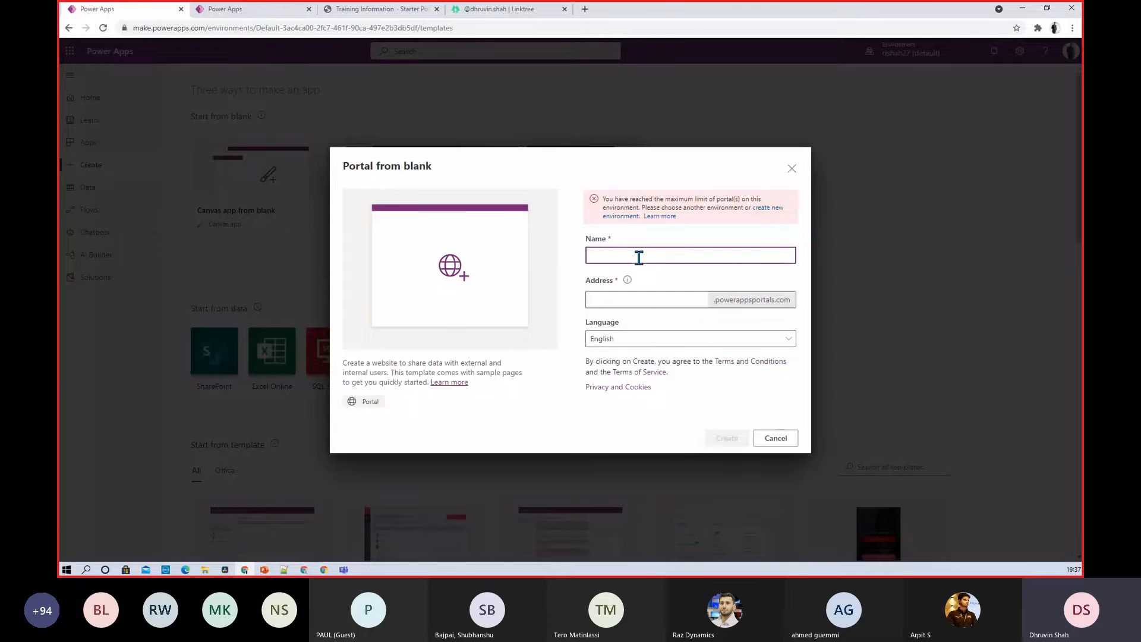
click(615, 299)
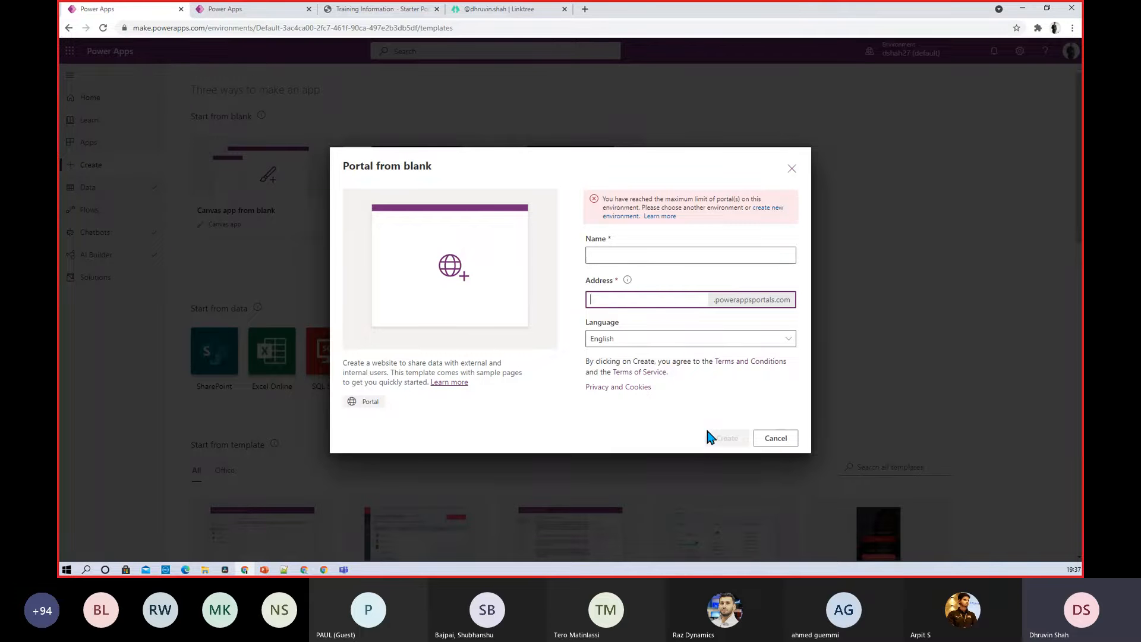
click(1006, 266)
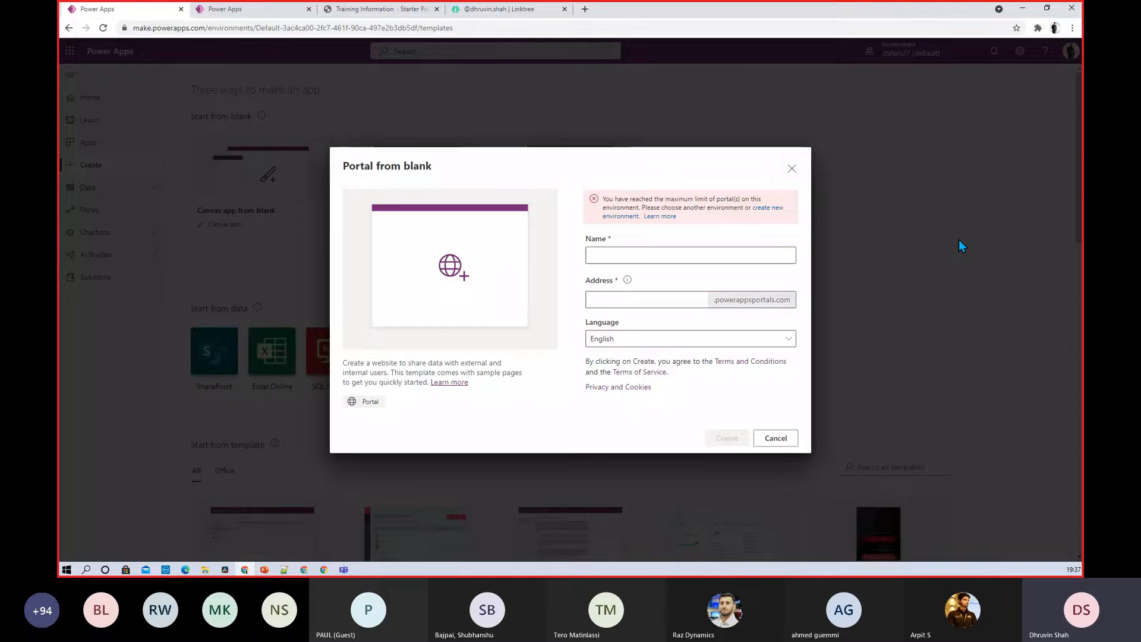
Dismiss the blank-portal form and go through Solutions to the Apps list
click(792, 169)
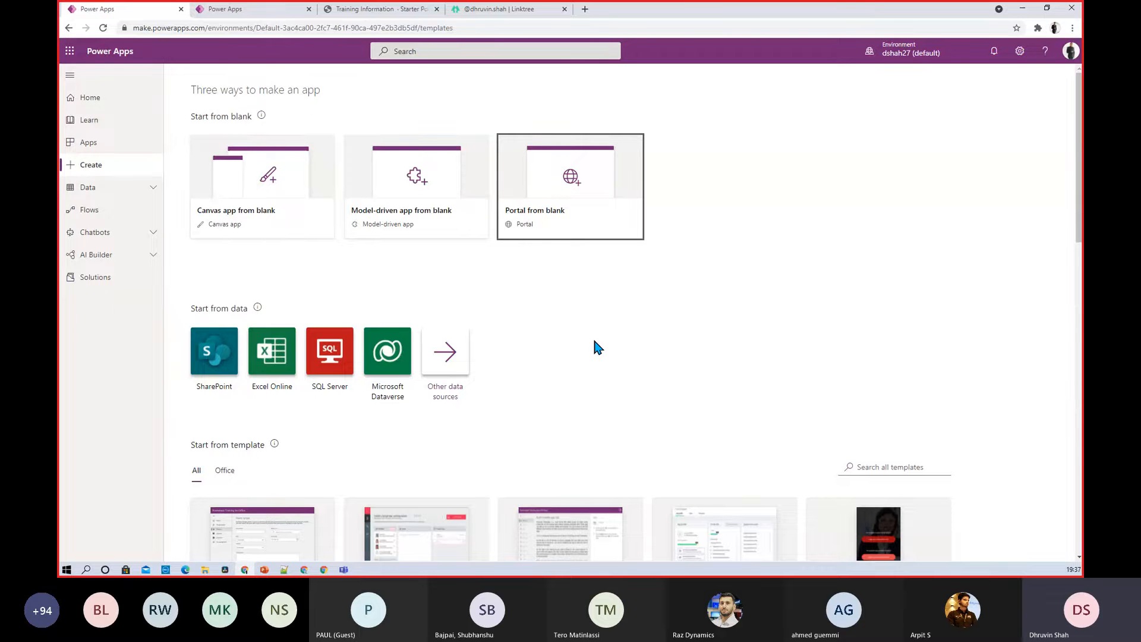
click(134, 287)
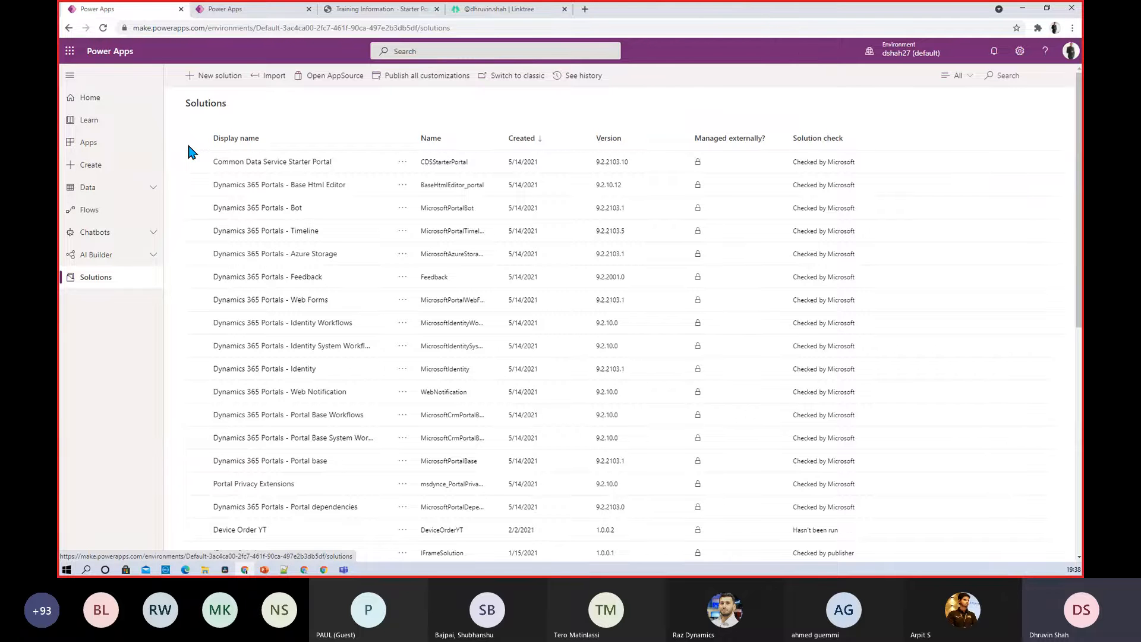
click(112, 148)
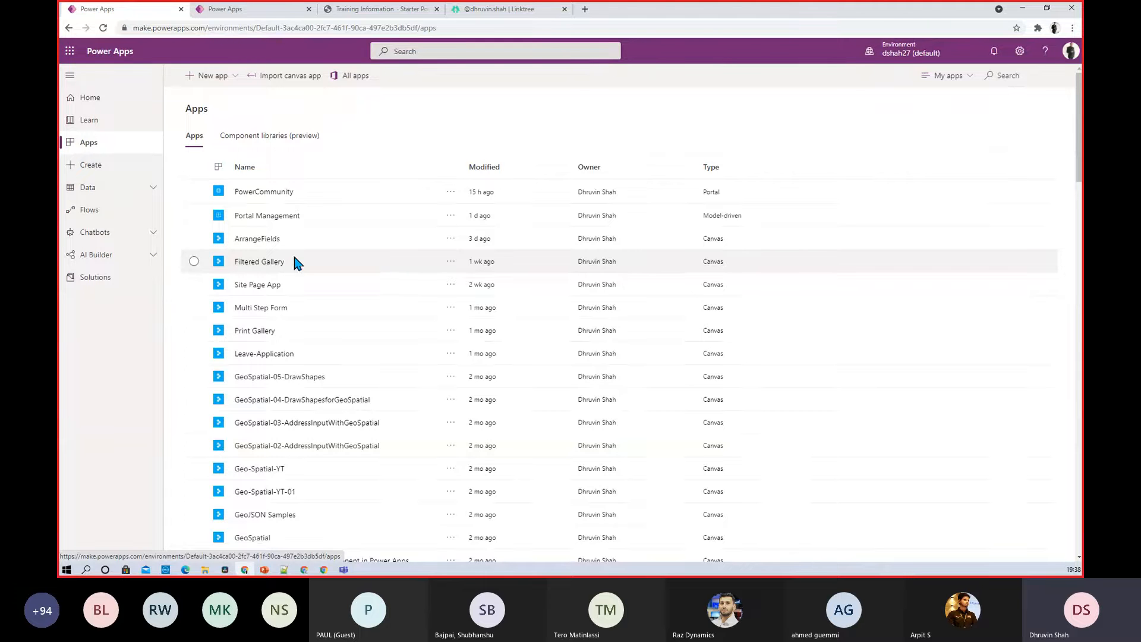
Launch the PowerCommunity portal in a new tab and browse its Training Information page
right_click(256, 196)
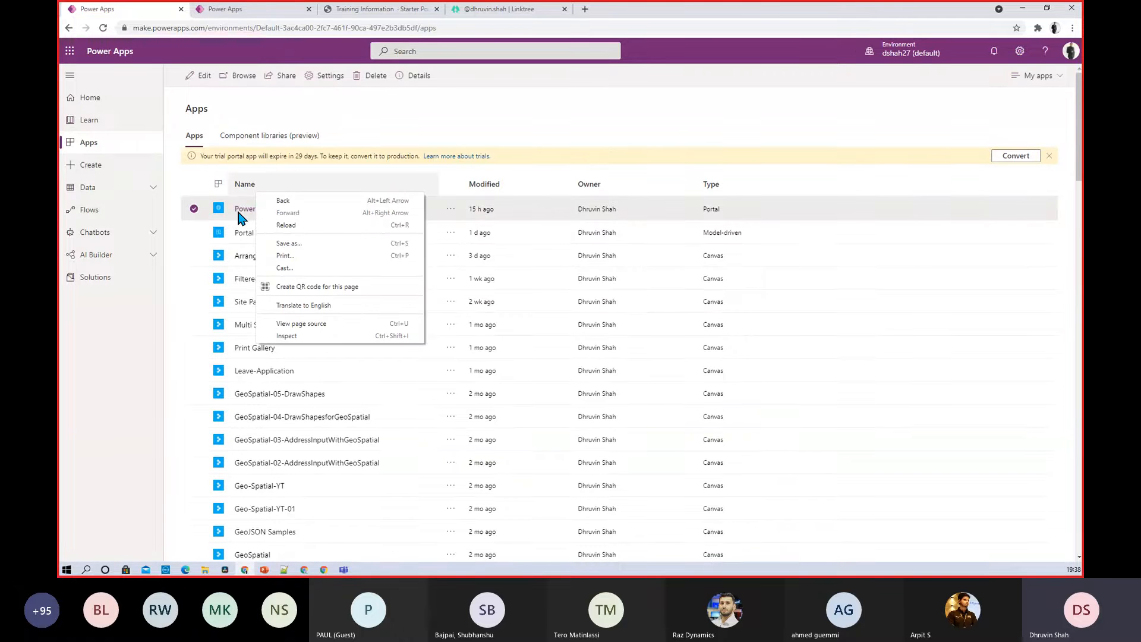
click(244, 212)
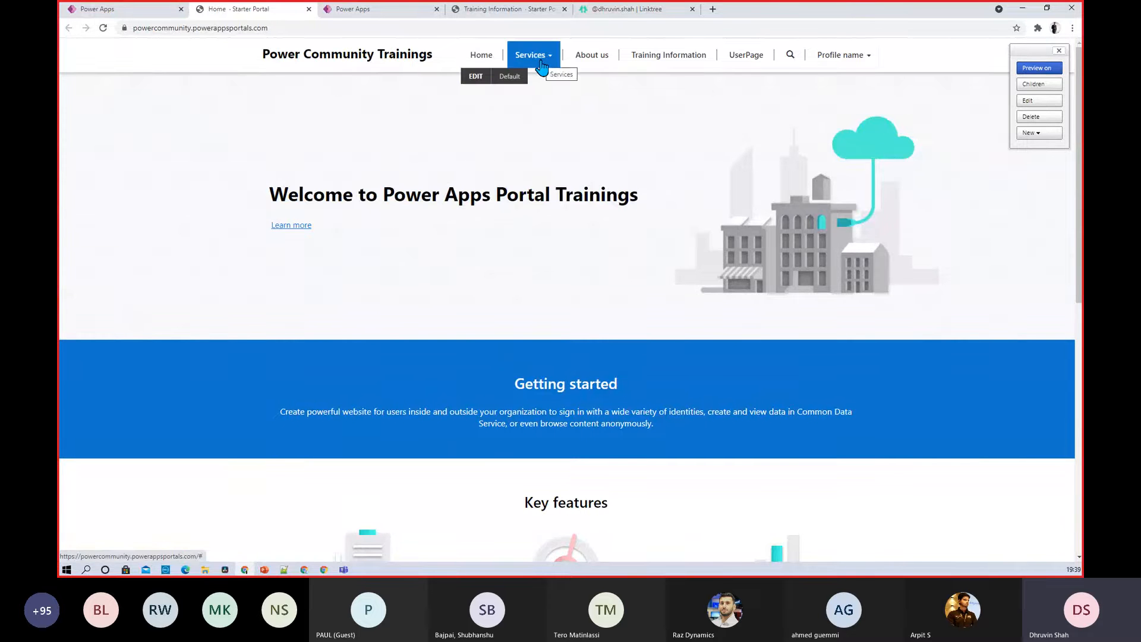
click(653, 62)
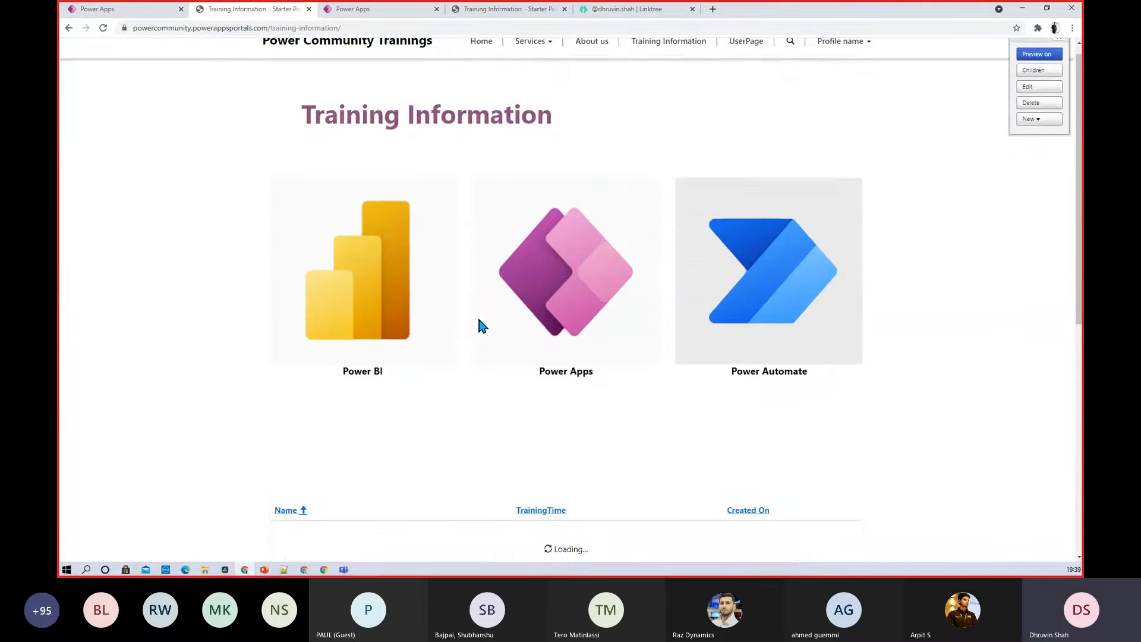
scroll(470, 309, down, 3)
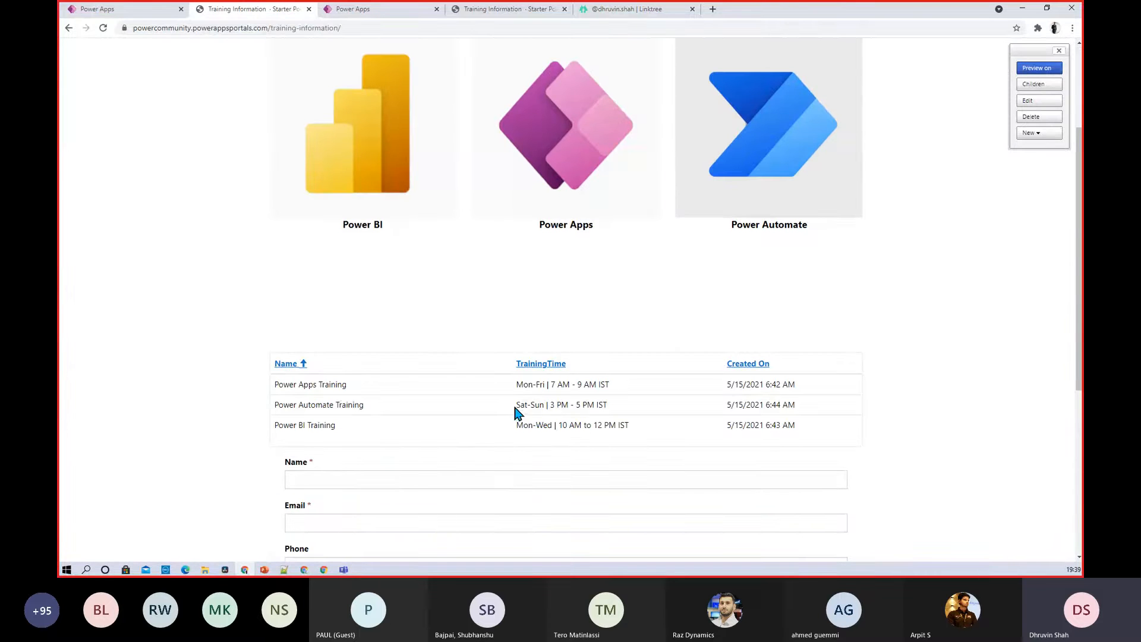
scroll(517, 400, down, 1)
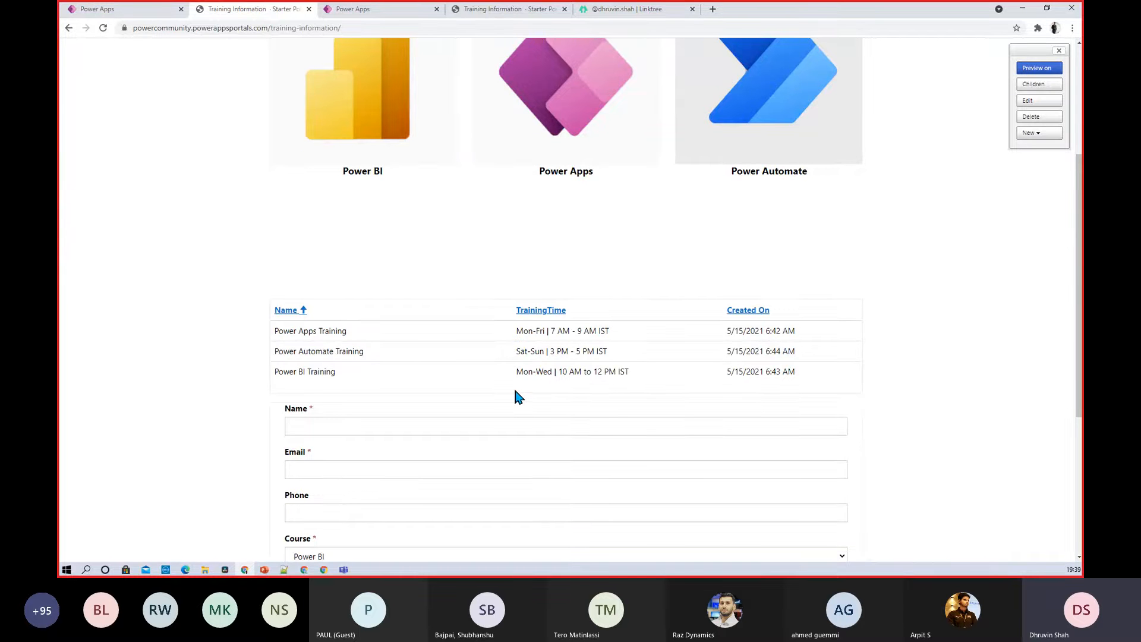
scroll(513, 386, down, 2)
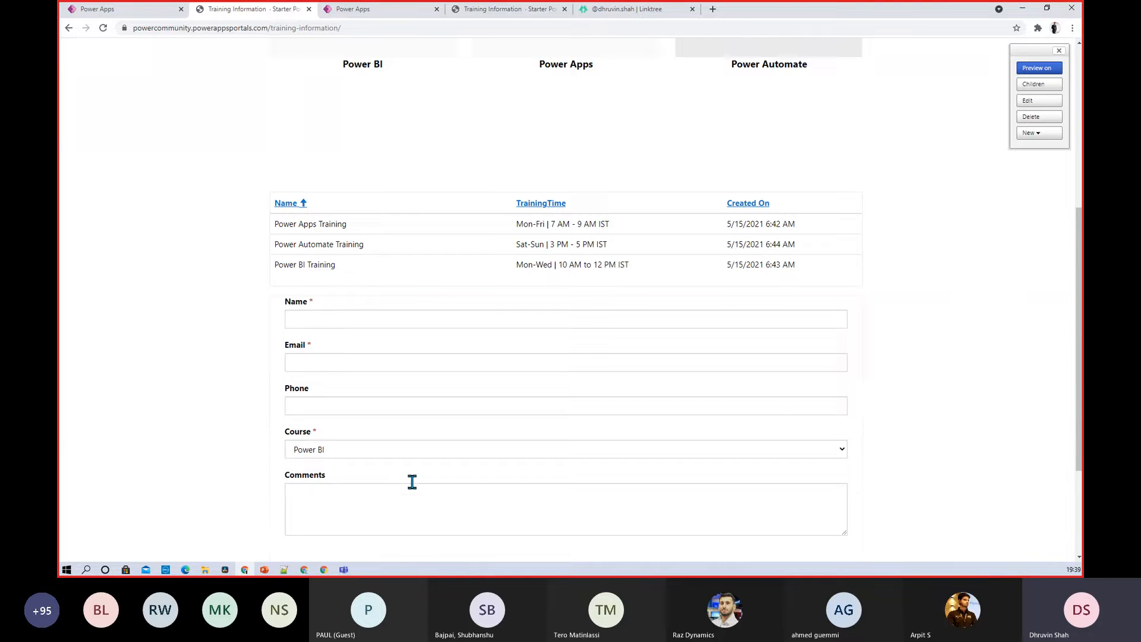
scroll(411, 480, down, 3)
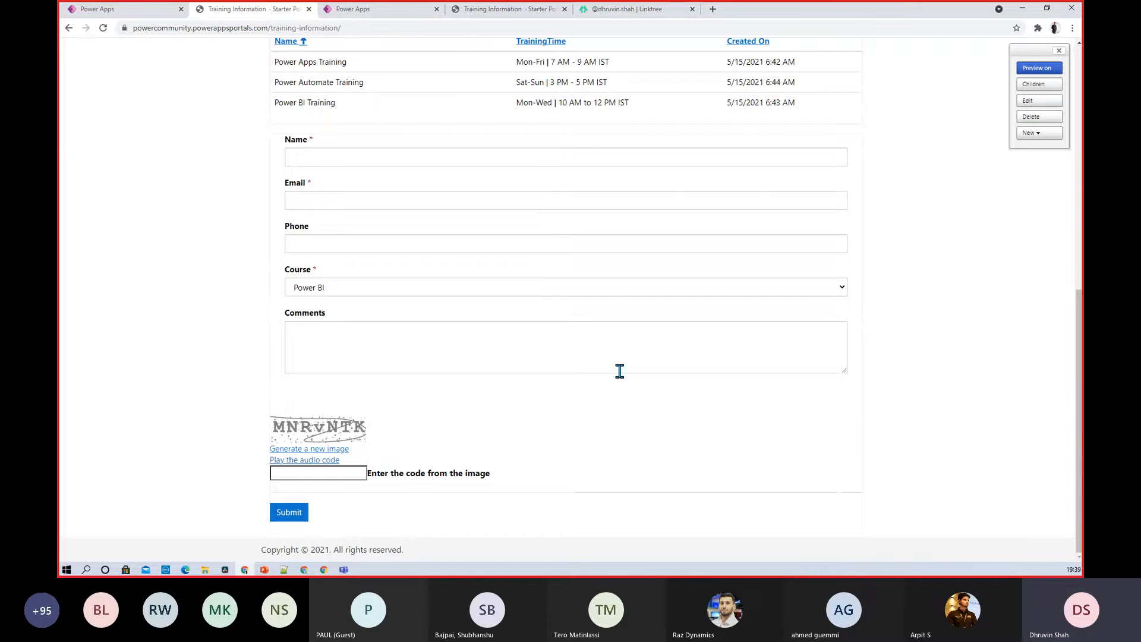
scroll(619, 371, up, 9)
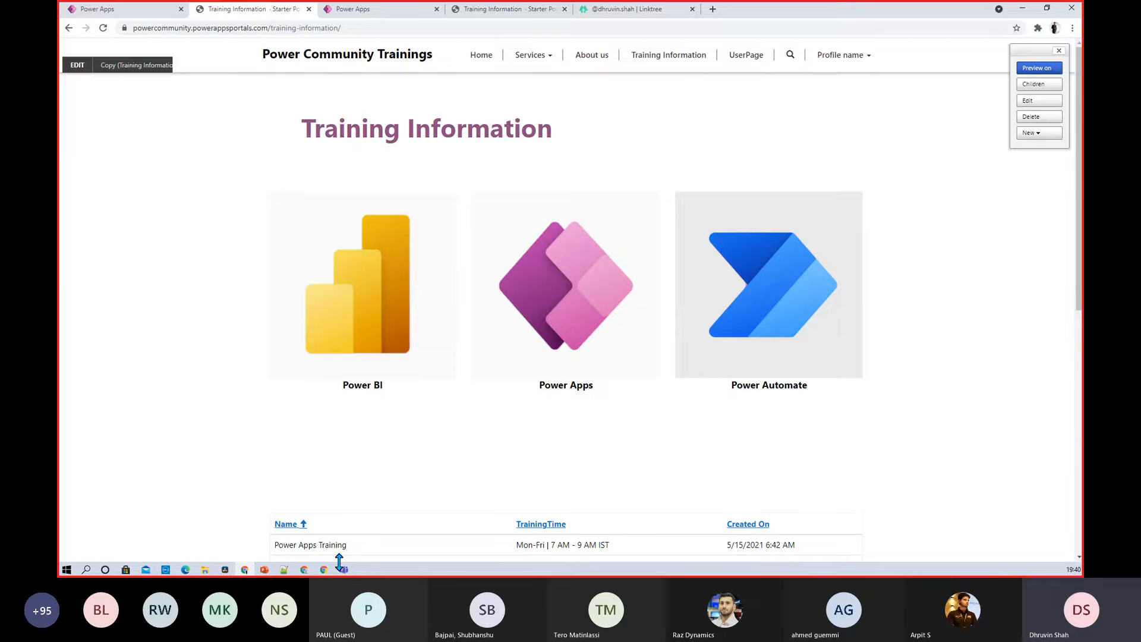
mouse_move(327, 574)
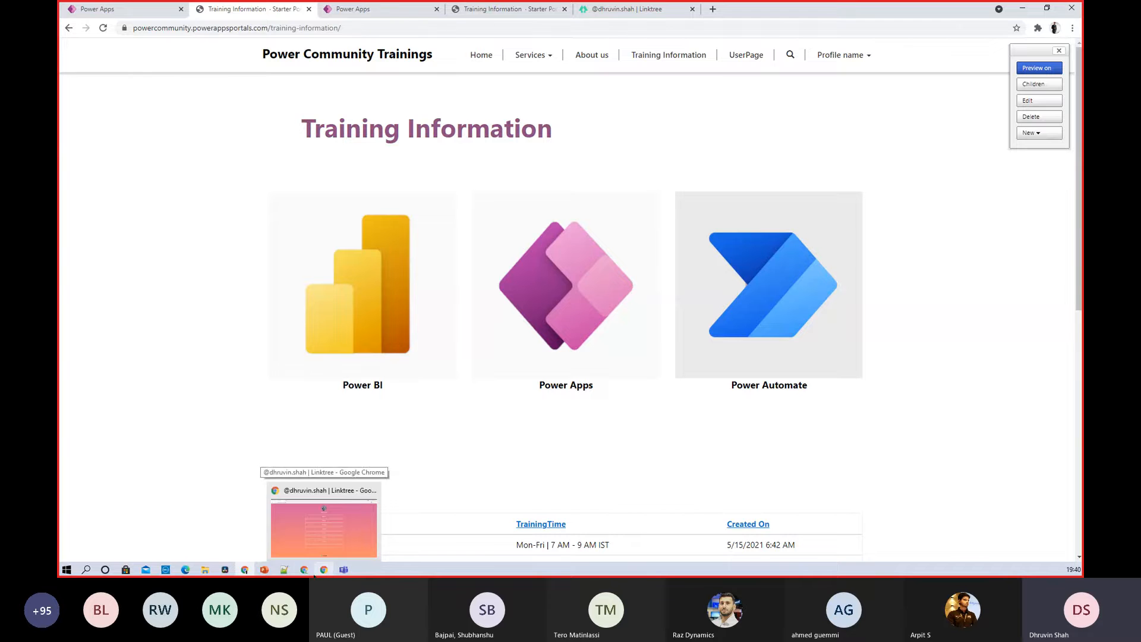
Load web.powerapps.com in a new Chrome tab and show its Apps list
click(304, 532)
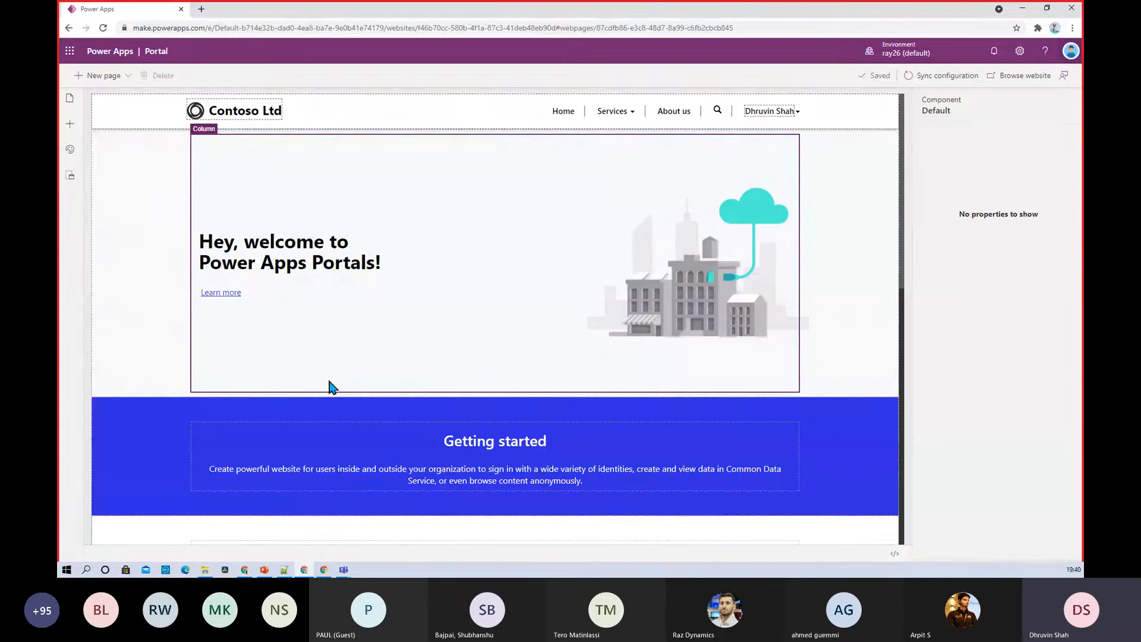
click(201, 10)
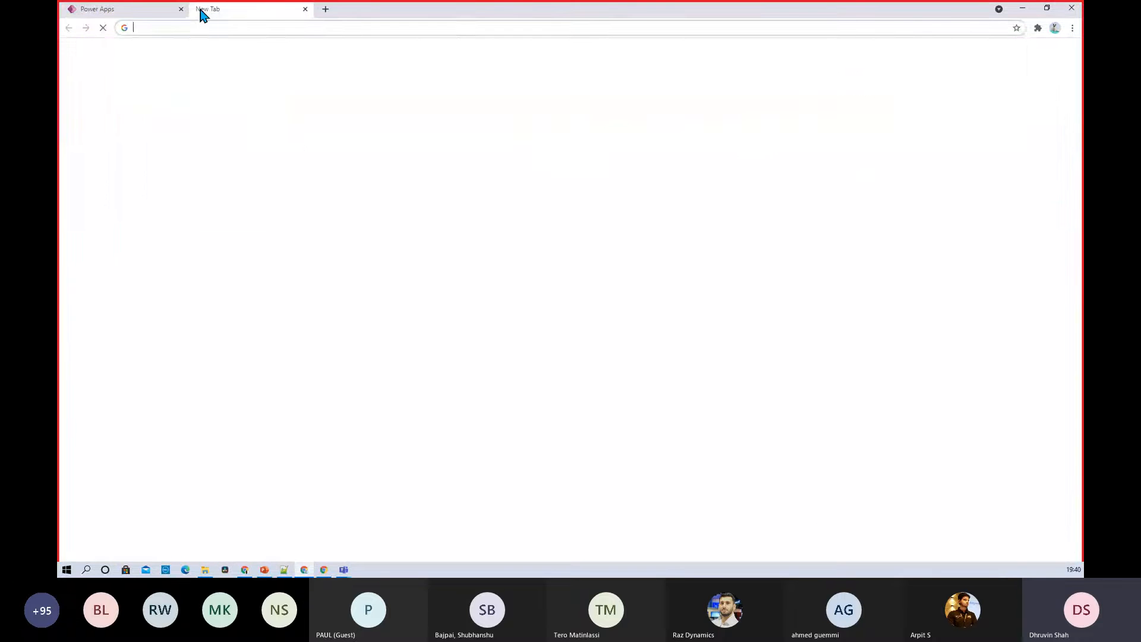
text(we)
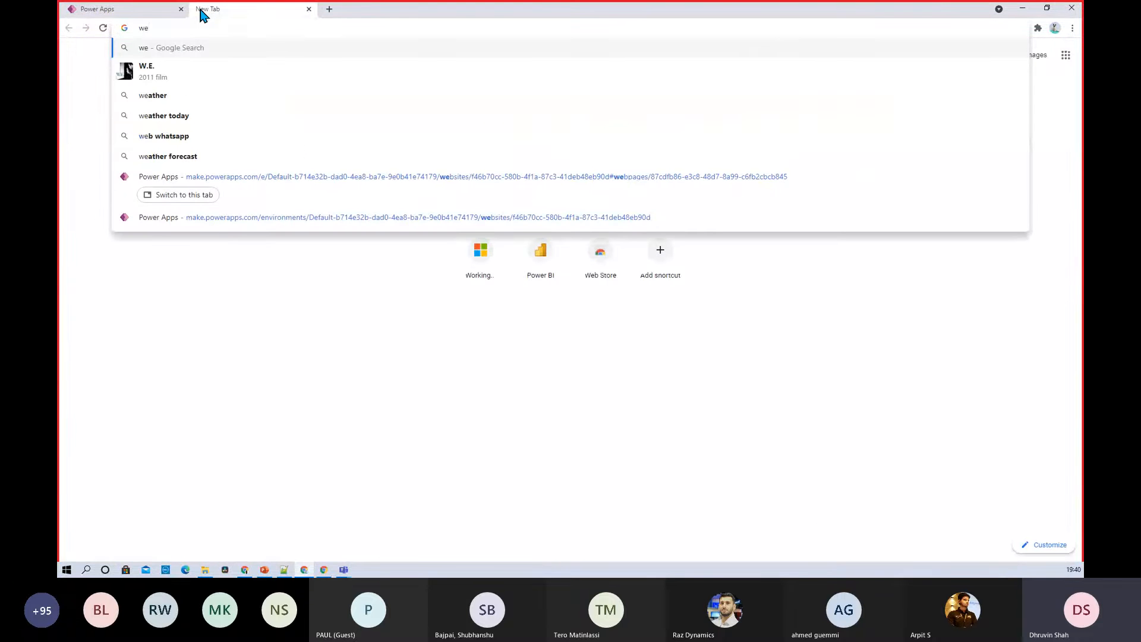
text(b.)
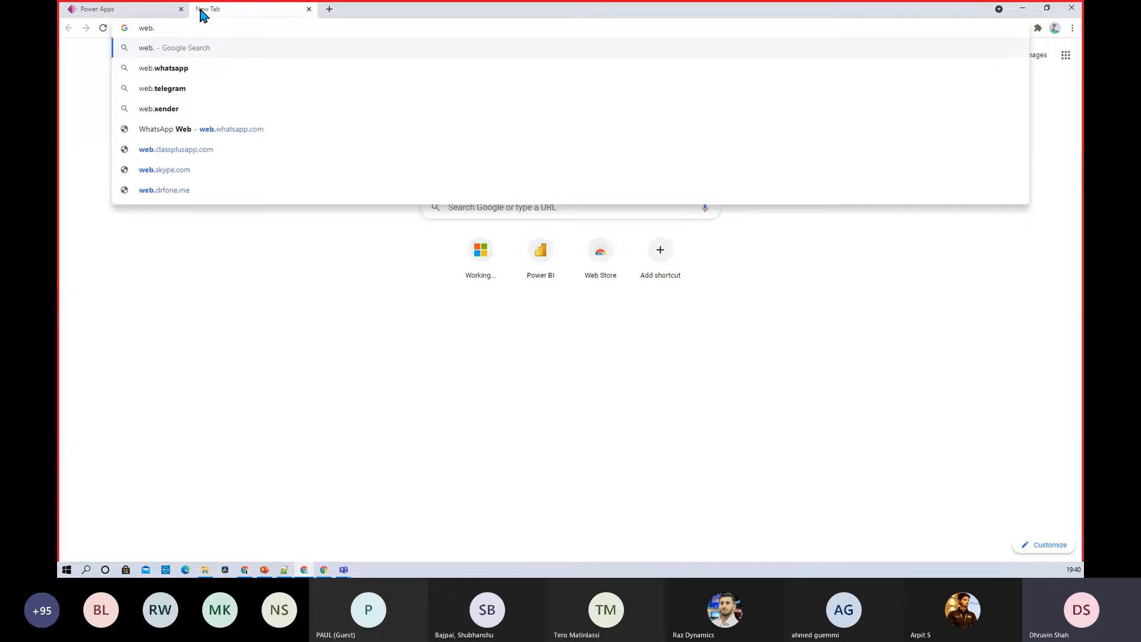
text(powe)
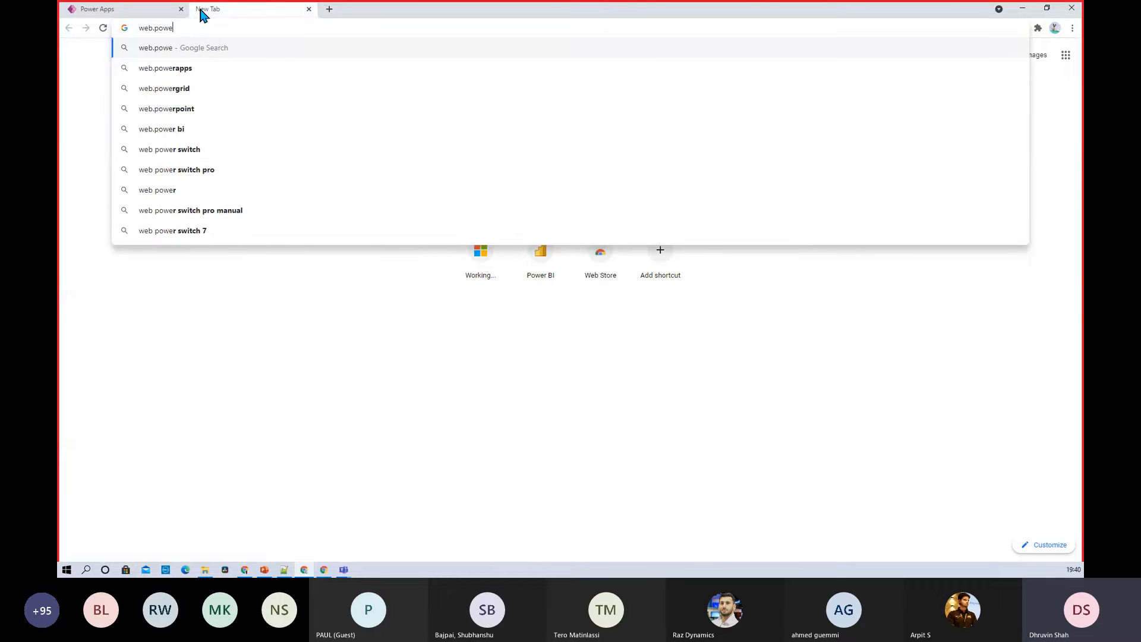
key(Down)
text(.com)
key(Return)
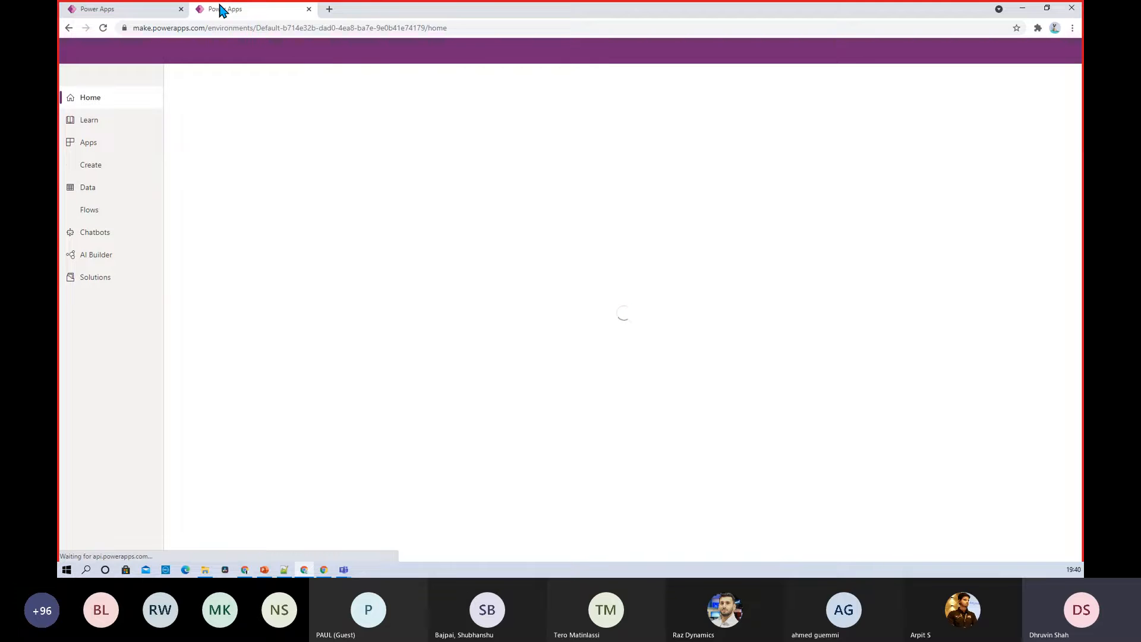
click(145, 9)
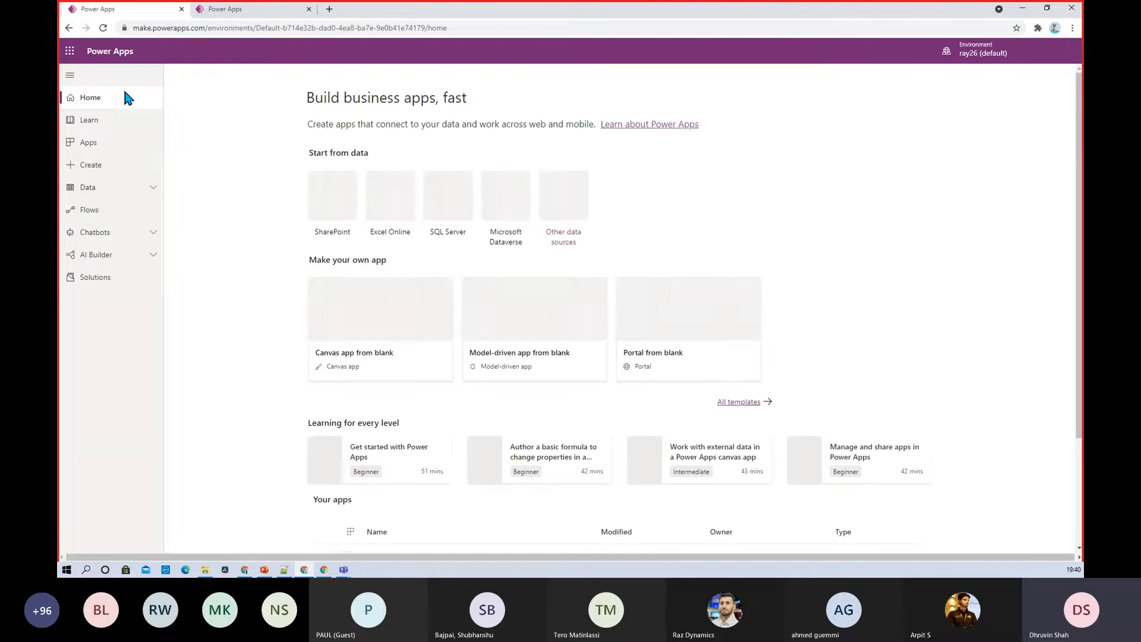
click(108, 144)
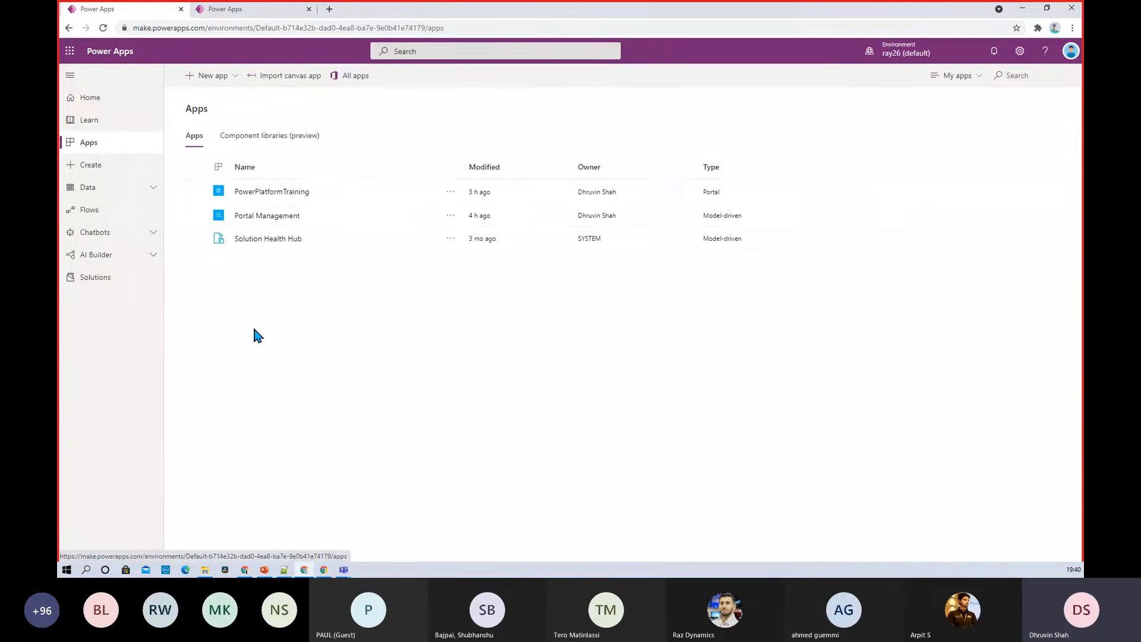
Sort apps by type, then open PowerPlatformTraining in portal studio and preview its website
click(734, 167)
click(734, 167)
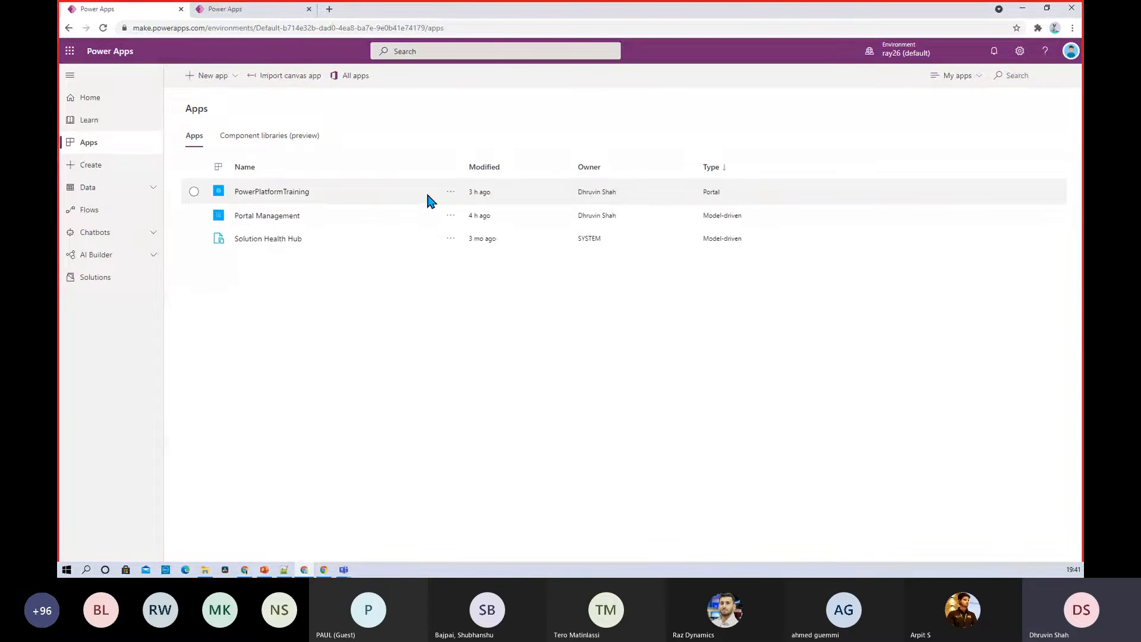
click(450, 192)
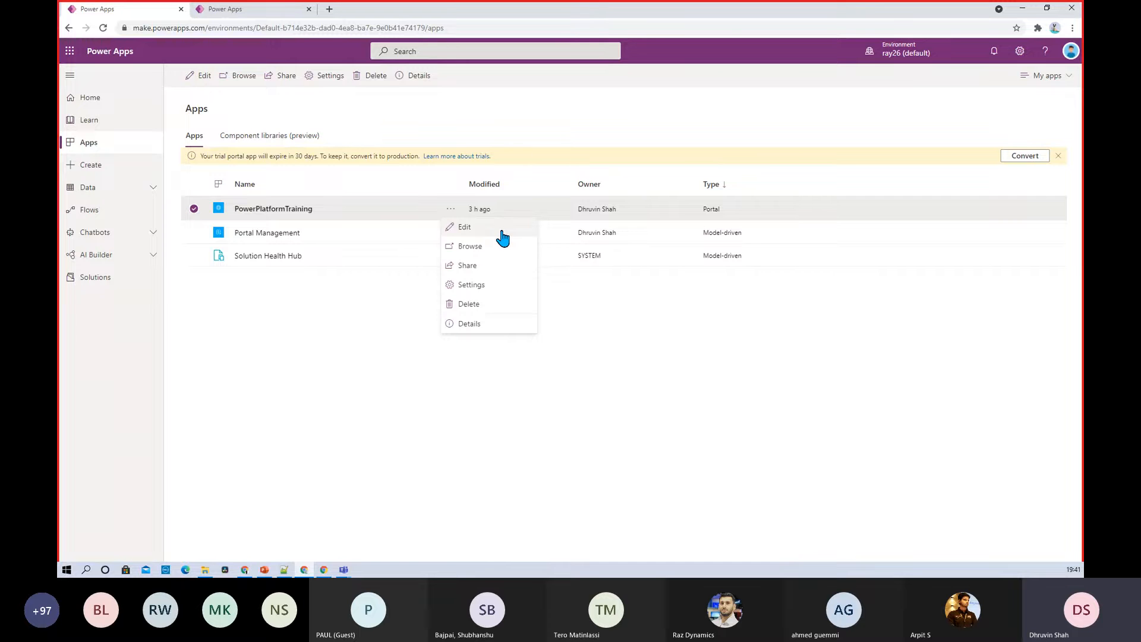
click(232, 17)
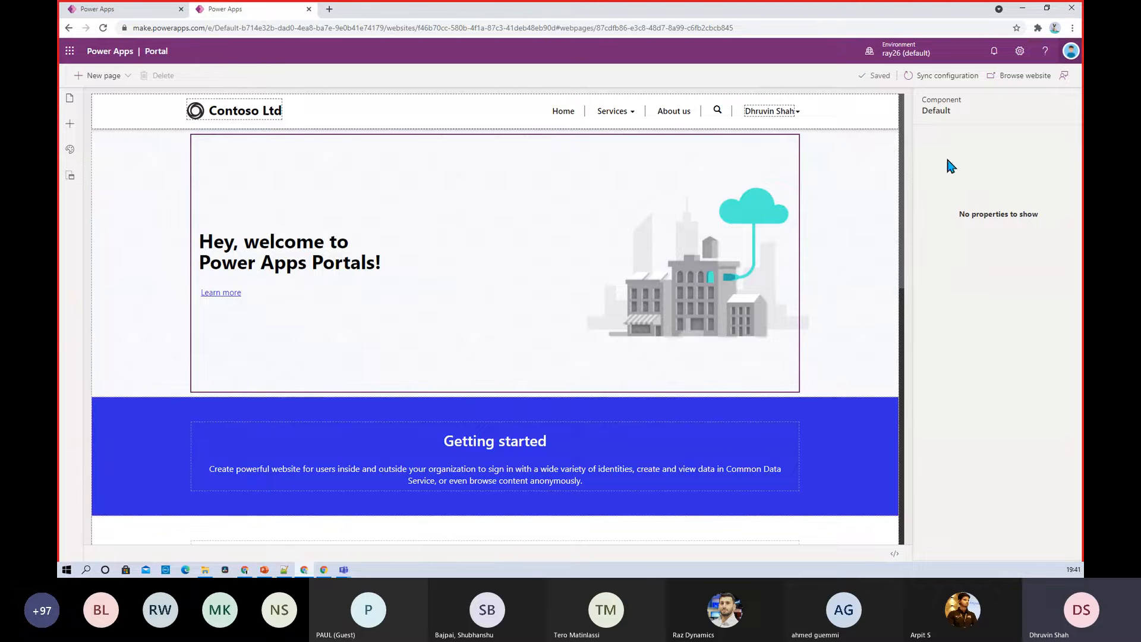
click(1015, 86)
Always allow Power Apps pop-ups and relaunch the live portal website
click(998, 30)
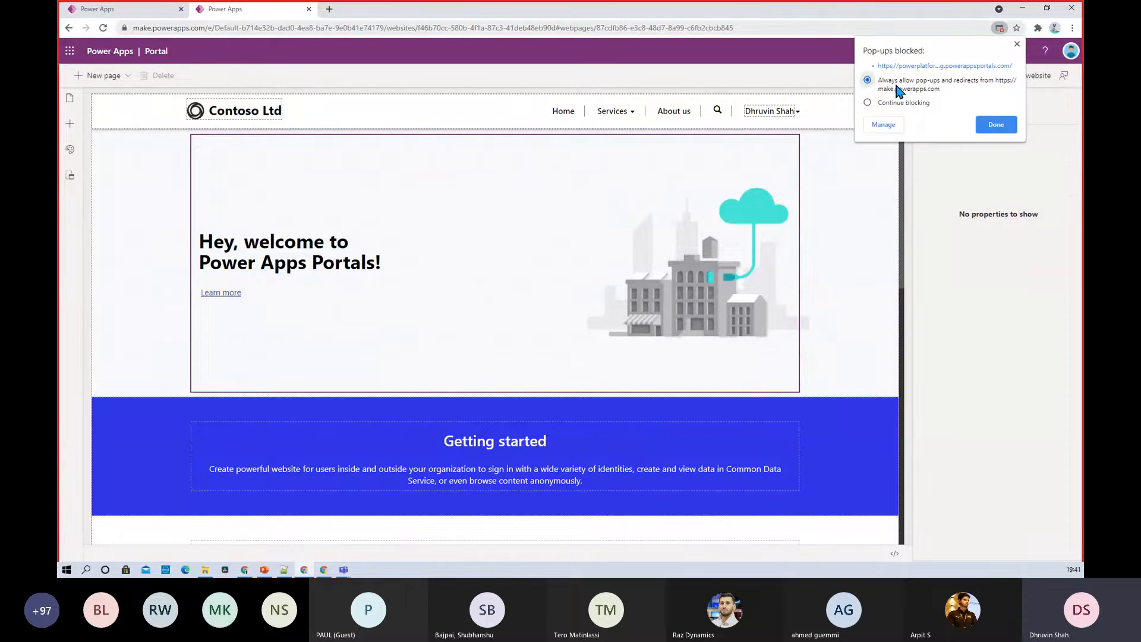
click(995, 124)
click(1017, 78)
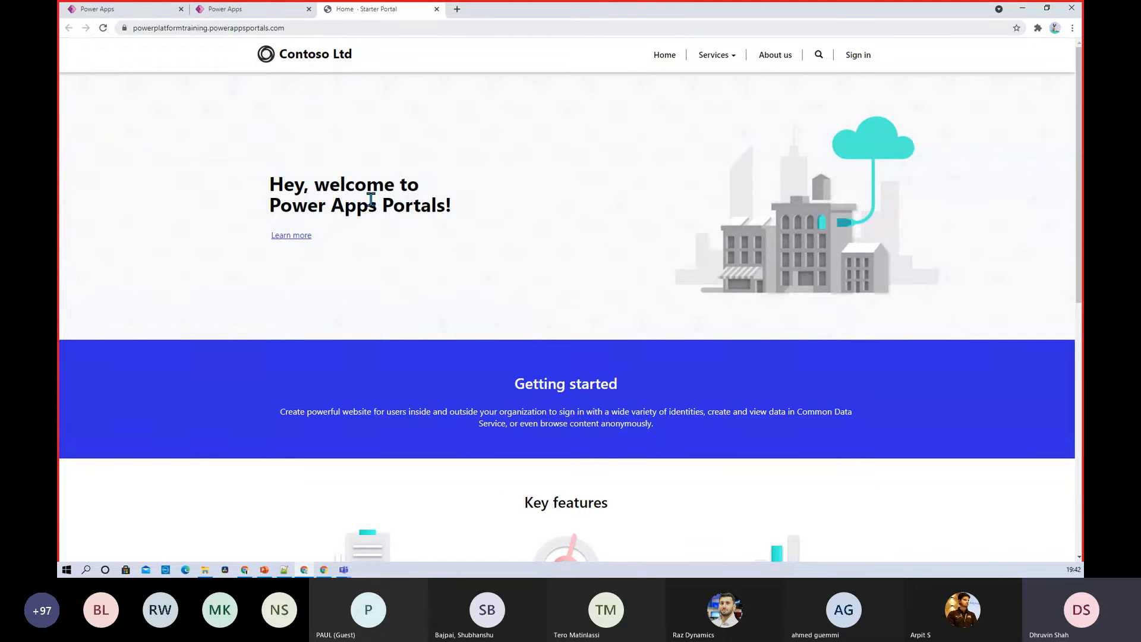
Browse the Contoso home and About us pages, then reach the Register tab via Sign in
scroll(374, 238, down, 5)
scroll(375, 238, down, 3)
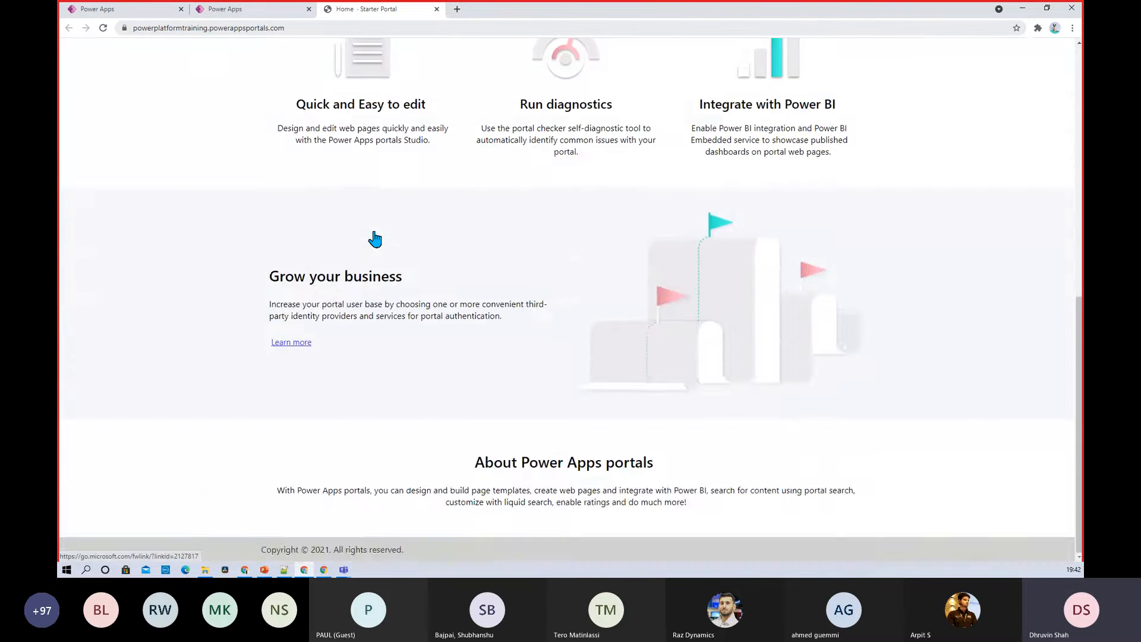
scroll(375, 237, up, 8)
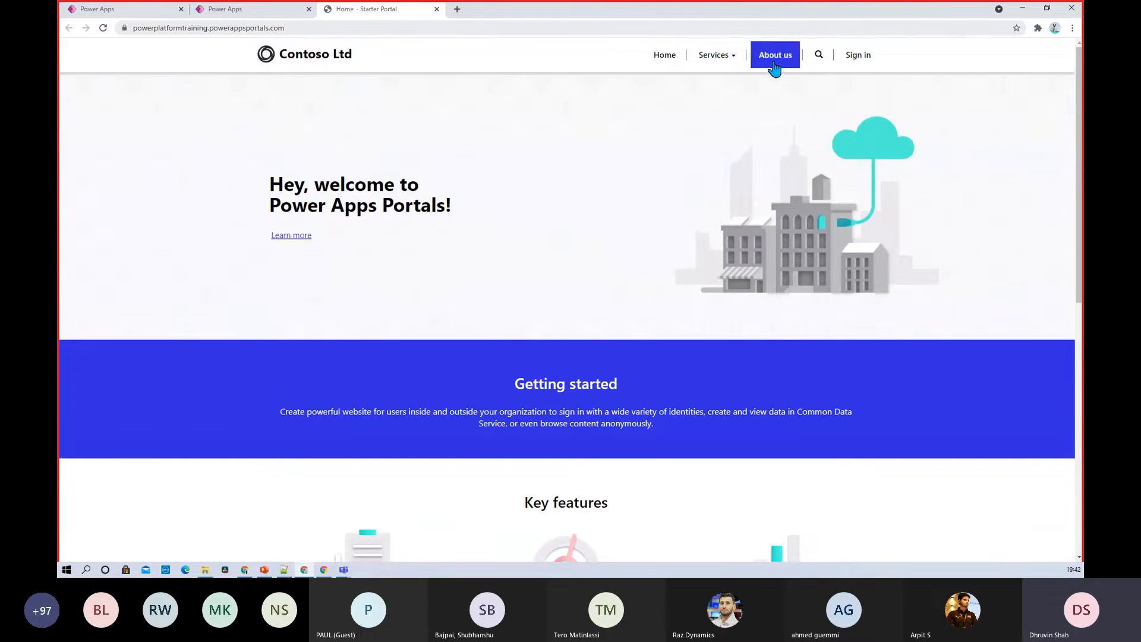
click(716, 55)
click(693, 90)
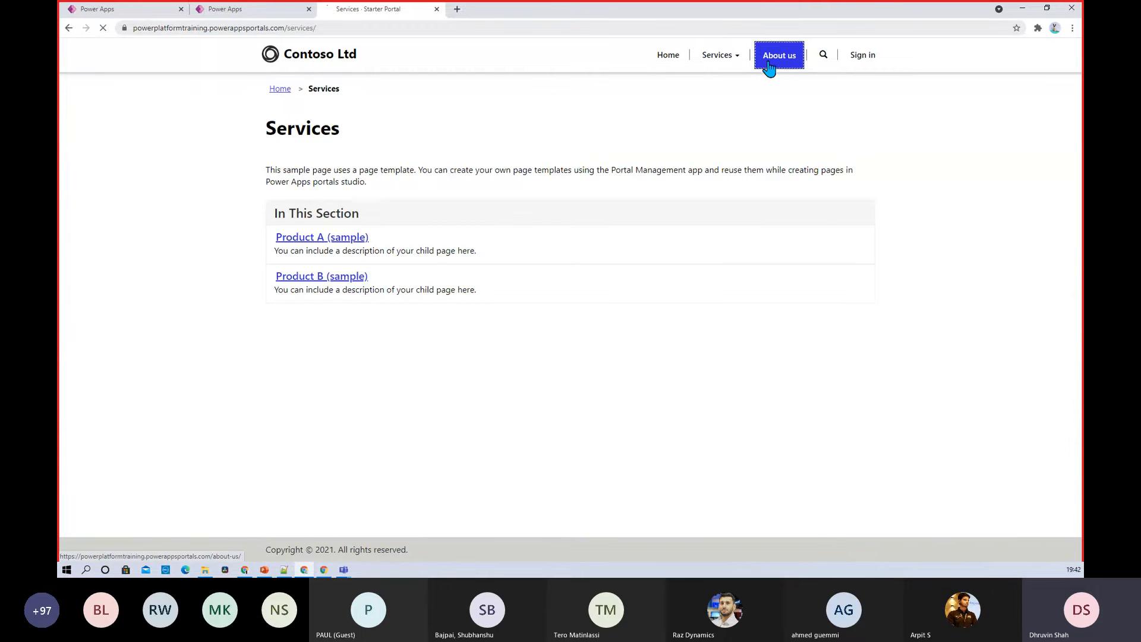
click(823, 59)
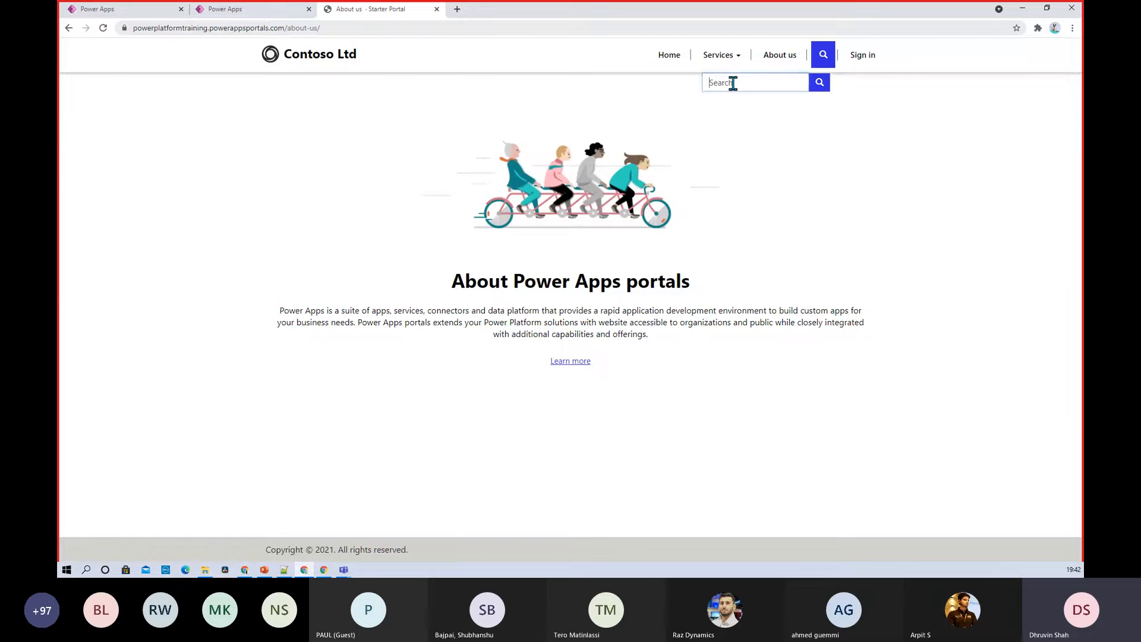
click(861, 58)
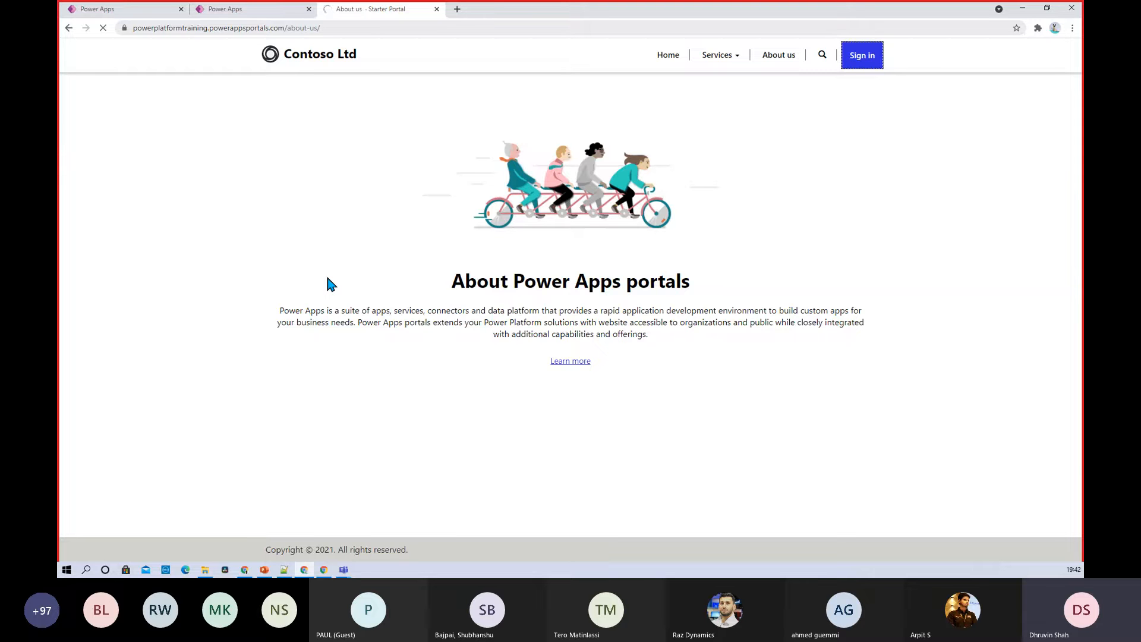
click(855, 66)
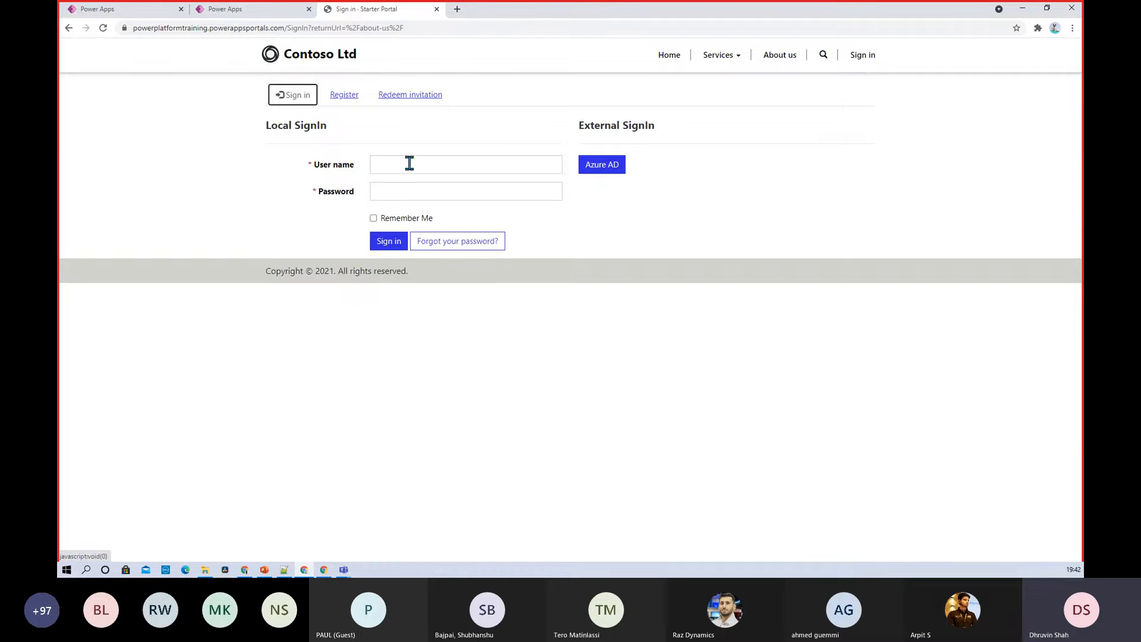
click(351, 100)
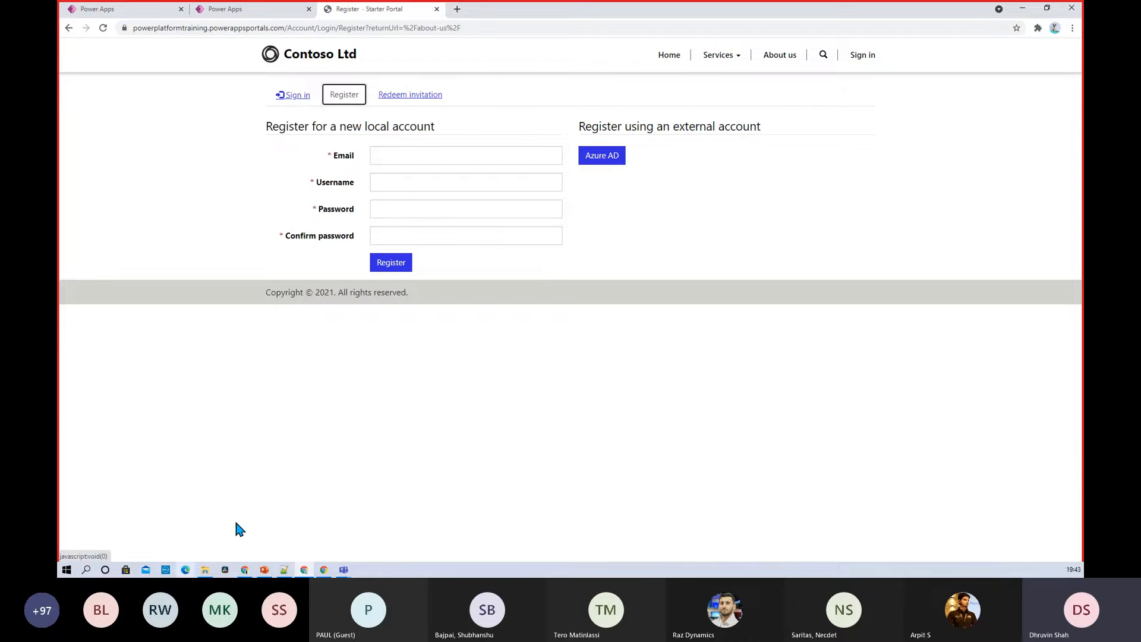
Return to the portal designer and briefly view the New page layouts
click(238, 12)
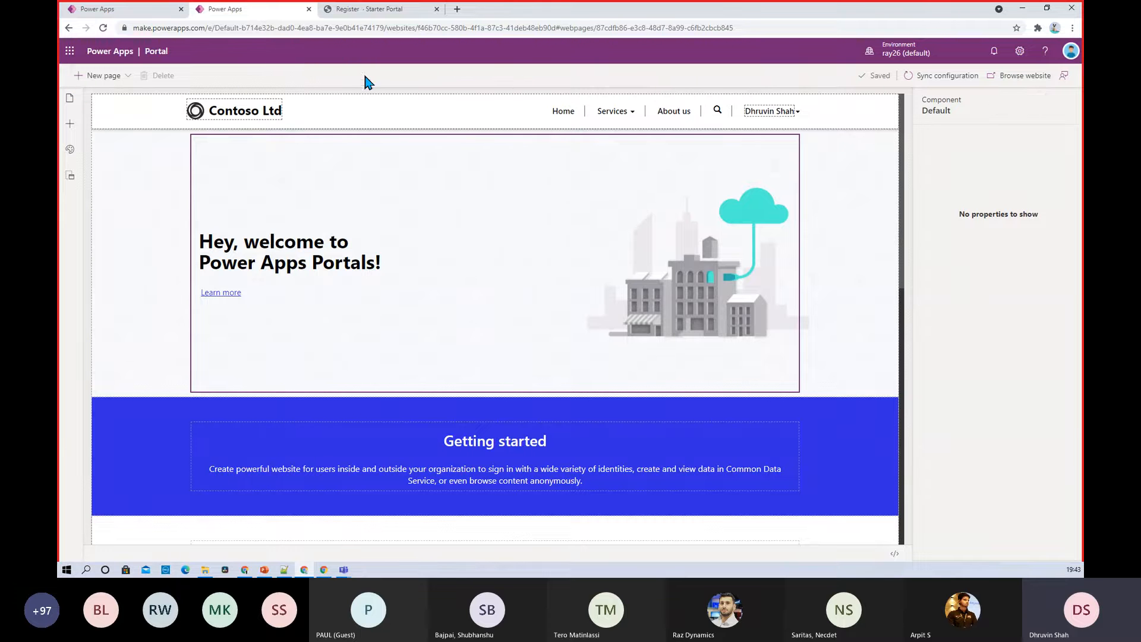
click(127, 78)
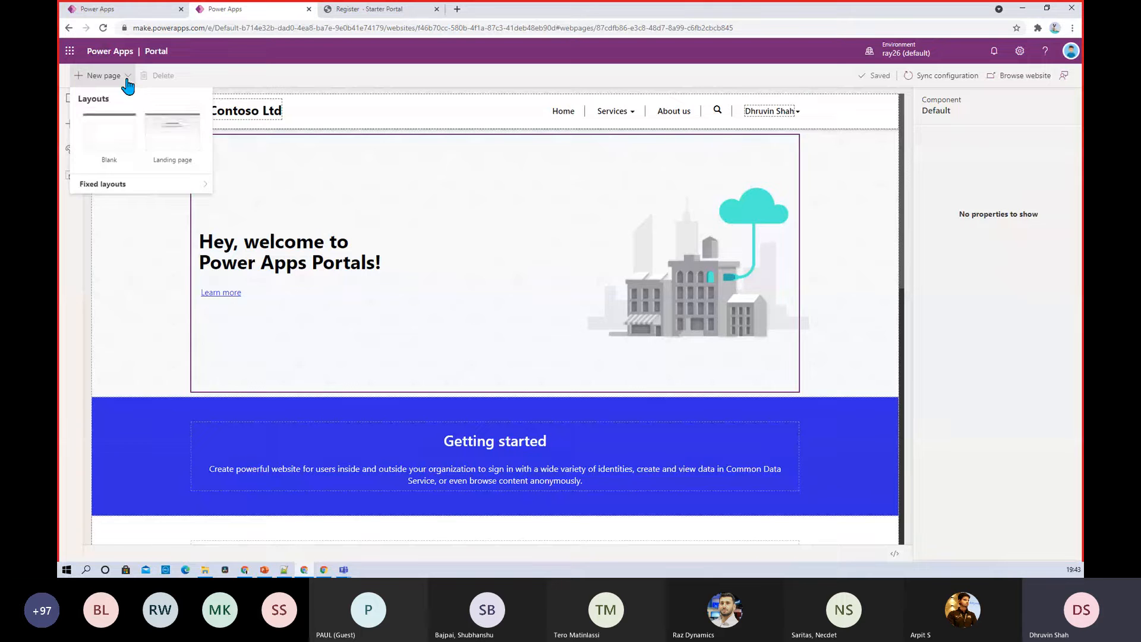
click(128, 84)
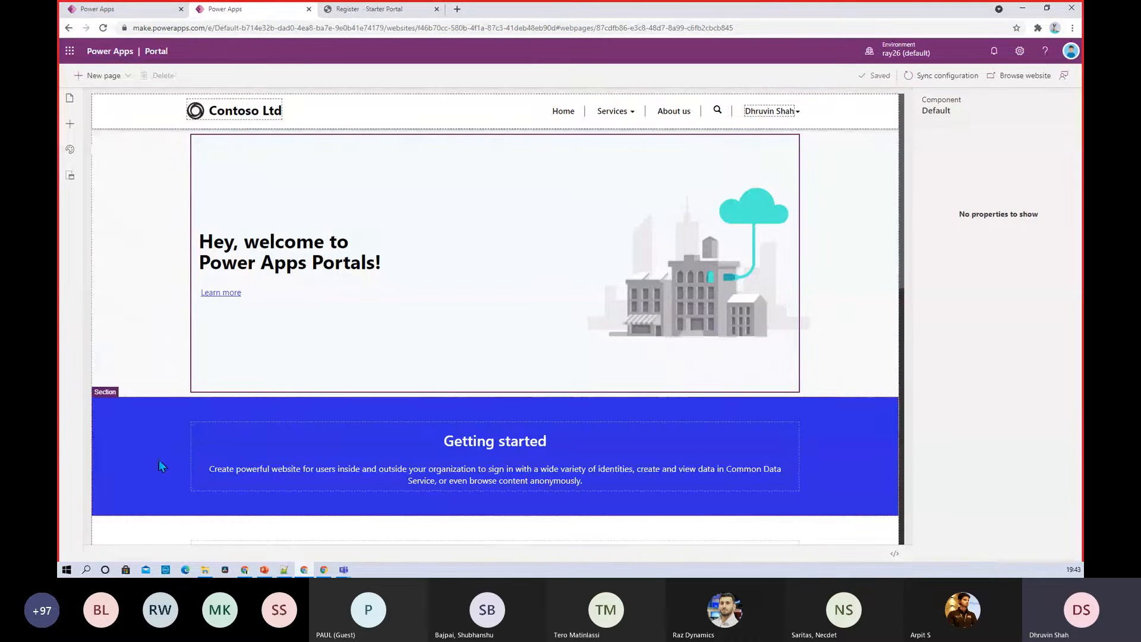
click(297, 113)
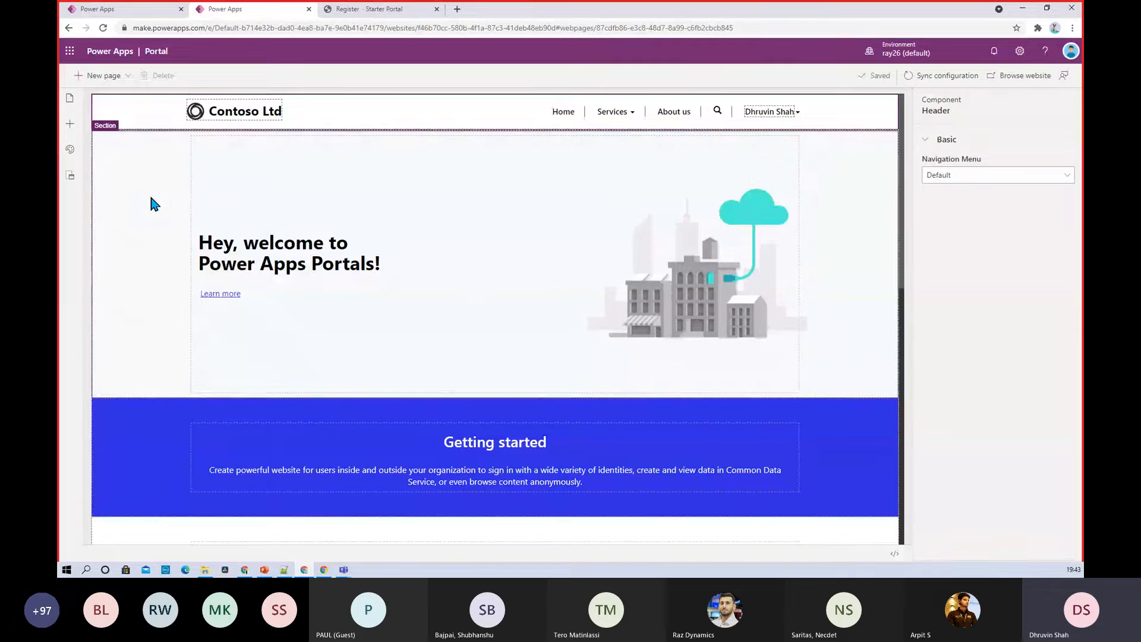
click(165, 374)
scroll(166, 356, down, 3)
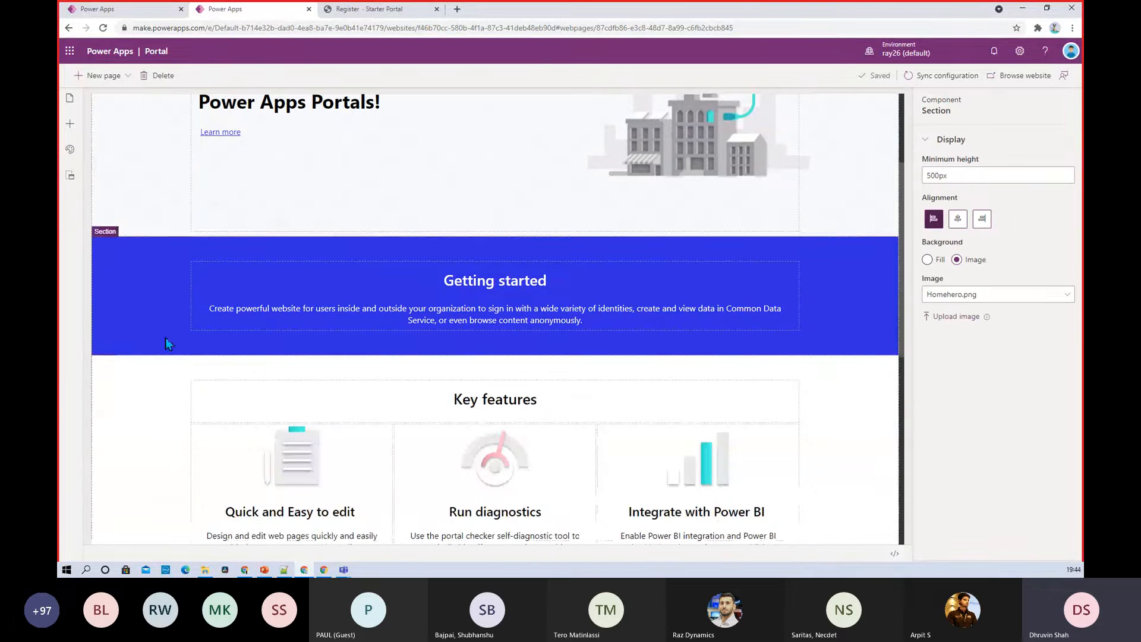
click(174, 440)
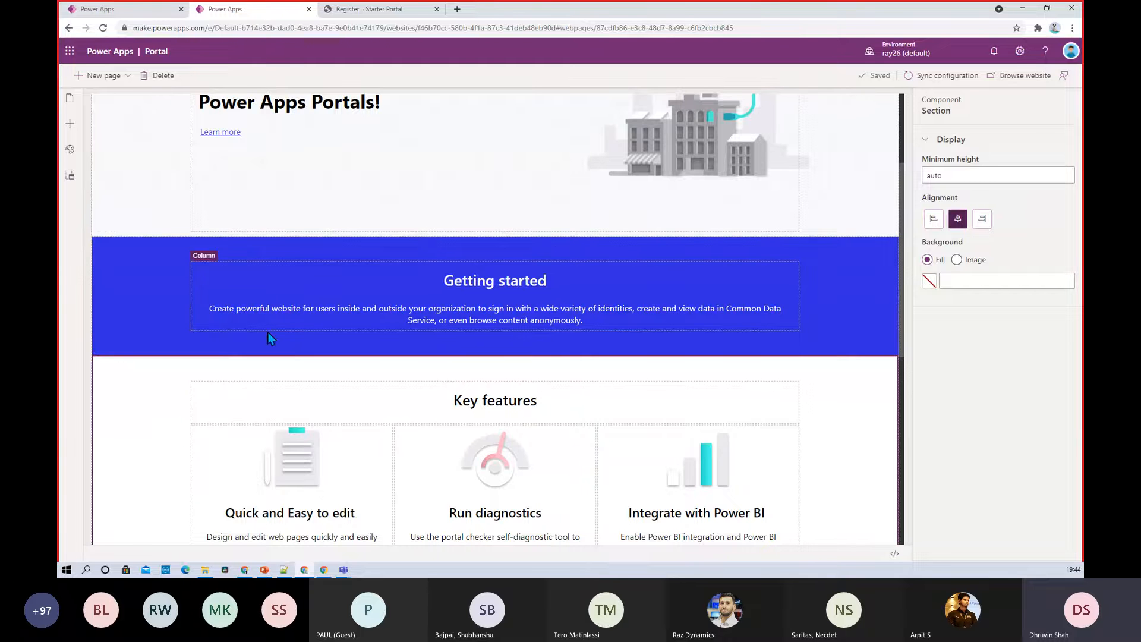
scroll(267, 333, up, 3)
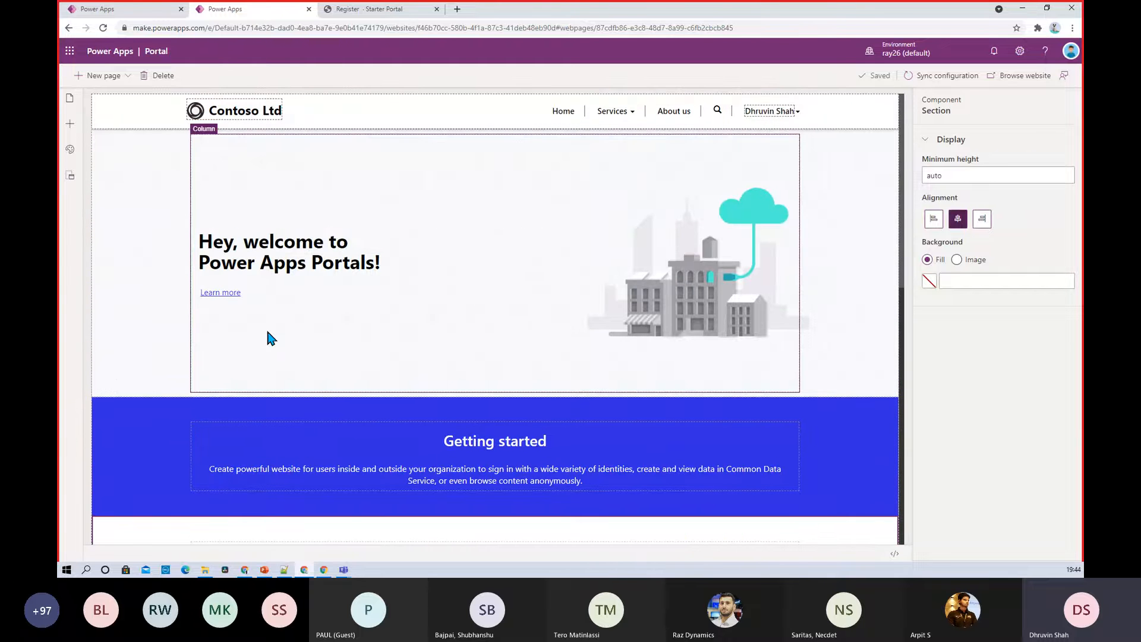
Expand Services under Pages and navigation, then show the addable Components
click(69, 98)
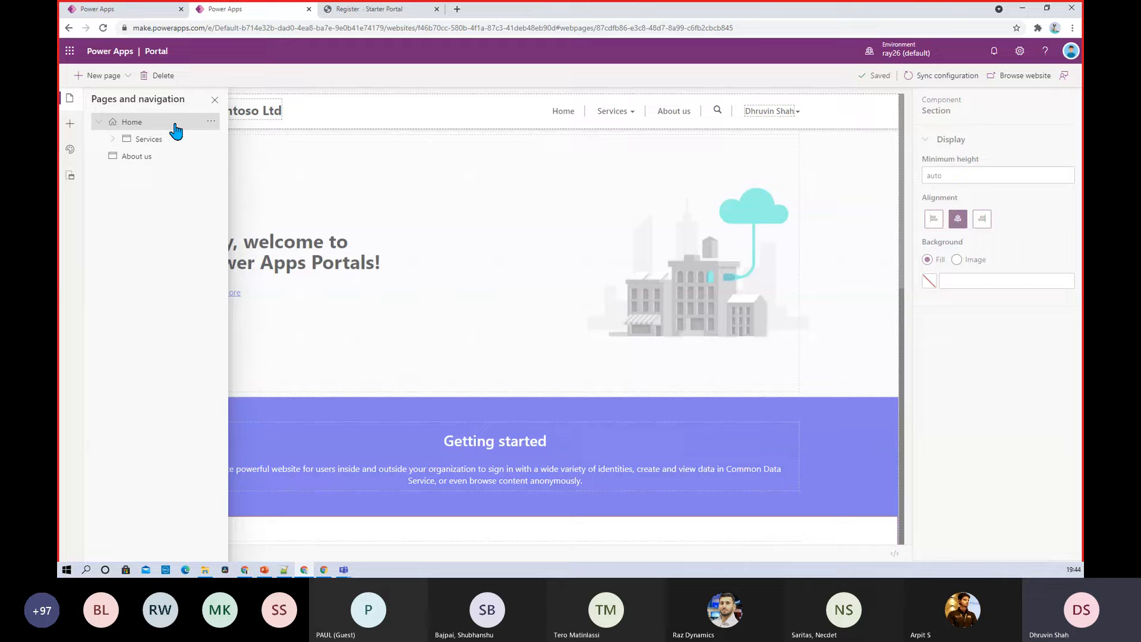
click(111, 140)
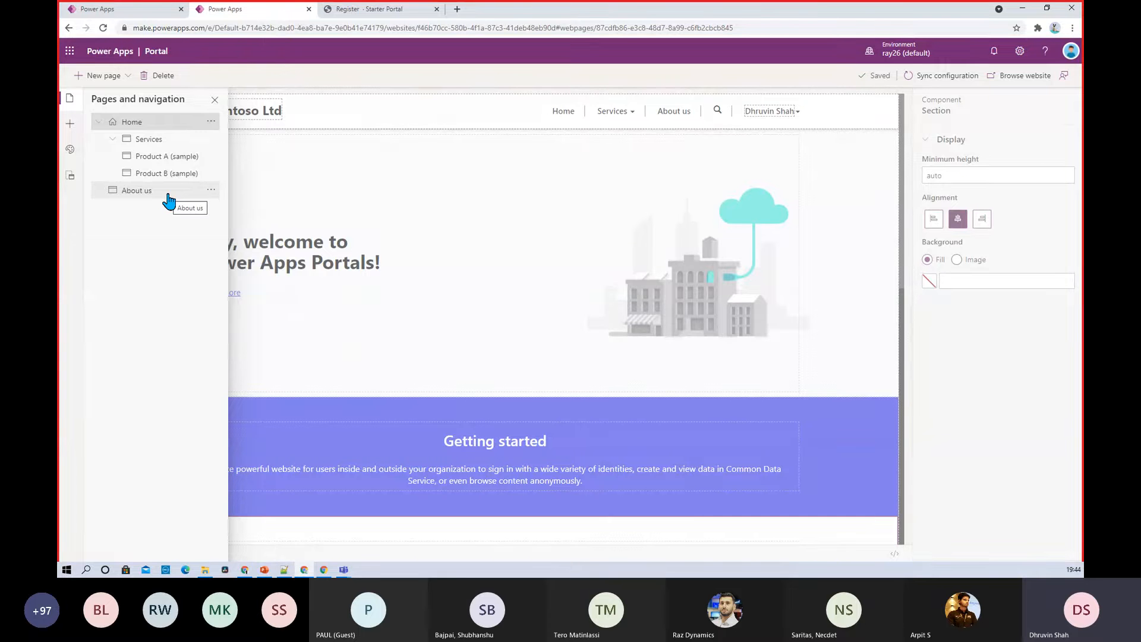
click(69, 126)
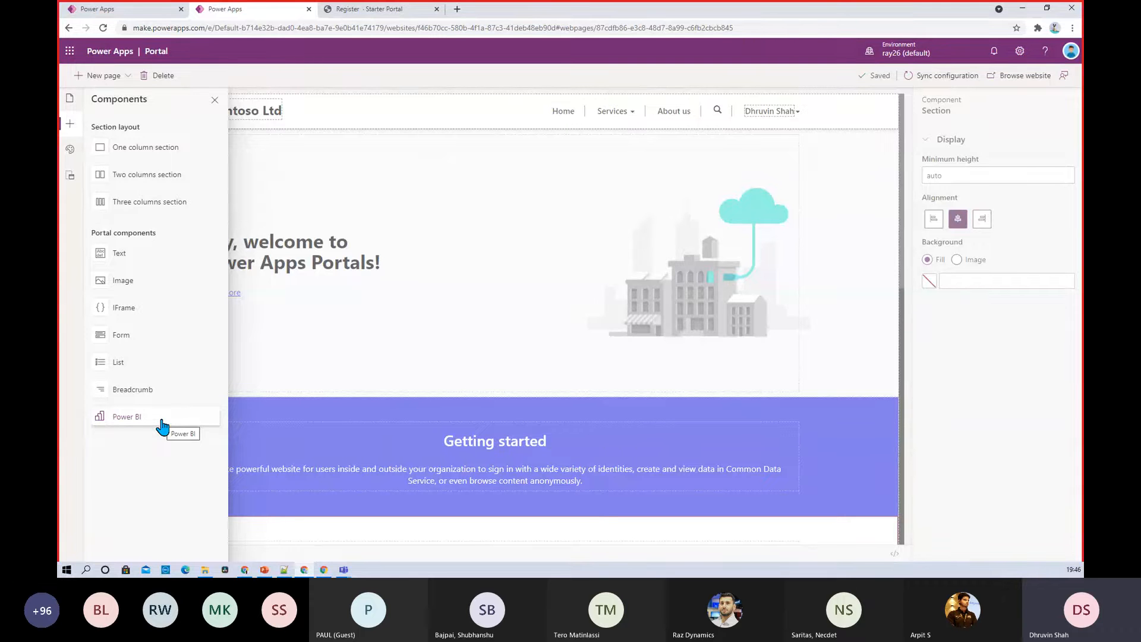
Enable the basic Blue theme, view its CSS files, and list the page templates
click(71, 152)
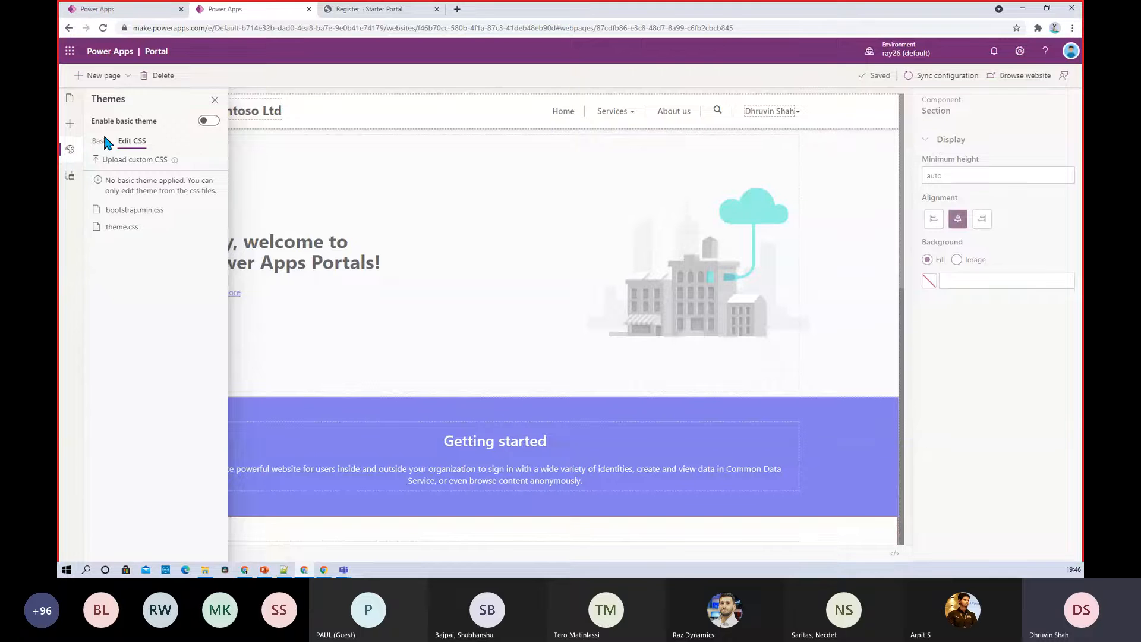
click(212, 122)
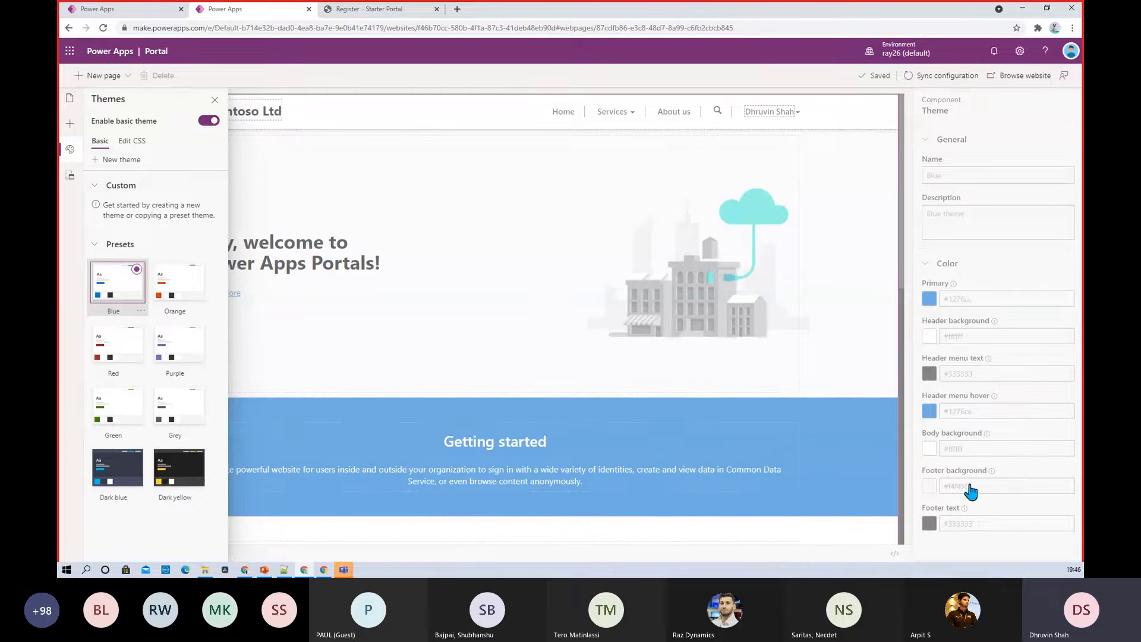
click(138, 145)
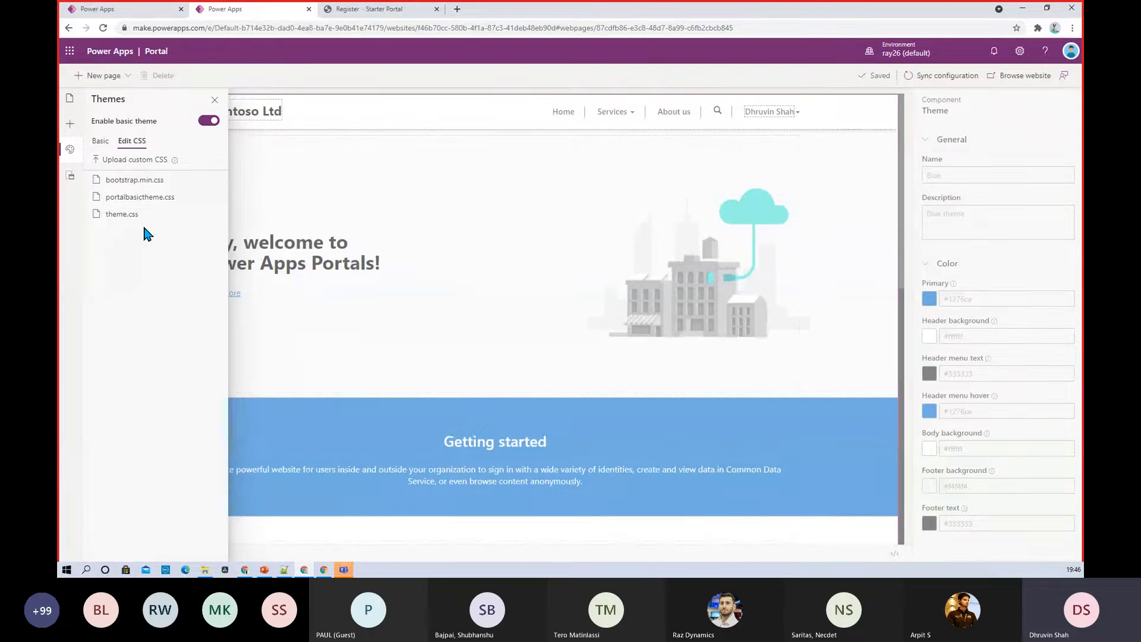
click(70, 182)
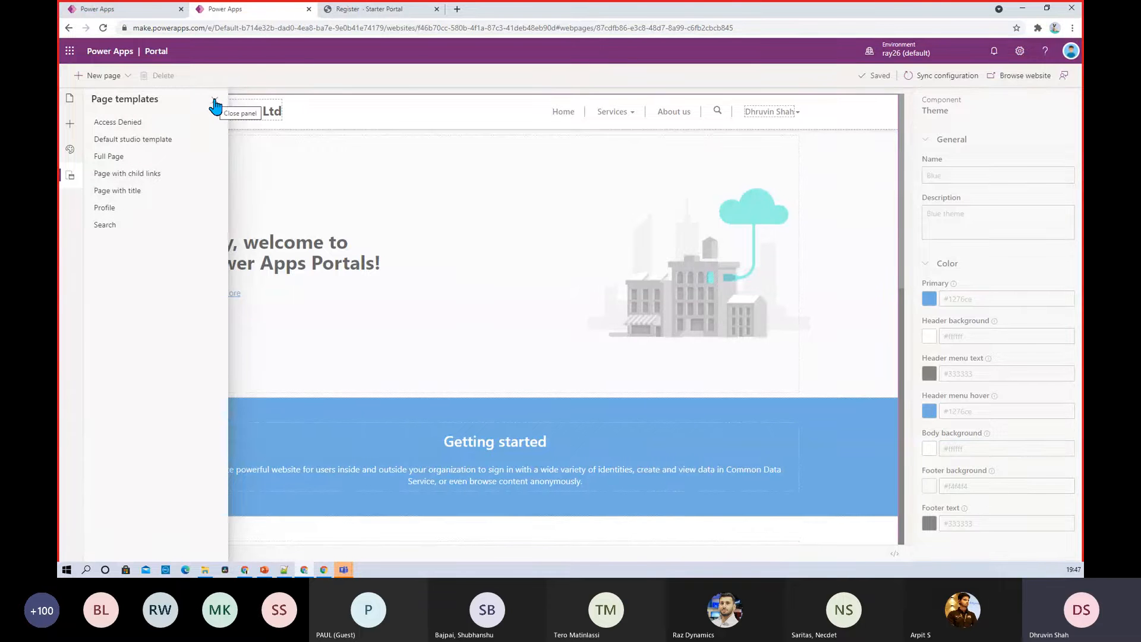
Close the pages side panel and select the hero banner to view its properties
click(70, 101)
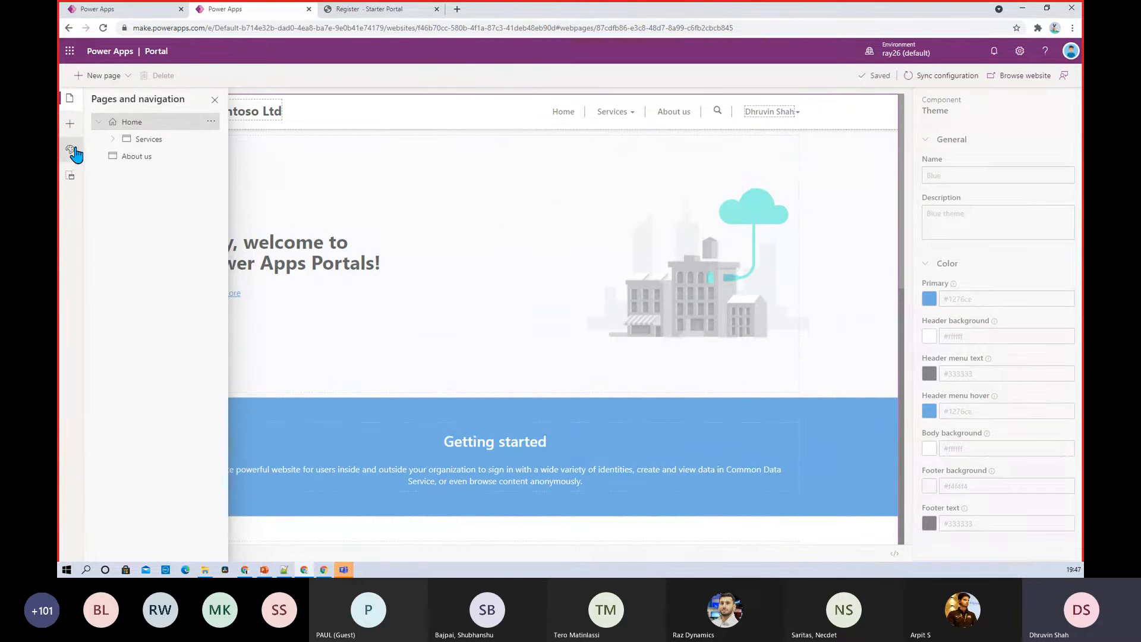
click(393, 153)
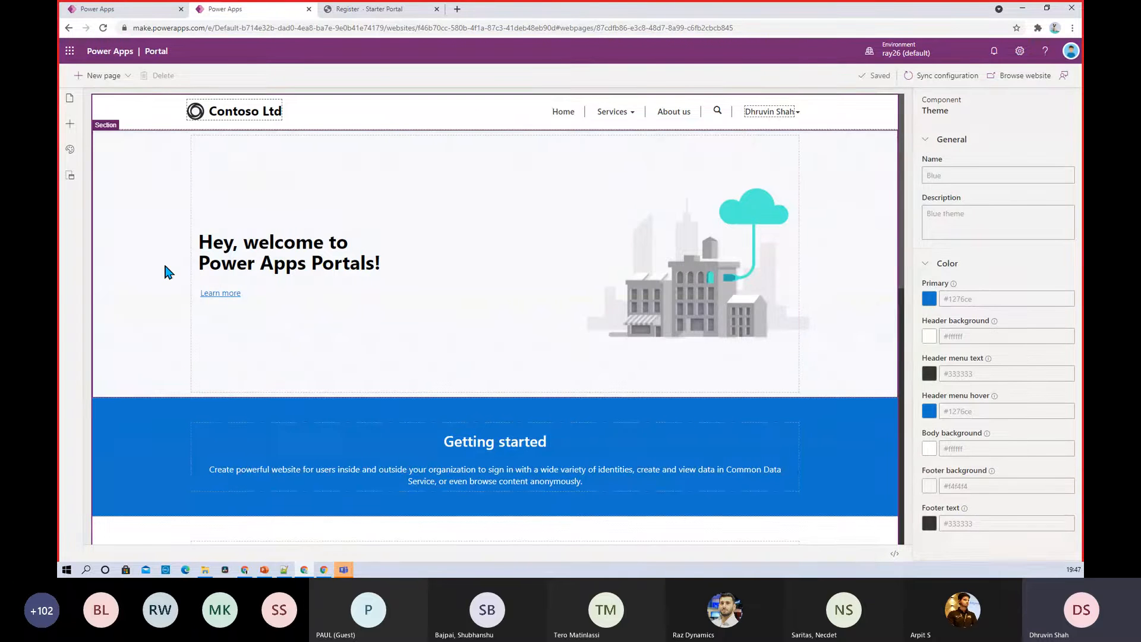
click(164, 189)
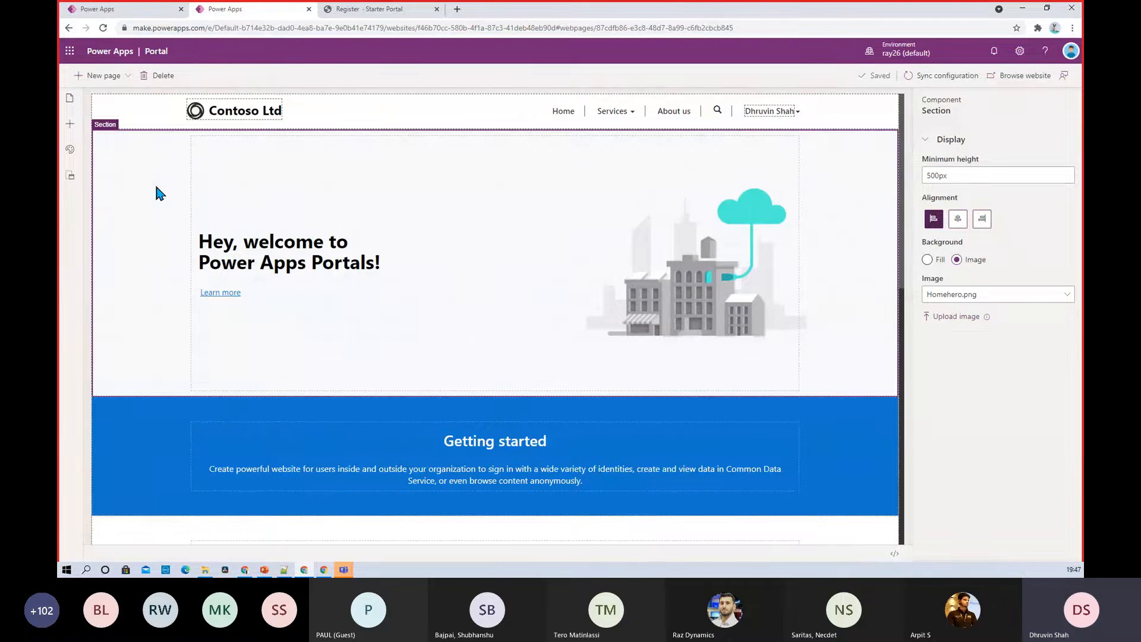
click(894, 555)
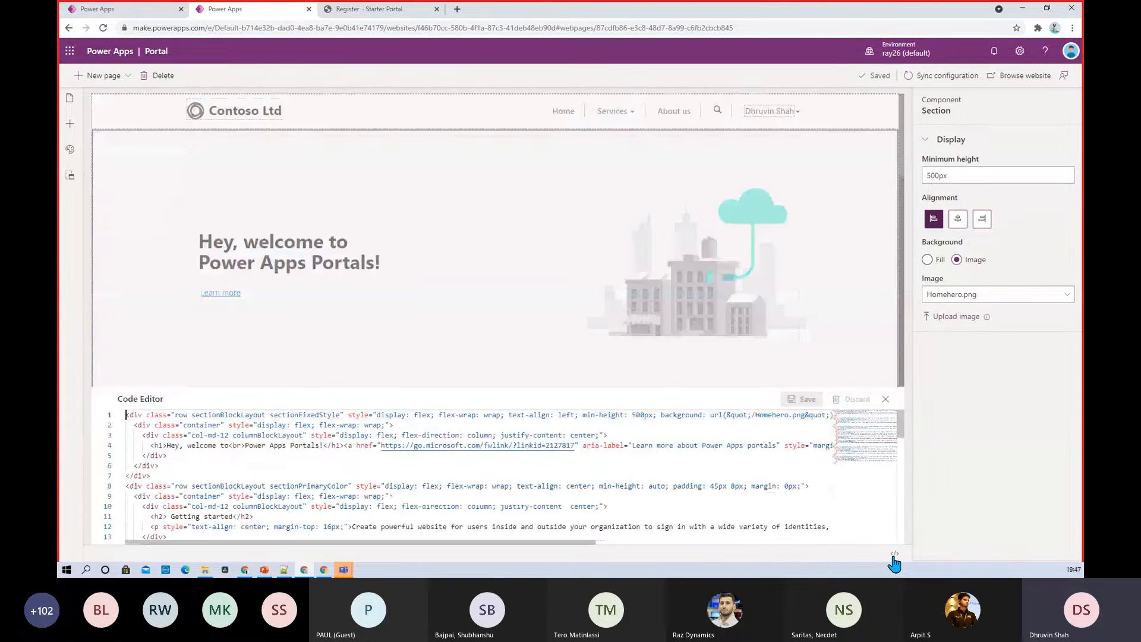
scroll(183, 452, down, 8)
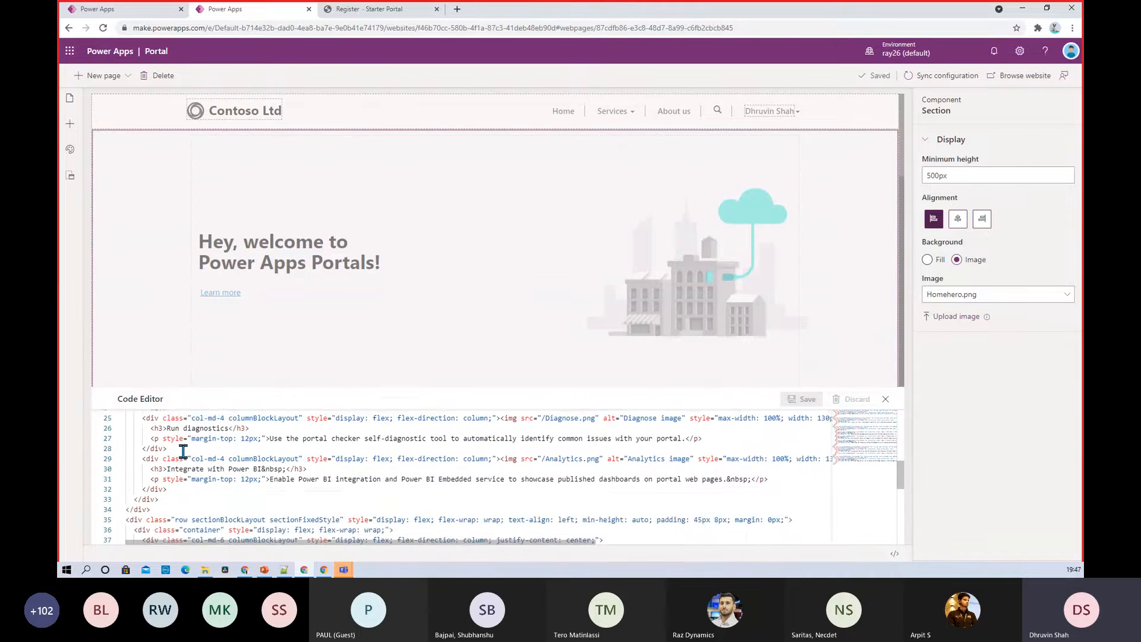
scroll(183, 451, down, 3)
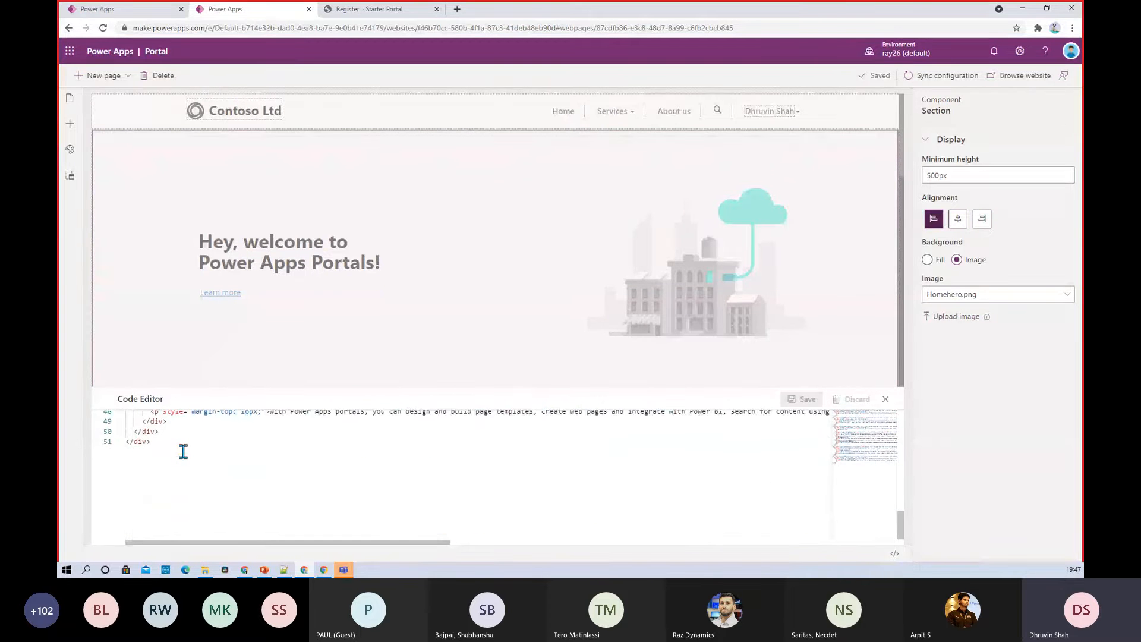
scroll(183, 451, up, 4)
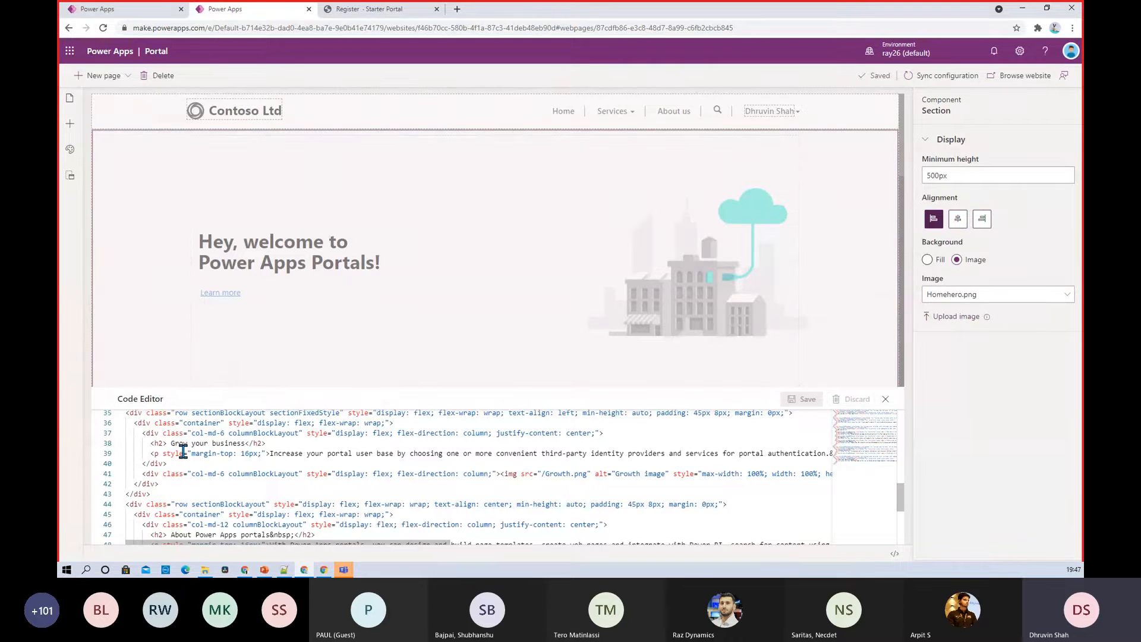
scroll(183, 451, up, 10)
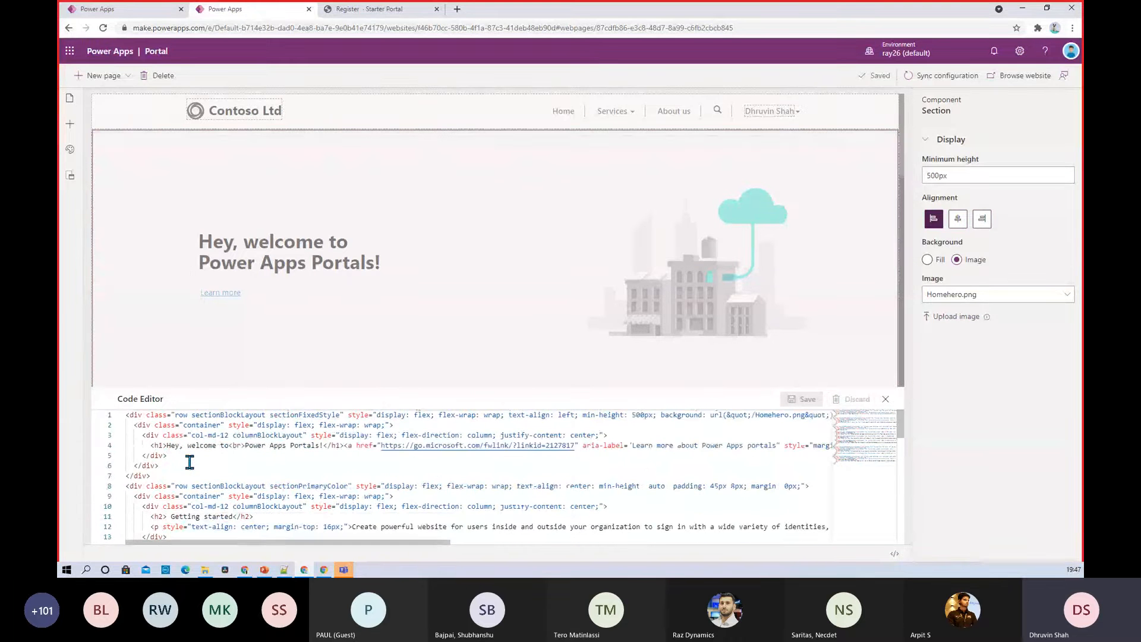
Close the code view and change the site title from Contoso Ltd to Power Community
click(887, 400)
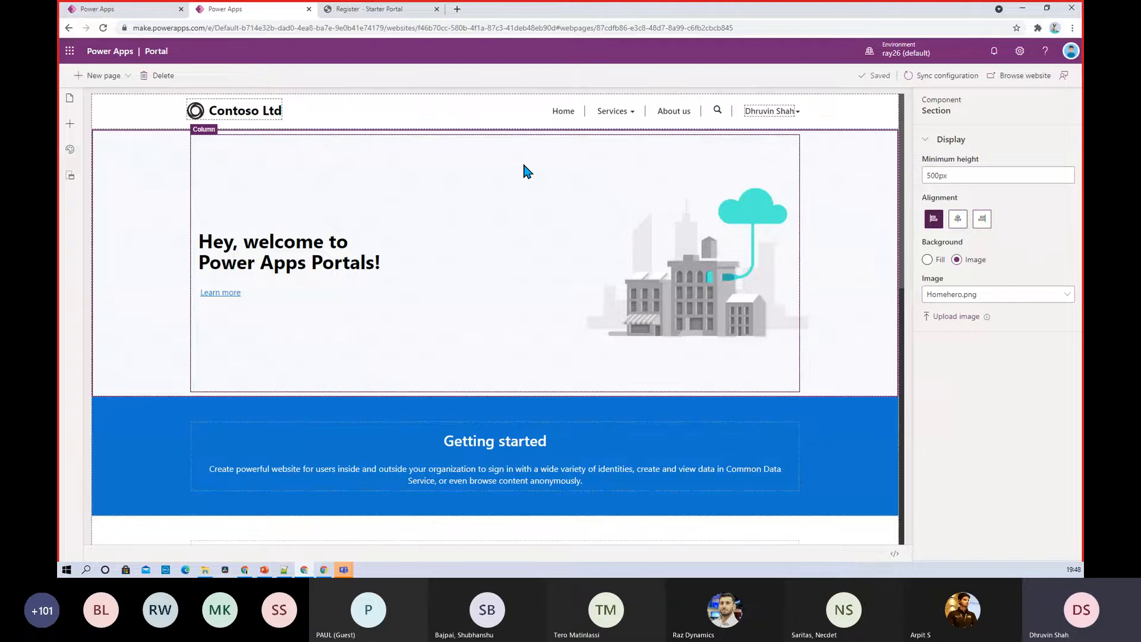
click(267, 262)
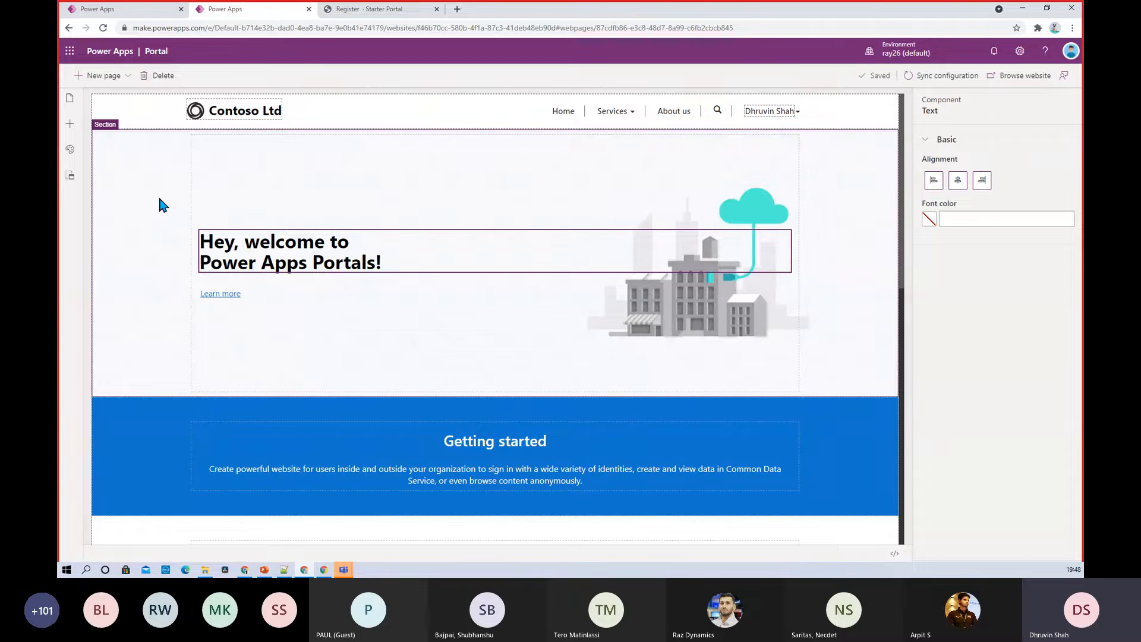
double_click(235, 107)
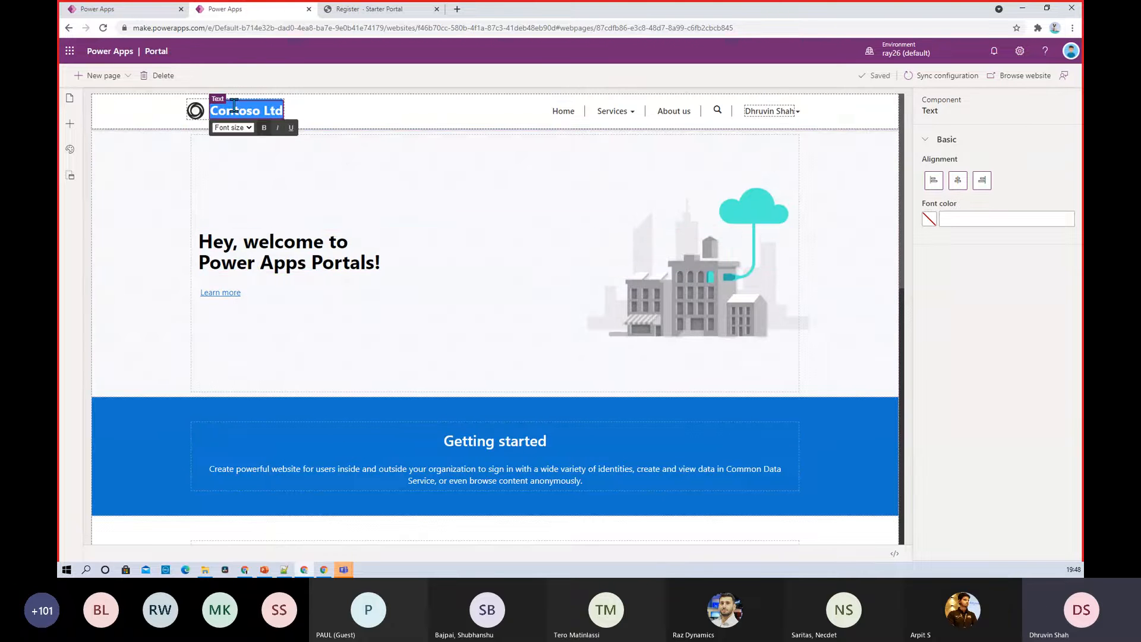
text(Powe)
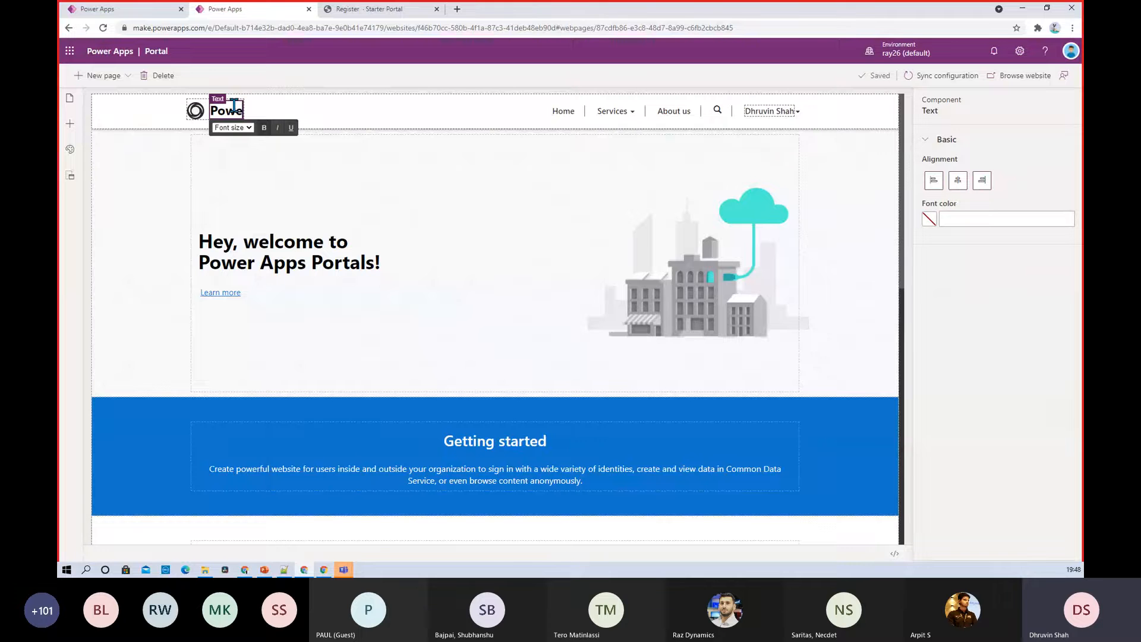
text(r Community)
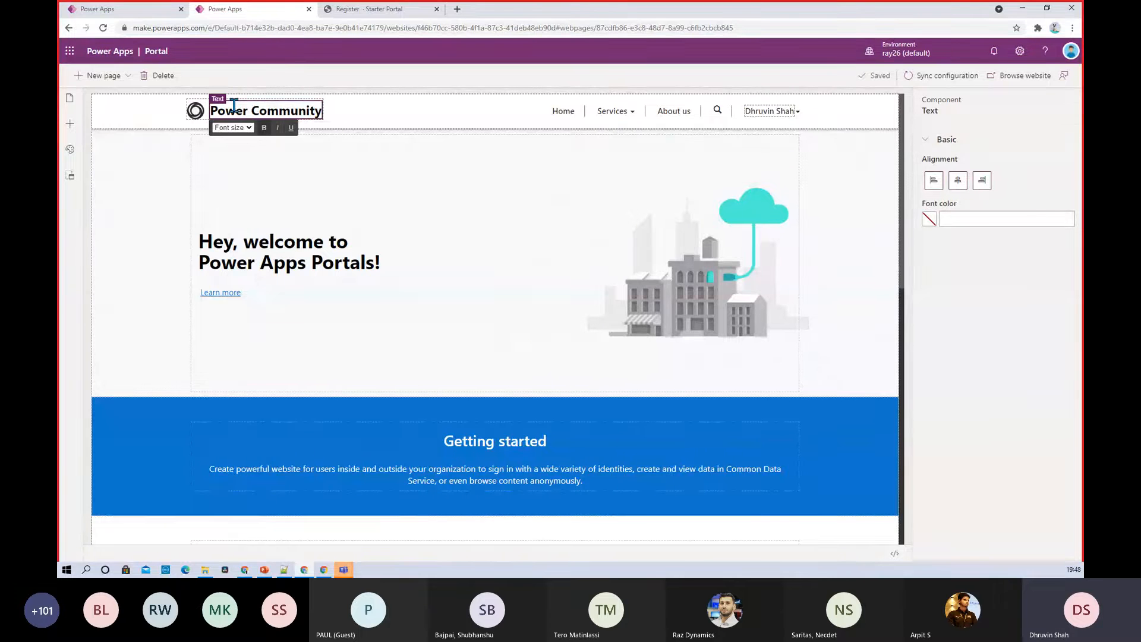
Replace the welcome heading's second line, Power Apps Portals!, with Power Community
click(276, 241)
triple_click(275, 260)
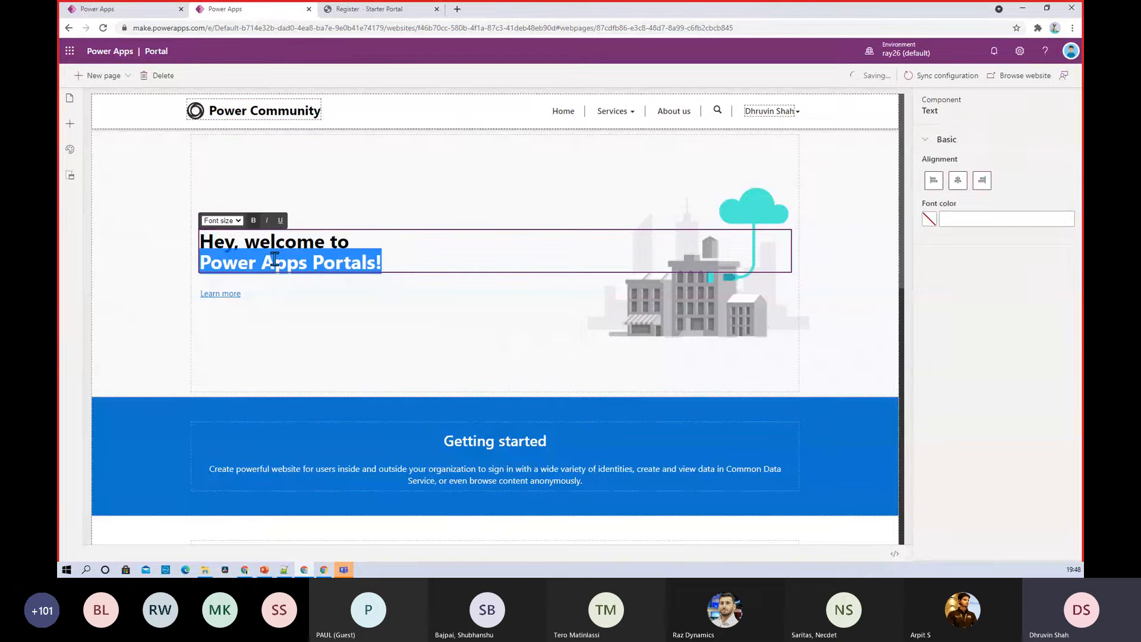
text(Powe)
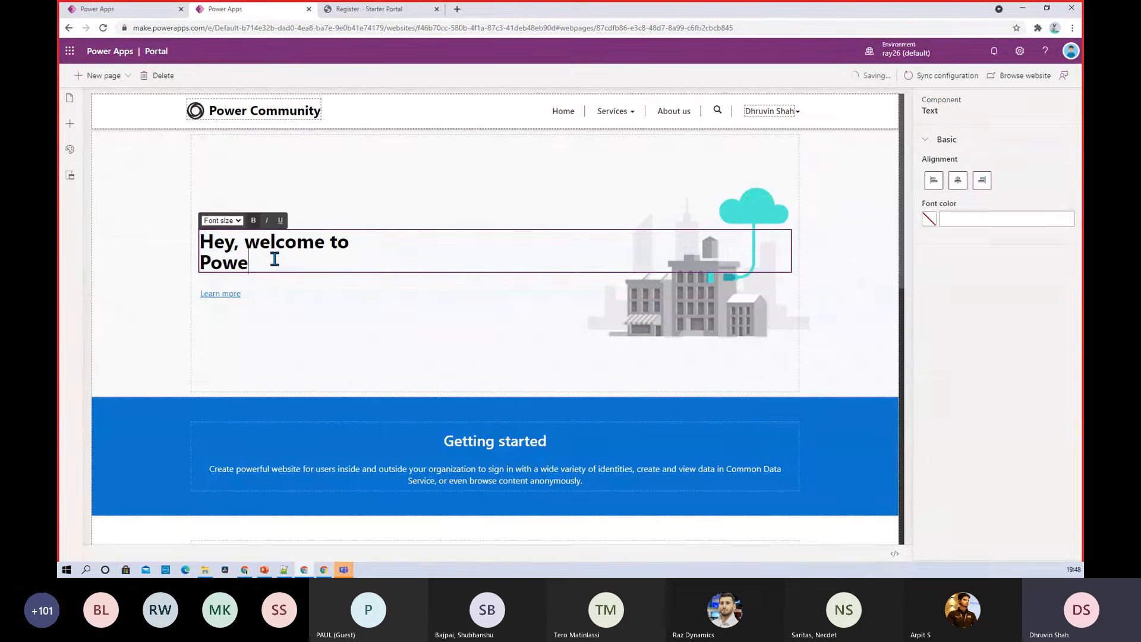
text(r Community)
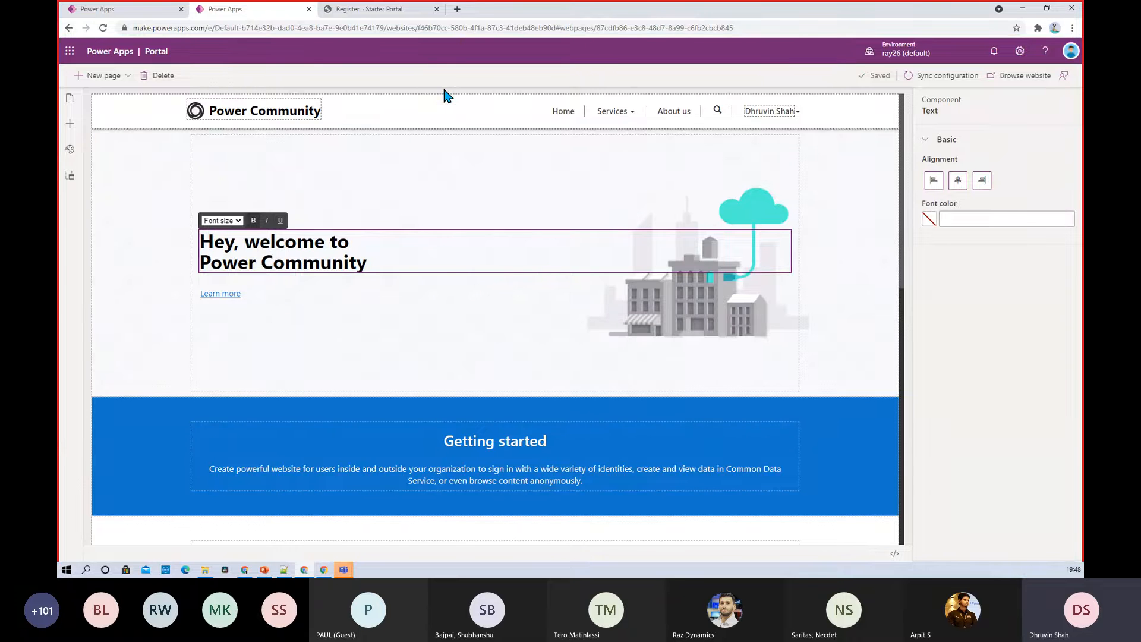
Add a new blank-layout page, New page (1), from the site's pages list
click(71, 125)
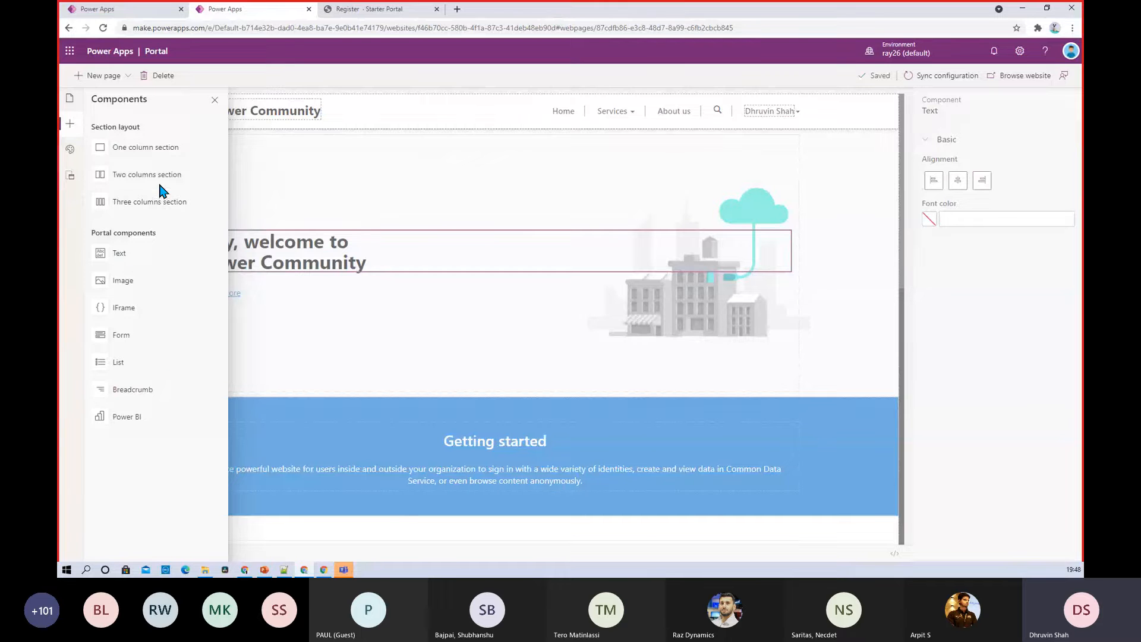
click(70, 101)
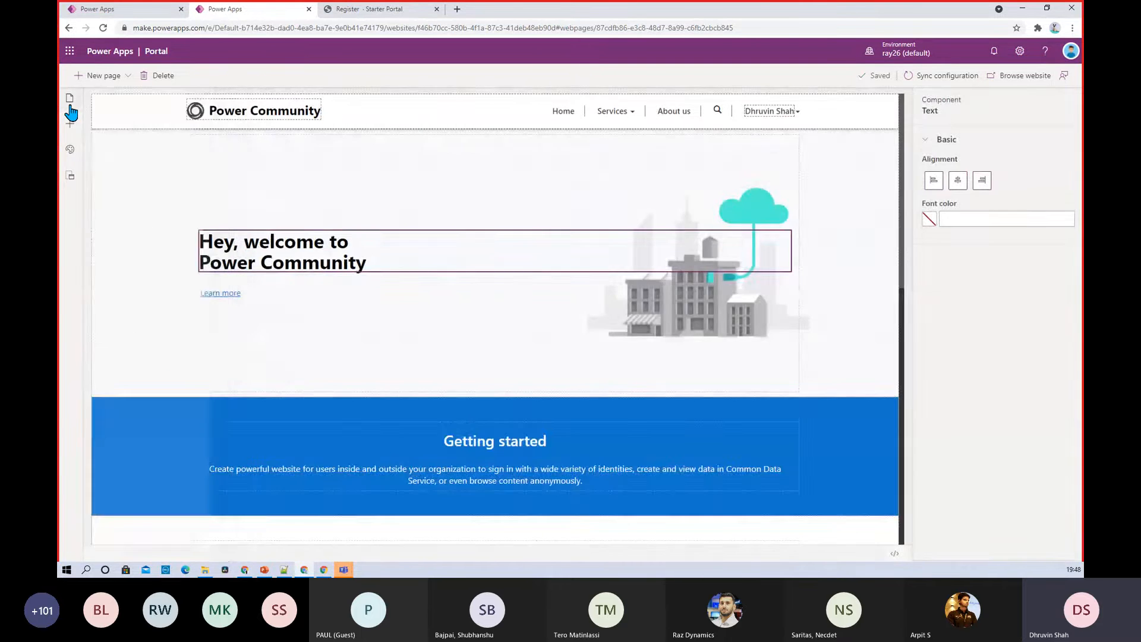
click(125, 78)
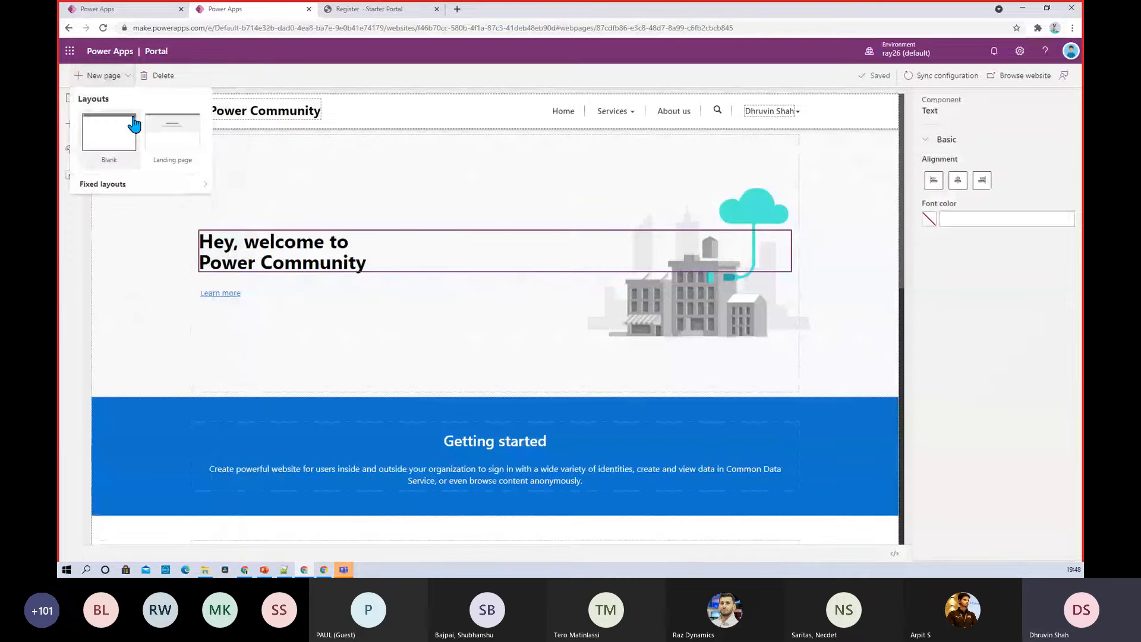
click(124, 155)
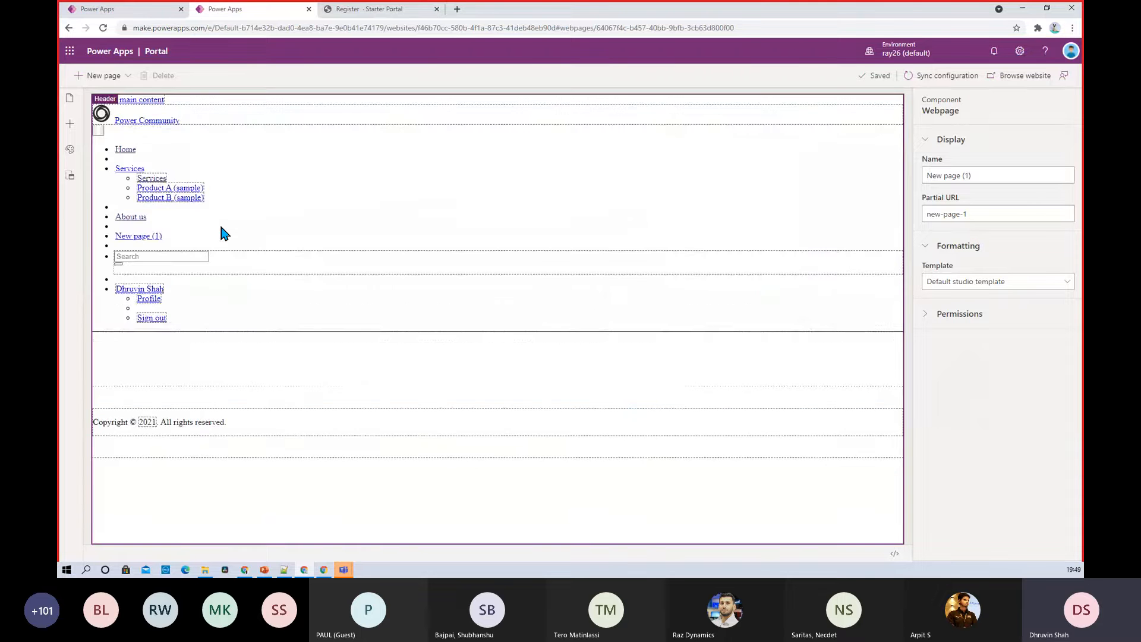
Show the page properties of New page (1) from the Pages and navigation list
click(278, 163)
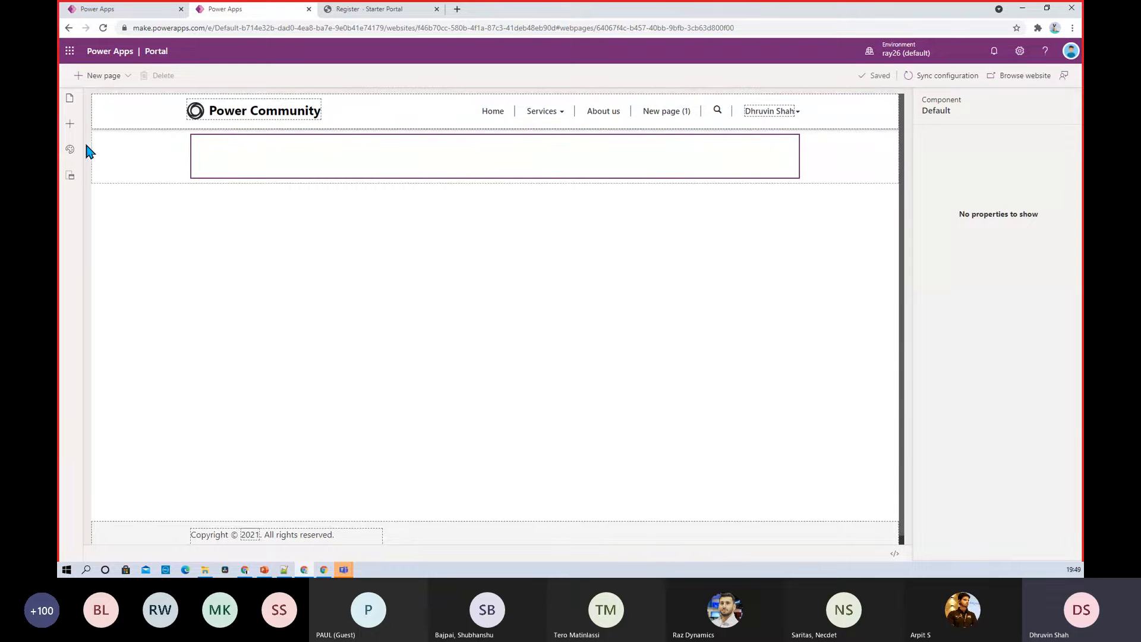
click(69, 123)
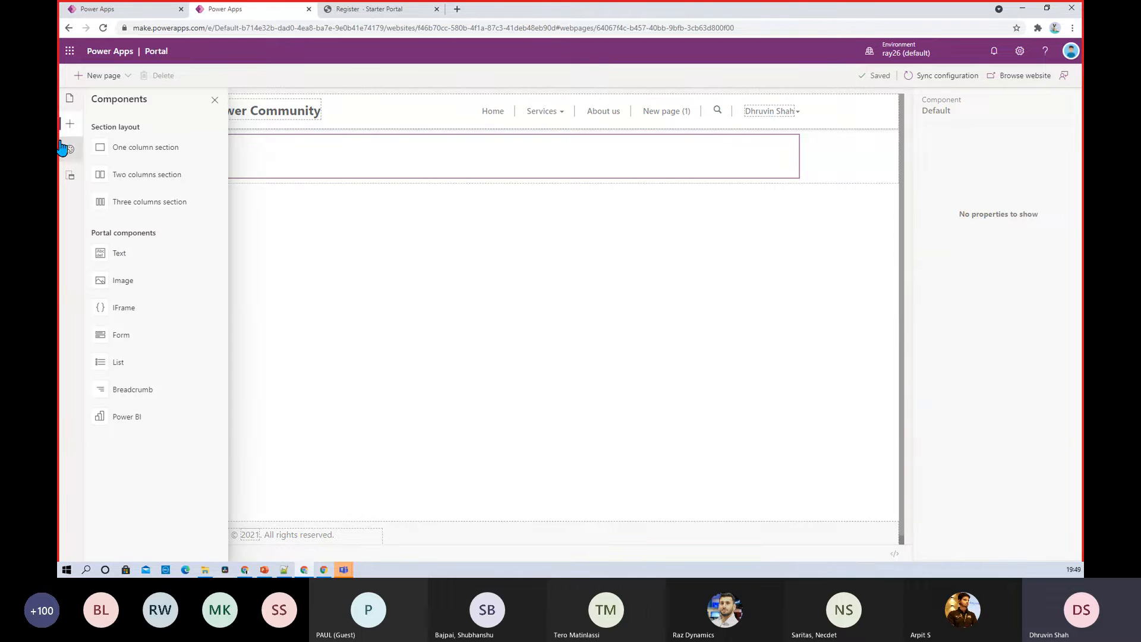
click(70, 98)
click(211, 173)
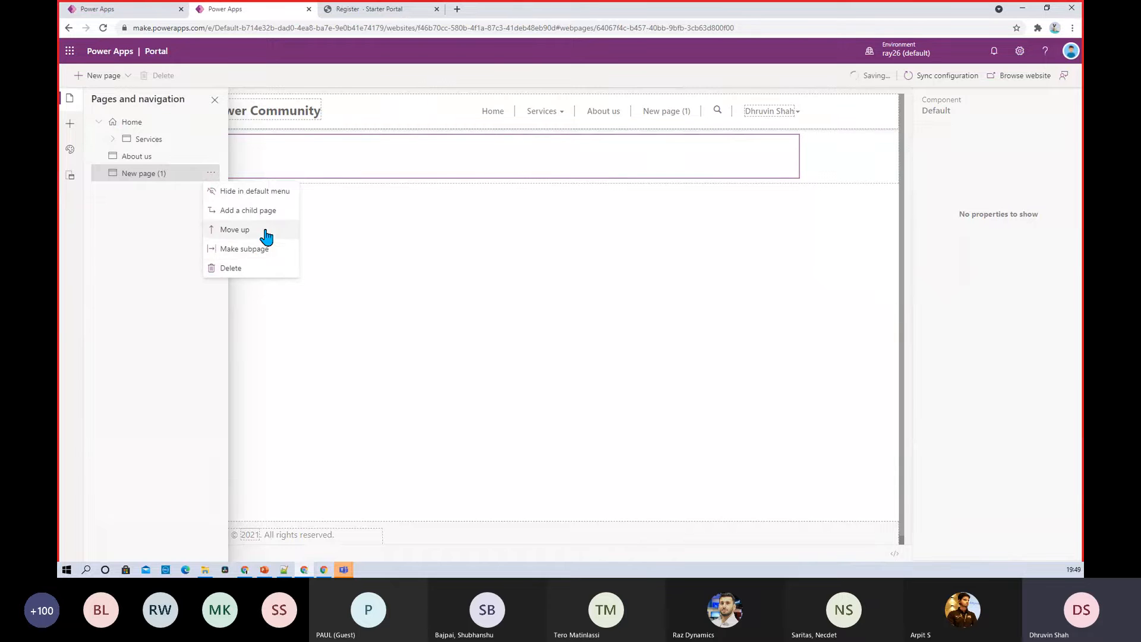
click(141, 174)
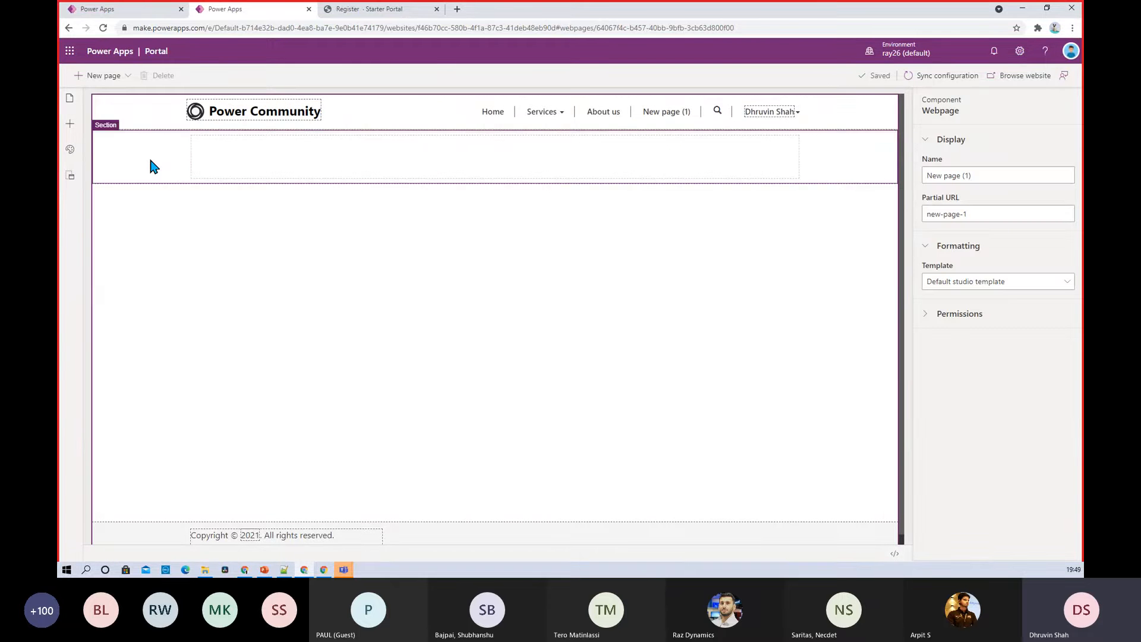
Set the page name to TrainingSchedule and its partial URL to training-schedule
click(984, 174)
triple_click(983, 173)
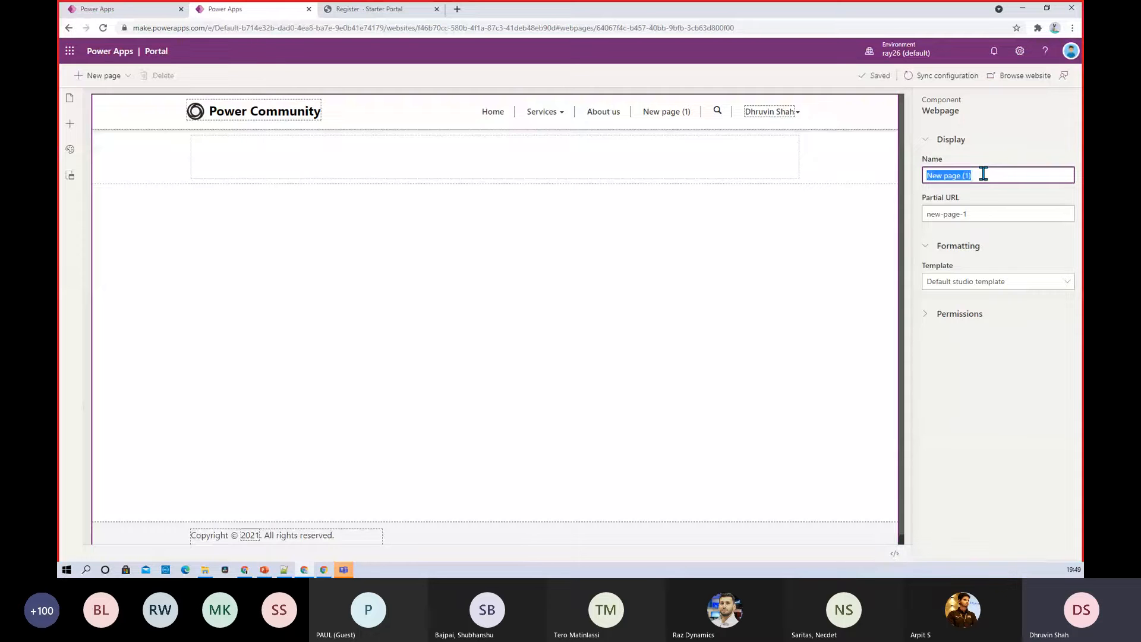
text(Power)
key(BackSpace)
key(BackSpace)
key(BackSpace)
key(BackSpace)
key(BackSpace)
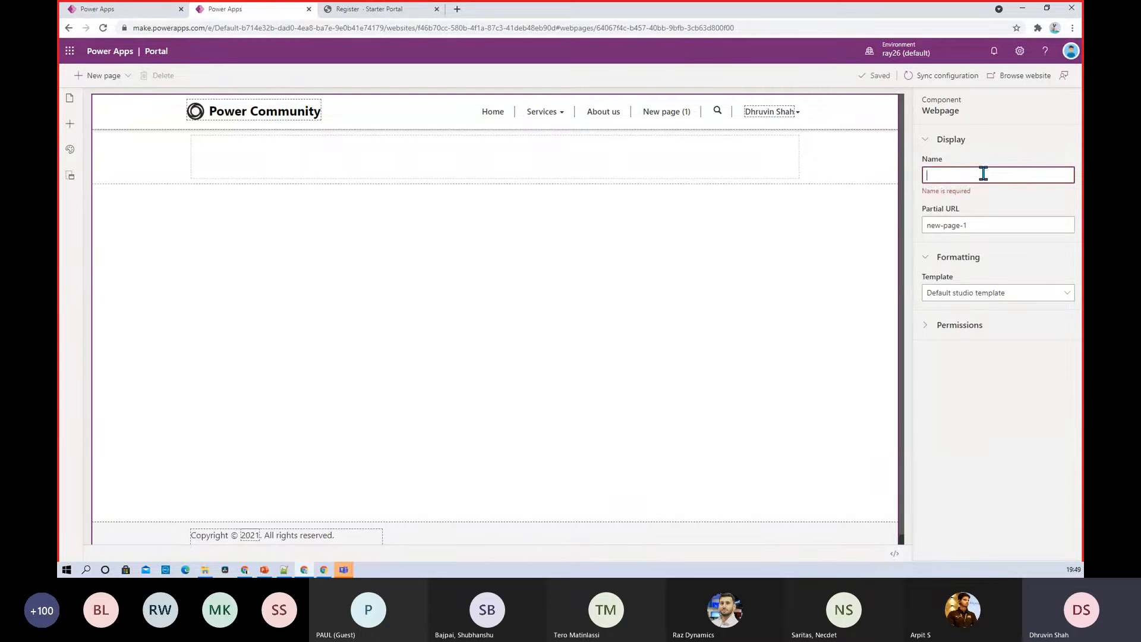
text(TrainingSc)
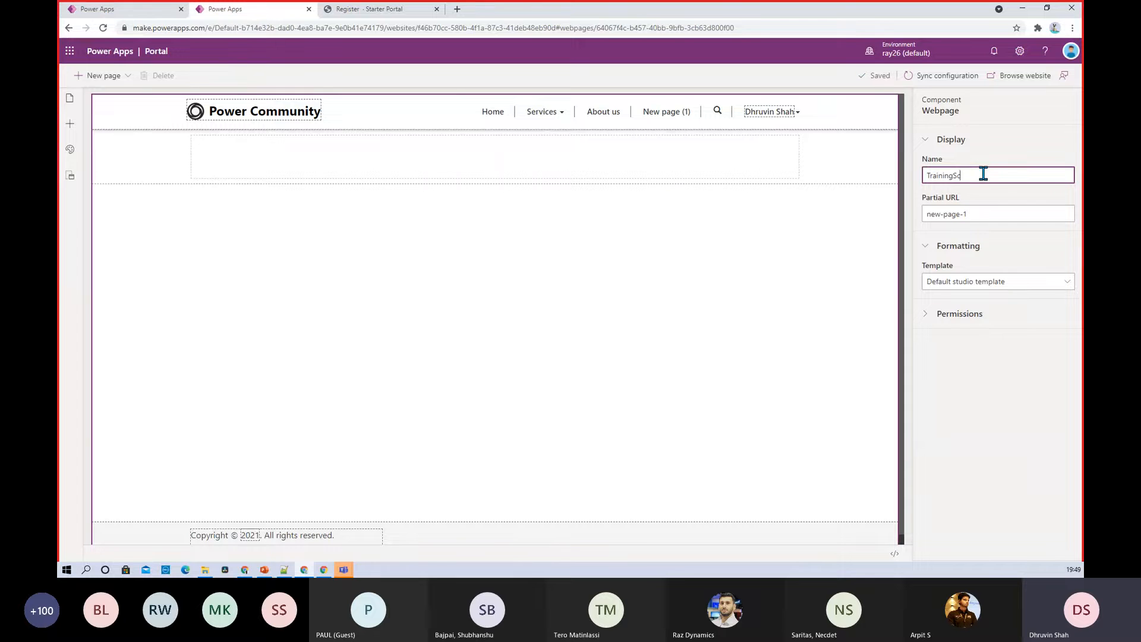
text(hedule)
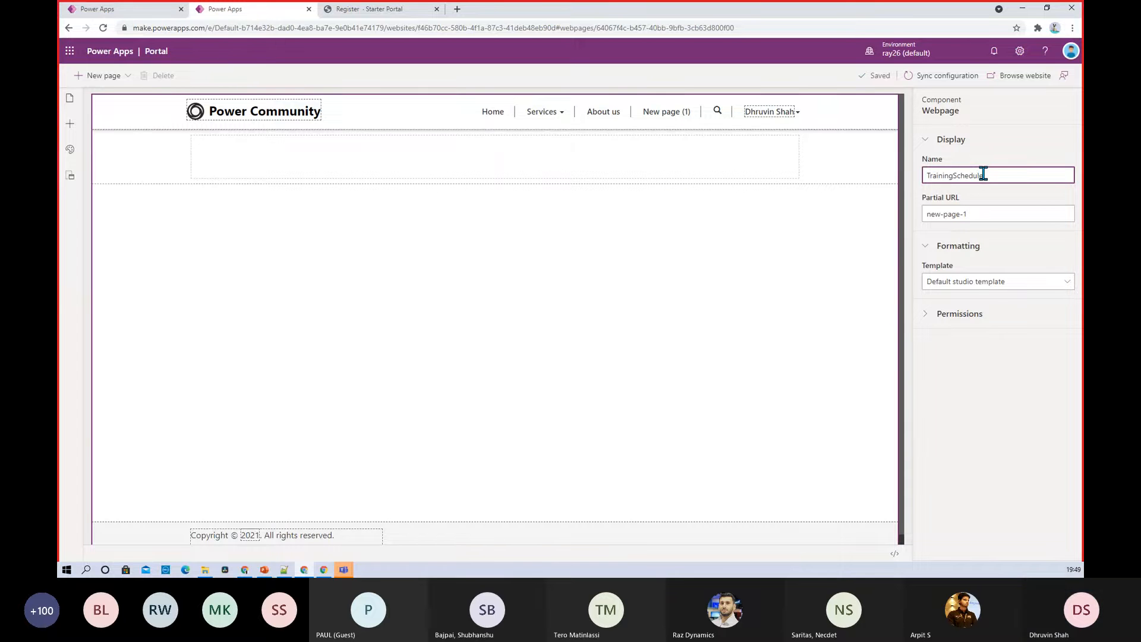
drag(984, 214, 917, 220)
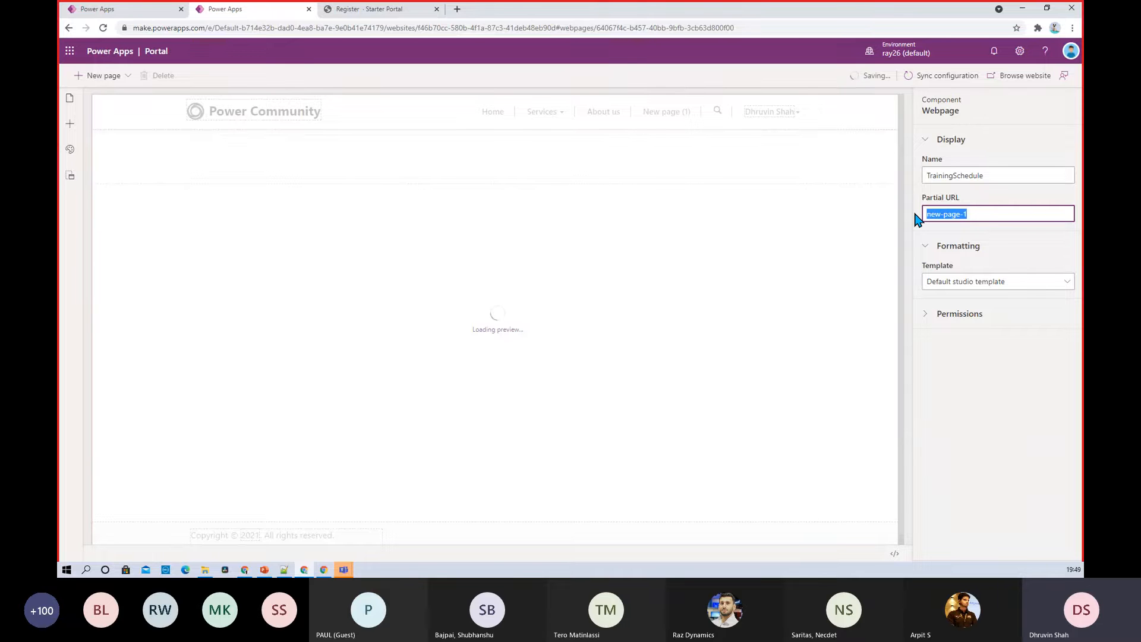
text(training-schedule)
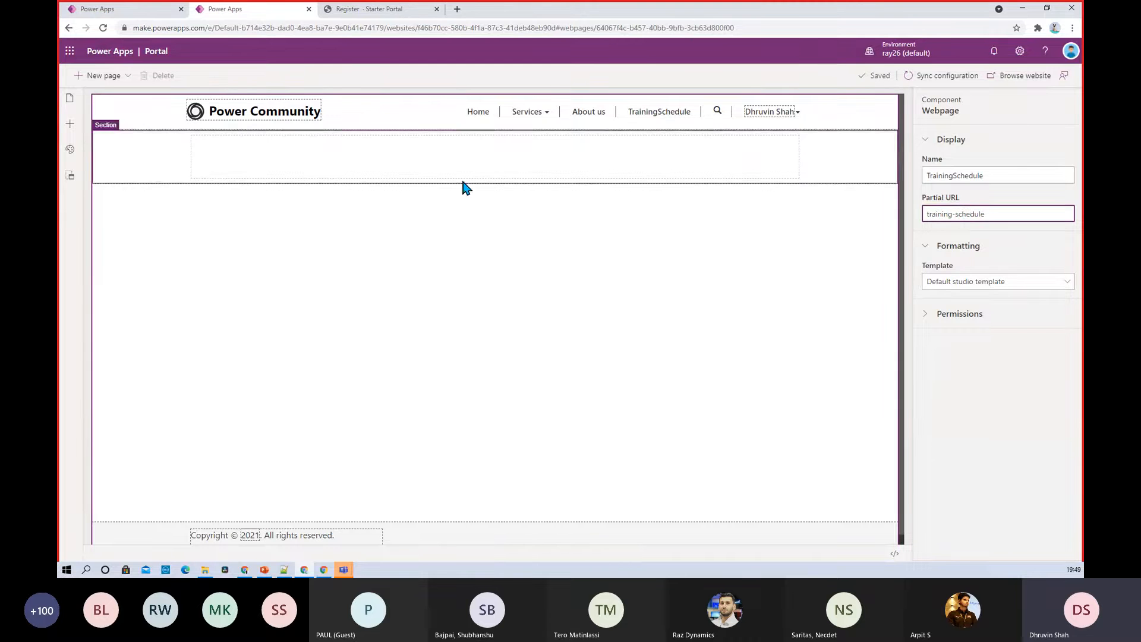
click(438, 167)
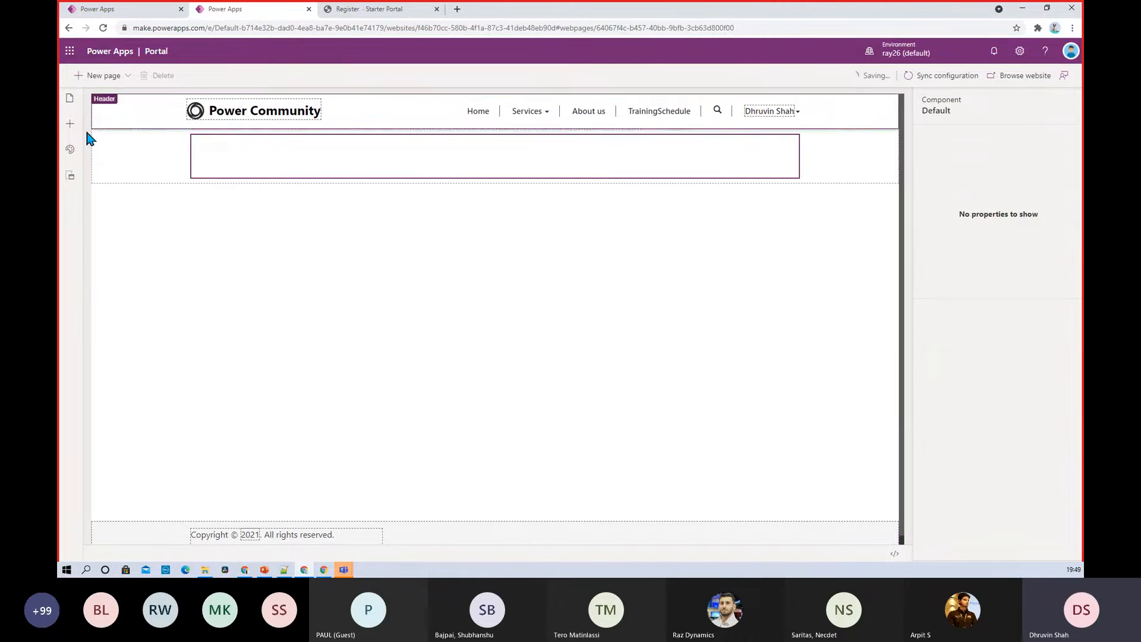
Add a text block reading 'Training Schedule' to the top of the page
click(70, 125)
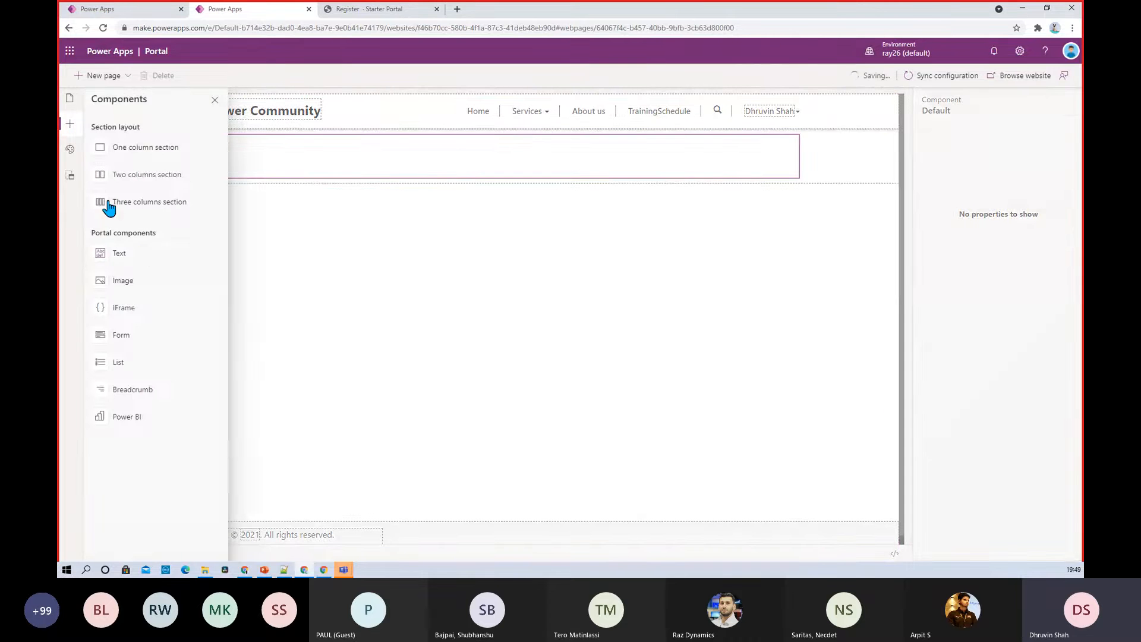
click(136, 259)
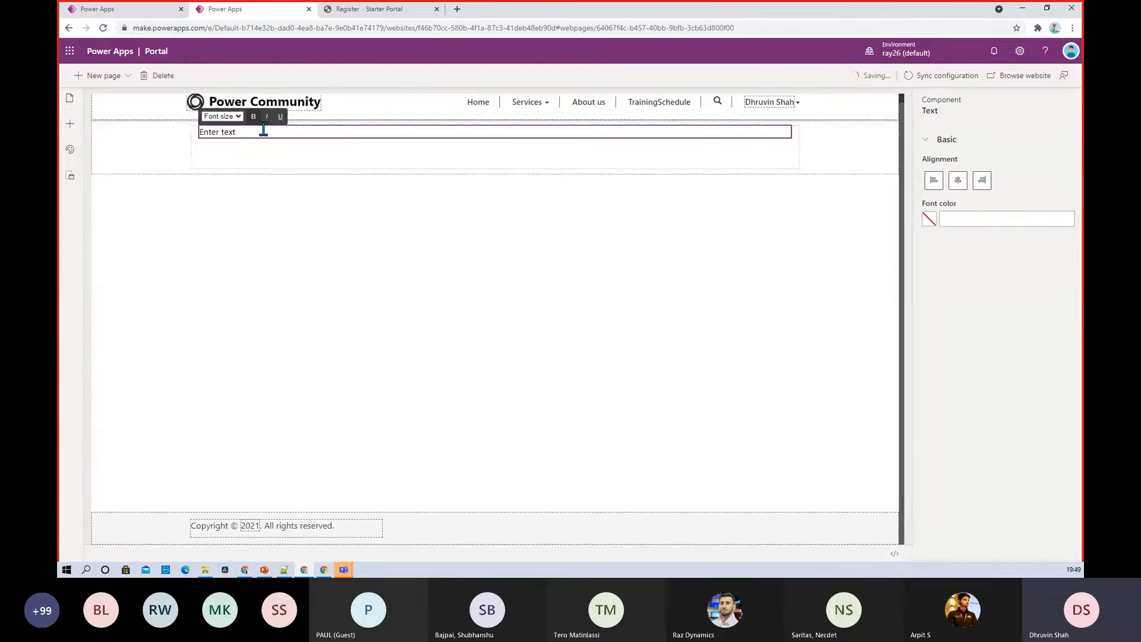
key(ctrl+a)
text(Training Schedule)
Give the Training Schedule heading font size 28 and centre alignment
drag(282, 131, 200, 132)
click(223, 116)
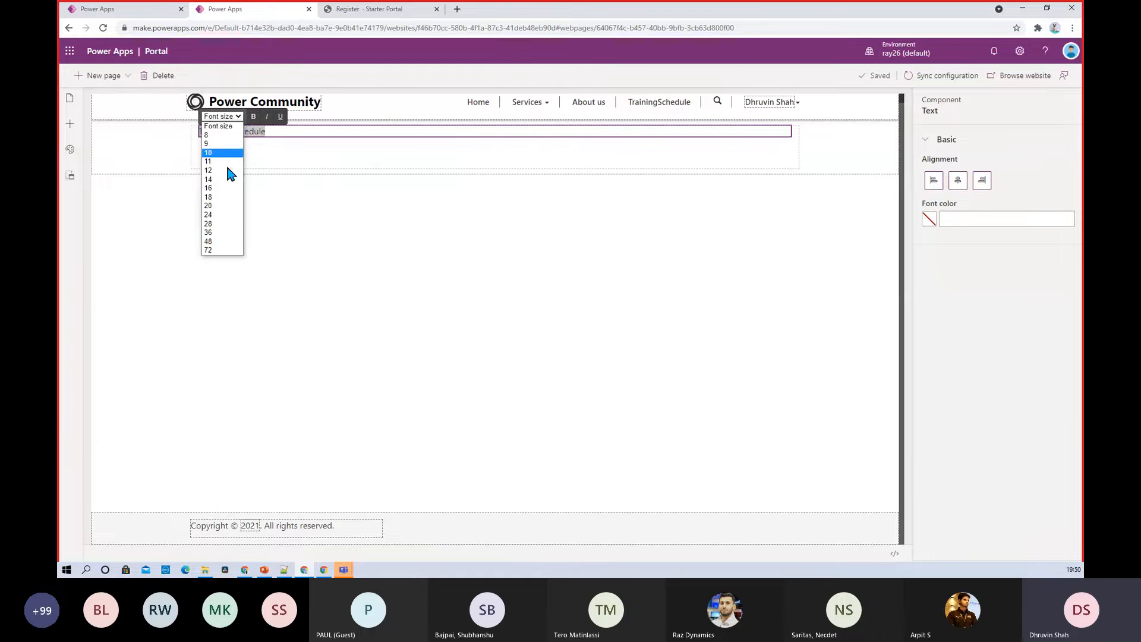
click(226, 224)
click(360, 163)
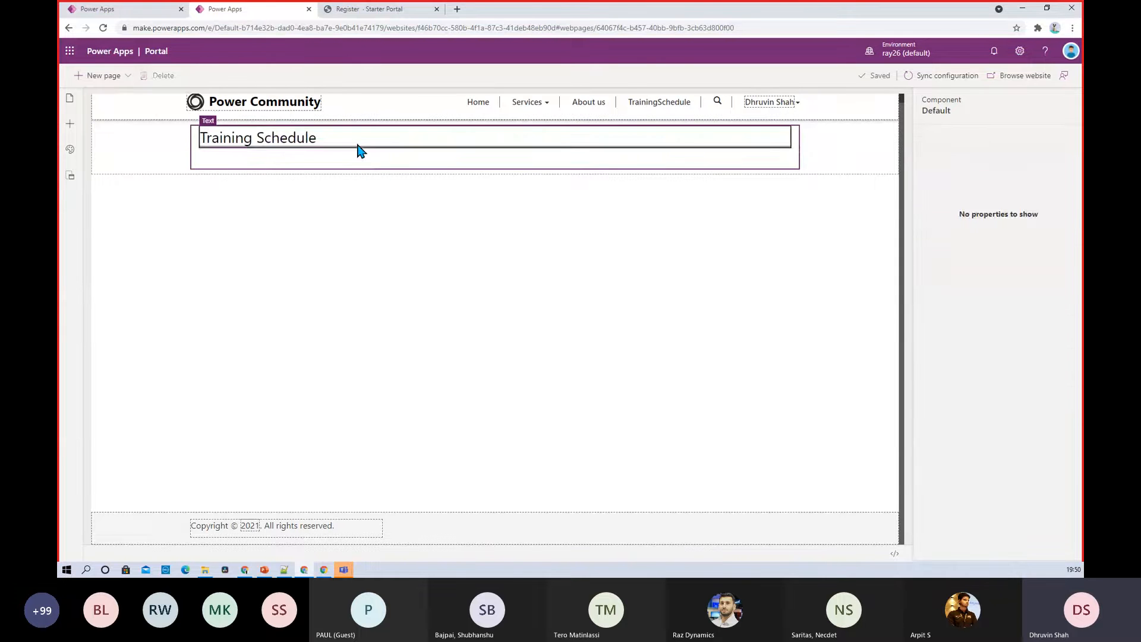
click(361, 151)
click(957, 180)
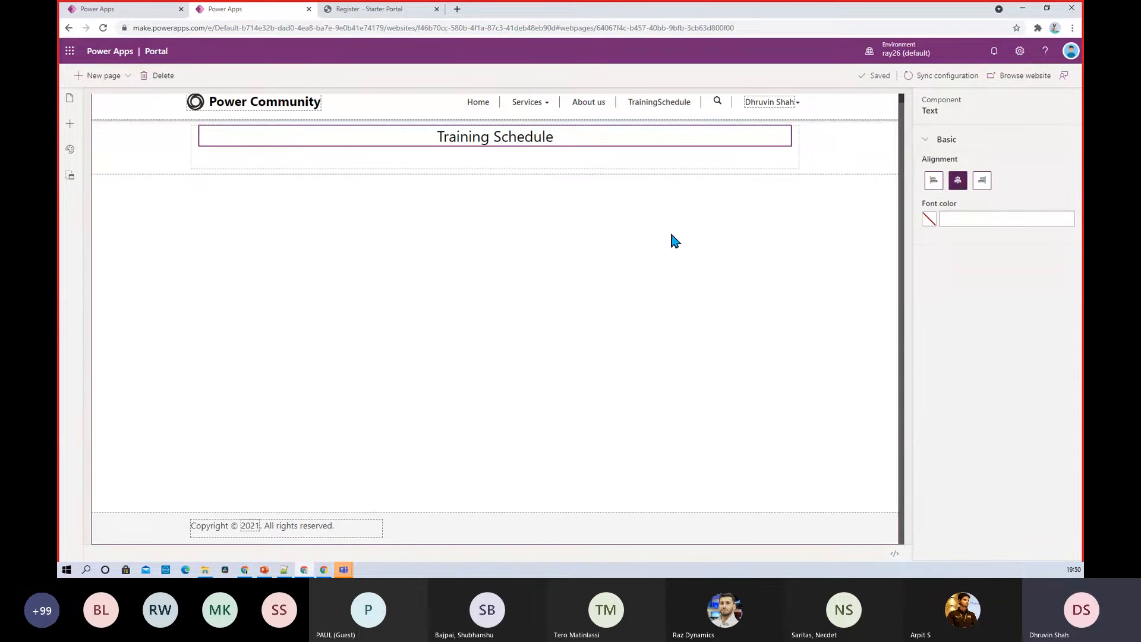
click(441, 251)
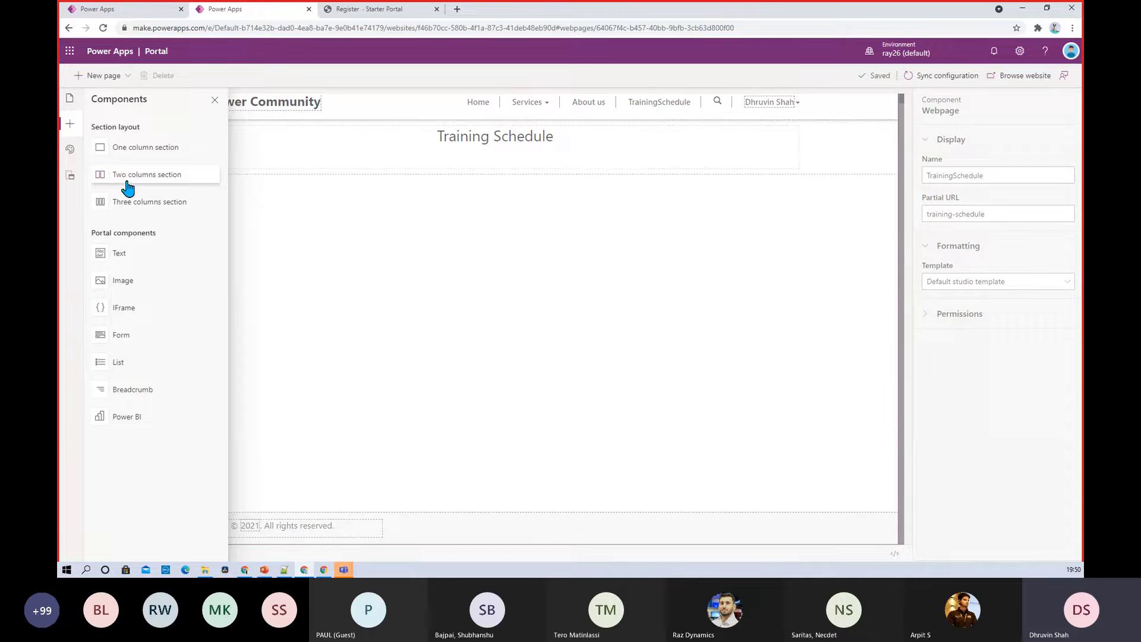
Replace the two-column section under the title with a three-column section
click(126, 181)
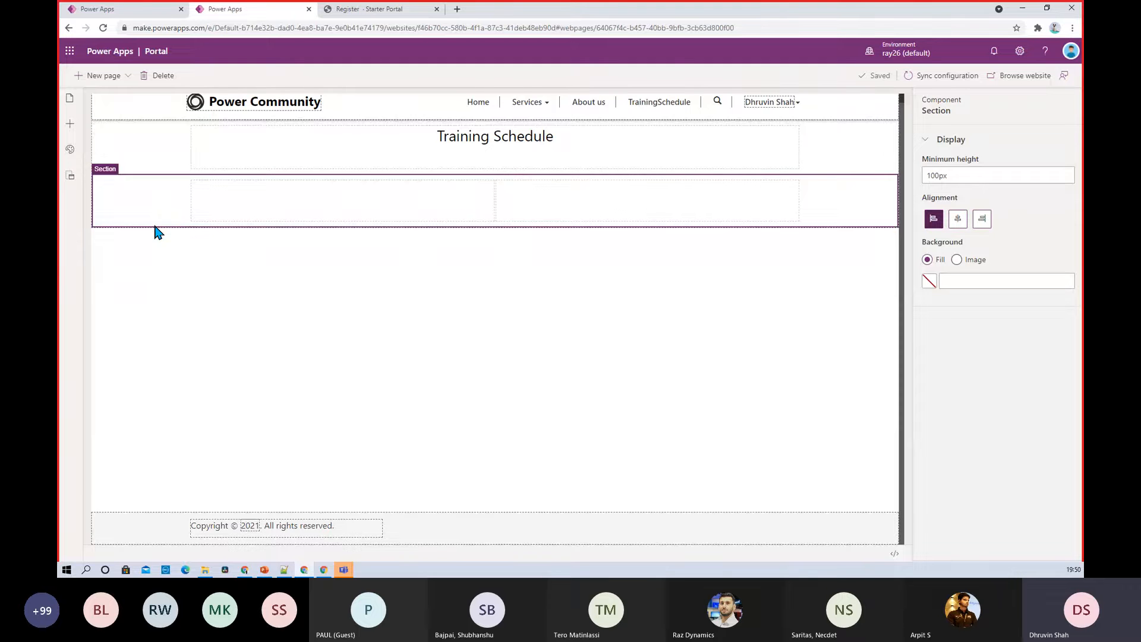
key(Delete)
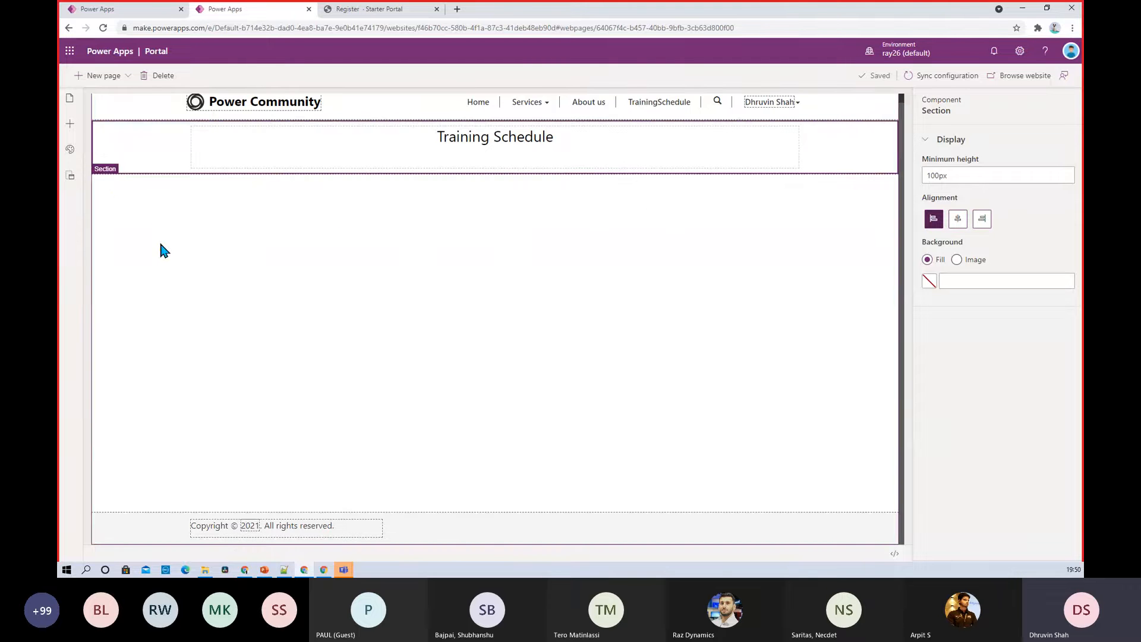
click(149, 227)
click(70, 123)
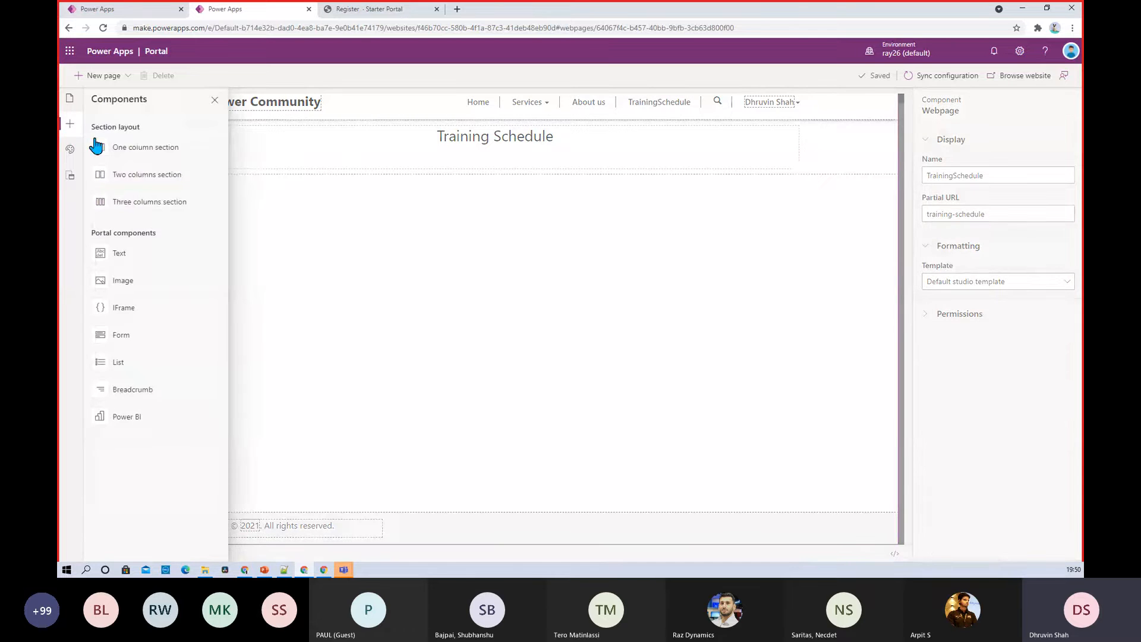
click(130, 207)
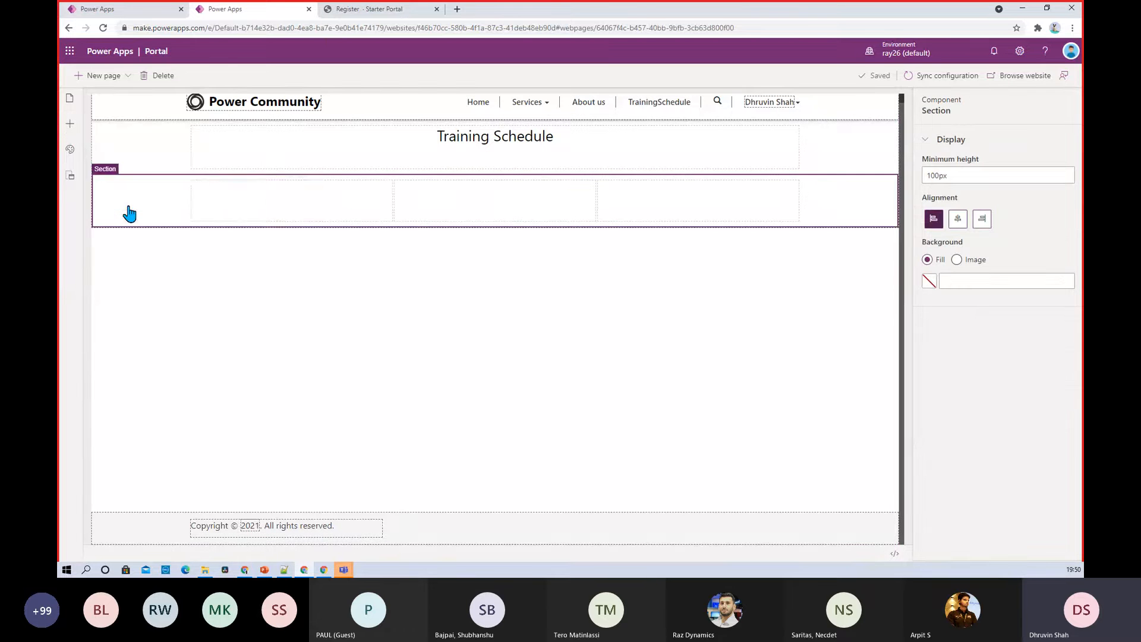
click(271, 201)
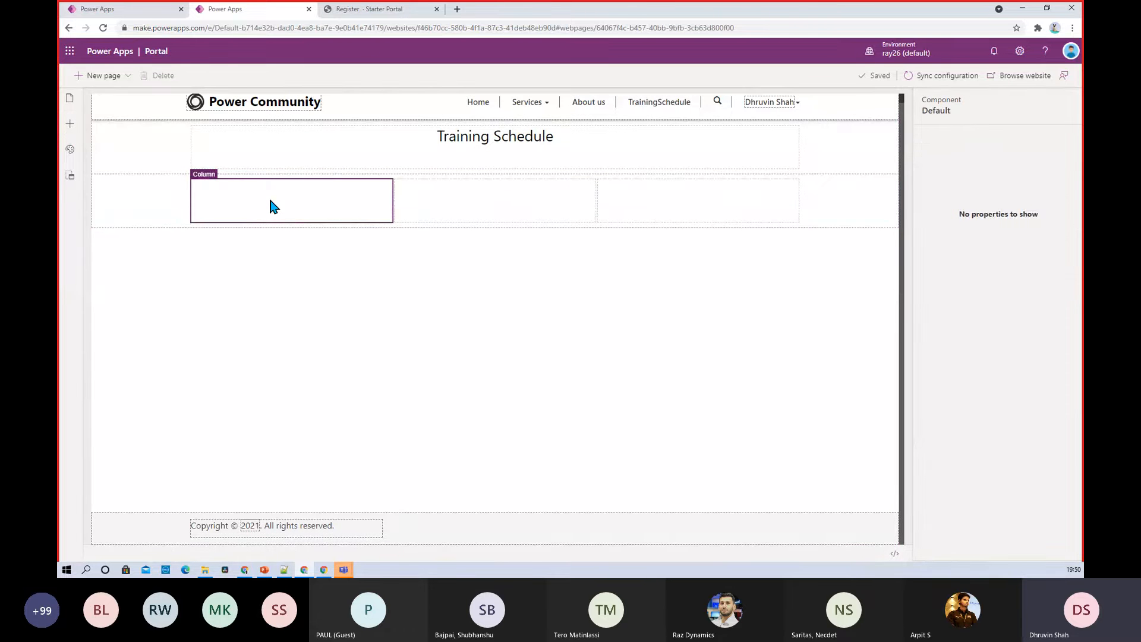
Insert an image in the first column using powerbitwitter.png from the webSite Icons folder
click(71, 123)
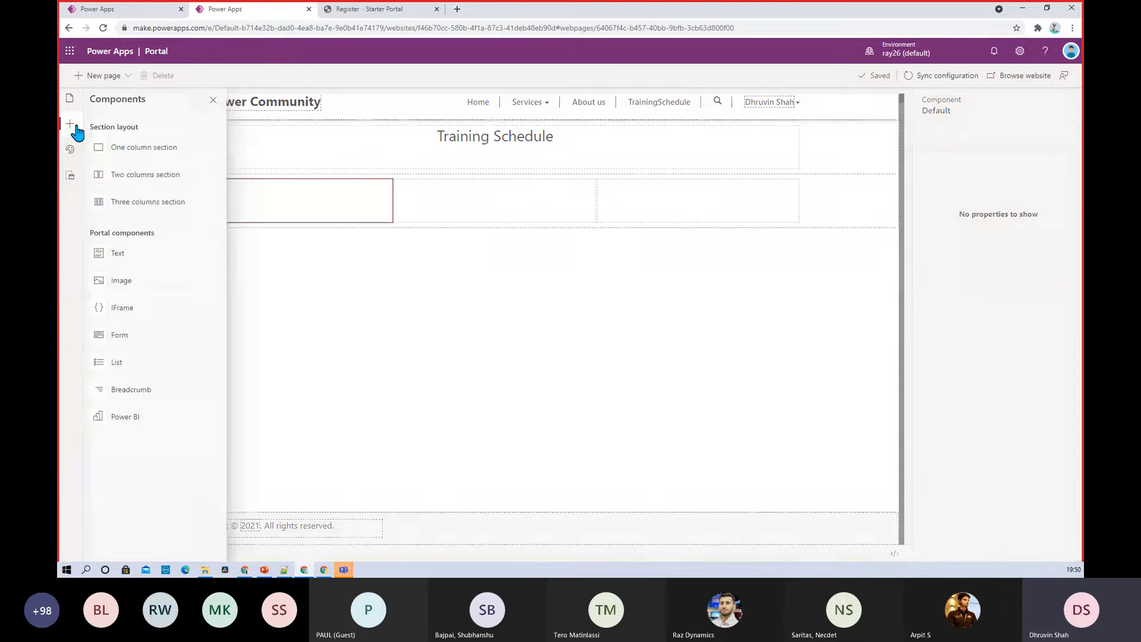
click(127, 282)
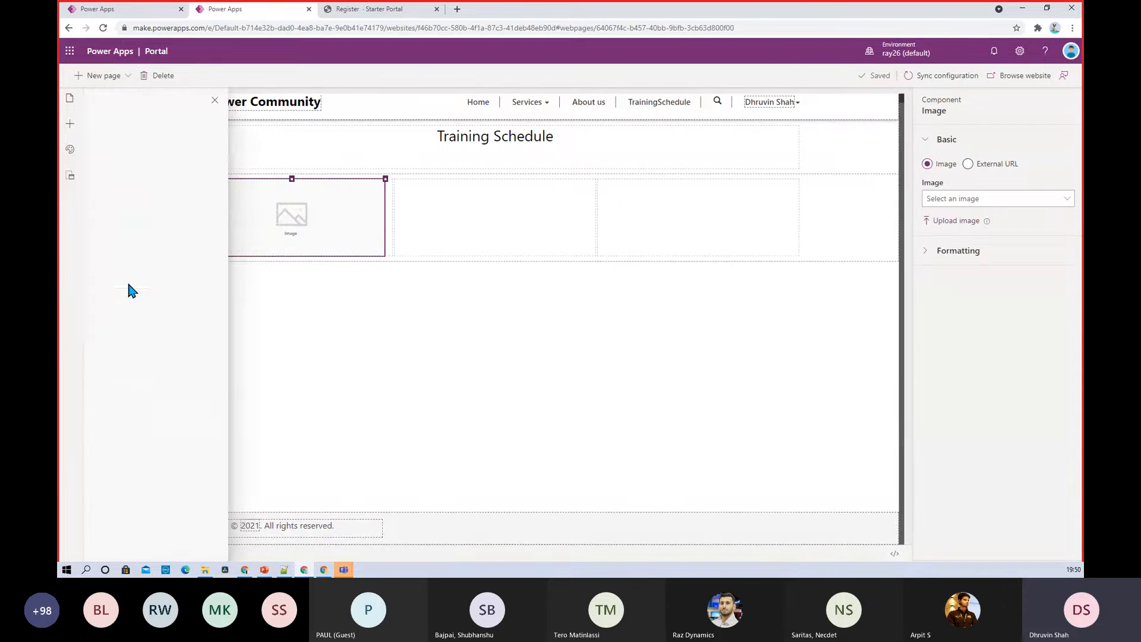
click(955, 221)
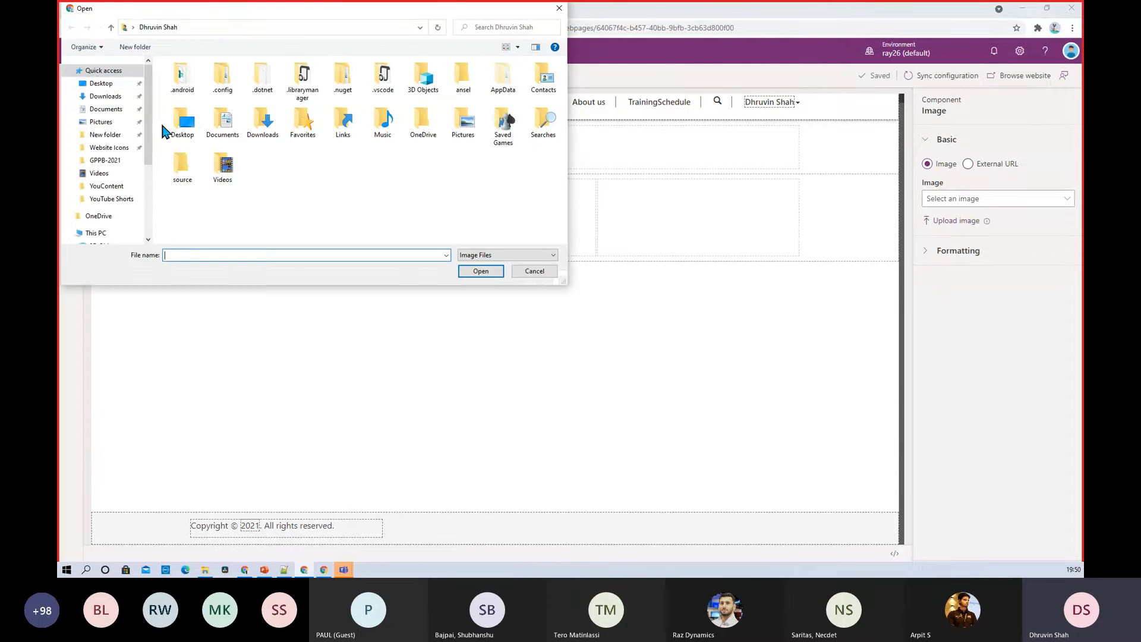
click(114, 152)
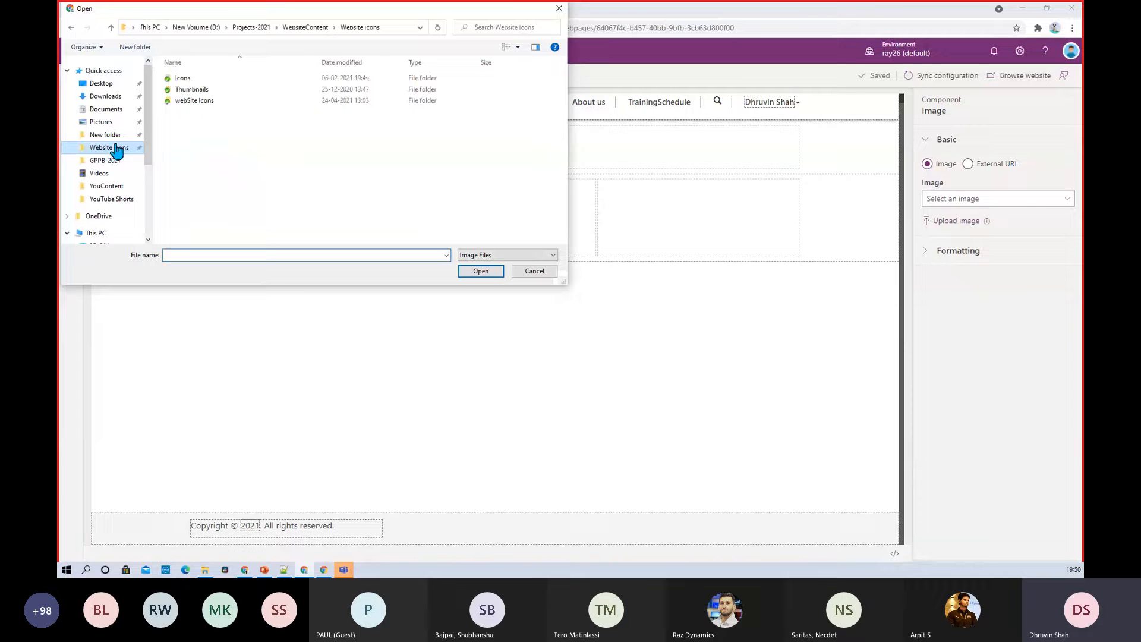
click(209, 104)
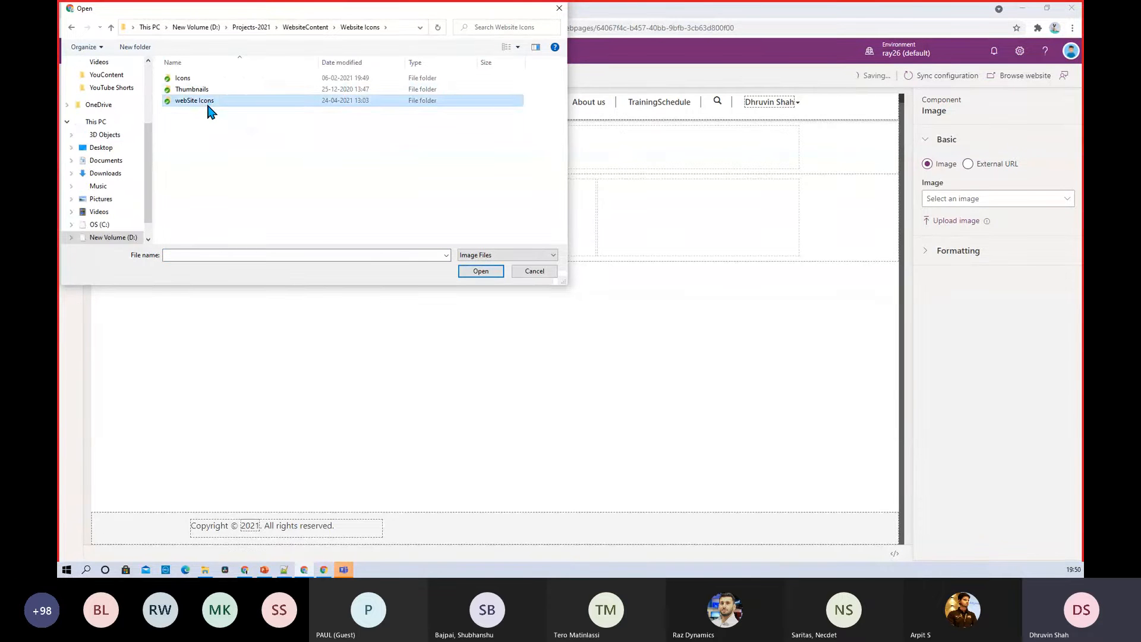
double_click(208, 102)
scroll(423, 156, down, 1)
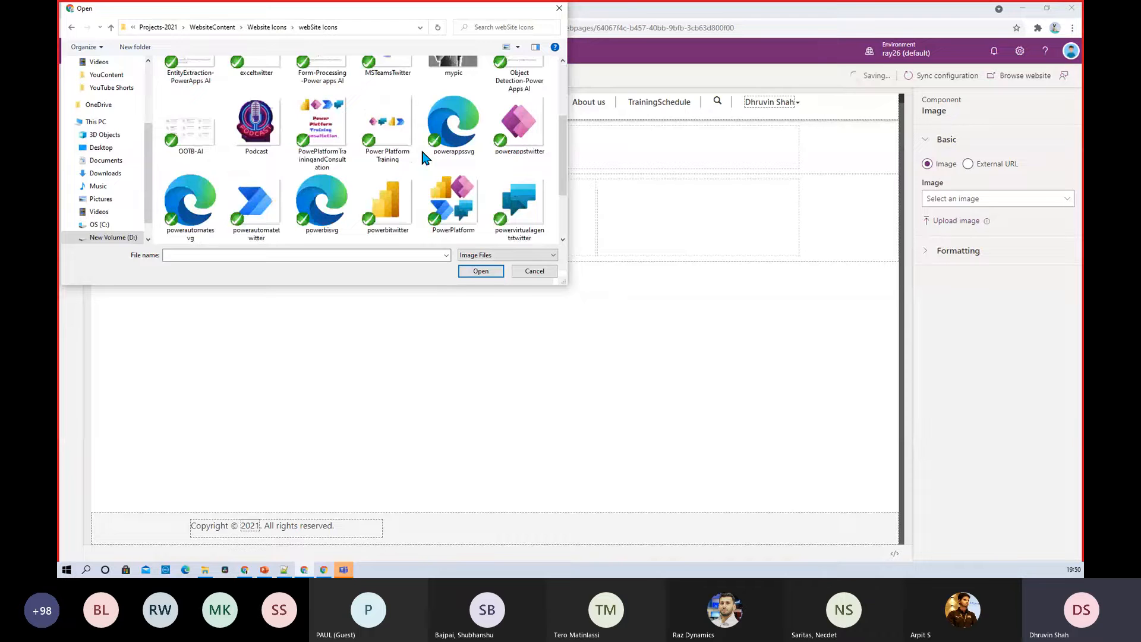
double_click(399, 188)
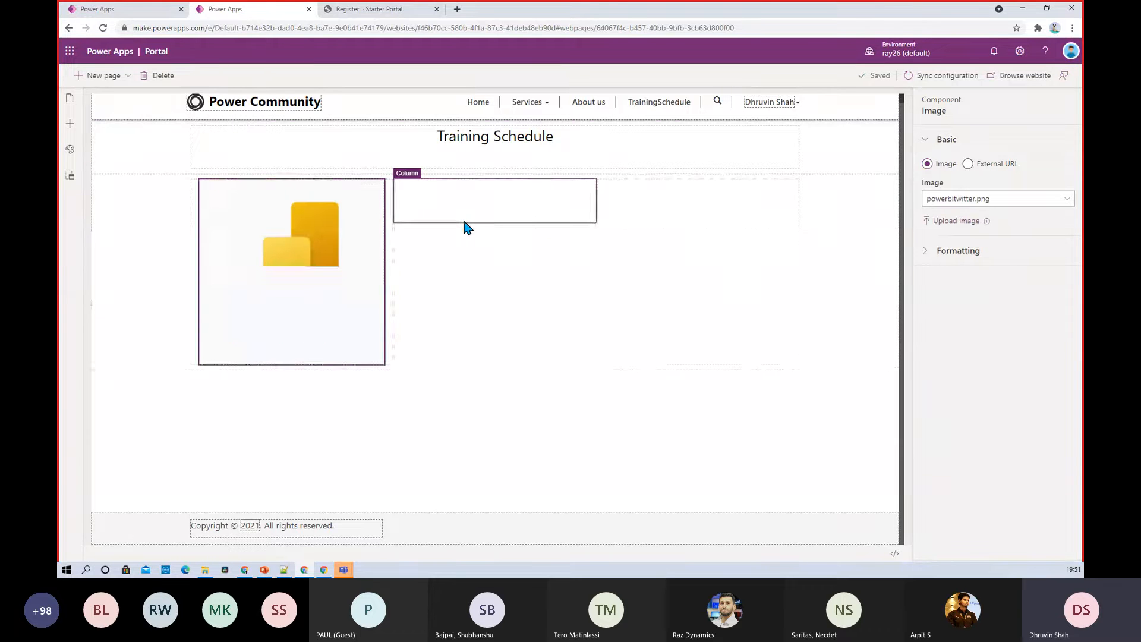
click(480, 202)
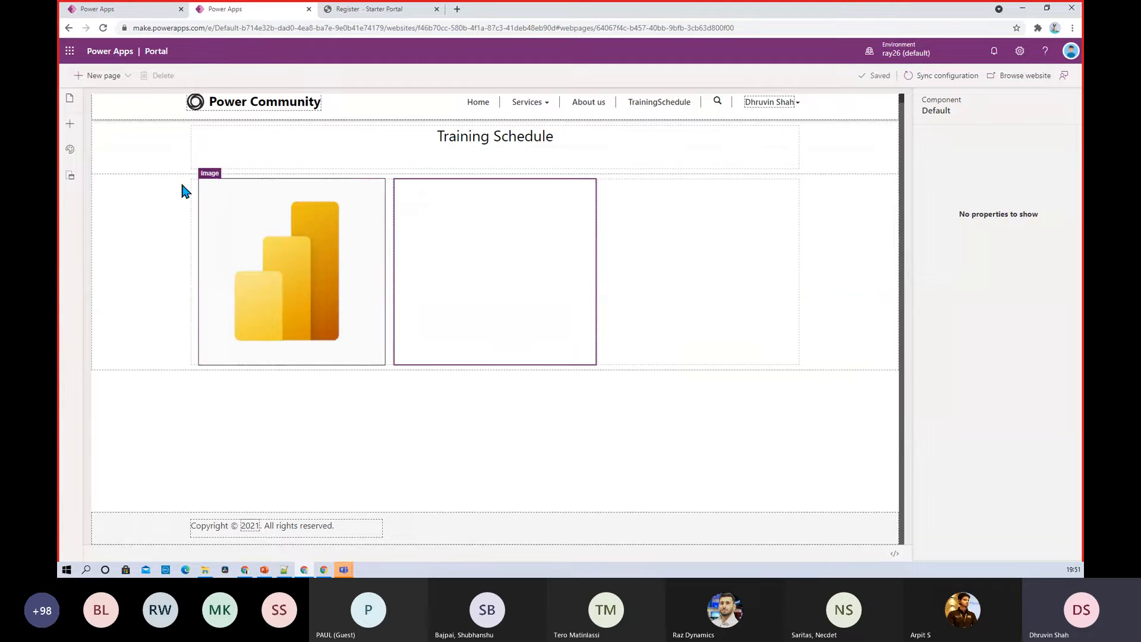
Insert an image into the middle column and upload a logo file to it
click(71, 126)
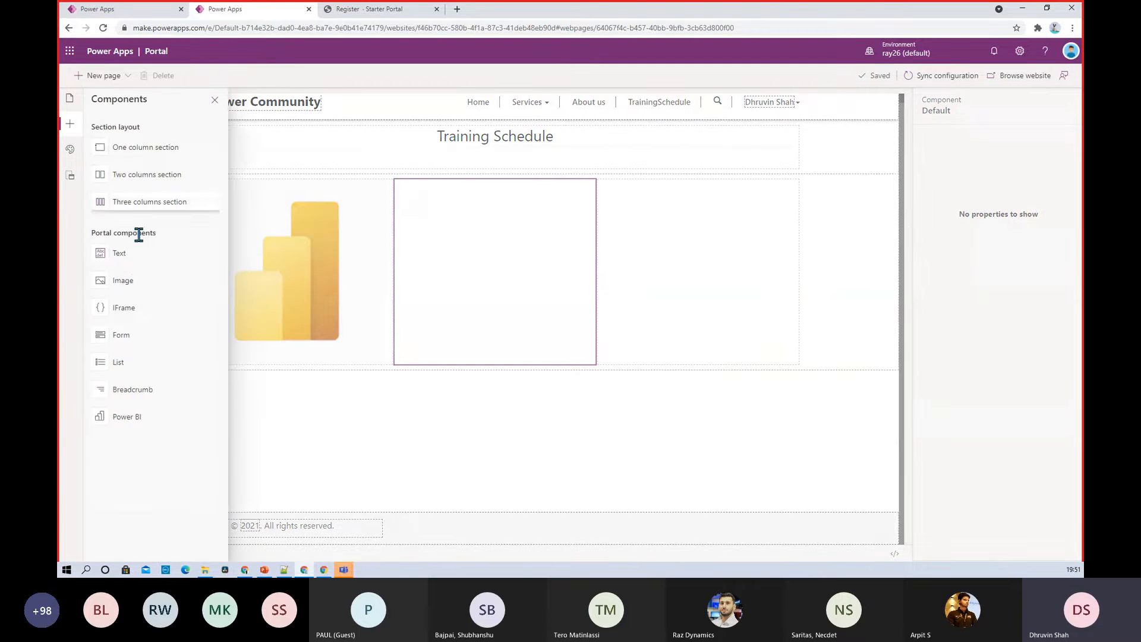
click(145, 285)
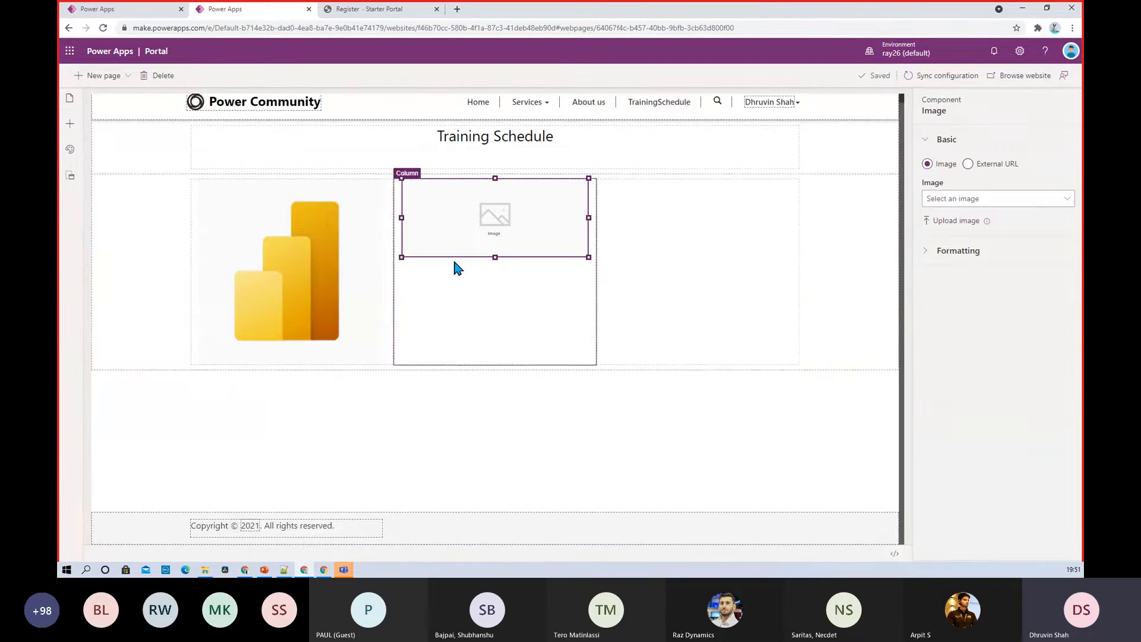
click(951, 222)
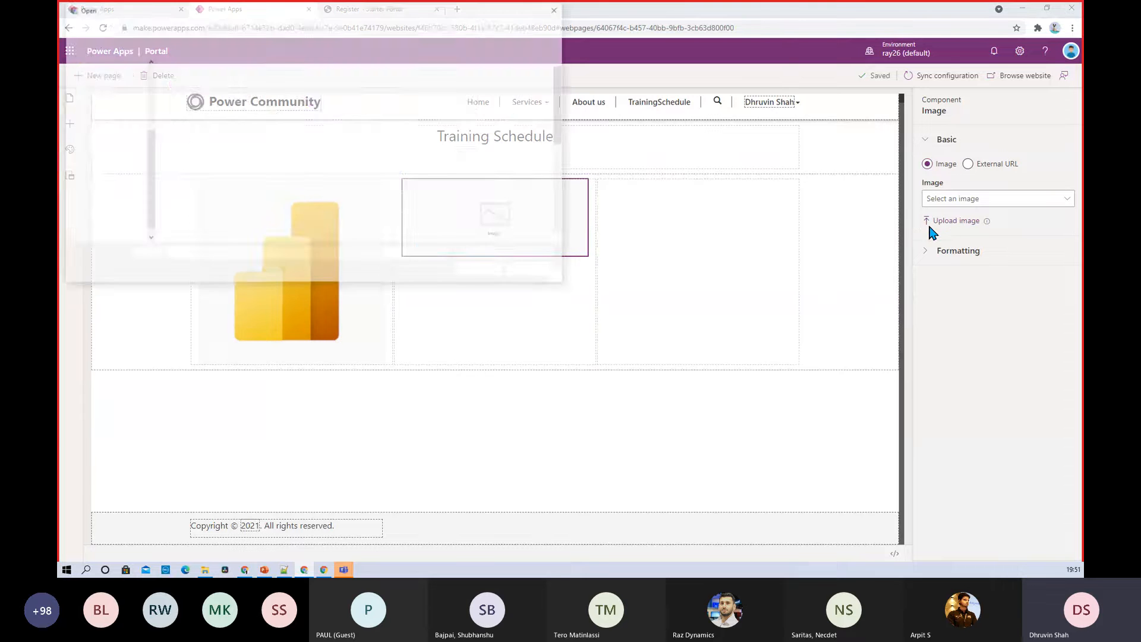
scroll(499, 231, down, 1)
double_click(514, 189)
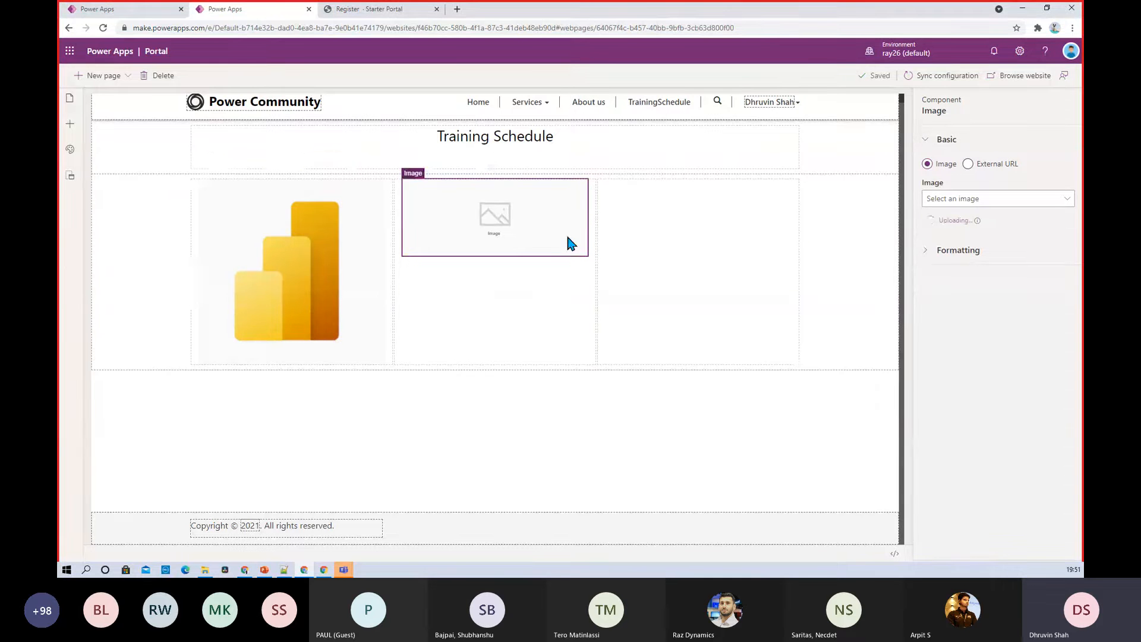
Add an image with the powerautomatetwitter logo to the third column
click(678, 248)
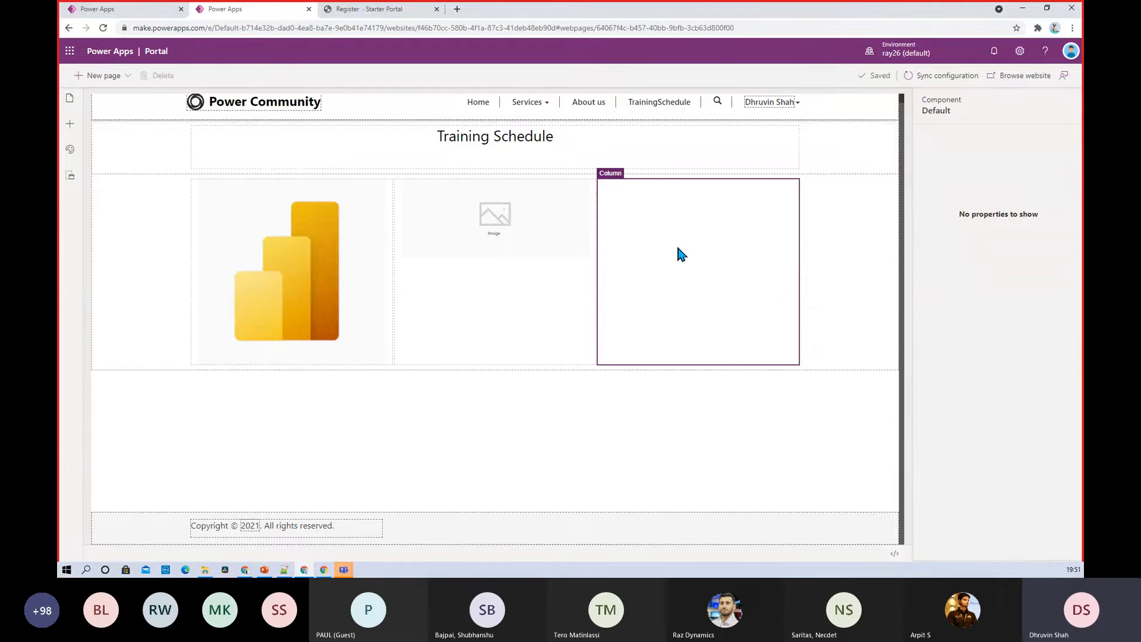
click(70, 124)
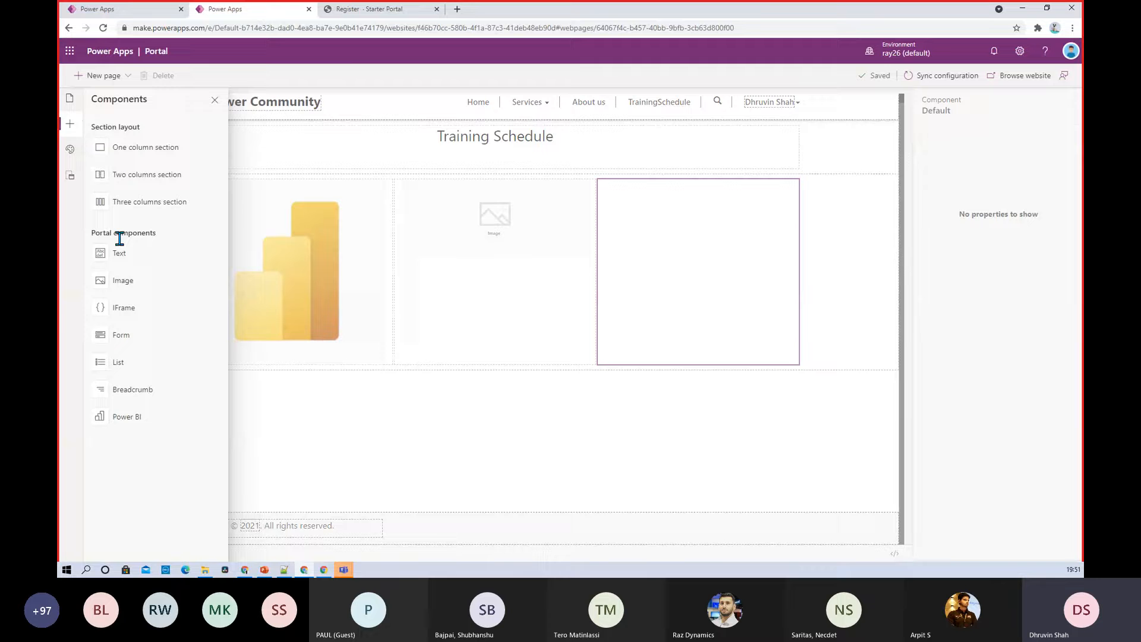
click(128, 293)
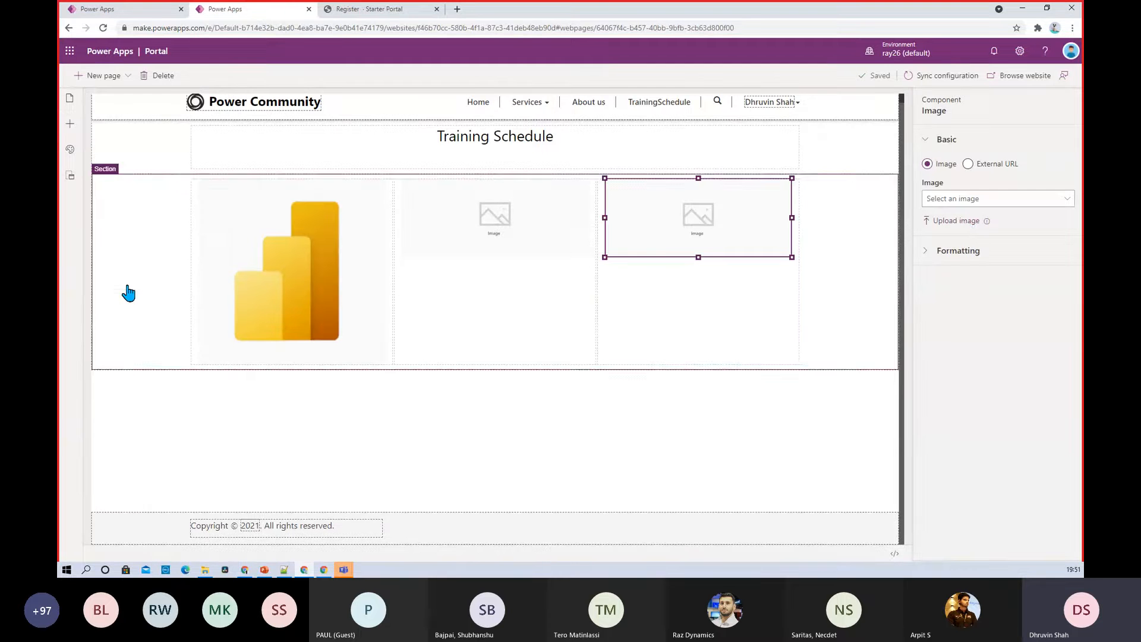
click(957, 221)
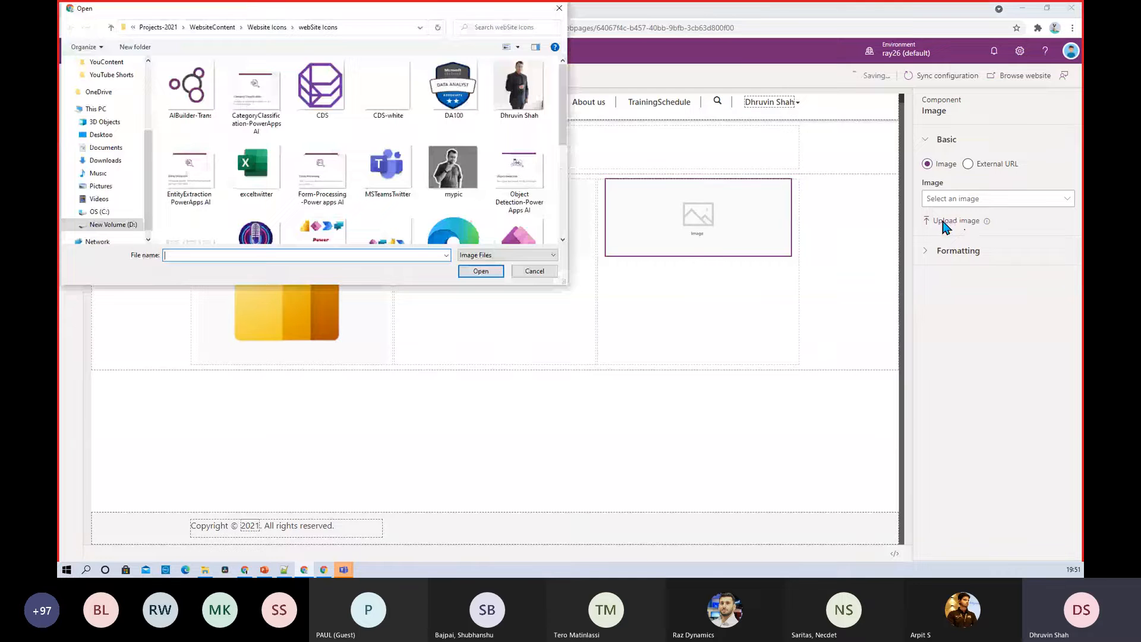
scroll(418, 173, down, 5)
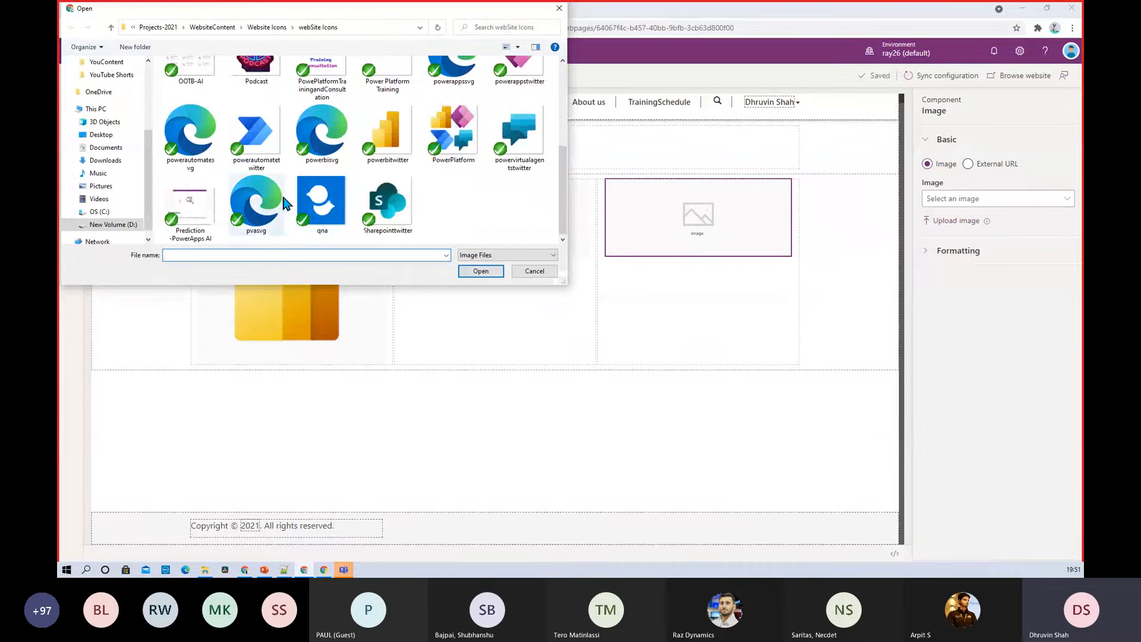
scroll(280, 199, up, 1)
click(260, 191)
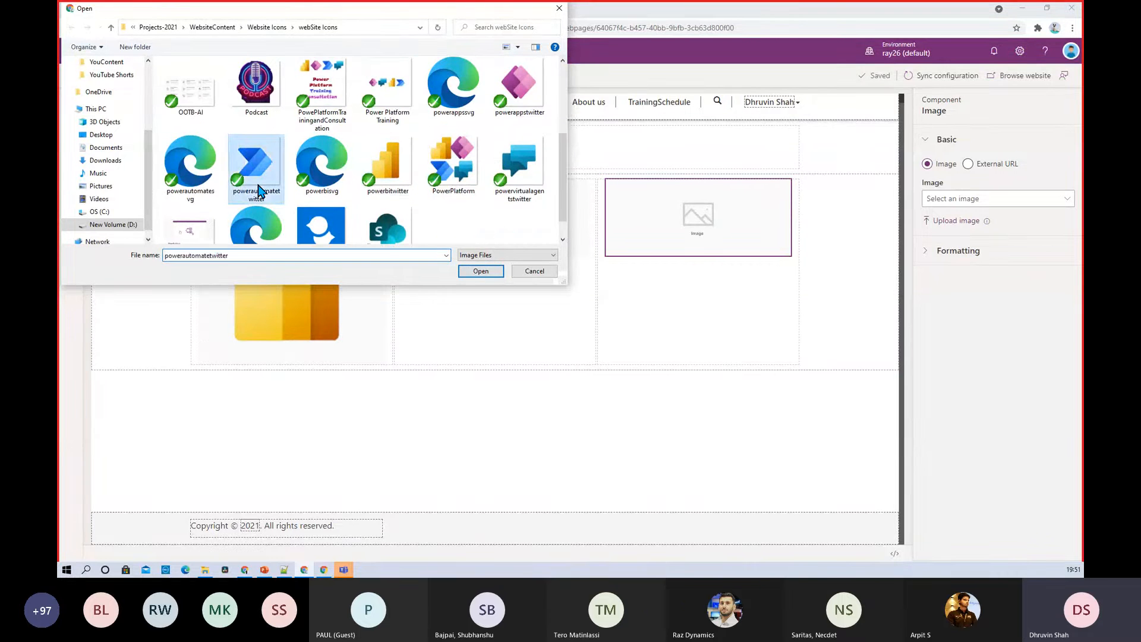
double_click(259, 189)
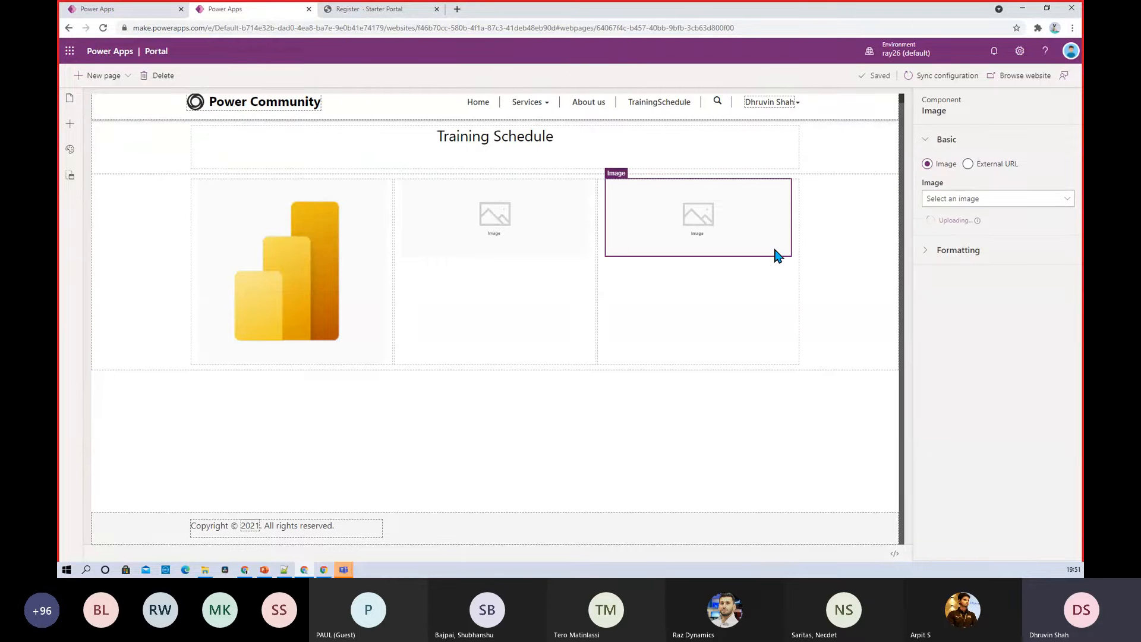
Upload powerappstwitter.png into the middle image, overwriting the existing file, then select the logo row
click(506, 241)
click(952, 225)
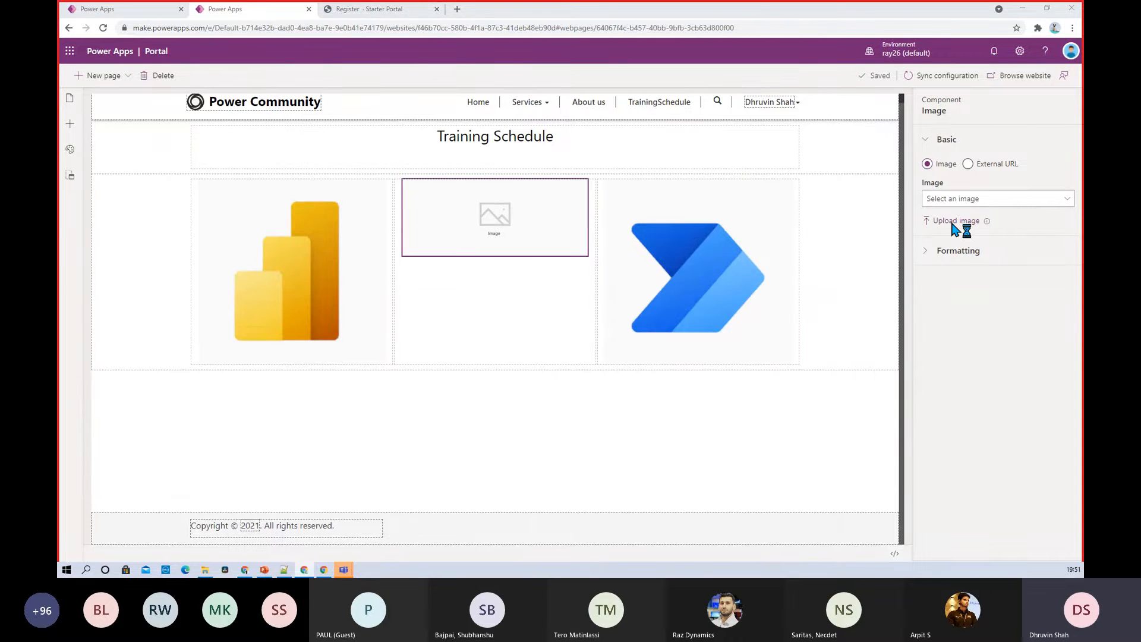
scroll(478, 179, down, 1)
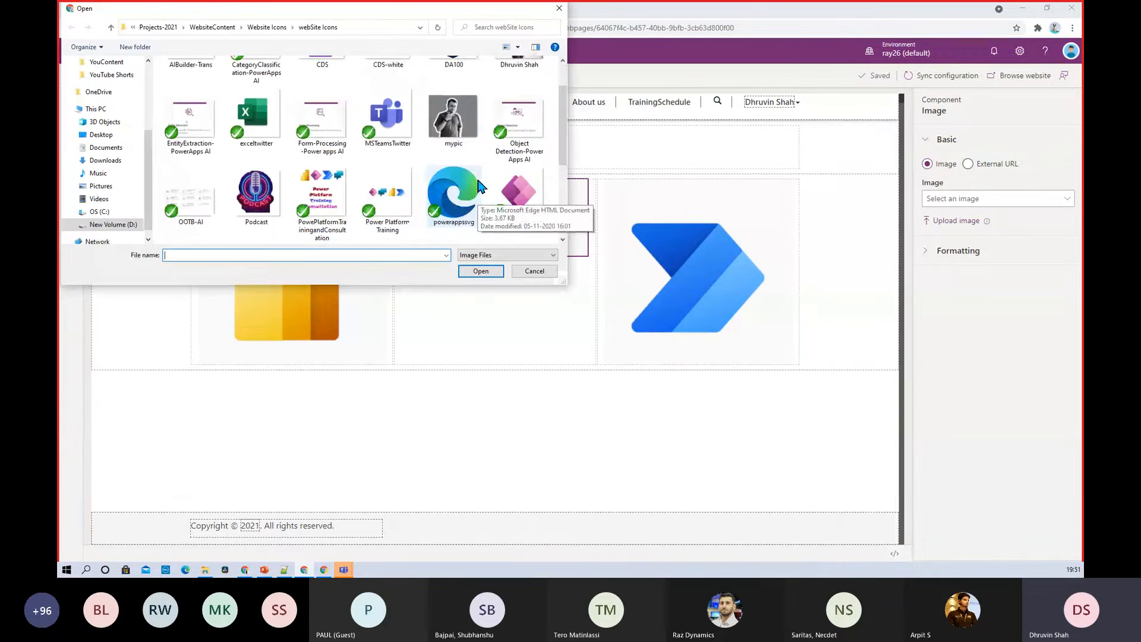
click(505, 189)
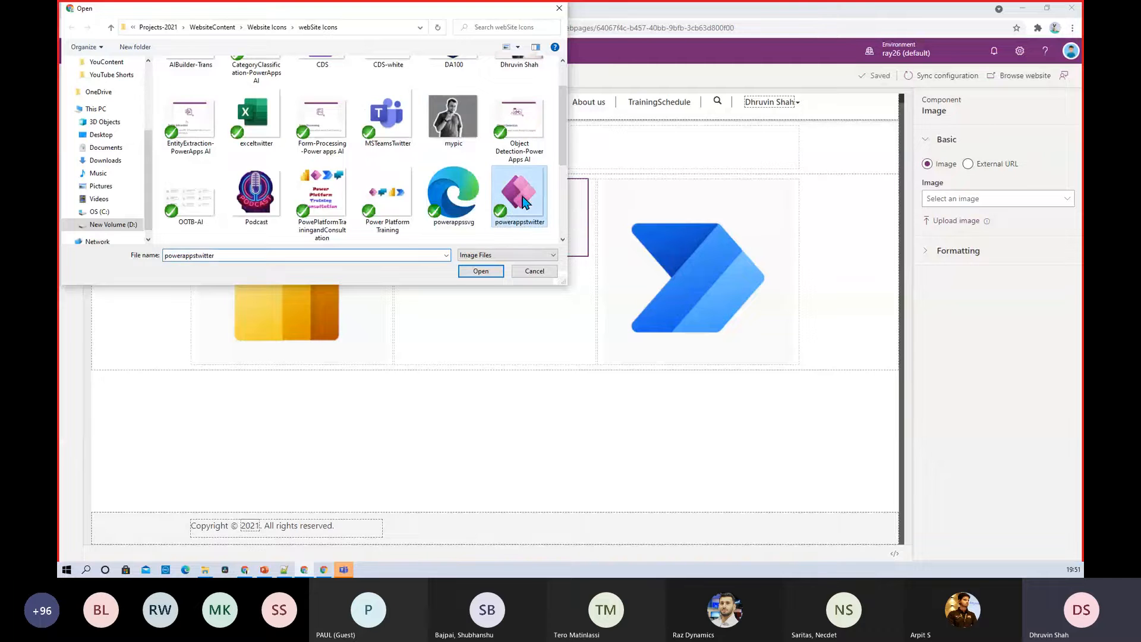
click(485, 272)
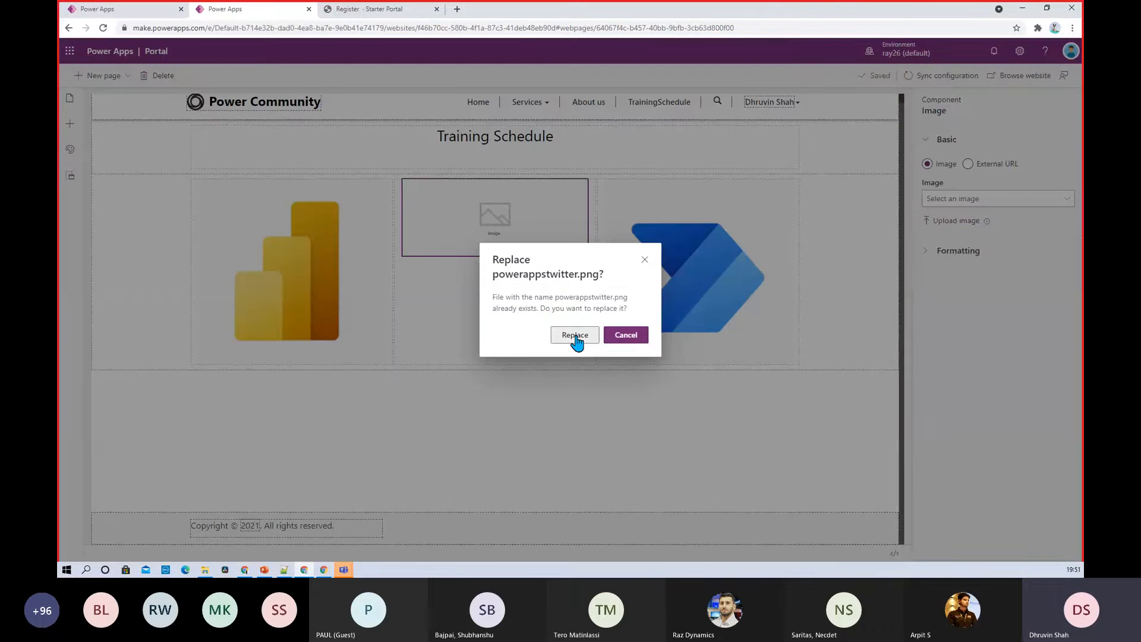
click(574, 336)
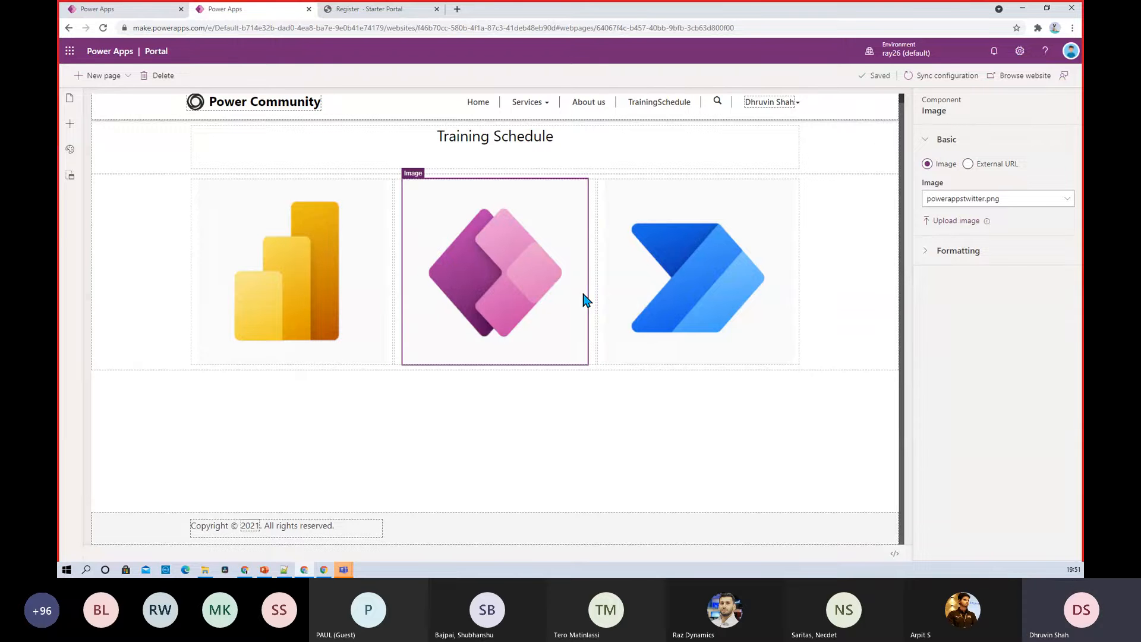
click(385, 351)
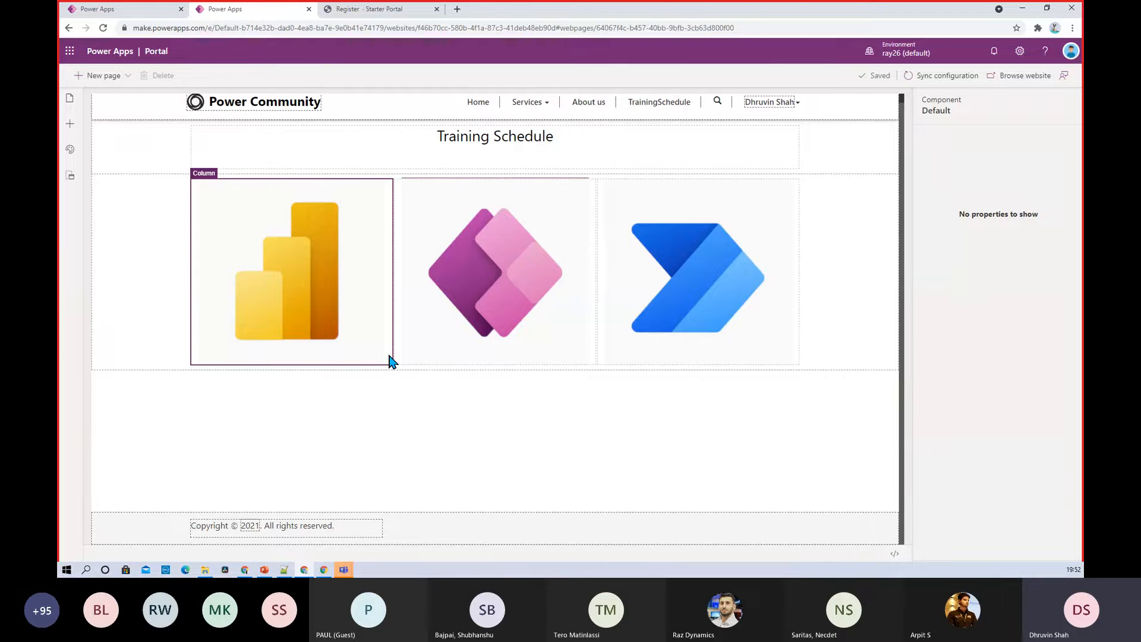
click(143, 327)
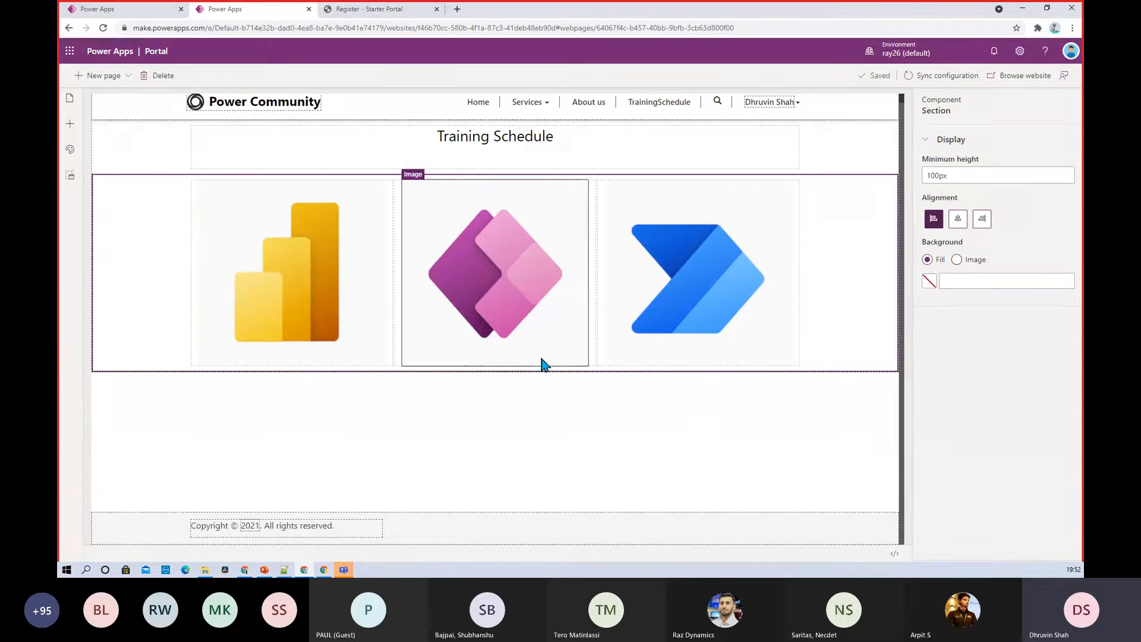
Edit the section's HTML so the heading reads 'Training Schedules', save, and view the live site
click(895, 554)
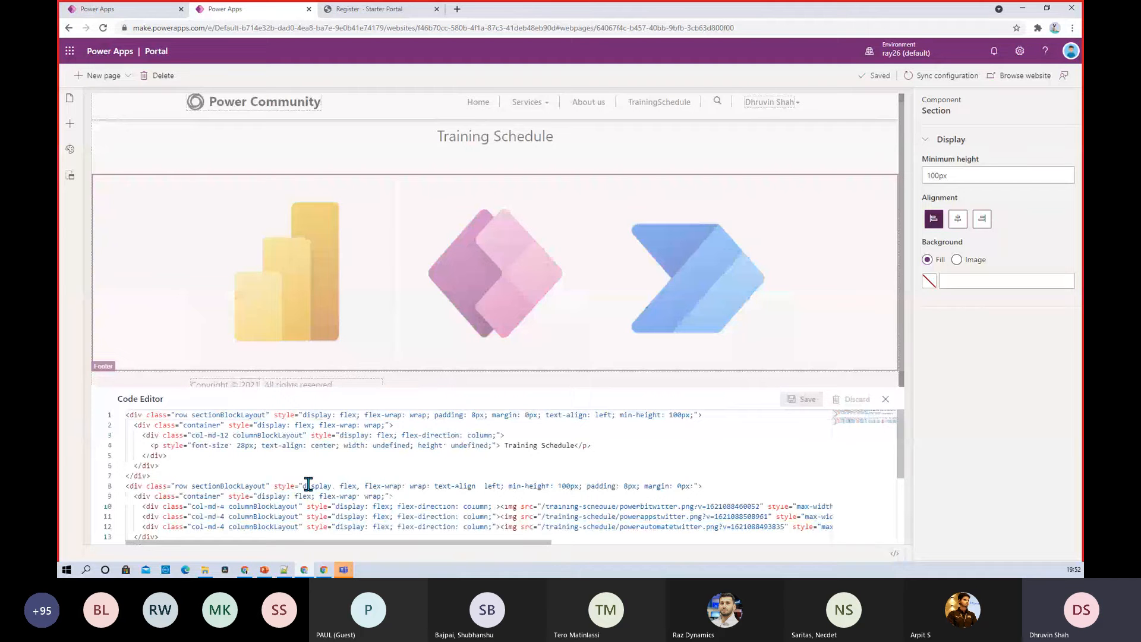
scroll(306, 480, down, 1)
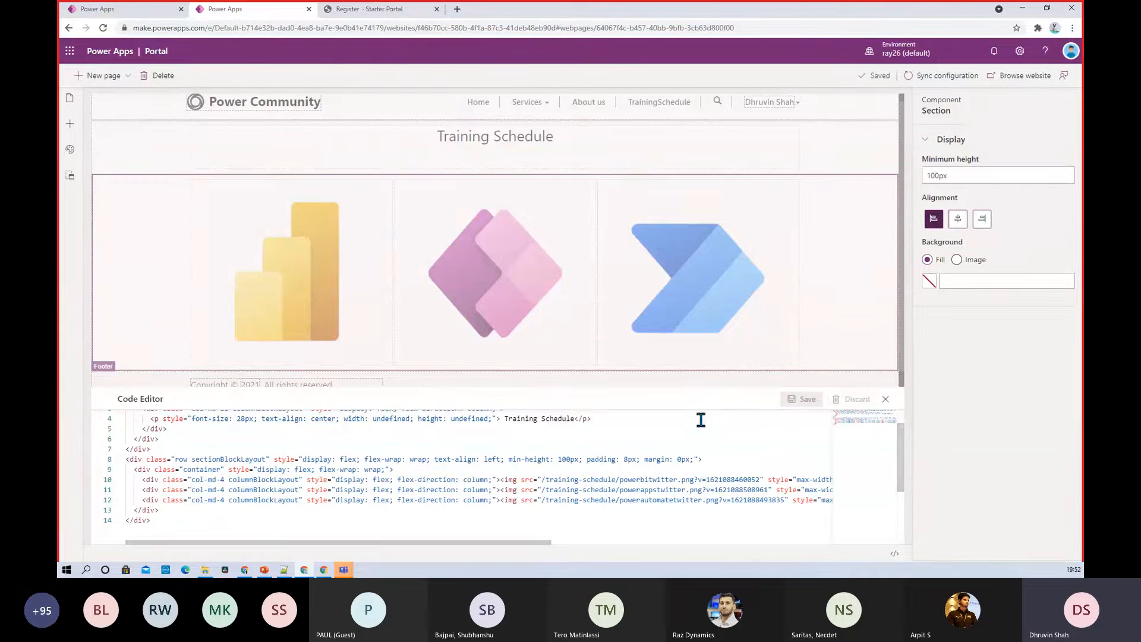
click(578, 419)
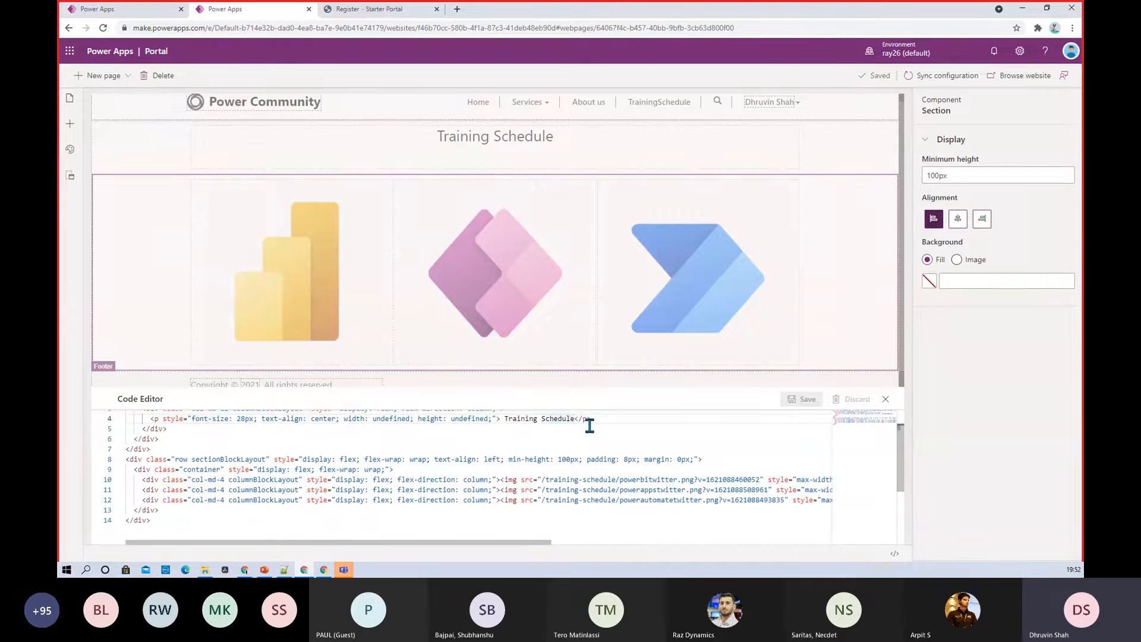
text(s)
click(805, 400)
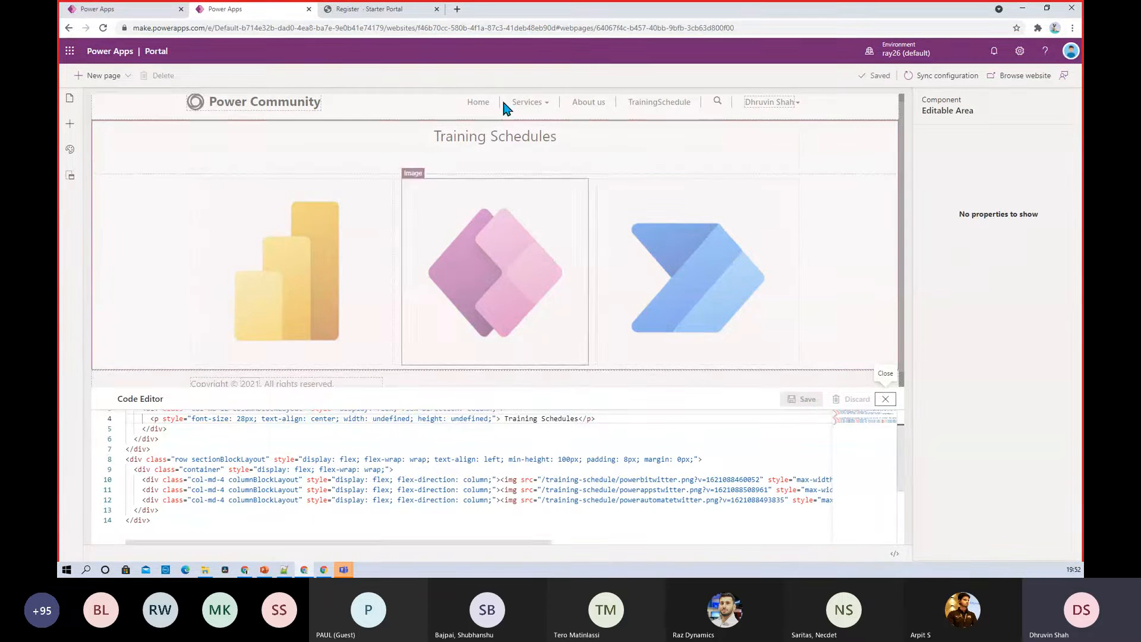
click(885, 402)
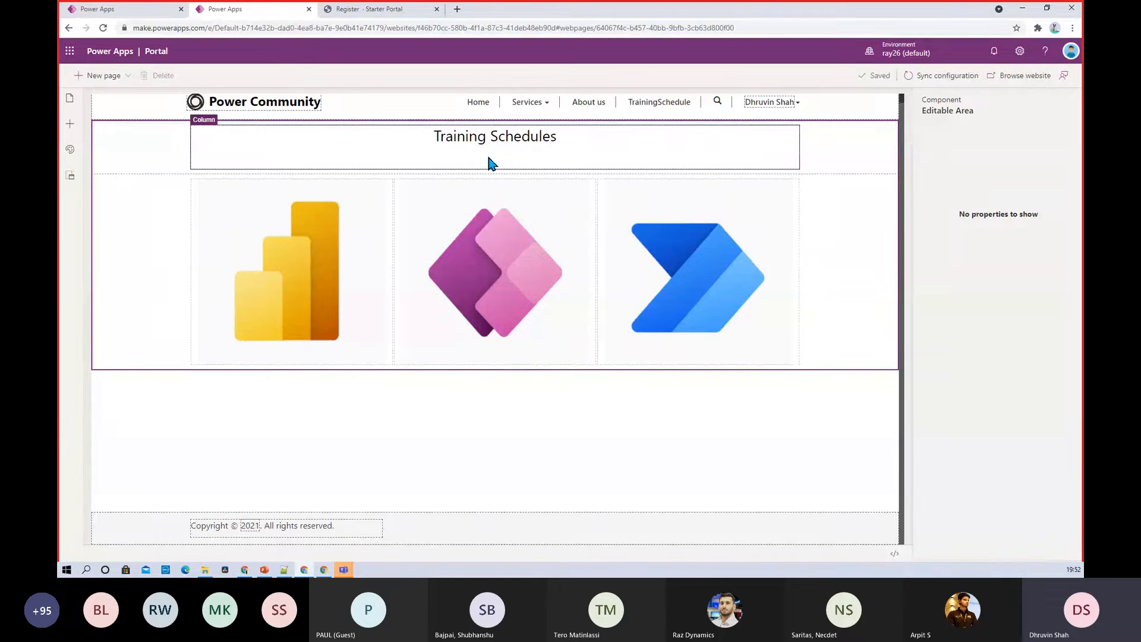
click(1016, 84)
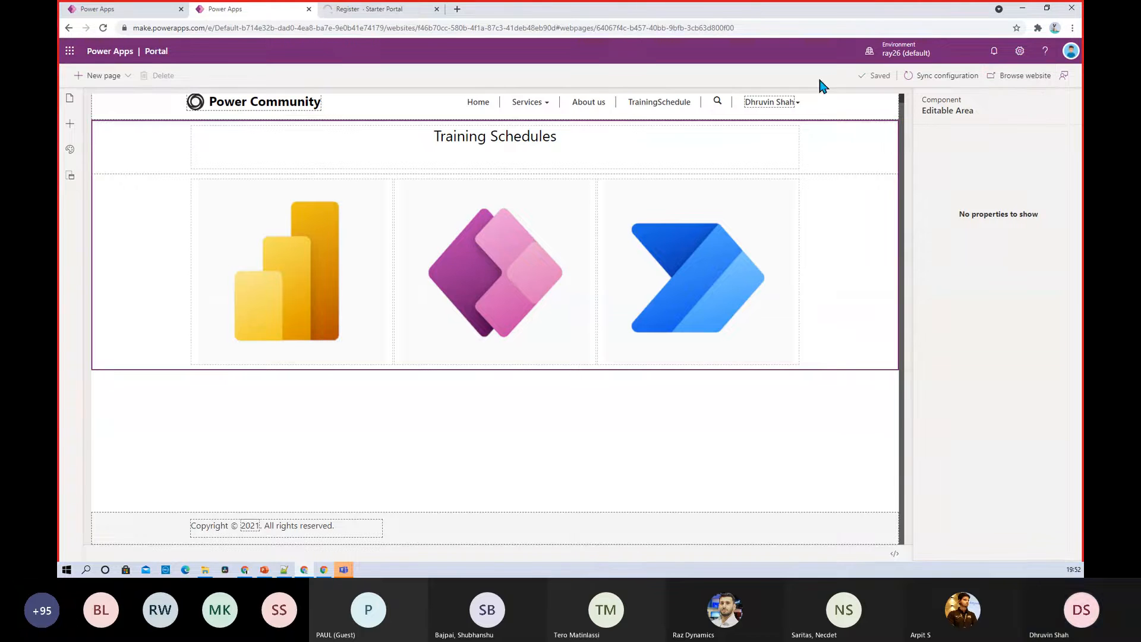
click(371, 12)
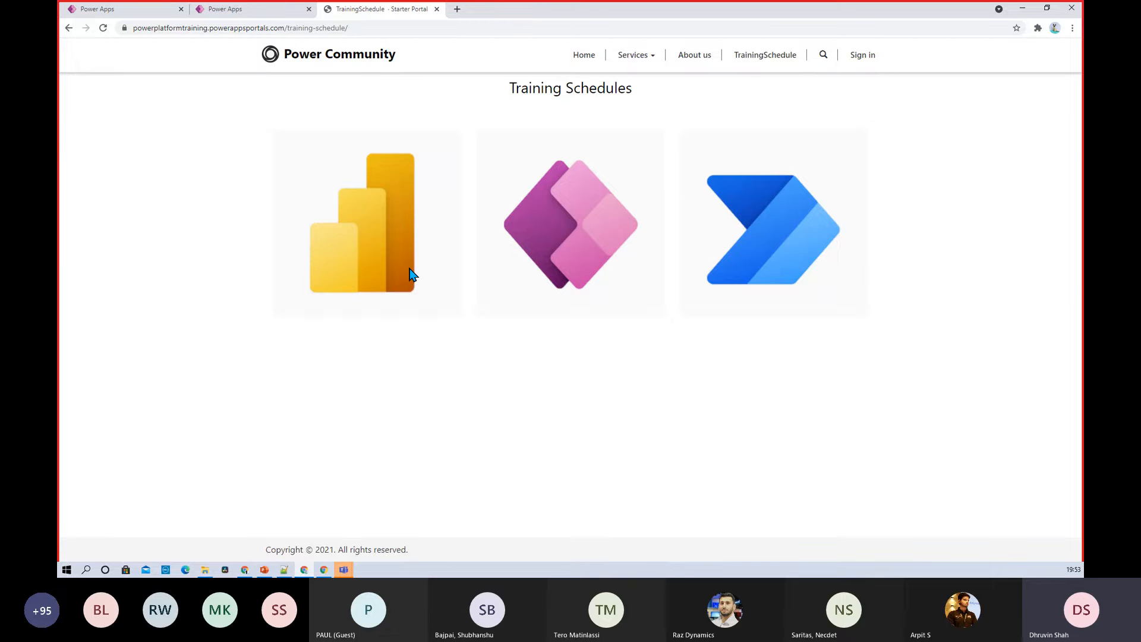
click(257, 18)
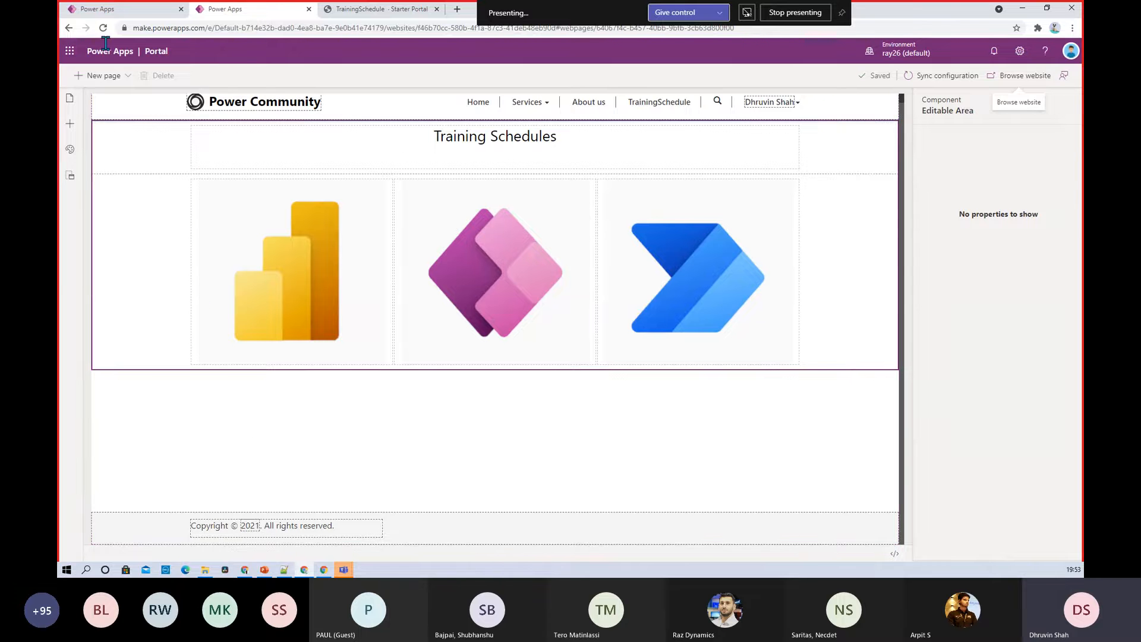
Go to Data > Tables in the first Power Apps tab
click(117, 10)
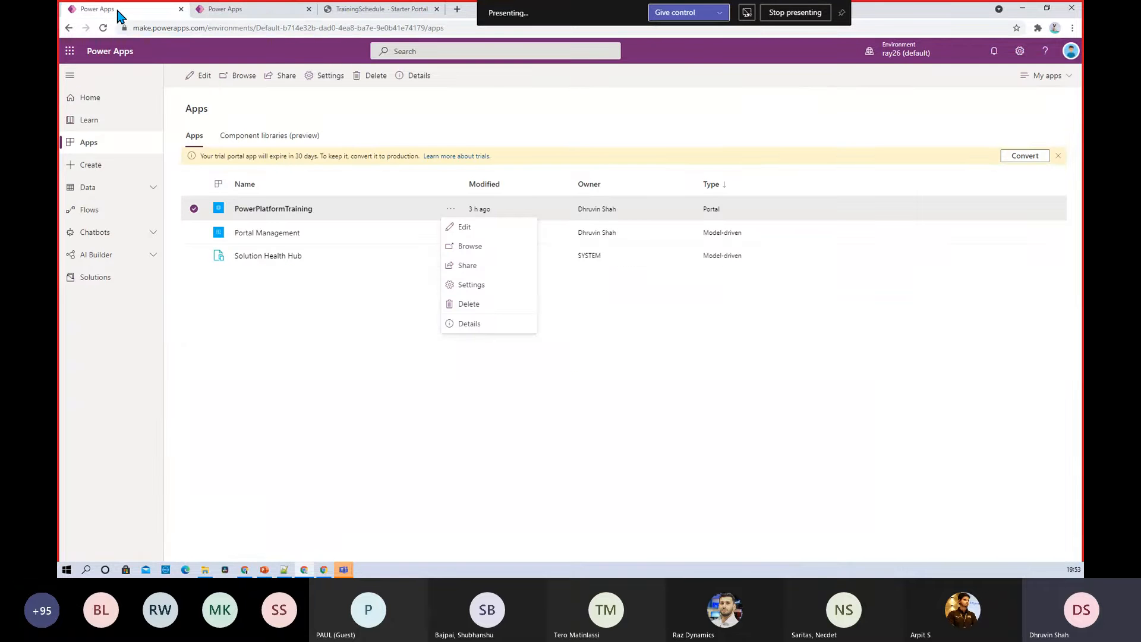
click(139, 191)
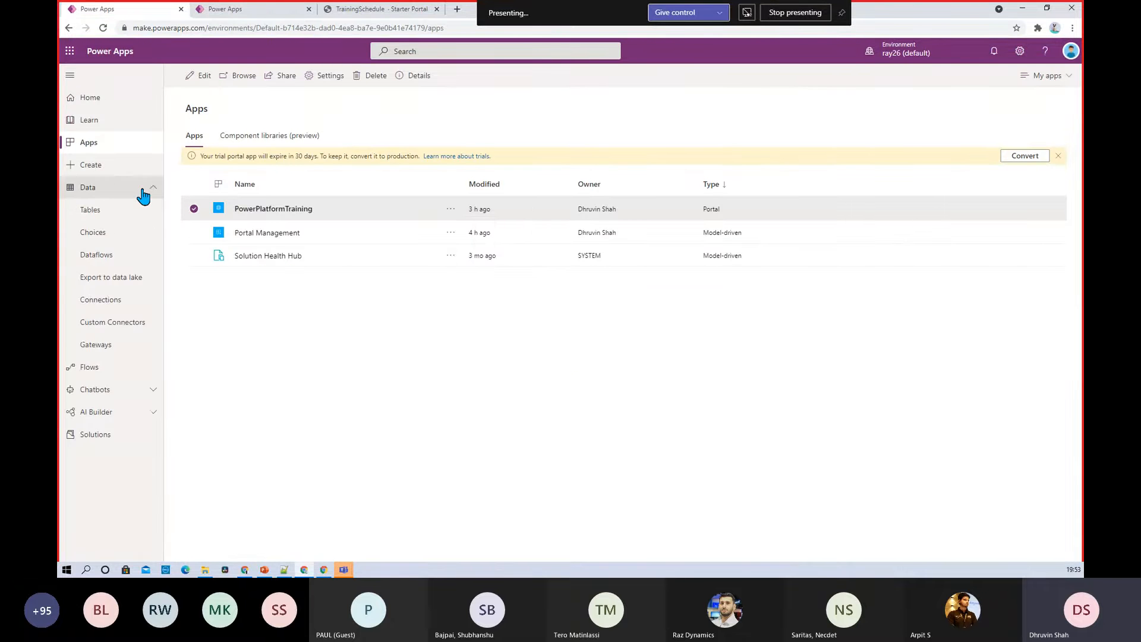
click(105, 214)
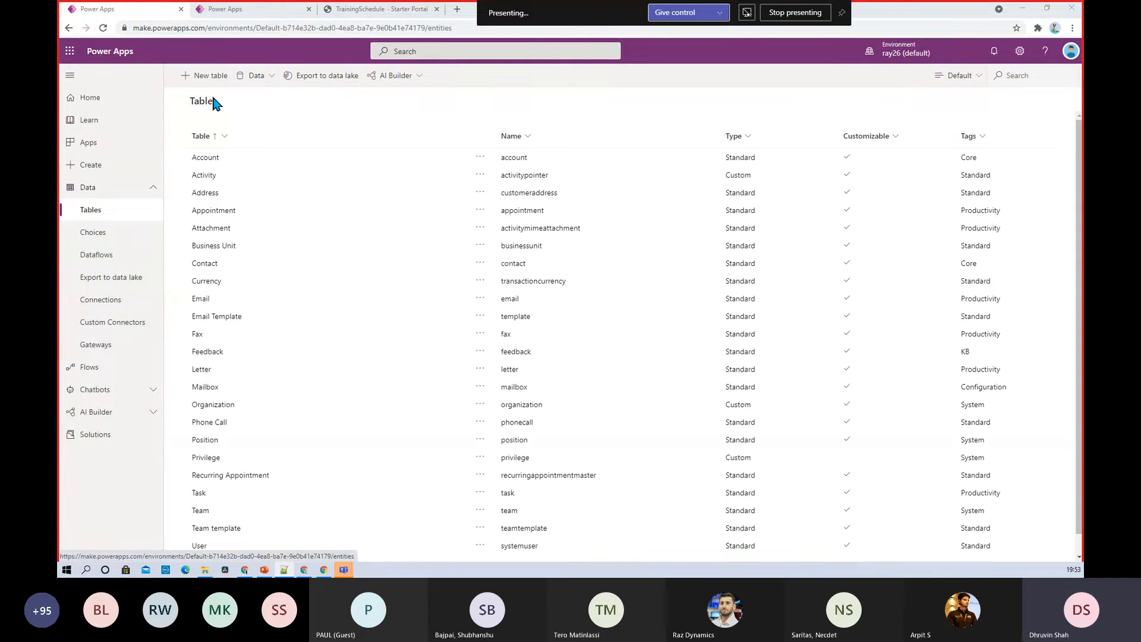
Create a new table with the display name TrainingTimes
click(208, 77)
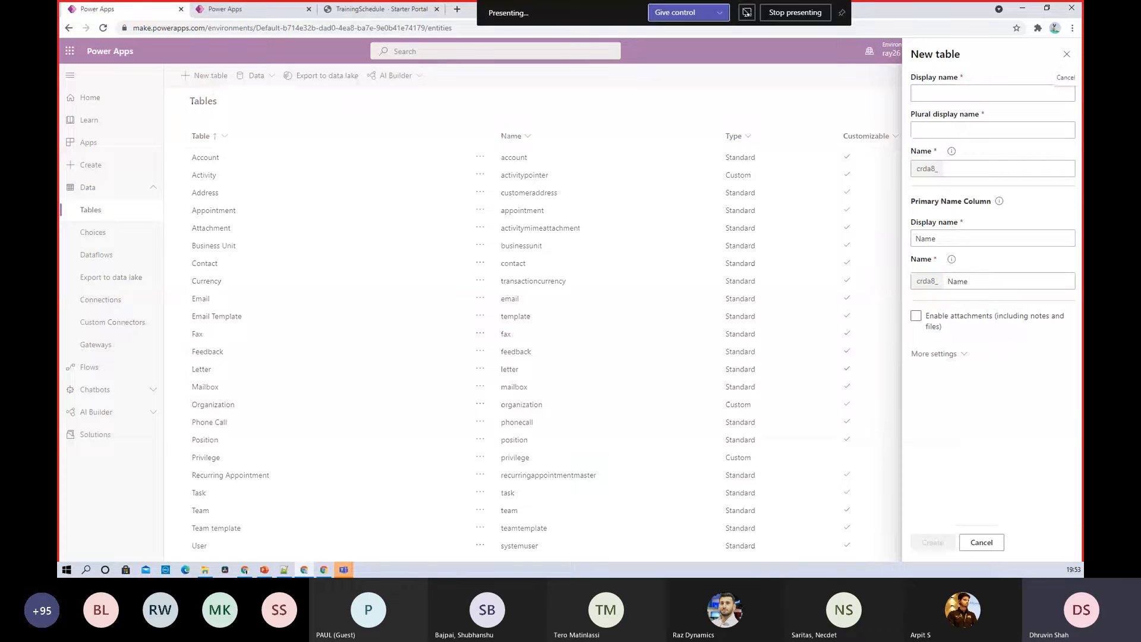
key(alt+Tab)
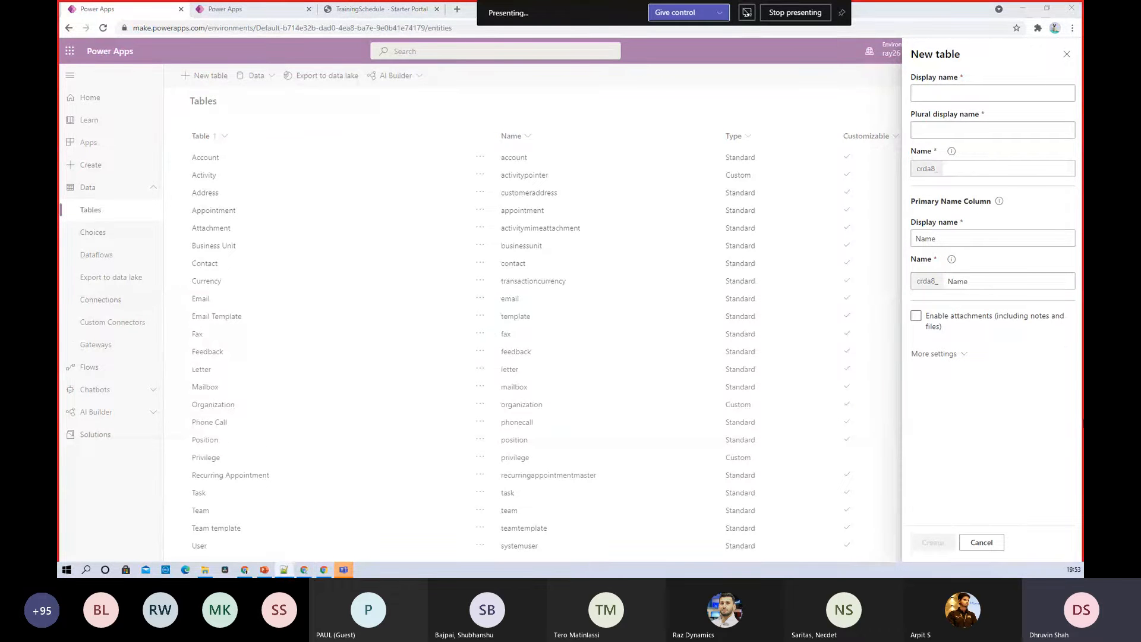
click(968, 91)
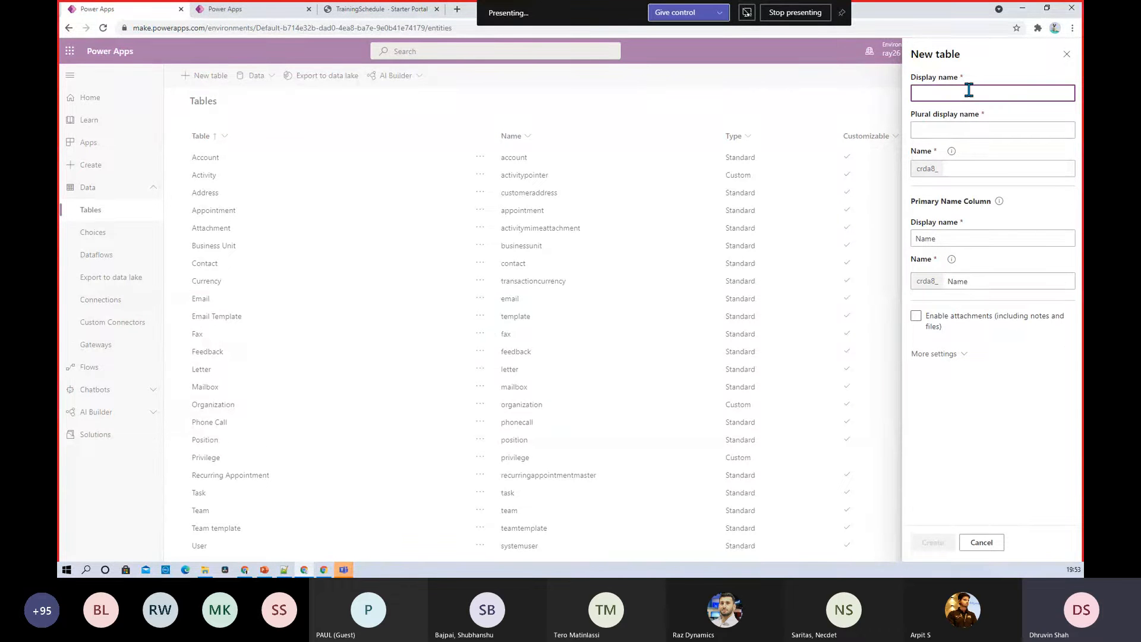
text(TrainingTimes)
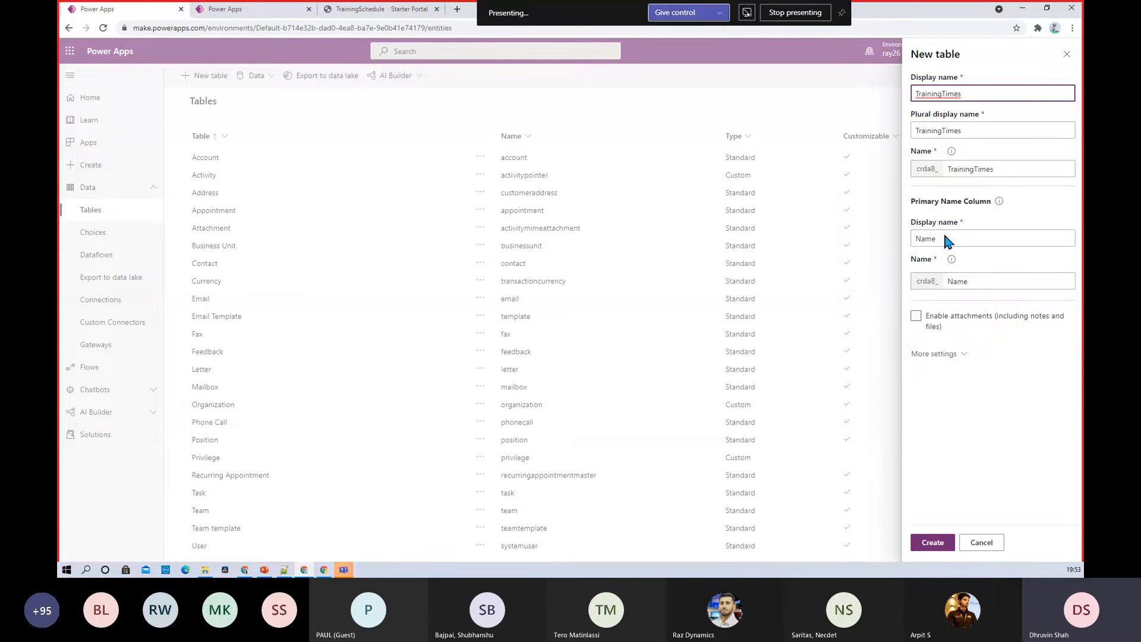
click(945, 320)
click(932, 542)
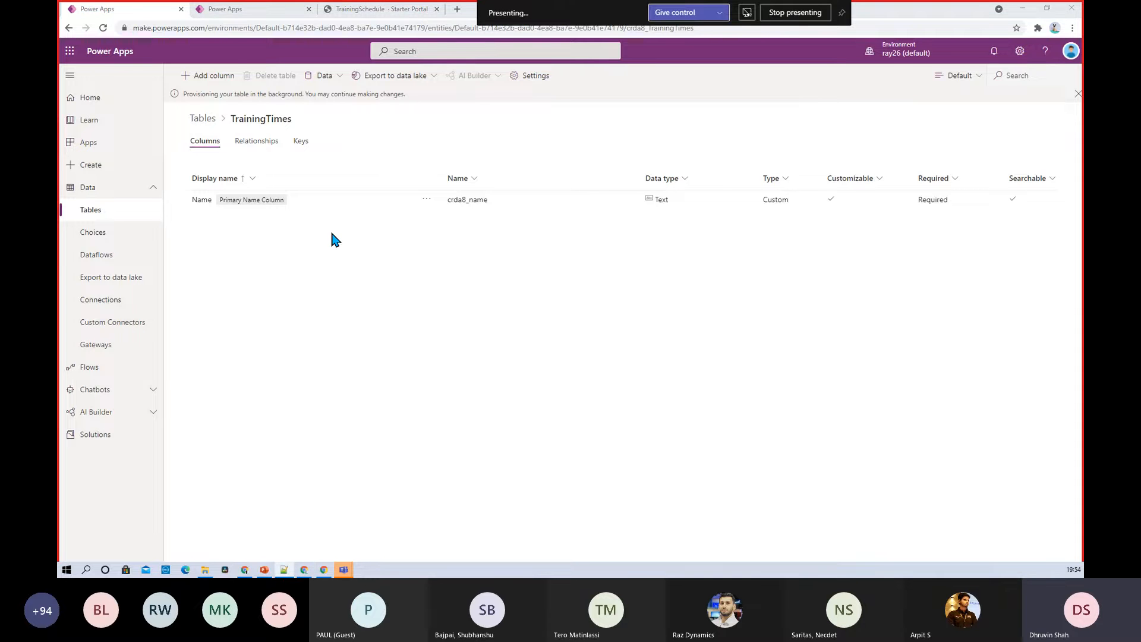
Add a text column with display name TrainingTime to TrainingTimes and save the table
click(219, 82)
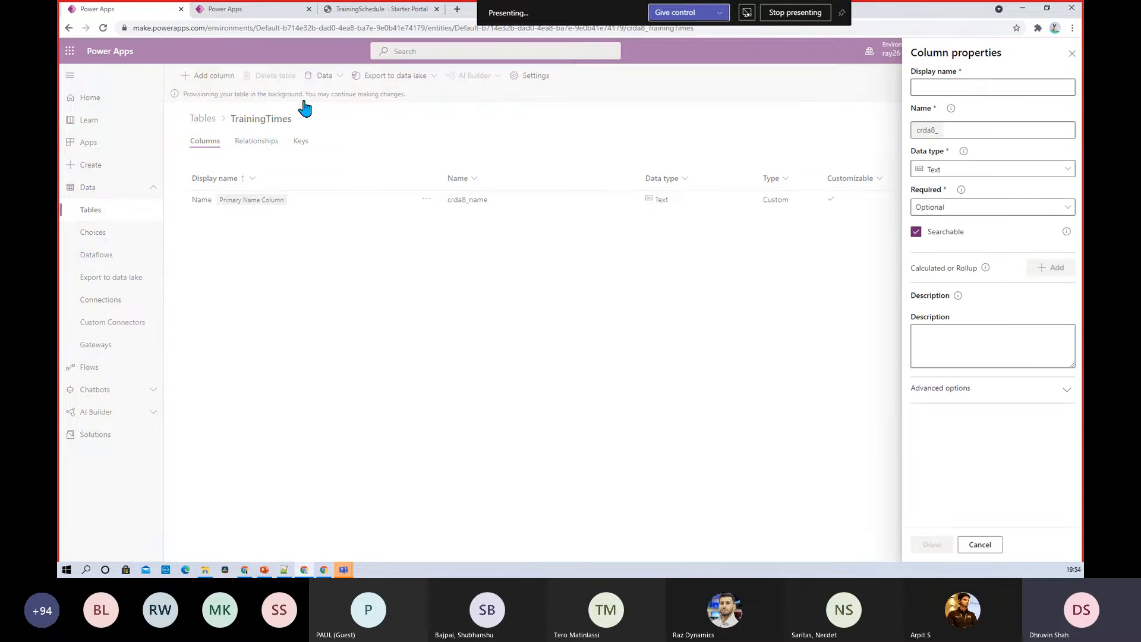
click(933, 88)
text(TrainingTime)
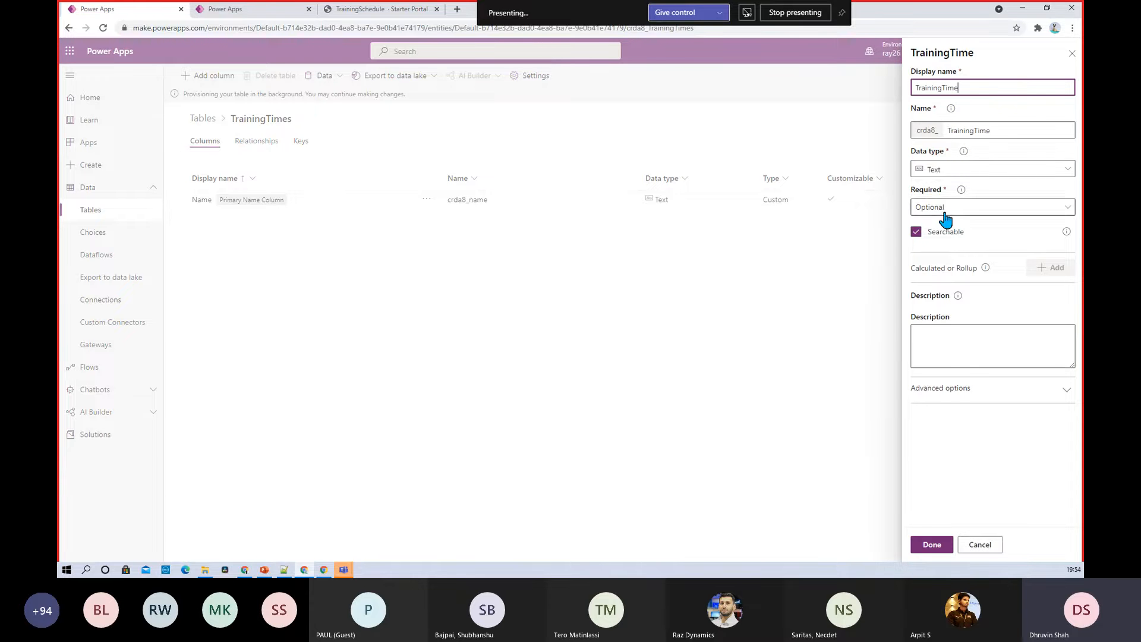
click(930, 546)
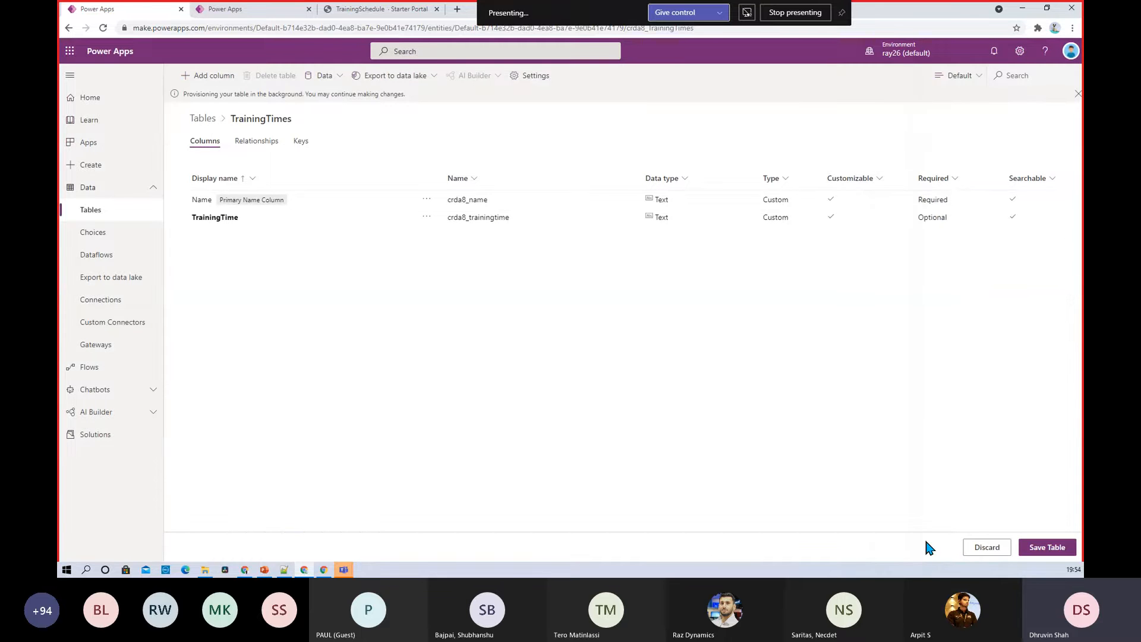
click(1052, 554)
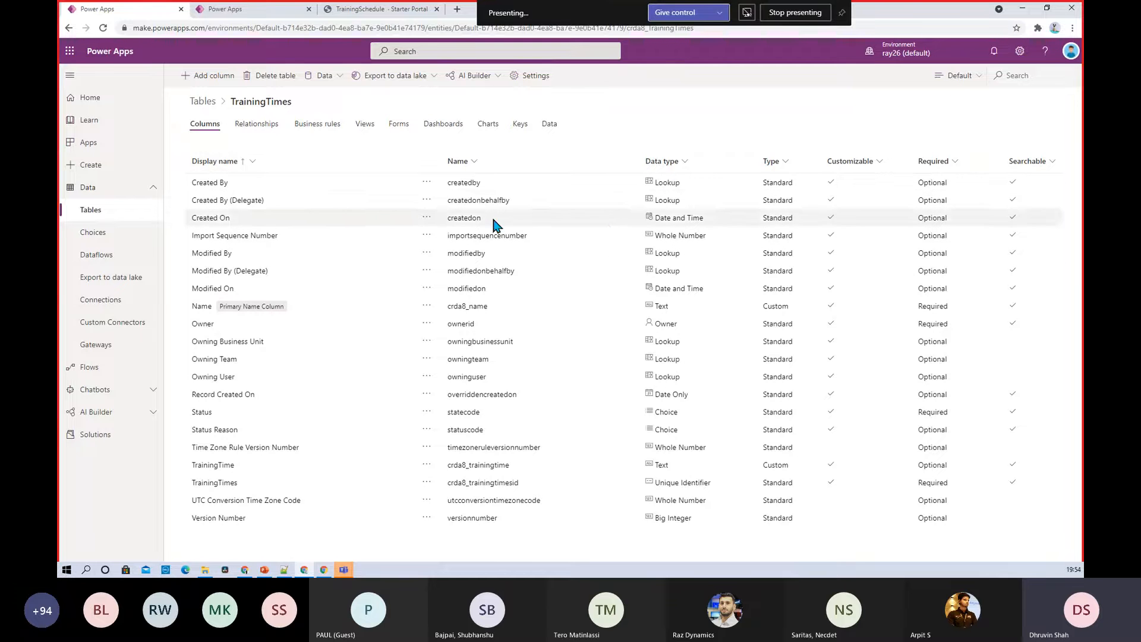
Switch the TrainingTimes column view to show only Custom columns
click(961, 79)
click(974, 156)
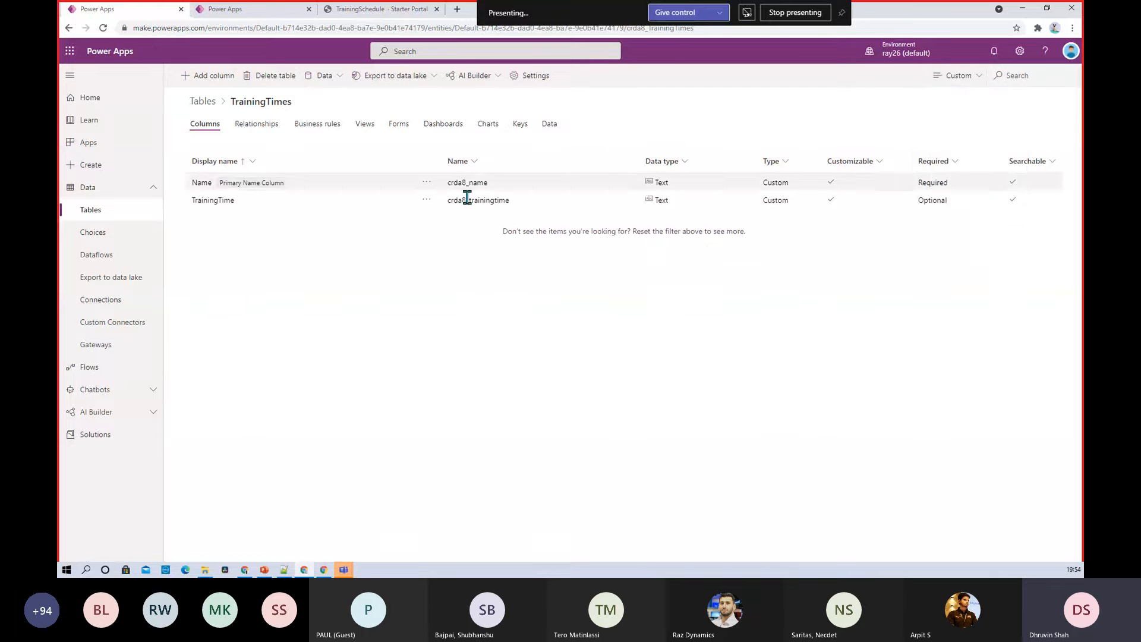
click(981, 82)
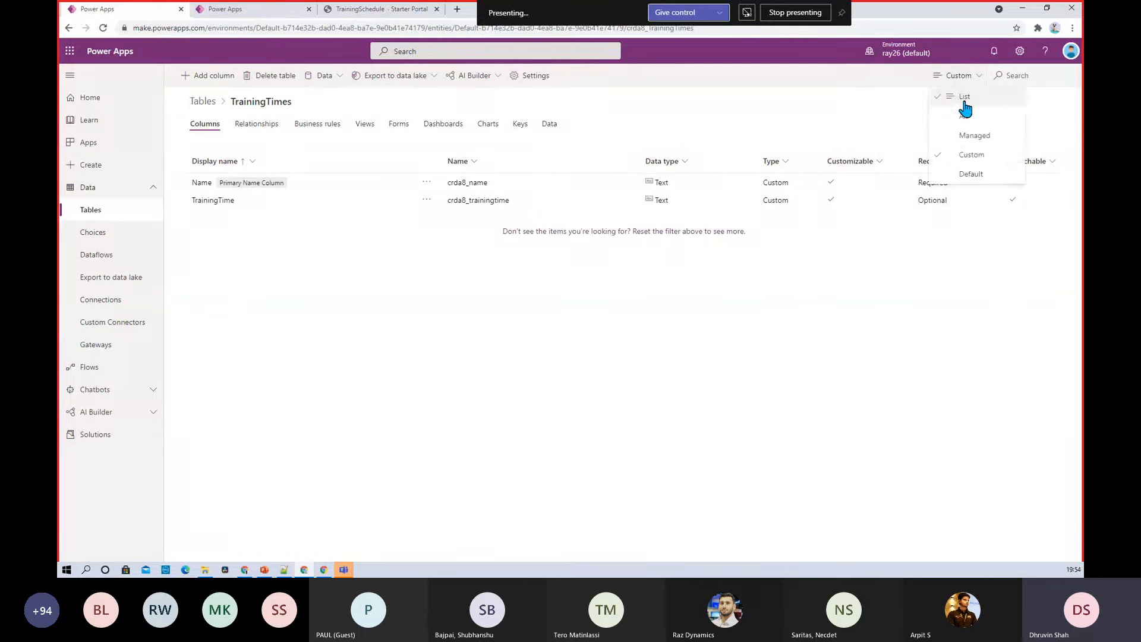
click(853, 366)
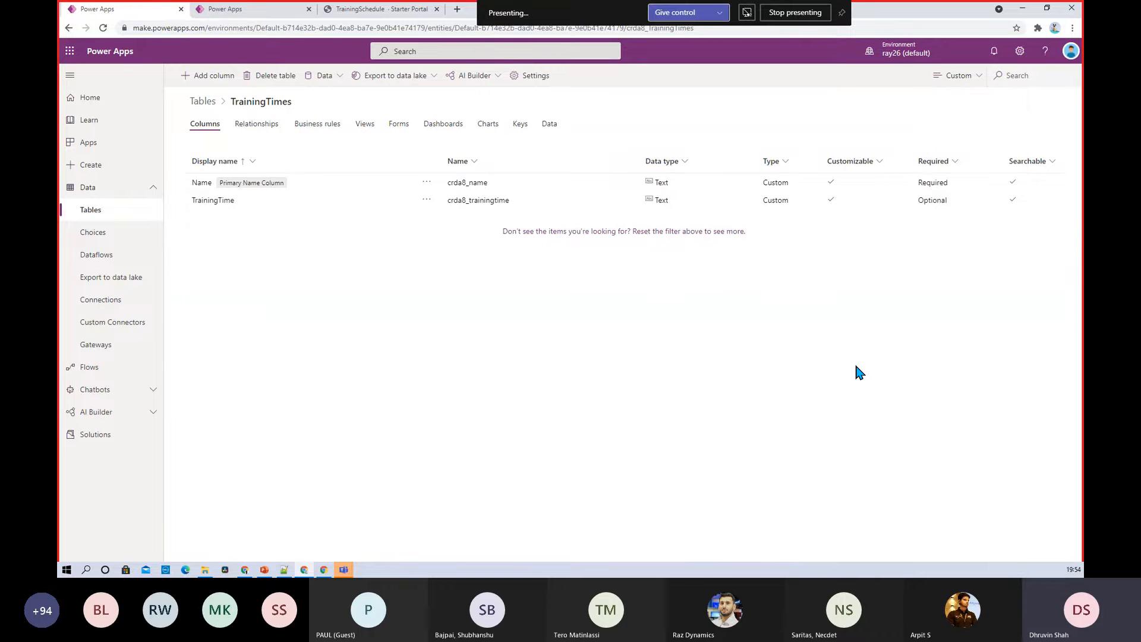
Open the TrainingTimes Data view and start adding a new record
key(alt+Tab)
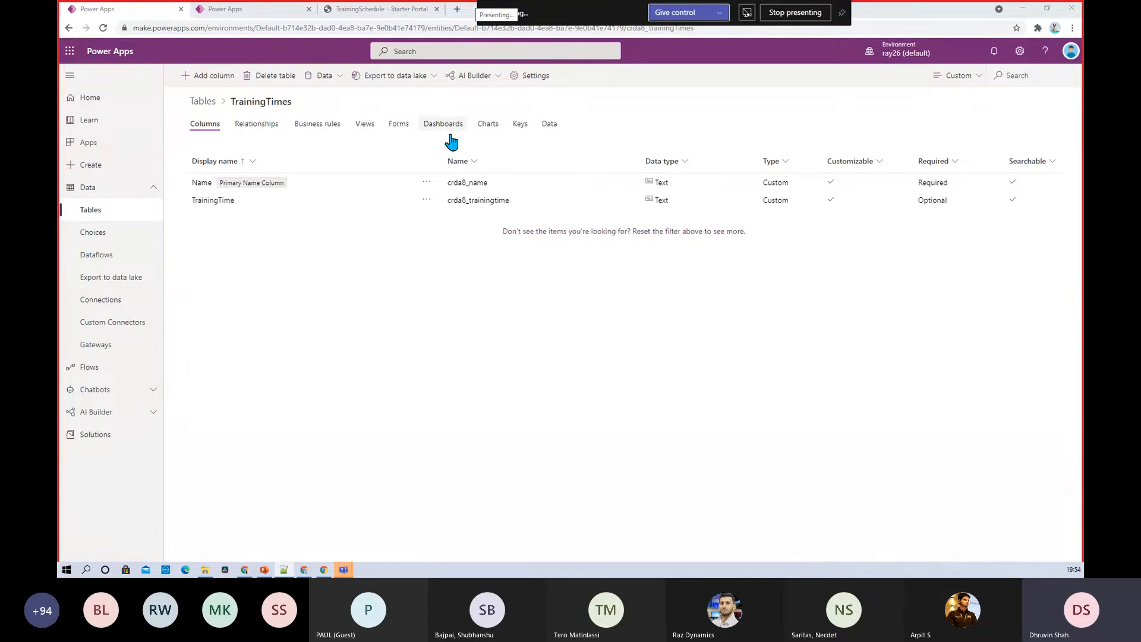
click(546, 132)
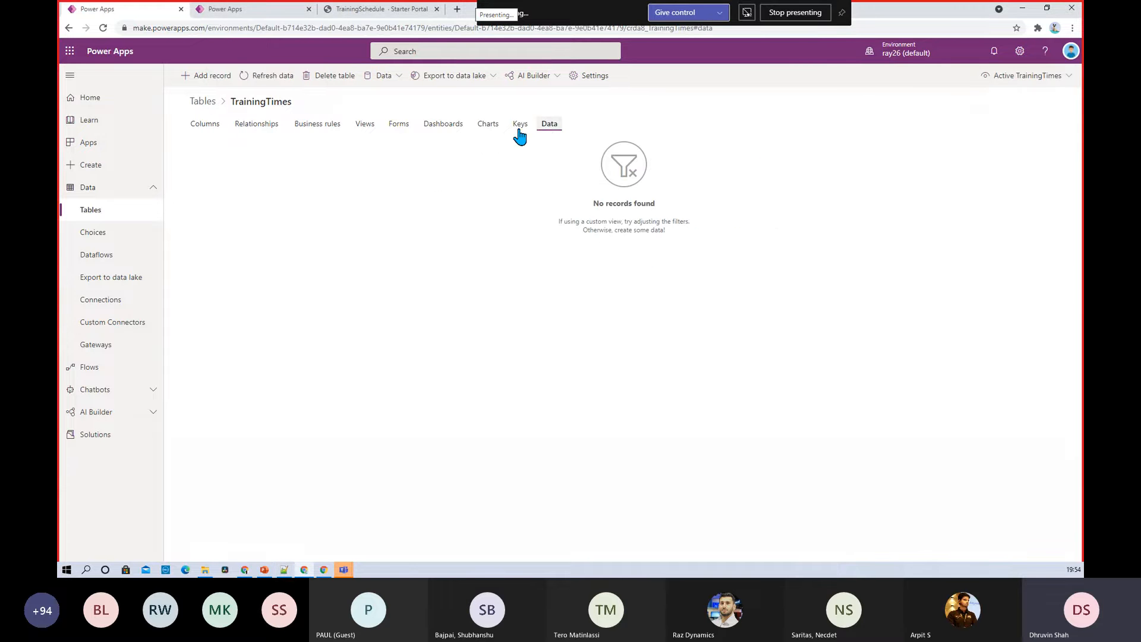
click(214, 77)
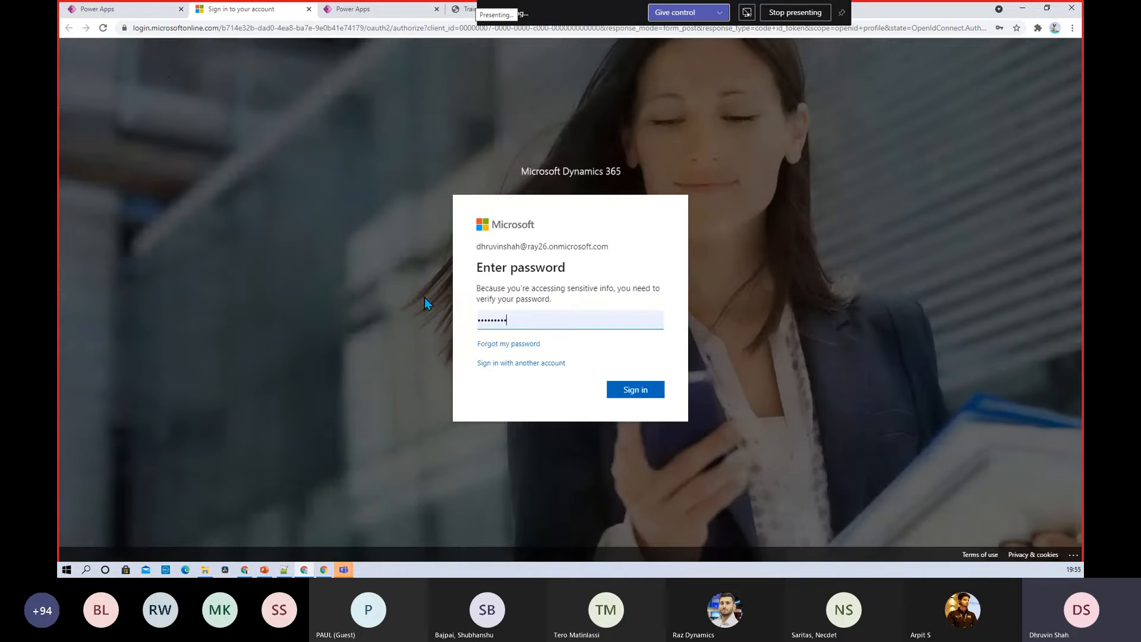
Try signing in, filling the current password from saved credentials and pasting a new password
click(633, 394)
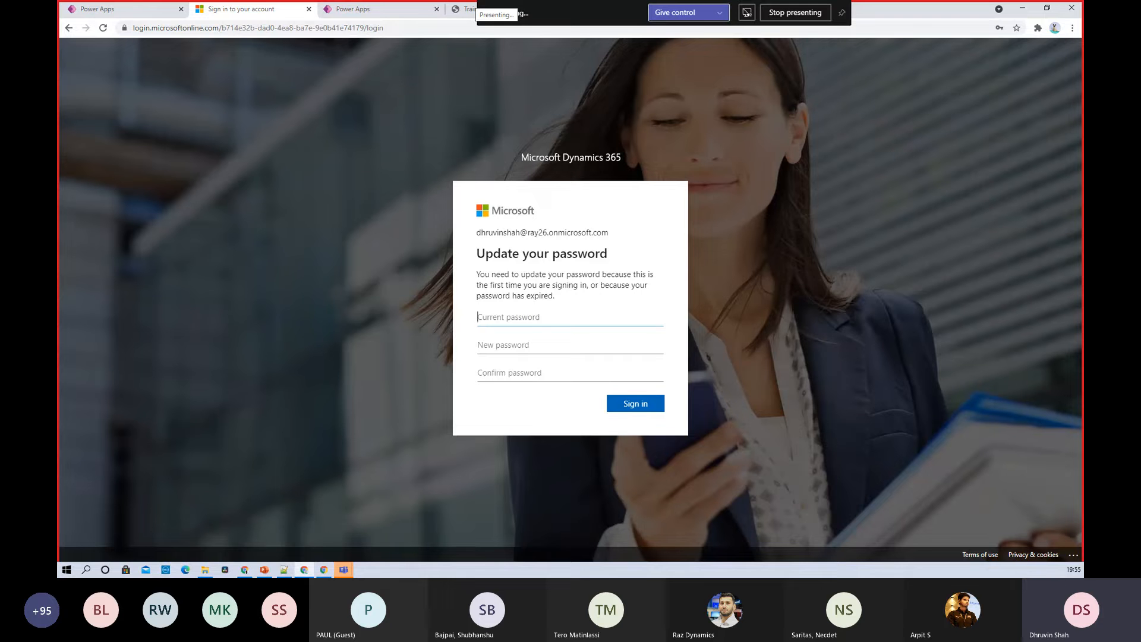
key(alt+Tab)
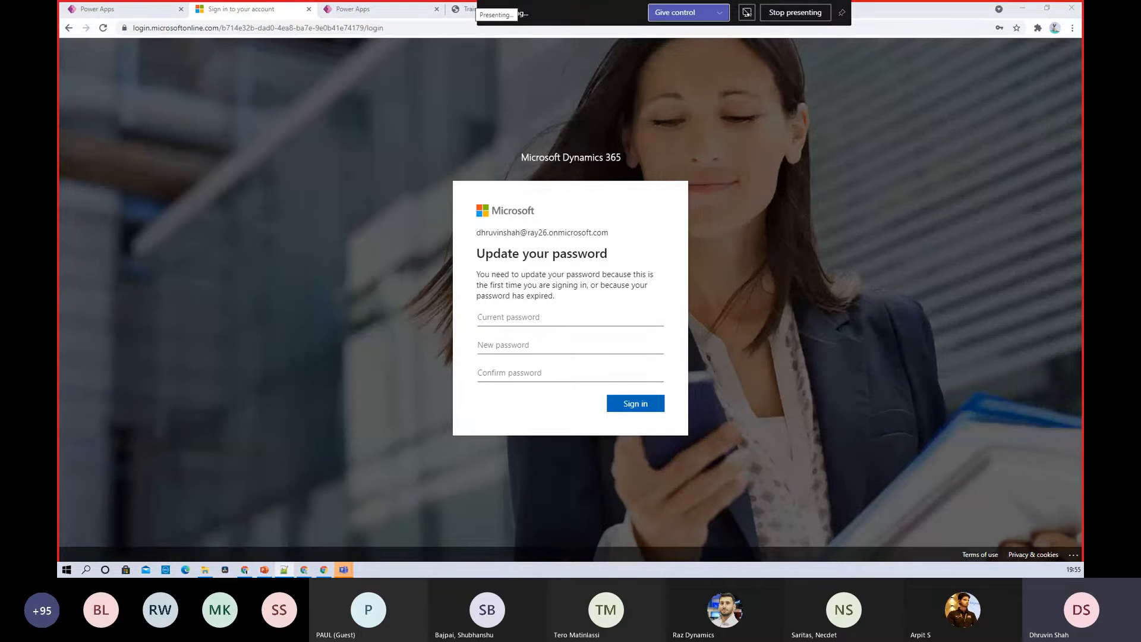
click(533, 317)
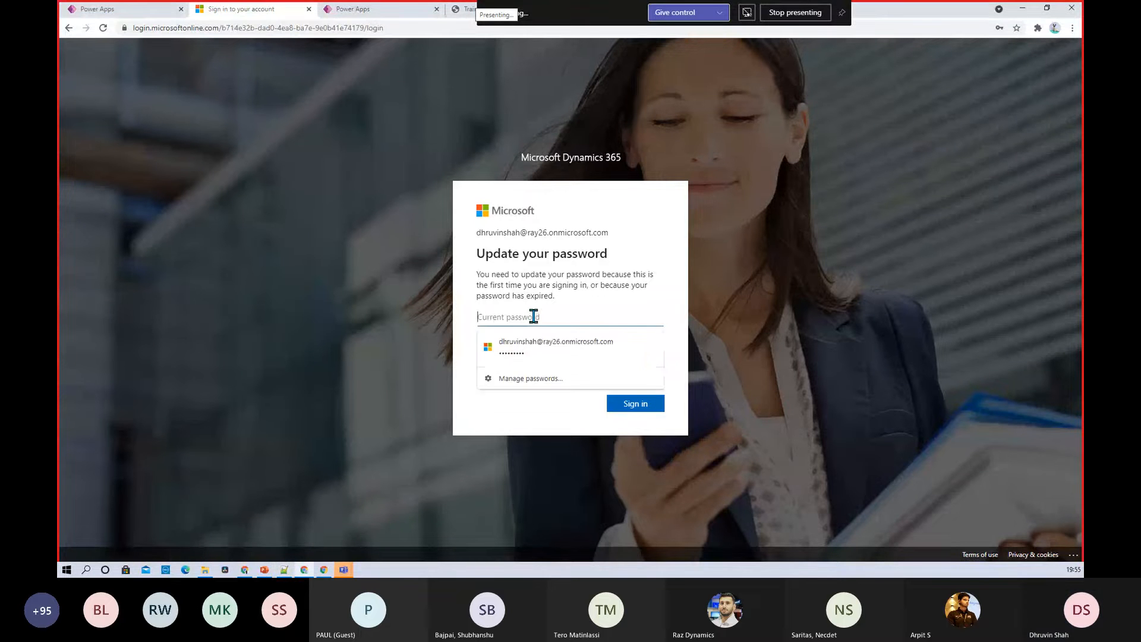
click(528, 352)
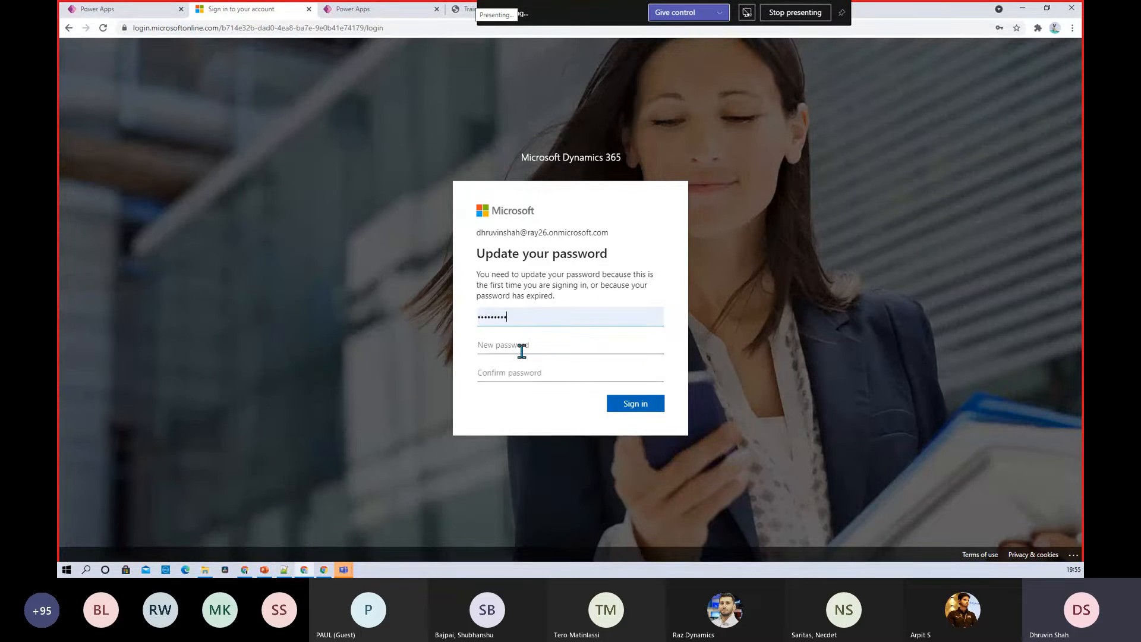
click(523, 350)
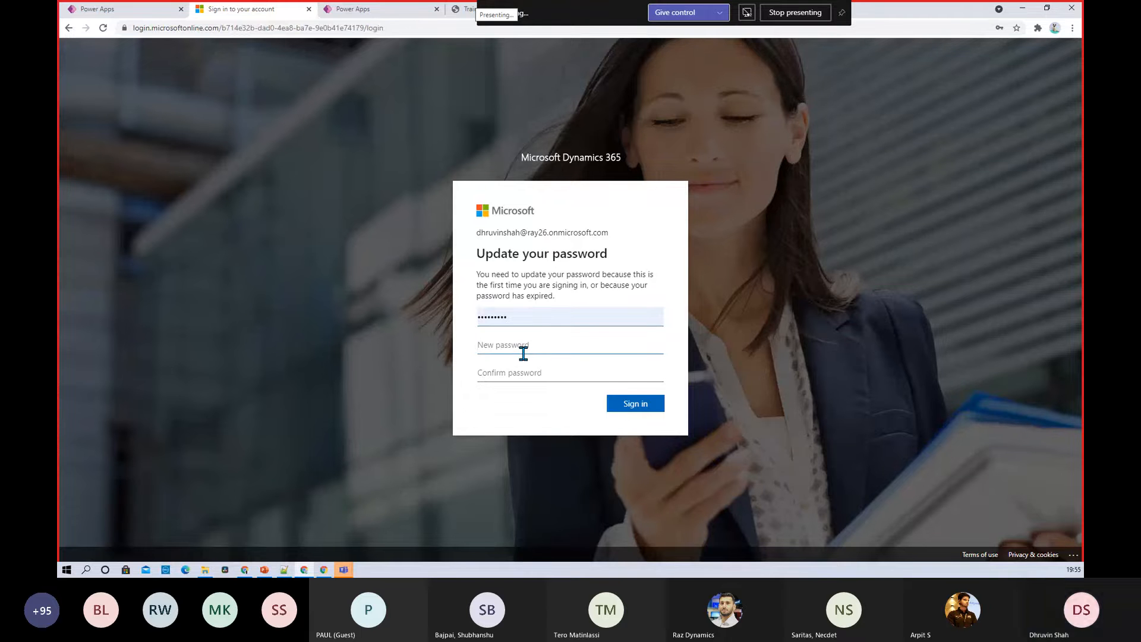
key(ctrl+v)
Check the entered password values, then abandon the password update and close the sign-in tab
click(532, 368)
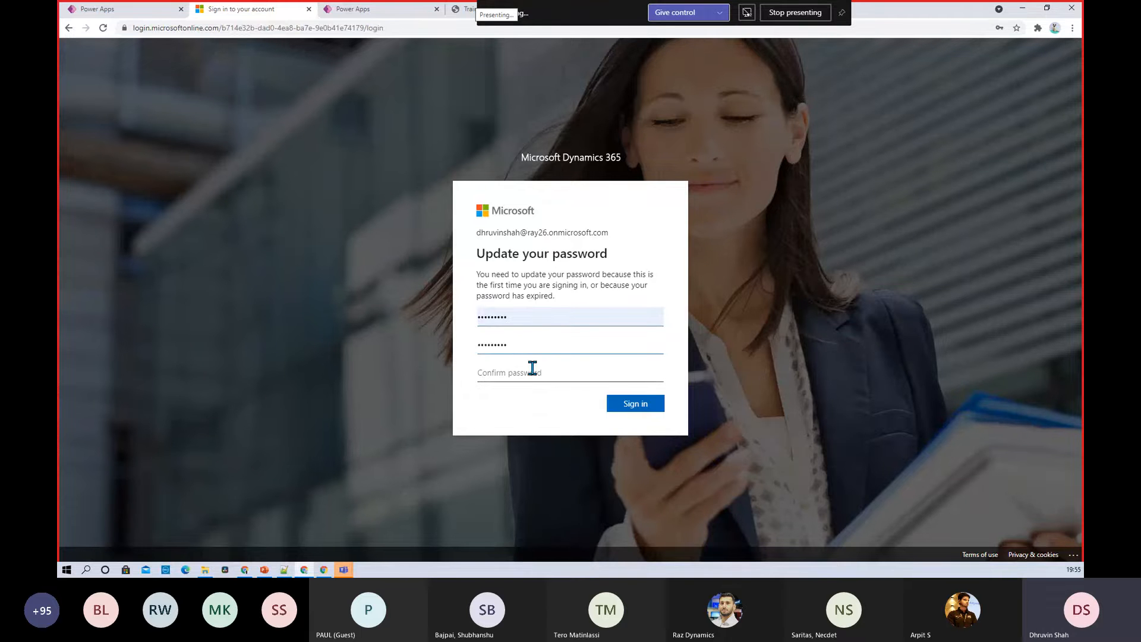
click(541, 343)
double_click(540, 343)
click(537, 344)
double_click(518, 315)
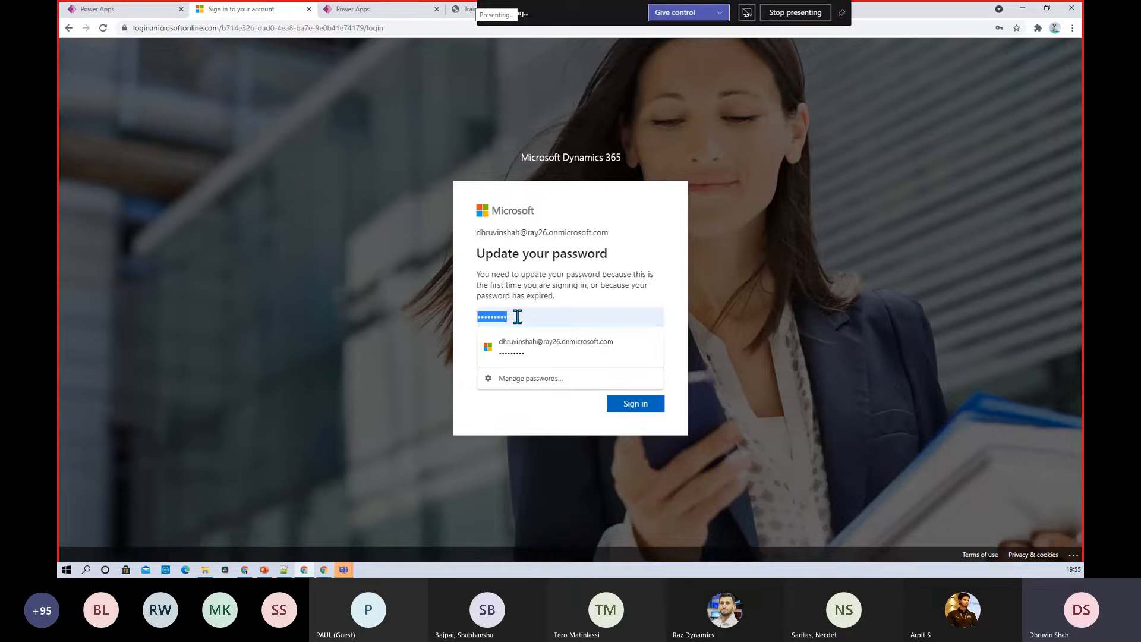
click(518, 312)
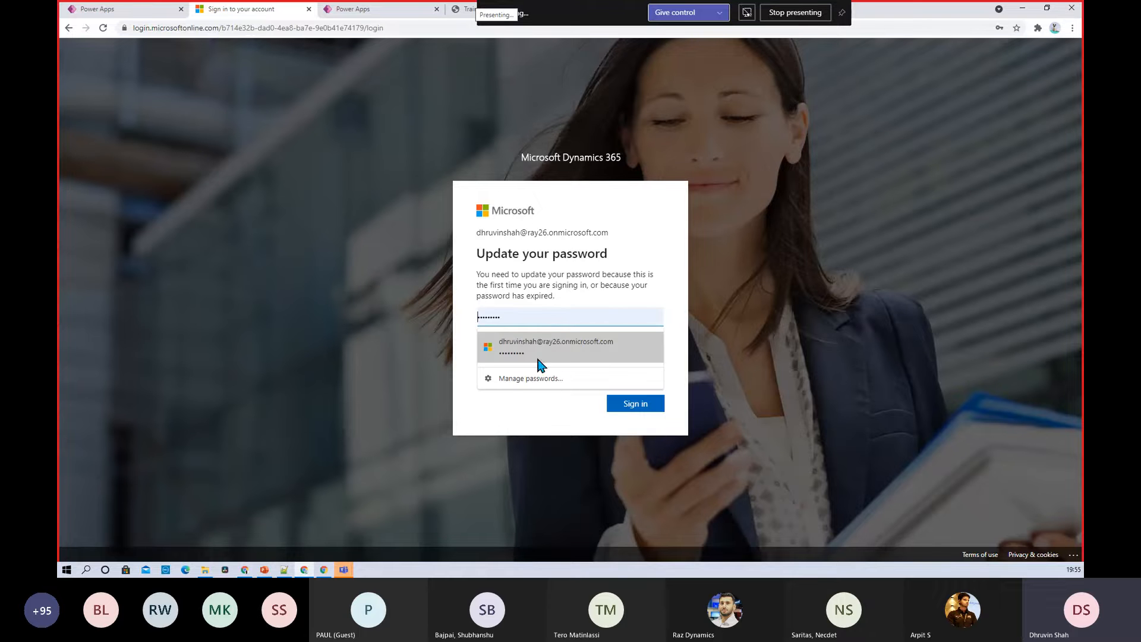
click(295, 335)
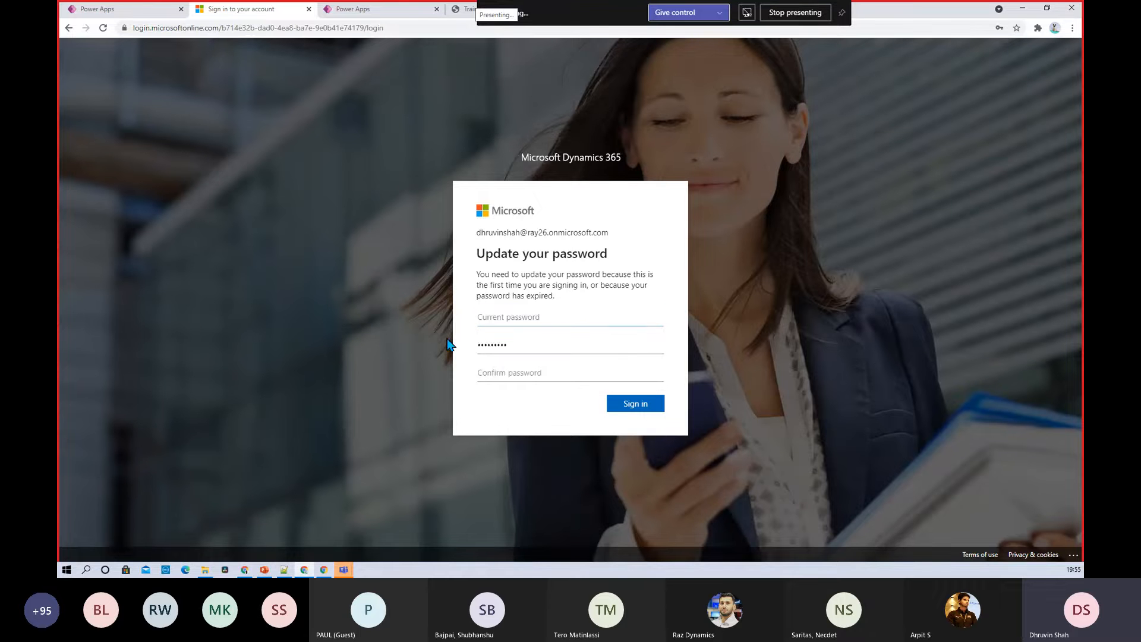
click(308, 9)
Dismiss the adding and editing records notice and return to the Power Apps home page
click(636, 354)
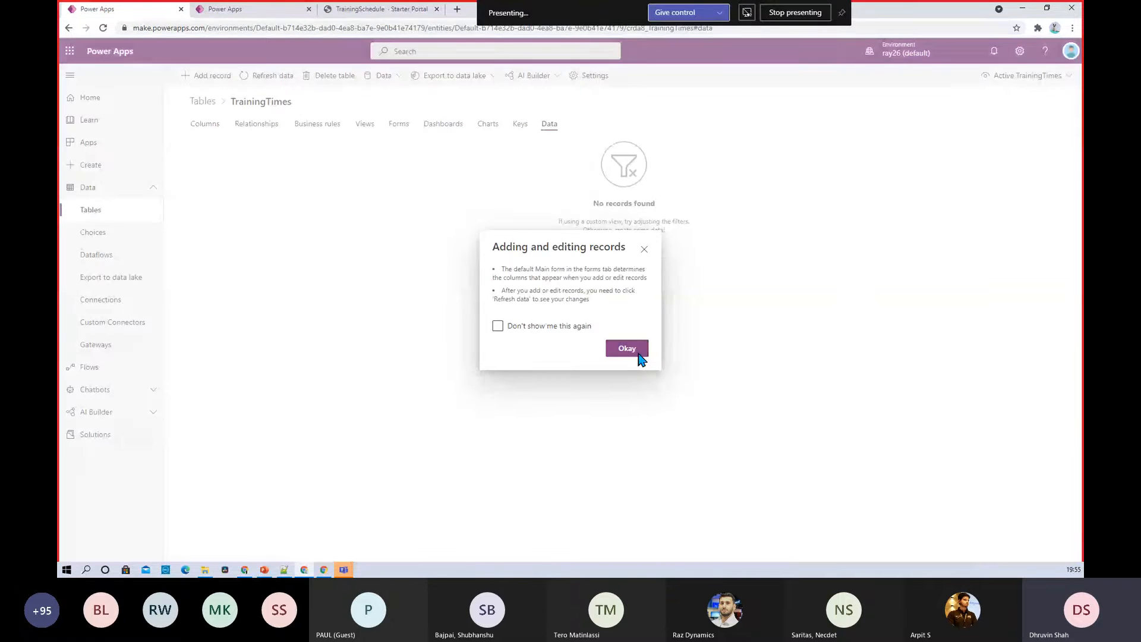
mouse_move(300, 572)
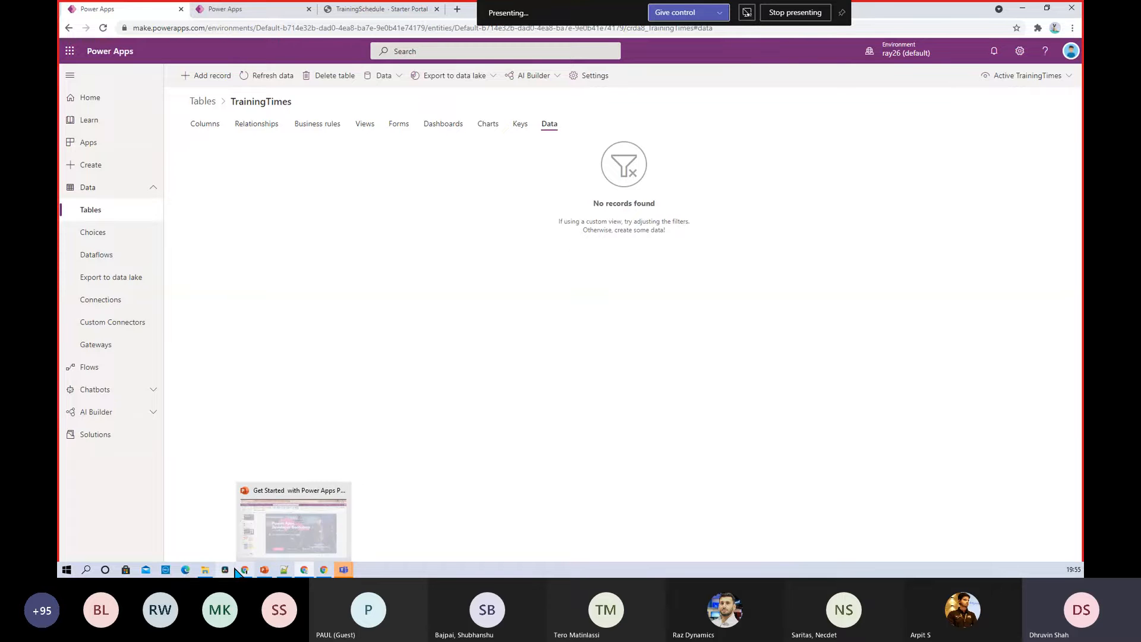
mouse_move(244, 570)
click(244, 540)
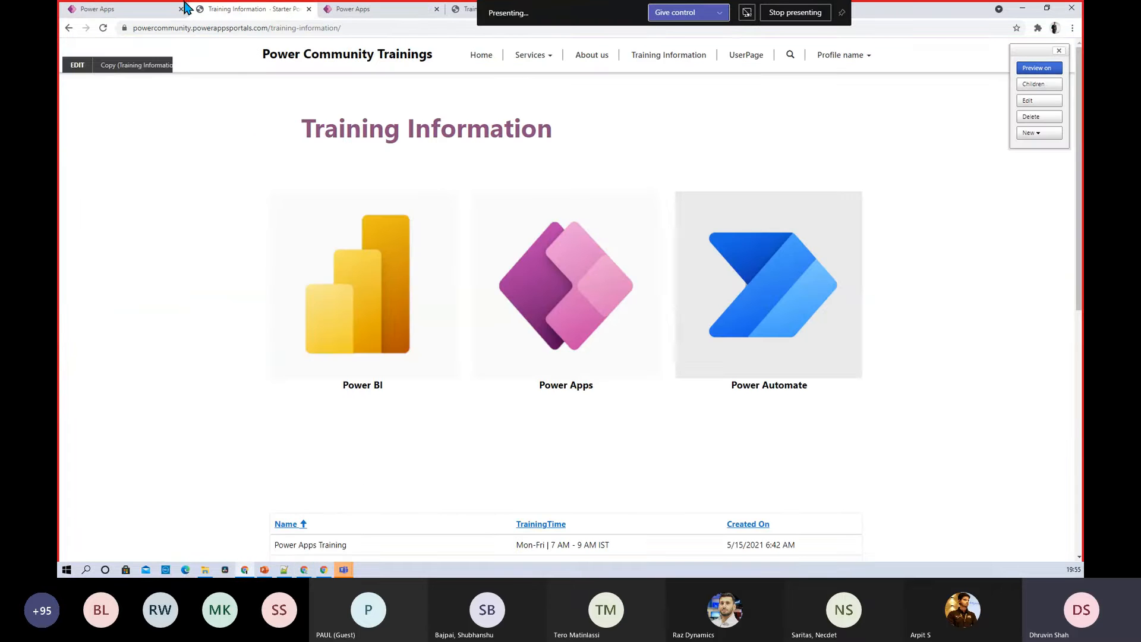
click(115, 9)
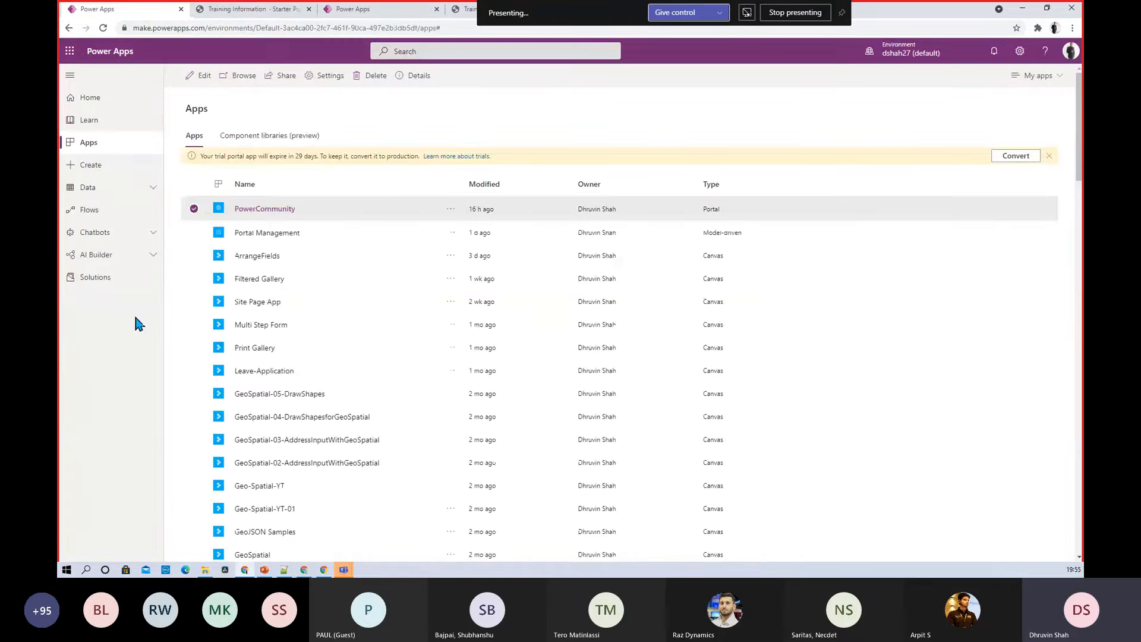
Open Data > Tables and search the tables for 'tr'
click(104, 191)
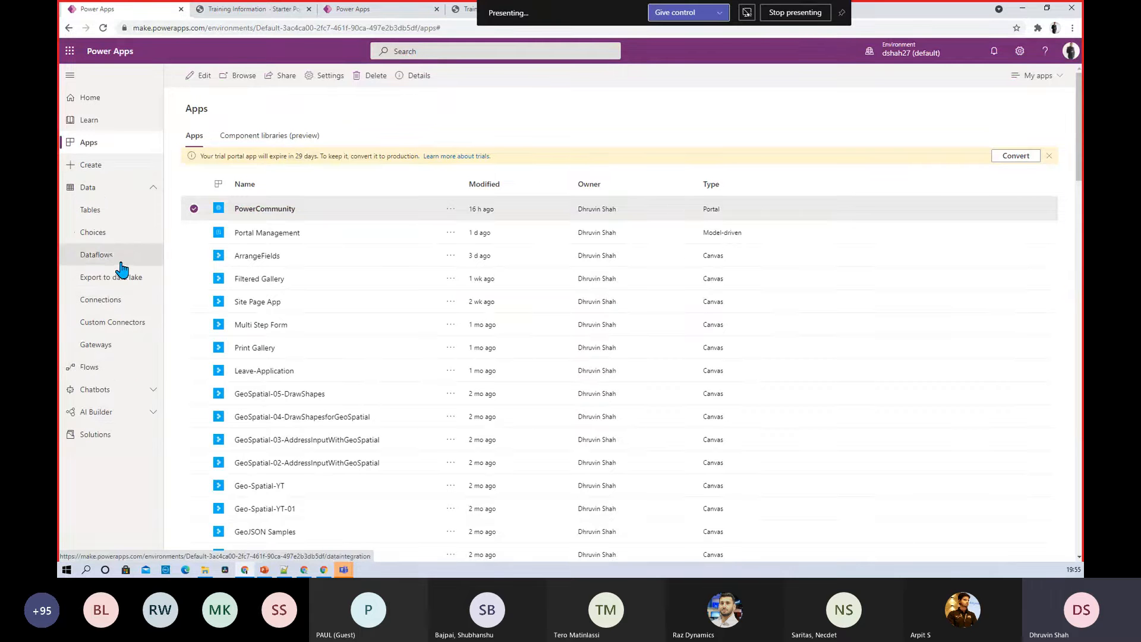
click(113, 211)
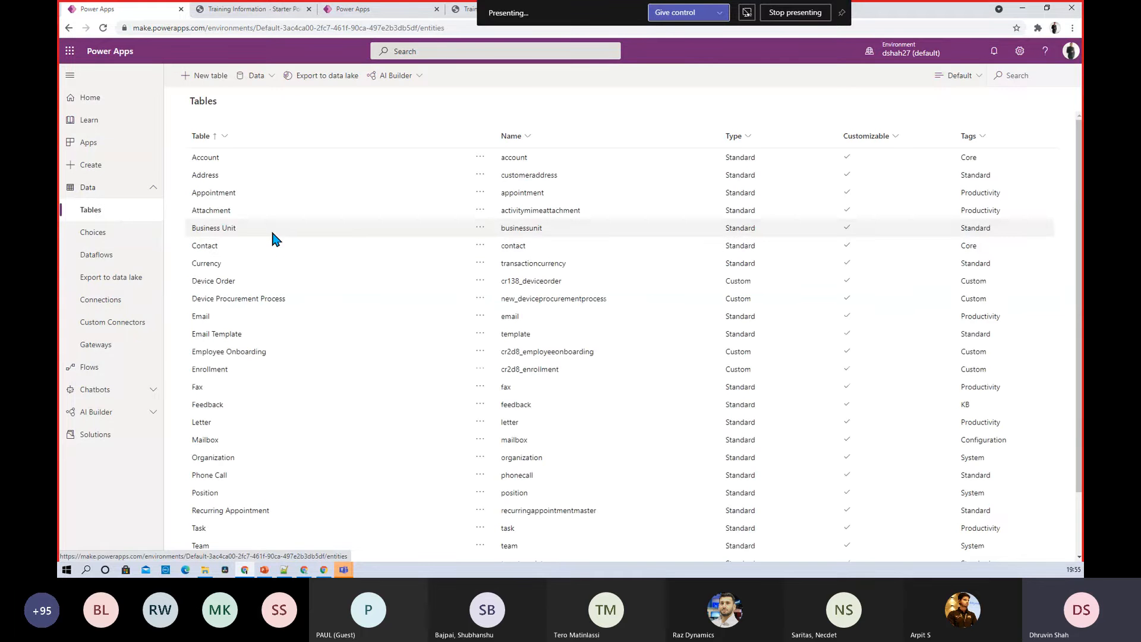
click(1007, 82)
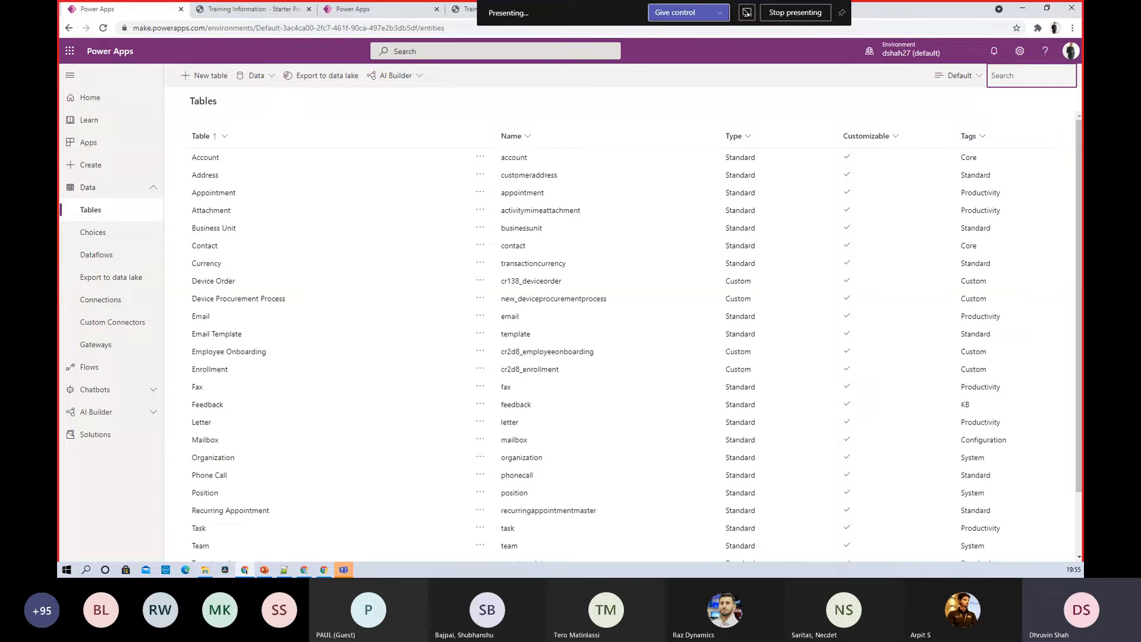
text(tr)
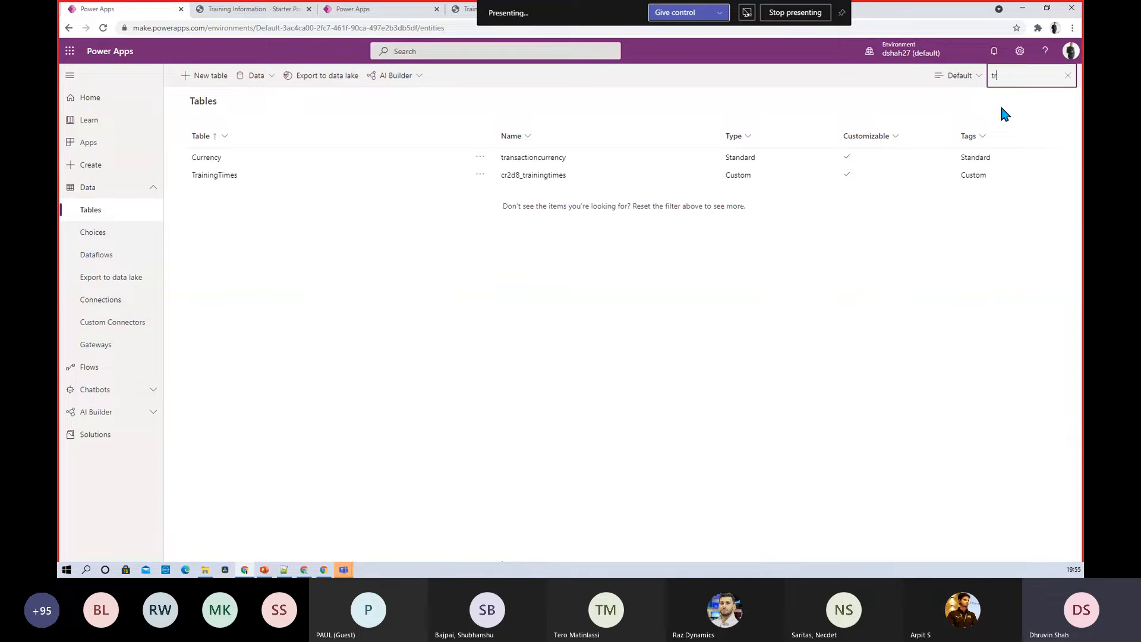
Open TrainingTimes, filter to Custom columns, and click Add record from its Data view
click(230, 180)
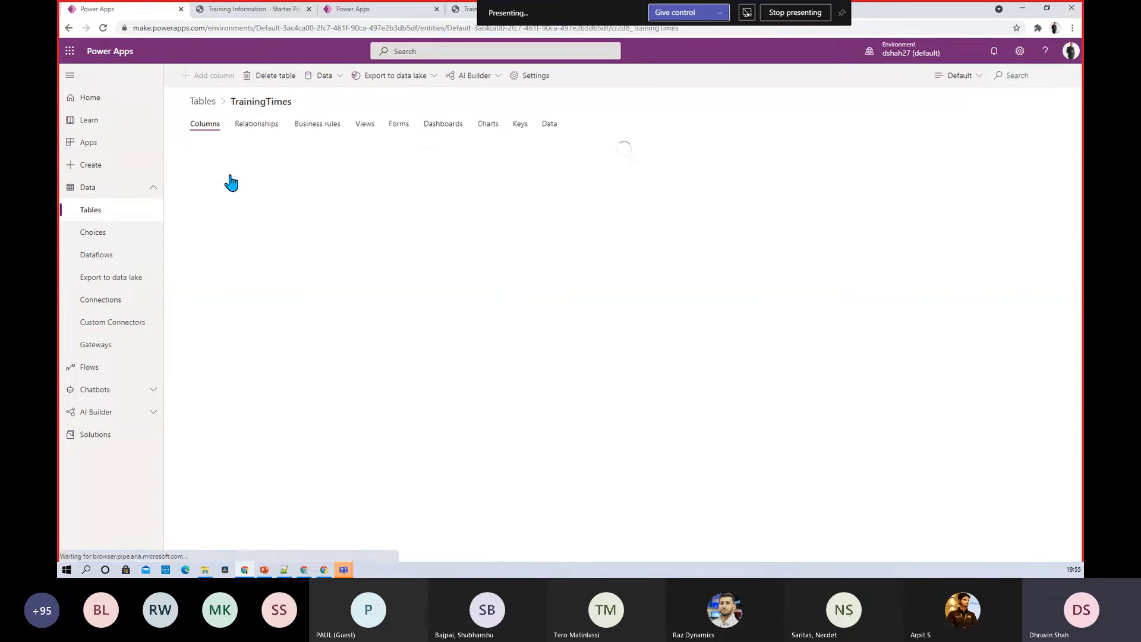
click(974, 77)
click(979, 158)
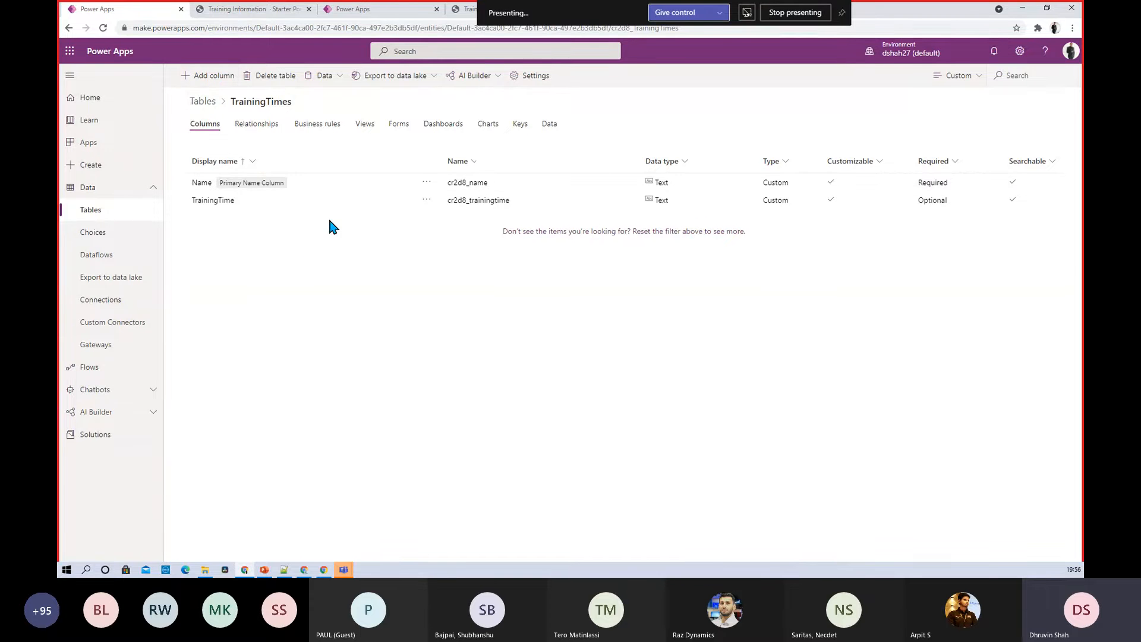
click(548, 124)
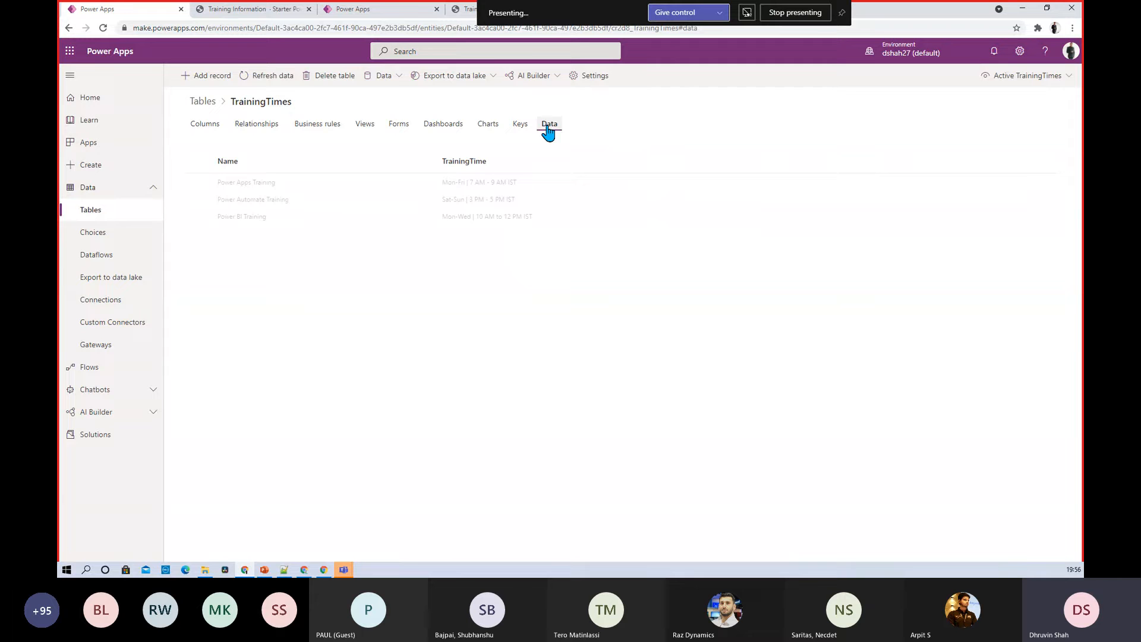
click(209, 79)
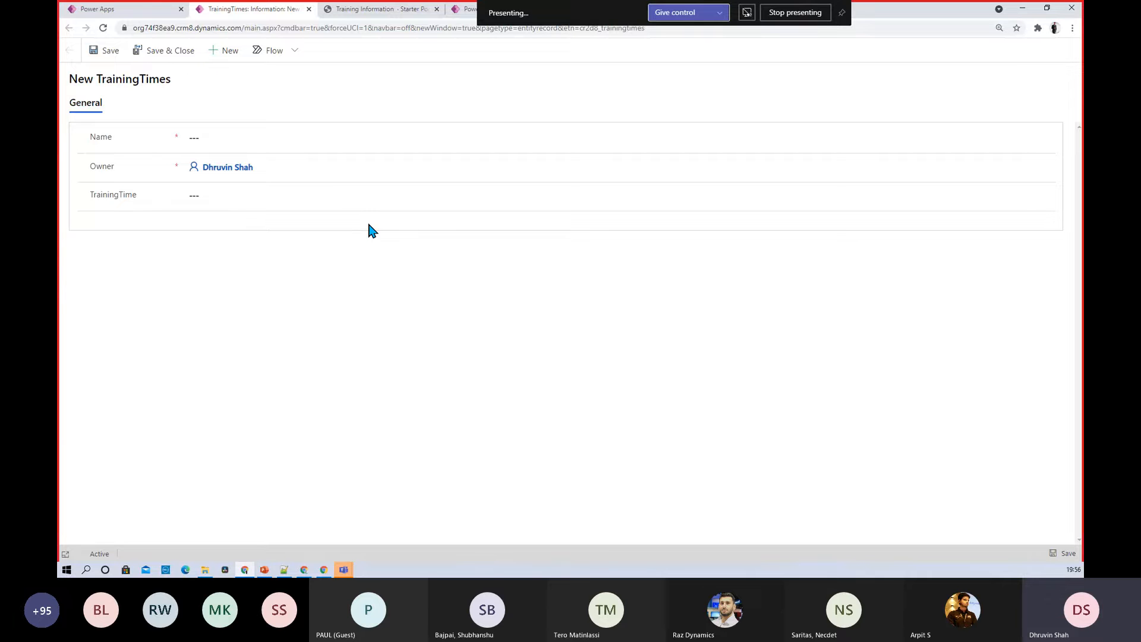
Return to the TrainingTimes table tab and list its Card, Main and QuickViewForm Information forms
click(152, 14)
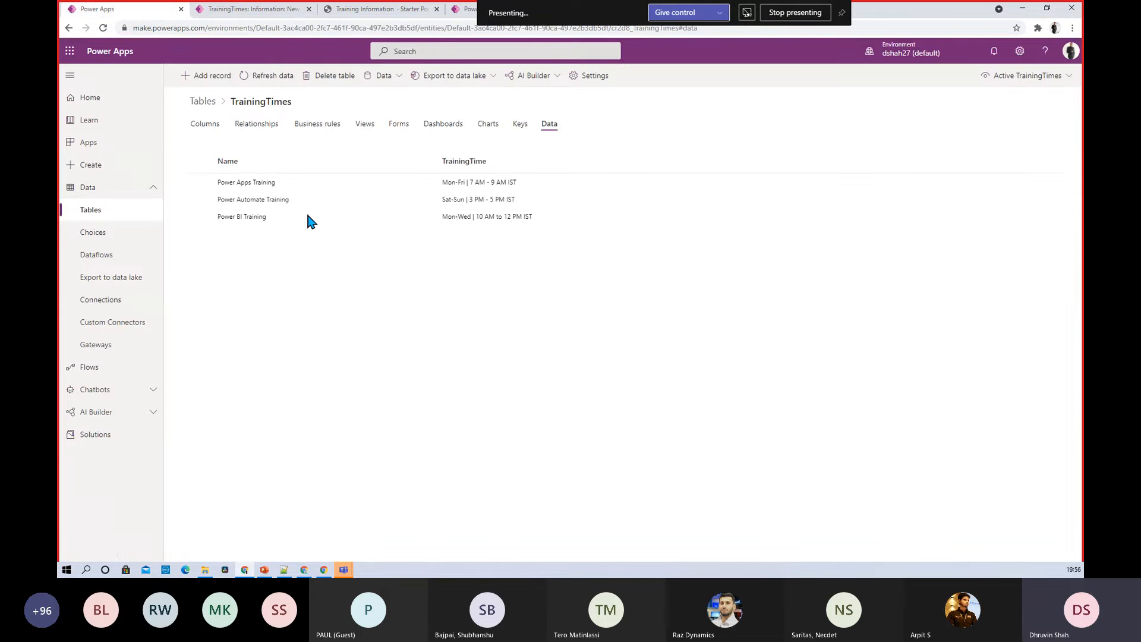
click(255, 10)
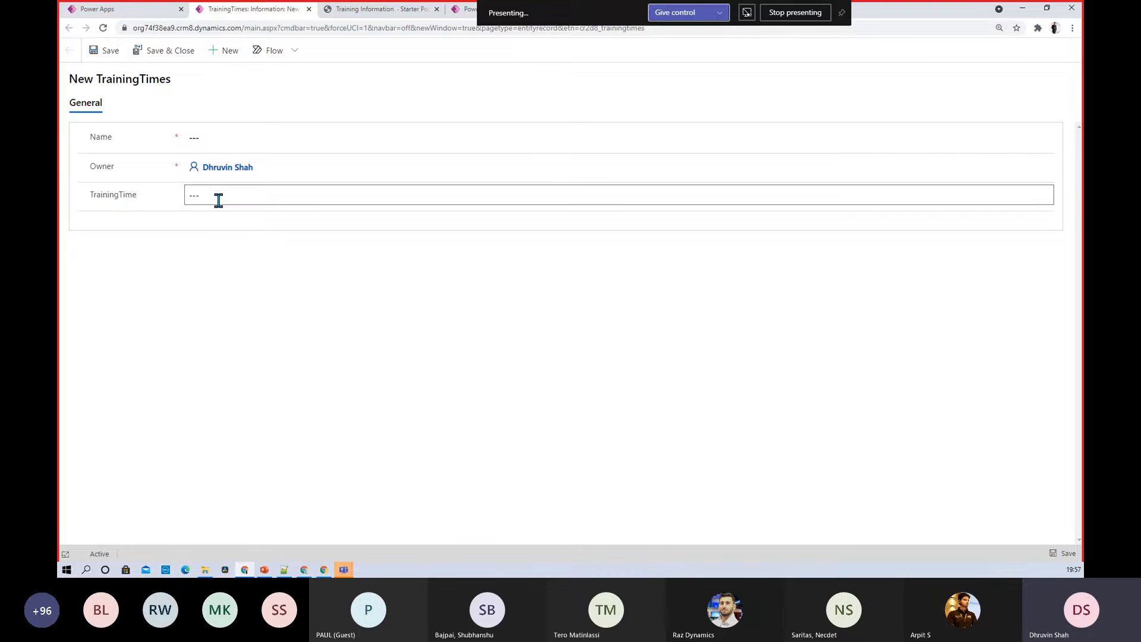
click(135, 8)
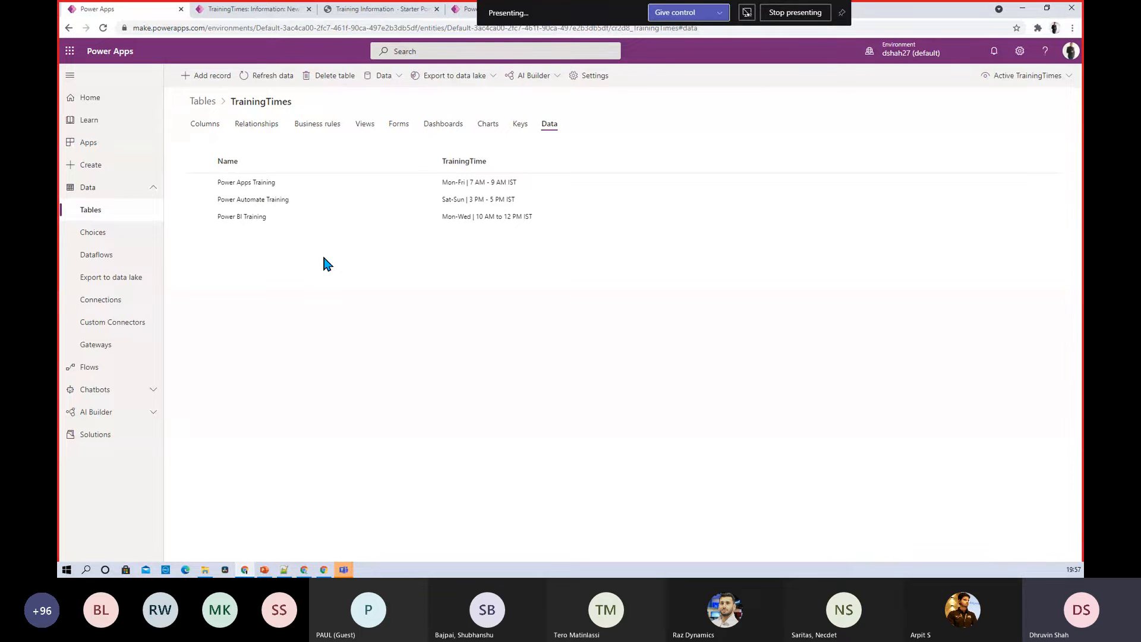
click(397, 132)
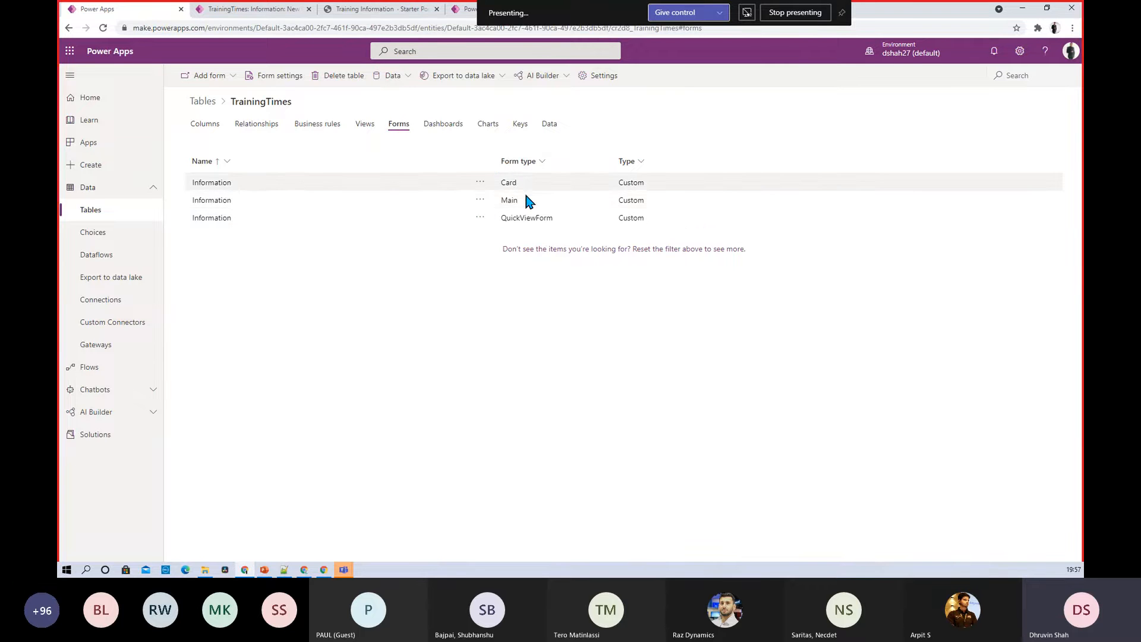
Edit the Main Information form in a new tab and inspect the Name, Owner and TrainingTime fields
click(480, 200)
mouse_move(503, 218)
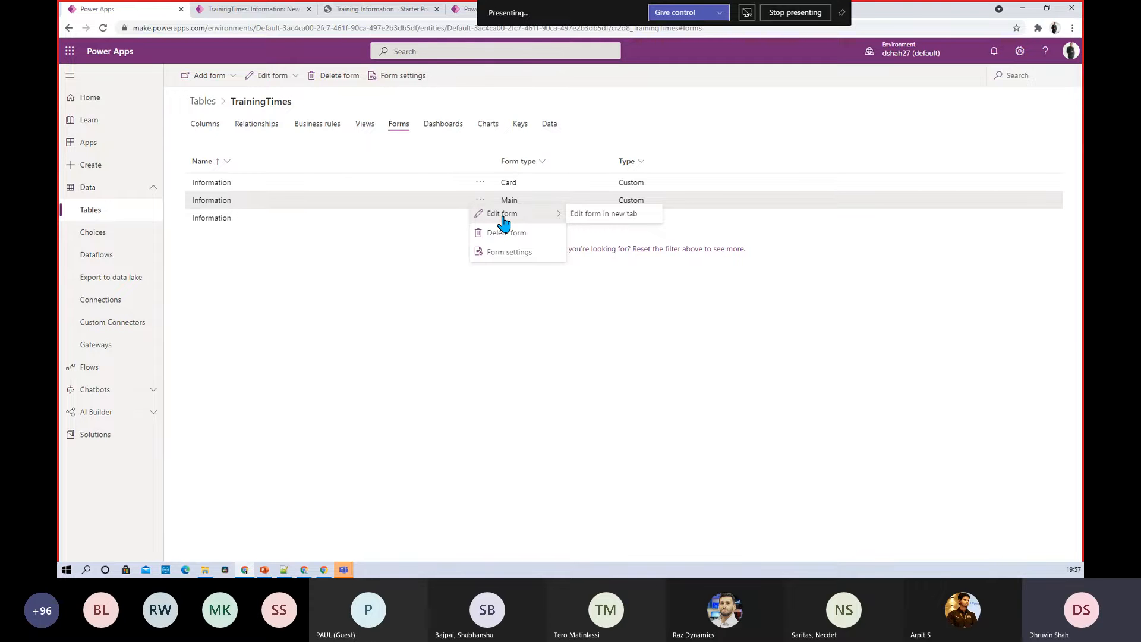
click(592, 214)
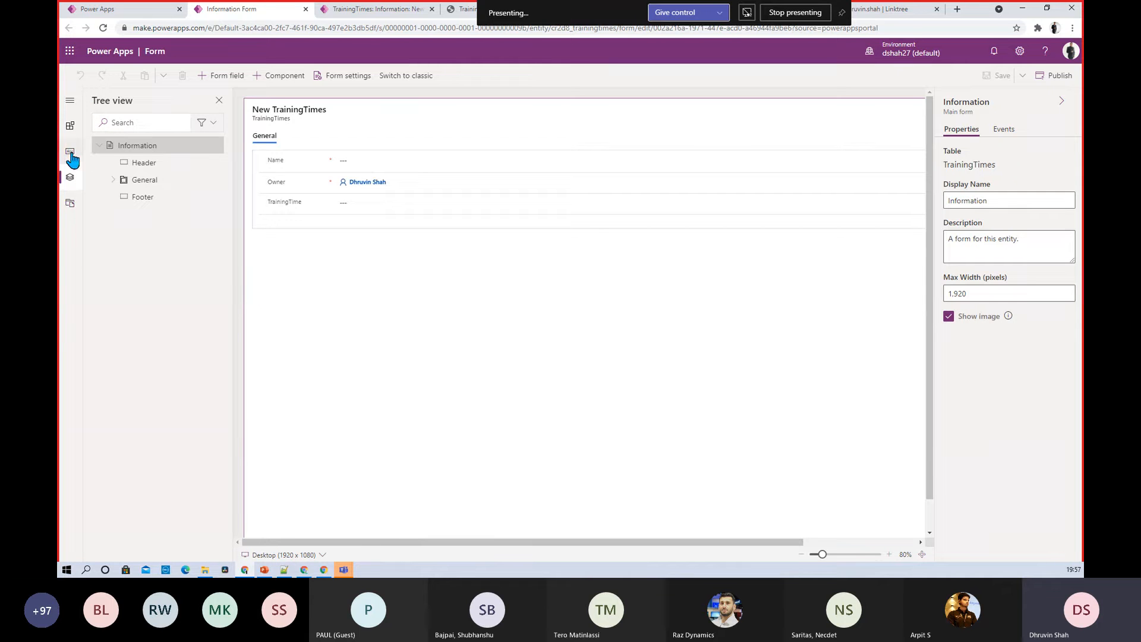
click(302, 165)
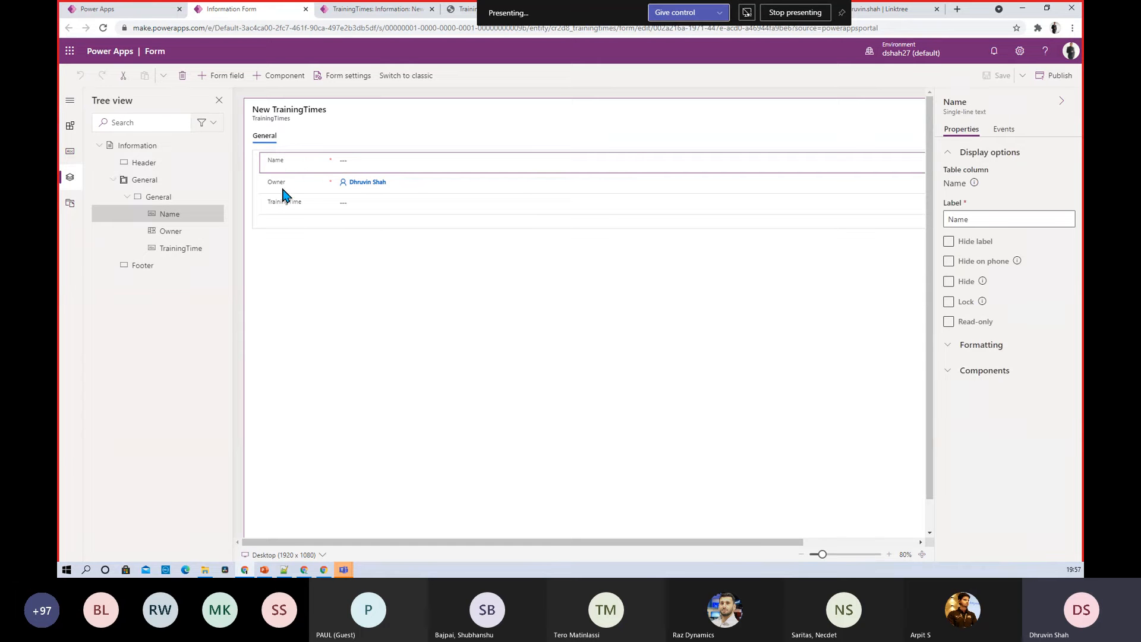
click(283, 187)
click(283, 210)
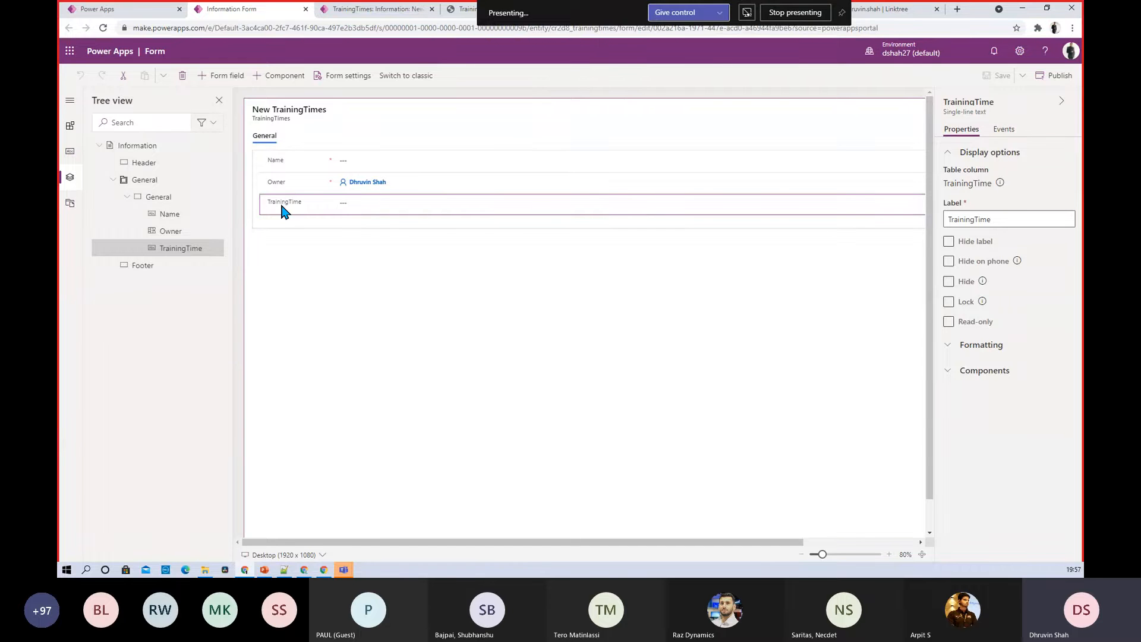
Drag Status Reason onto the form, remove it again, and return to the new record tab
click(71, 155)
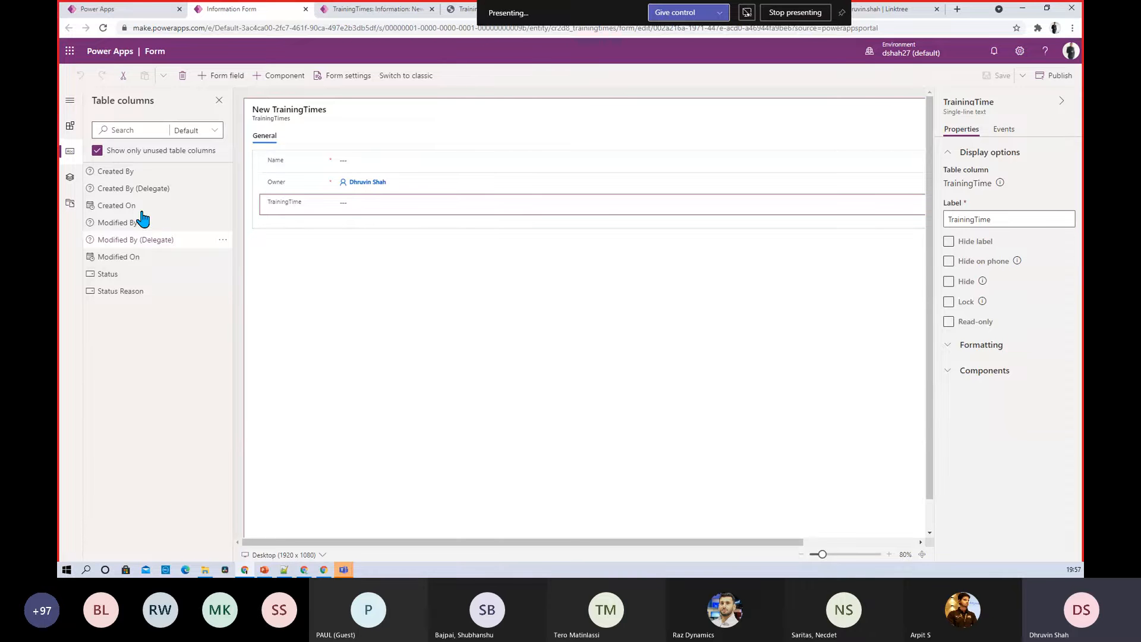
drag(134, 292, 170, 297)
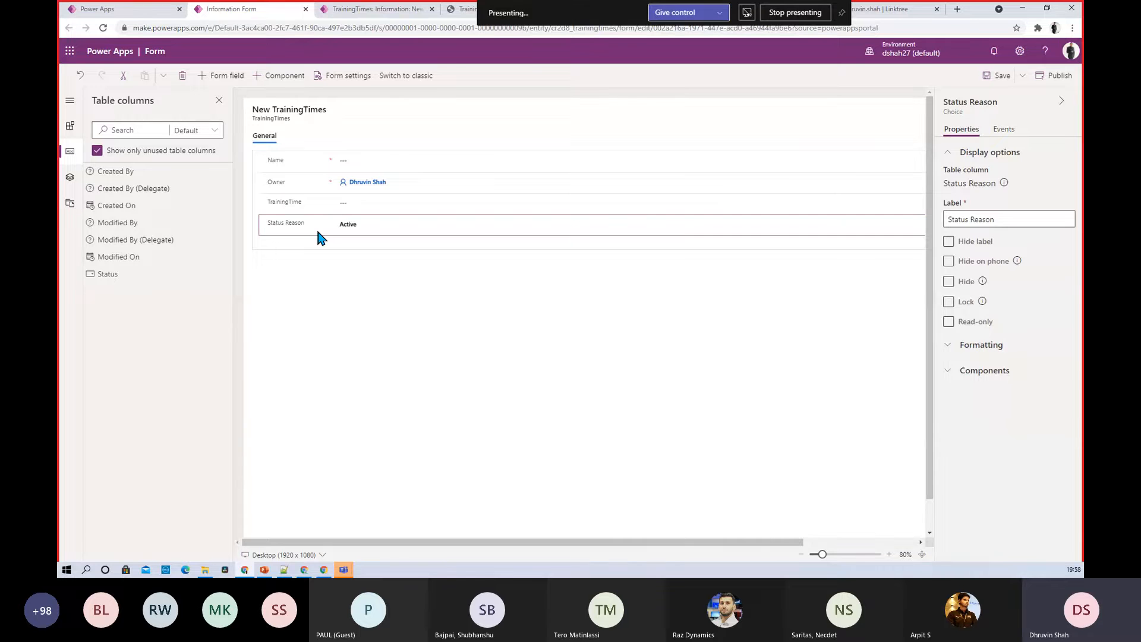
key(Delete)
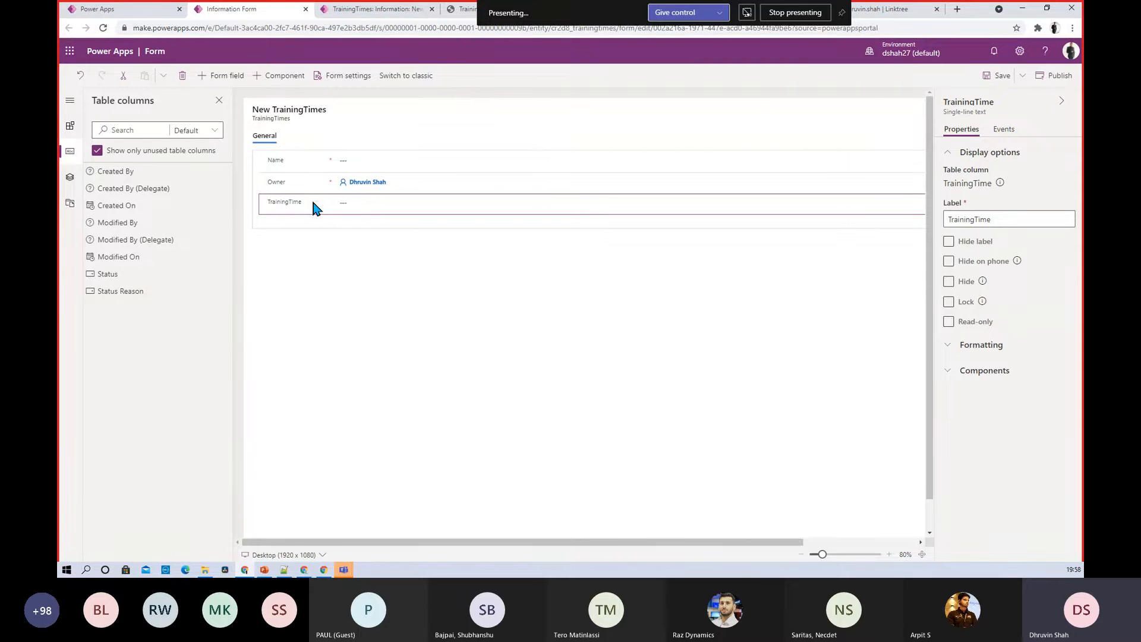
click(360, 9)
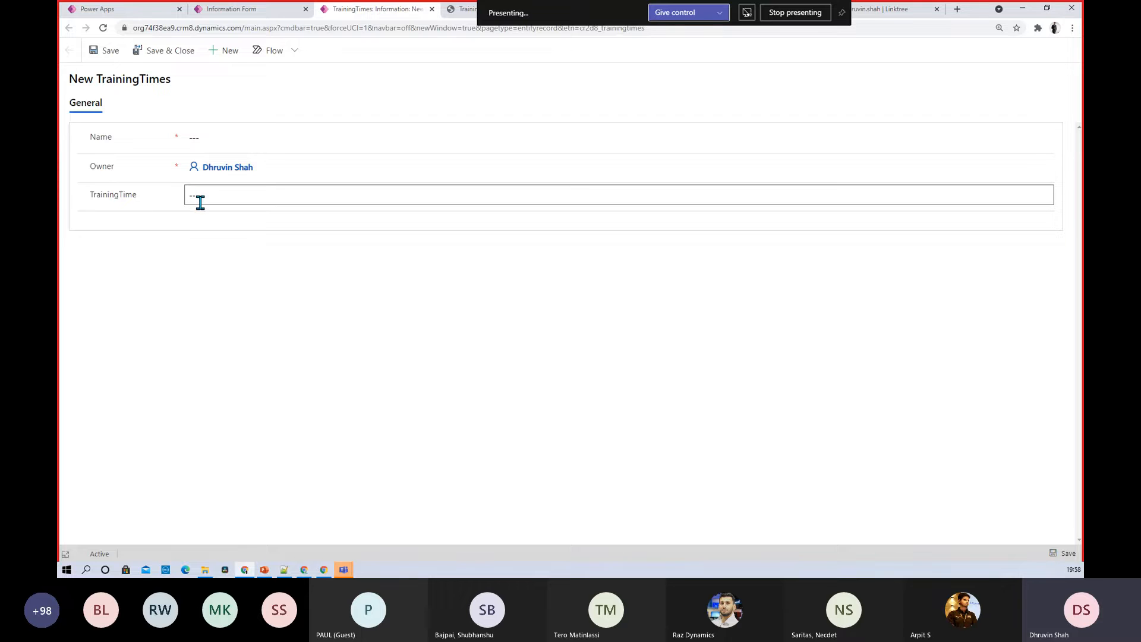
Enter 'PVA Training' as the new record's Name, trimming 'Power Automate' from the typed text
click(239, 16)
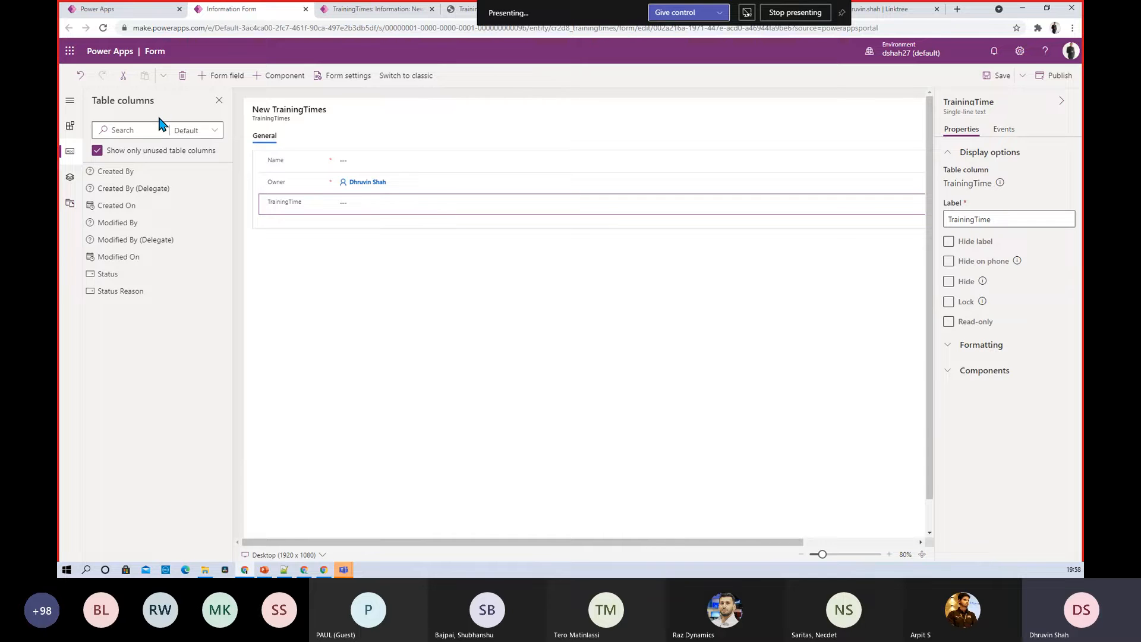
click(387, 13)
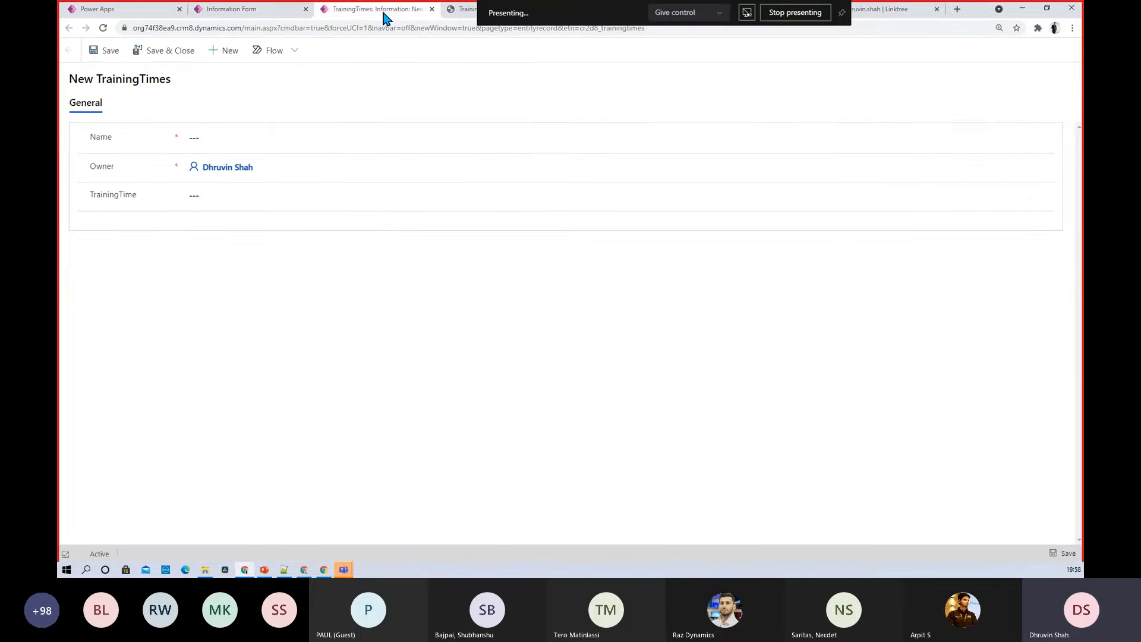
click(188, 144)
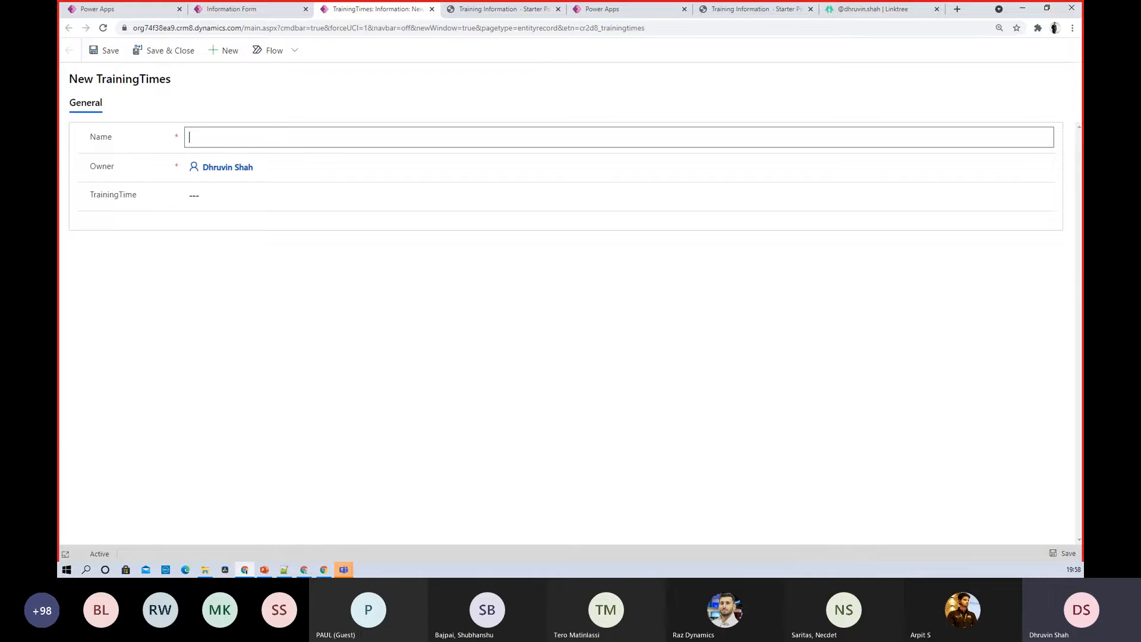
key(alt+Tab)
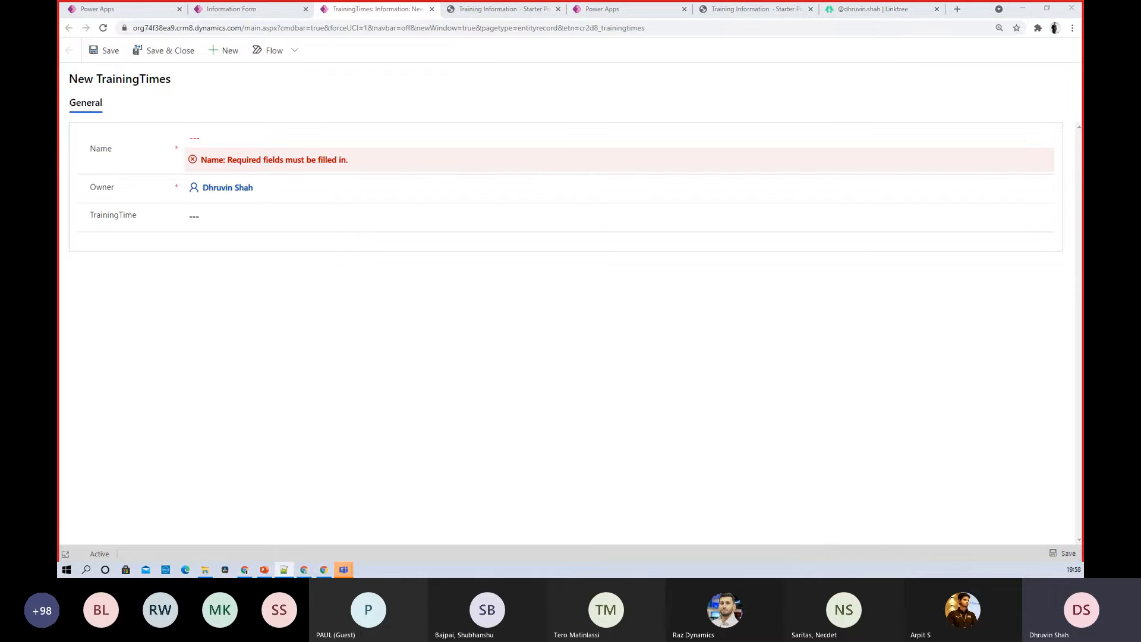
click(266, 135)
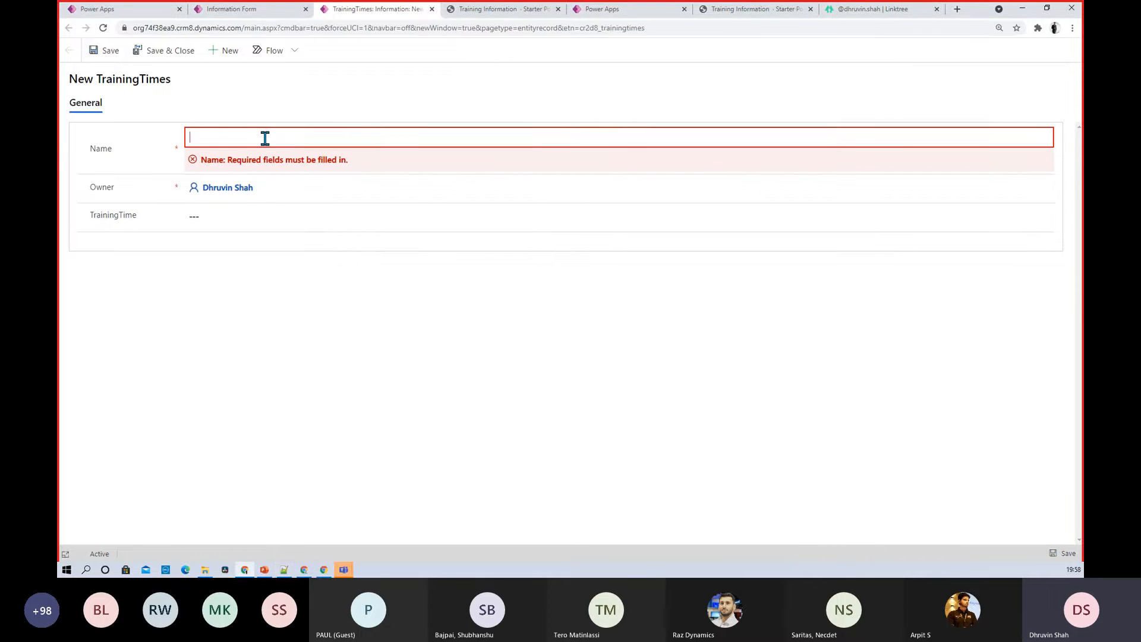
text(PVA Power Automate Training)
drag(206, 137, 266, 137)
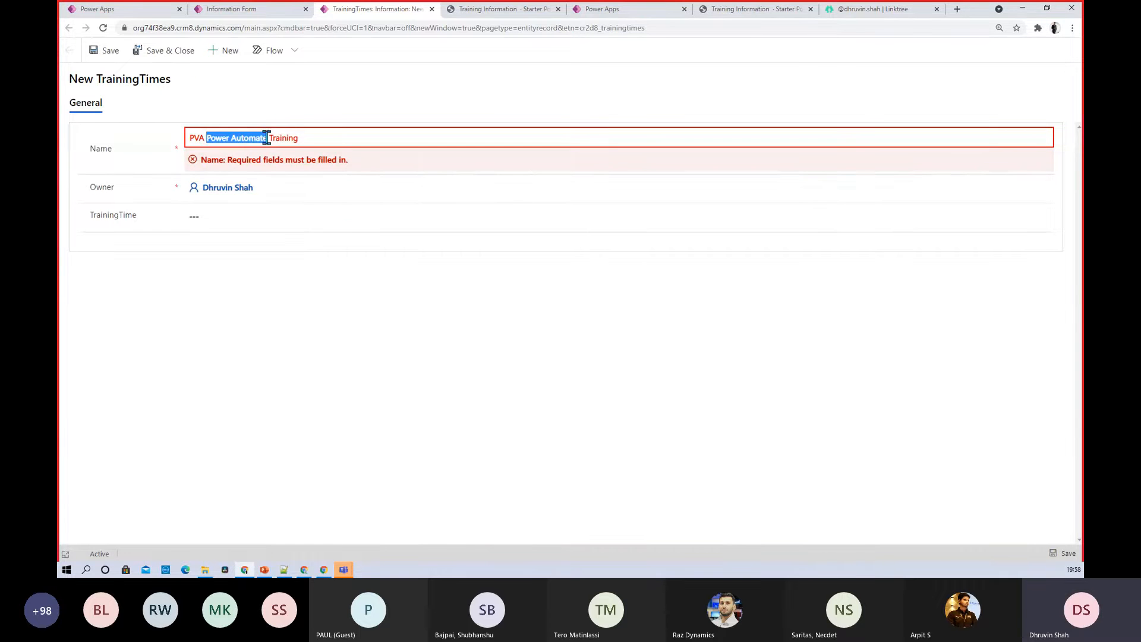
key(BackSpace)
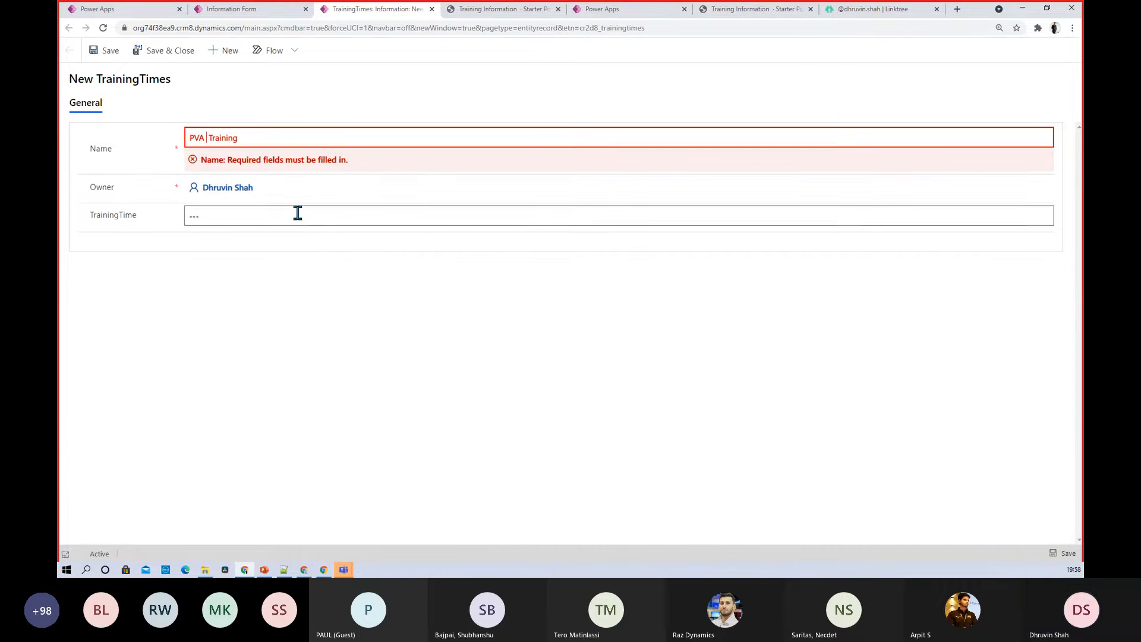
Paste 'Sat-Sun | 3 PM - 5 PM IST' into TrainingTime and Save & Close the record
click(297, 213)
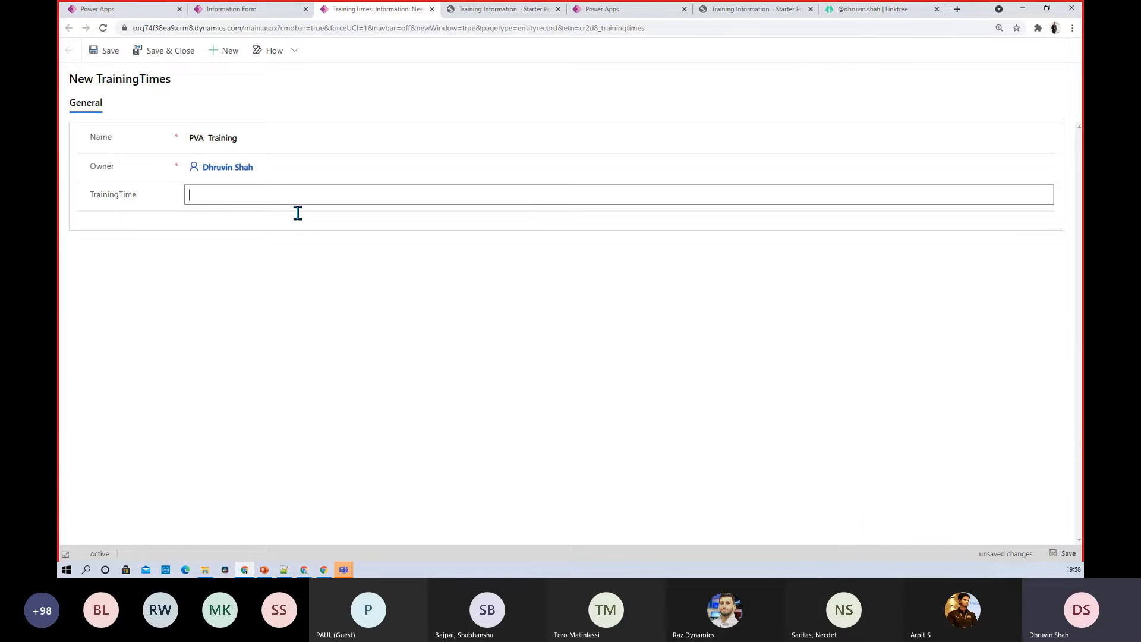
key(alt+Tab)
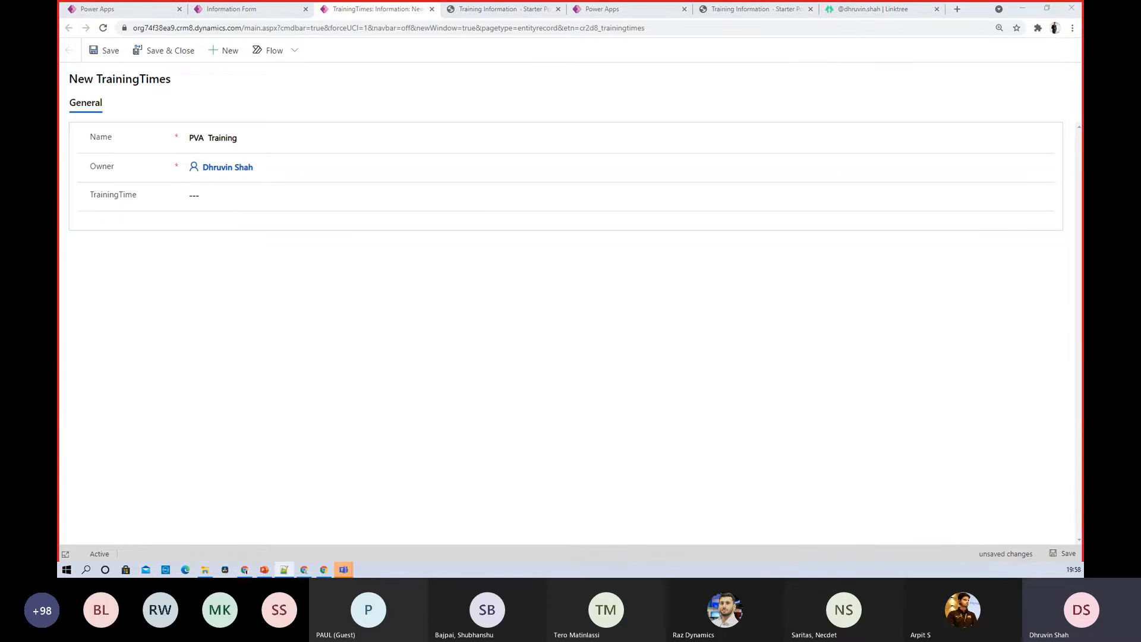
click(234, 193)
text(Sat-Sun | 3 PM - 5 PM IST)
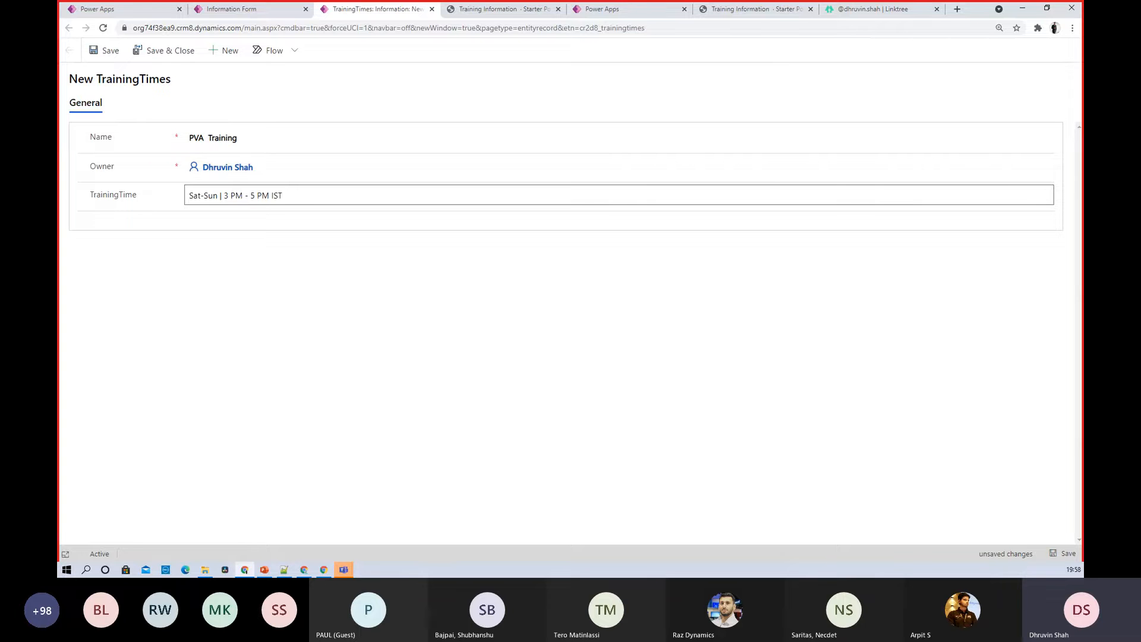
click(160, 61)
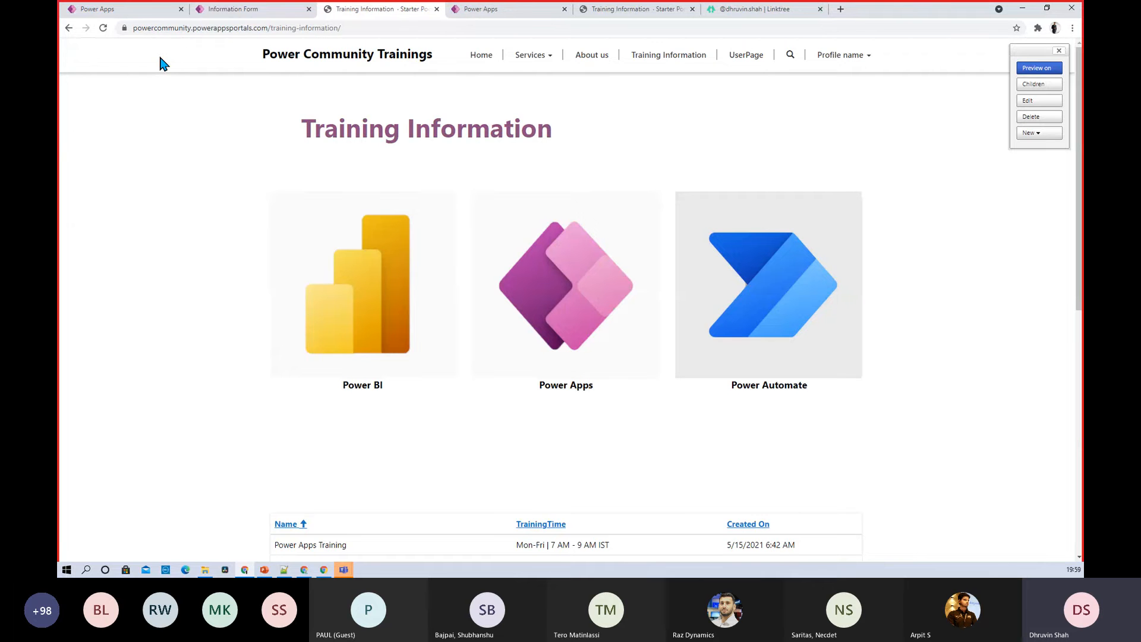
Refresh the TrainingTimes data to see four records including PVA Training, then return to the form editor
click(237, 12)
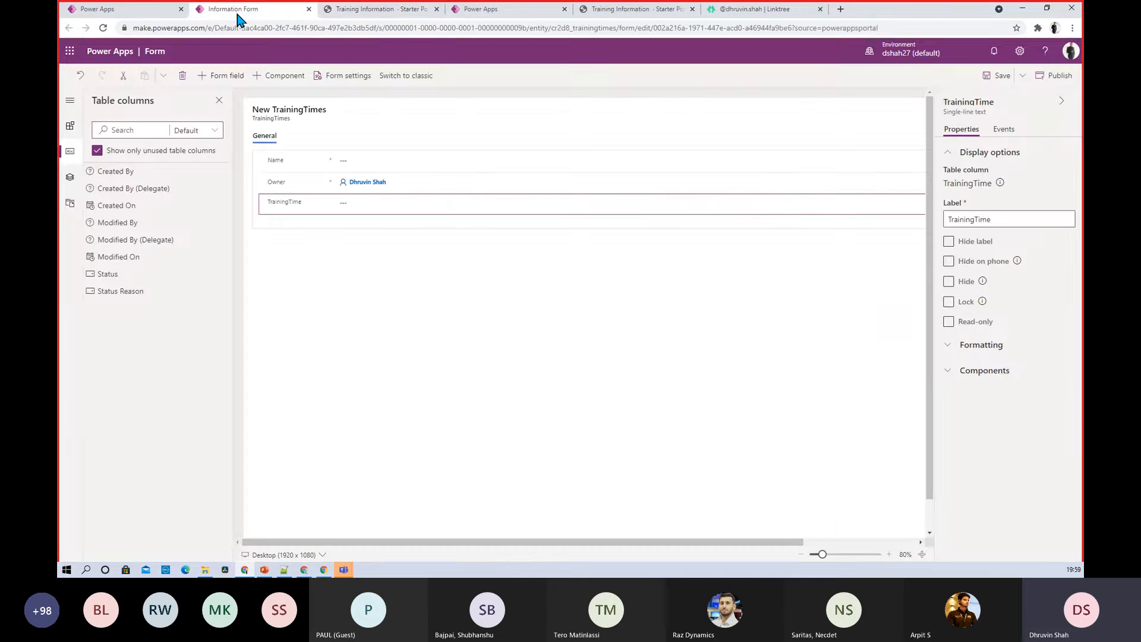
click(134, 13)
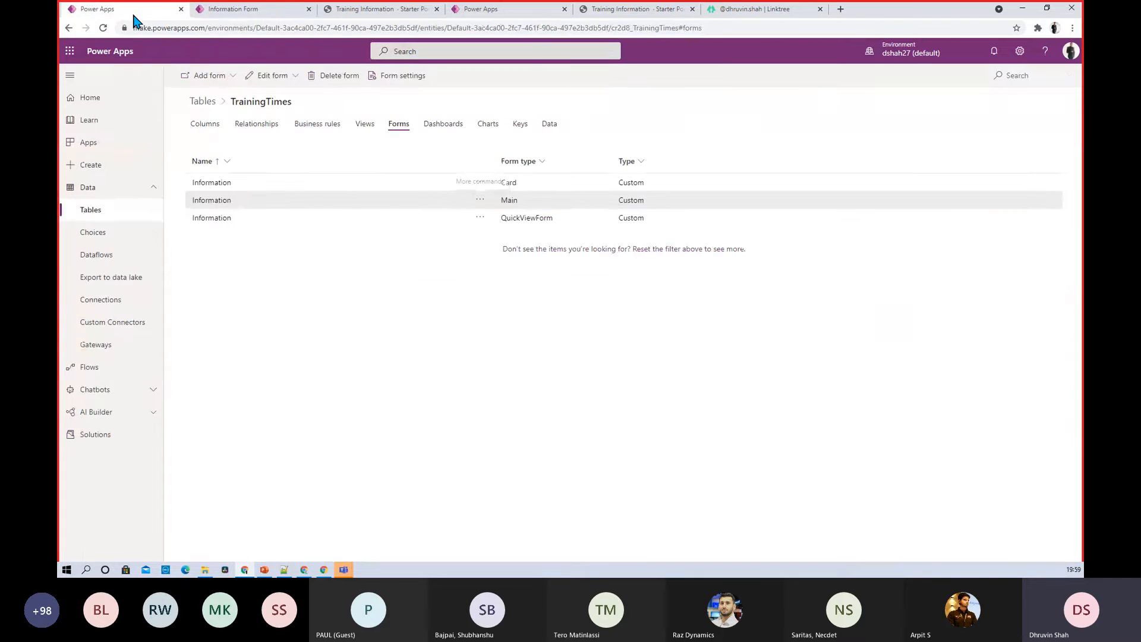
click(547, 127)
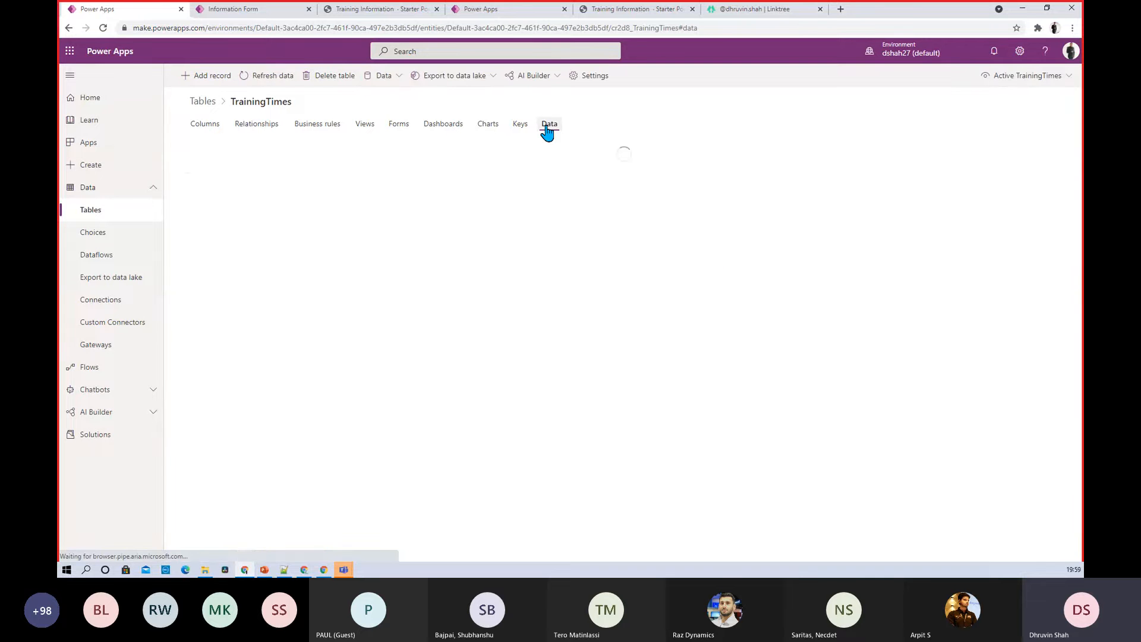
click(258, 80)
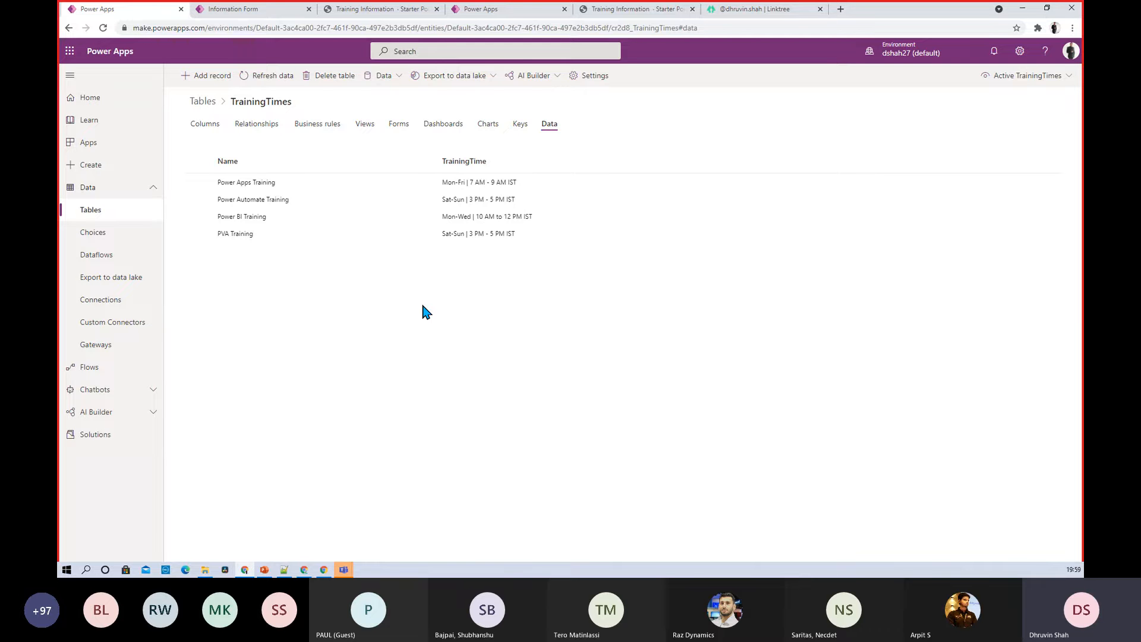
click(232, 9)
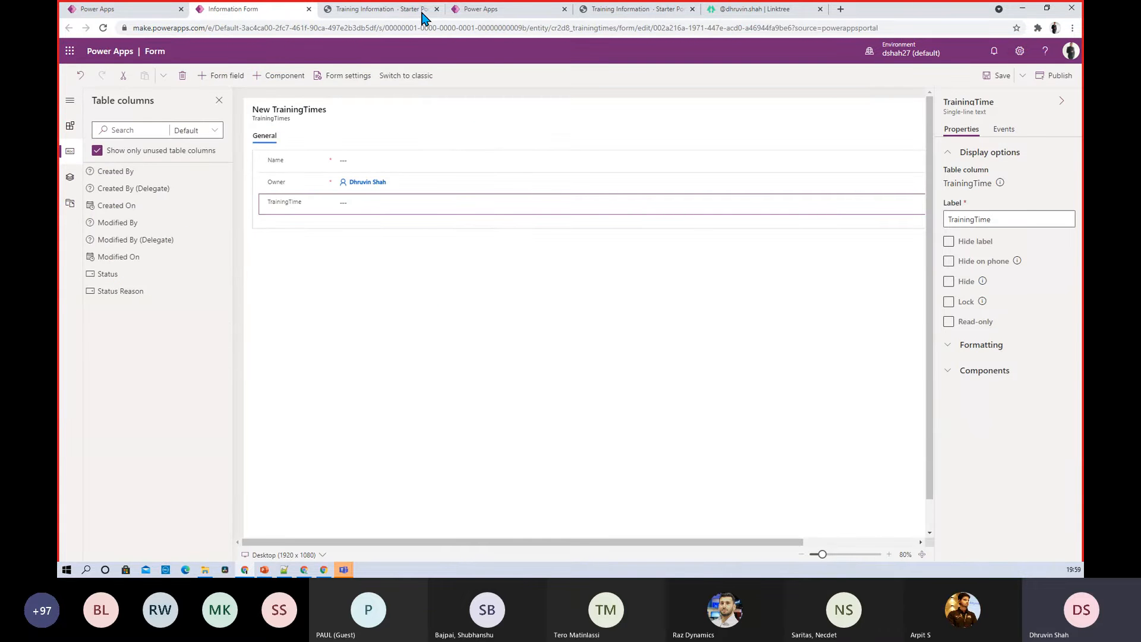
Open the Training Information page in Portal Studio and scroll to below the form
click(466, 10)
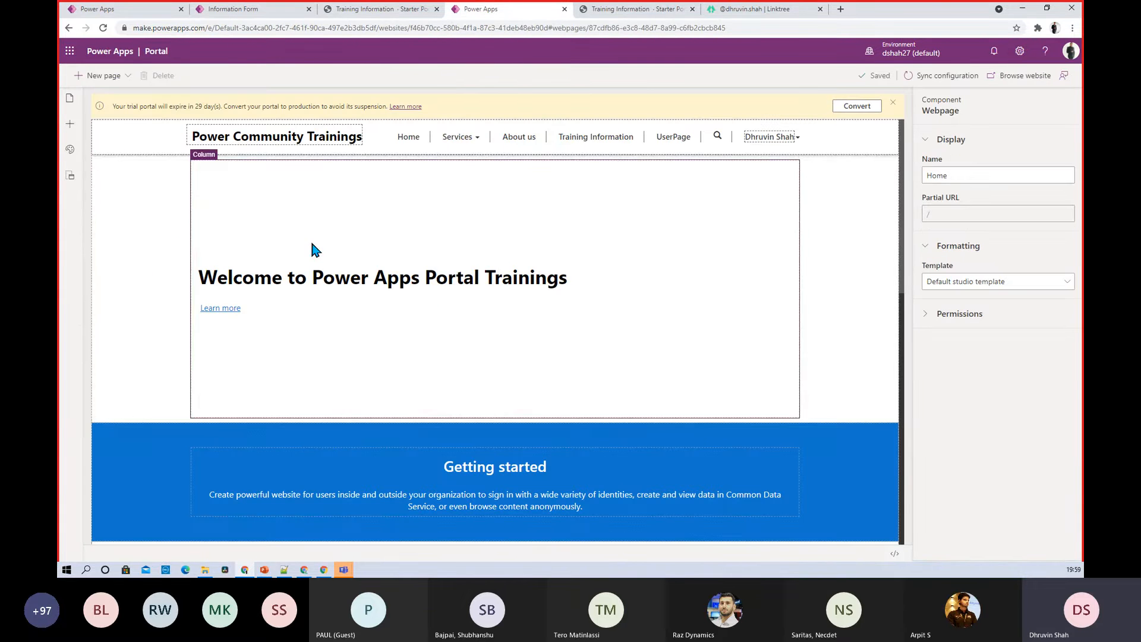
click(70, 125)
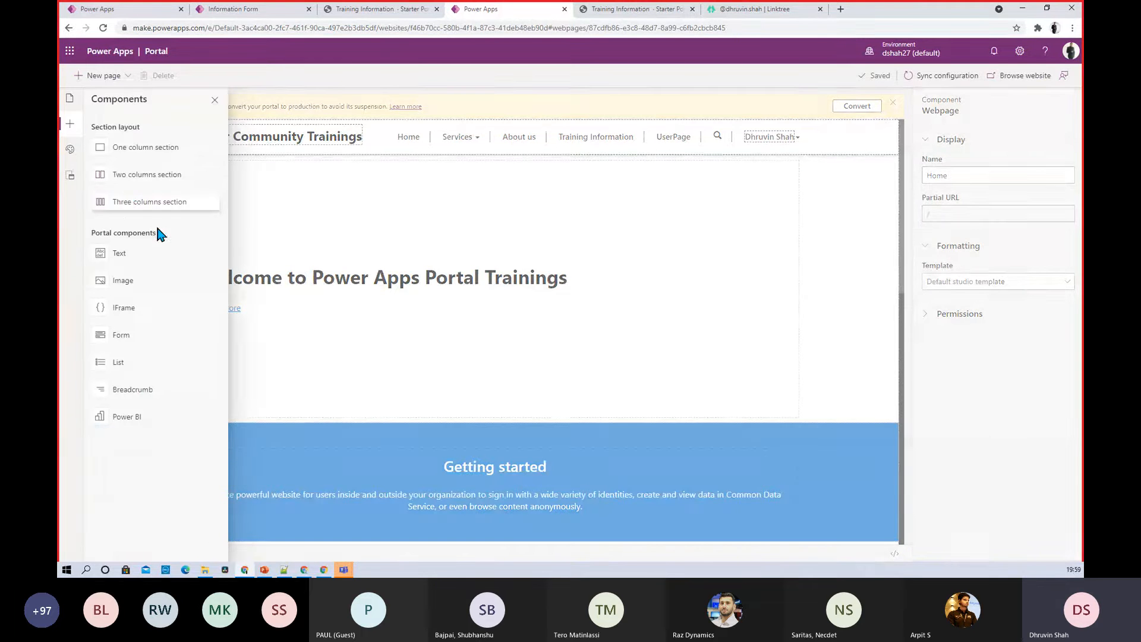
click(70, 100)
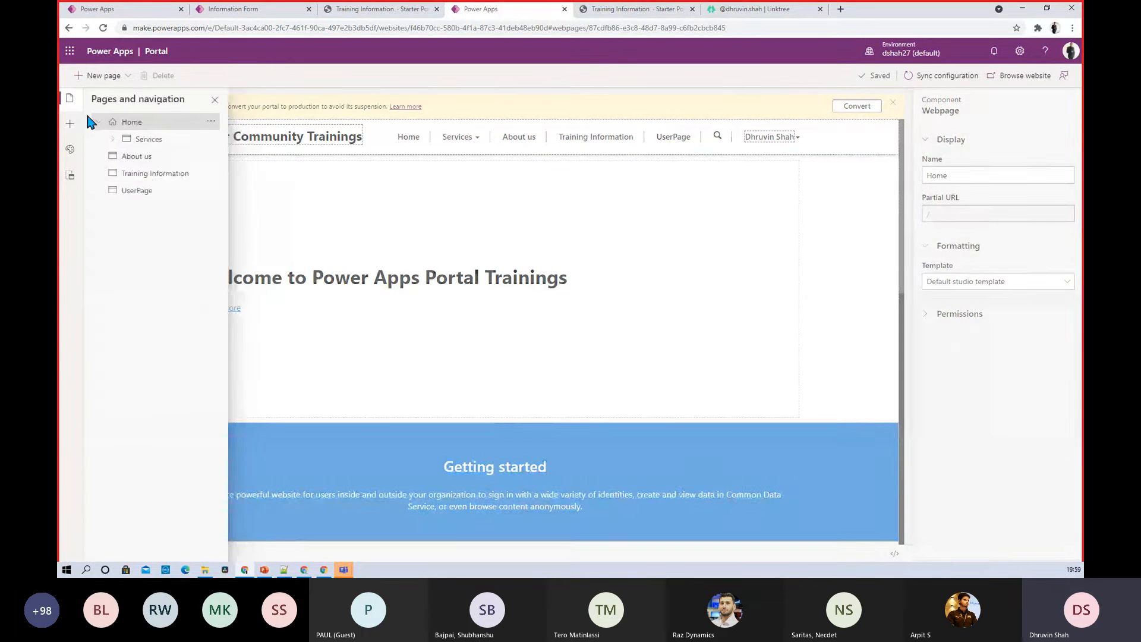
click(150, 174)
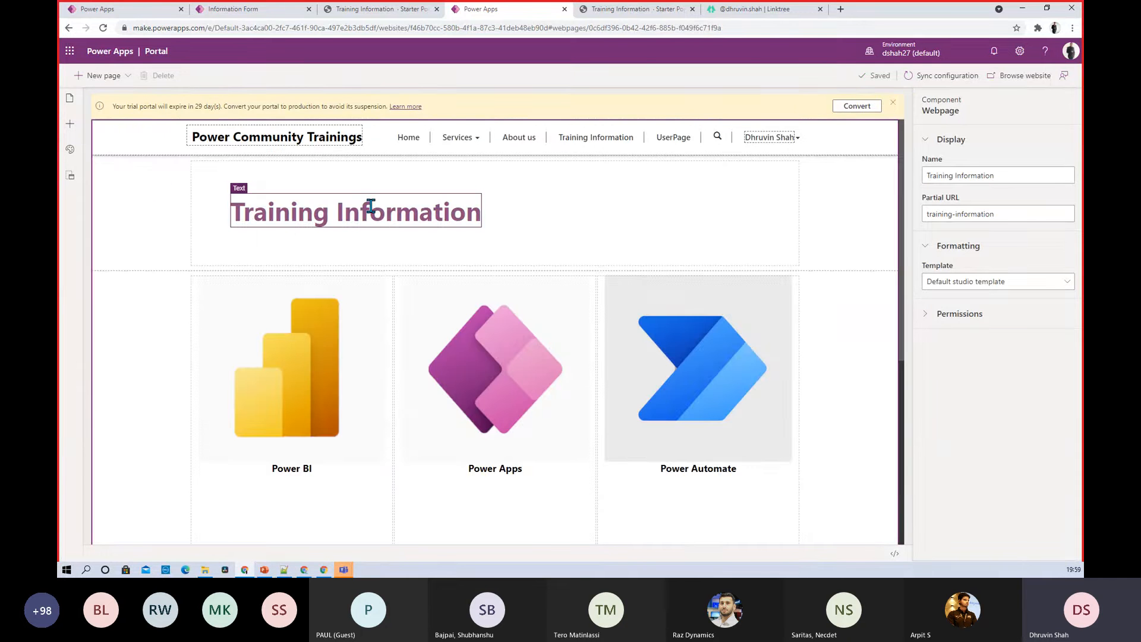
scroll(433, 283, down, 5)
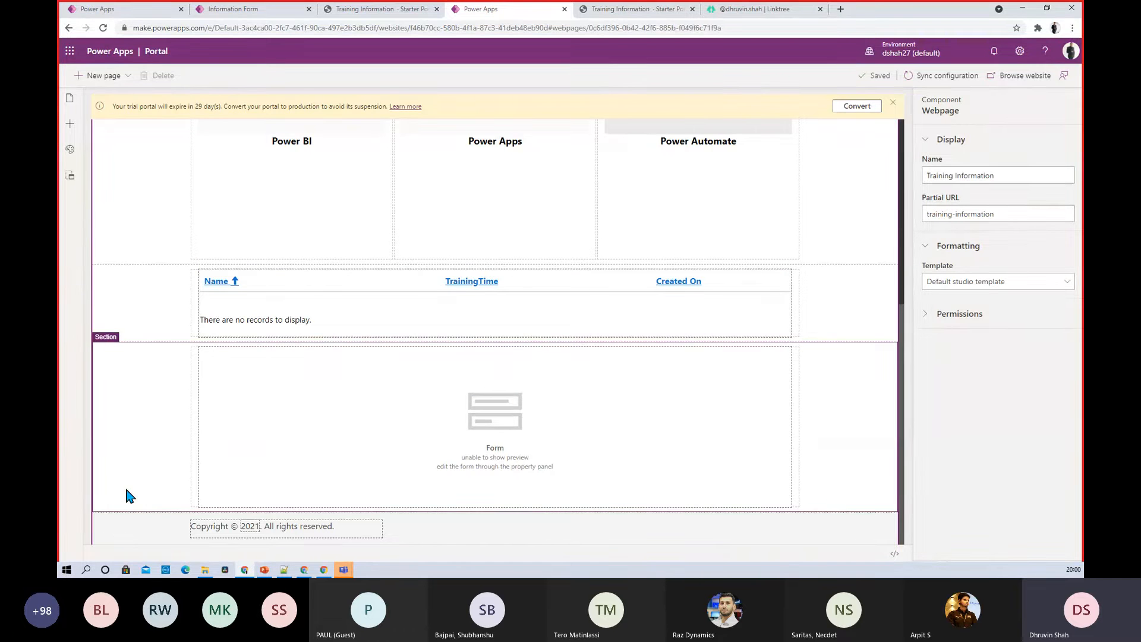
Insert a One column section below the form and select its column
click(69, 125)
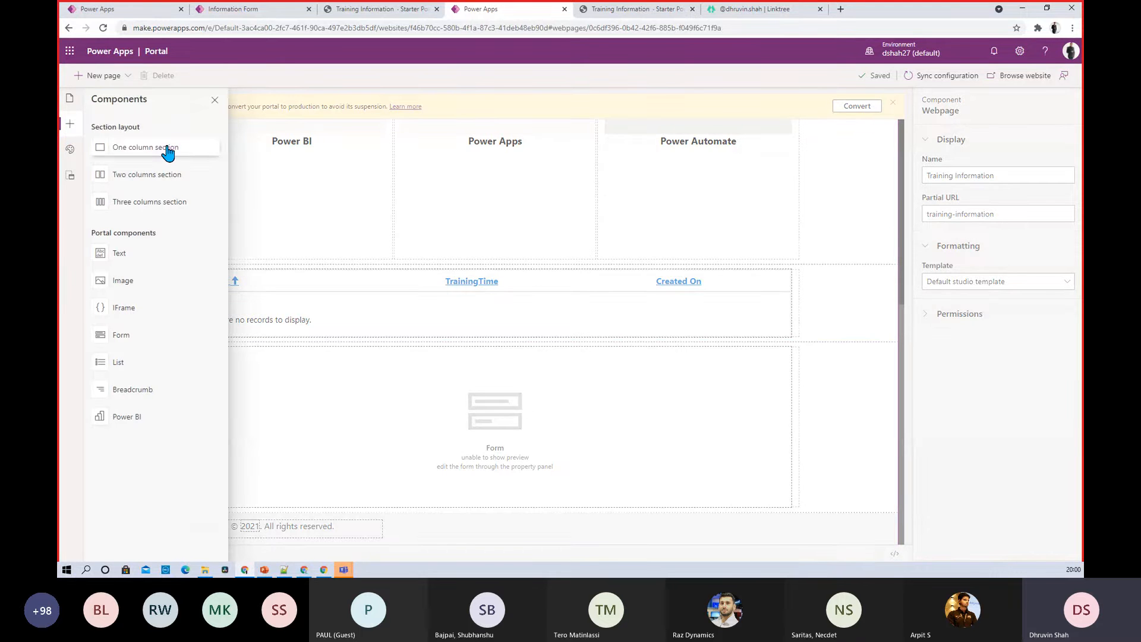
click(166, 153)
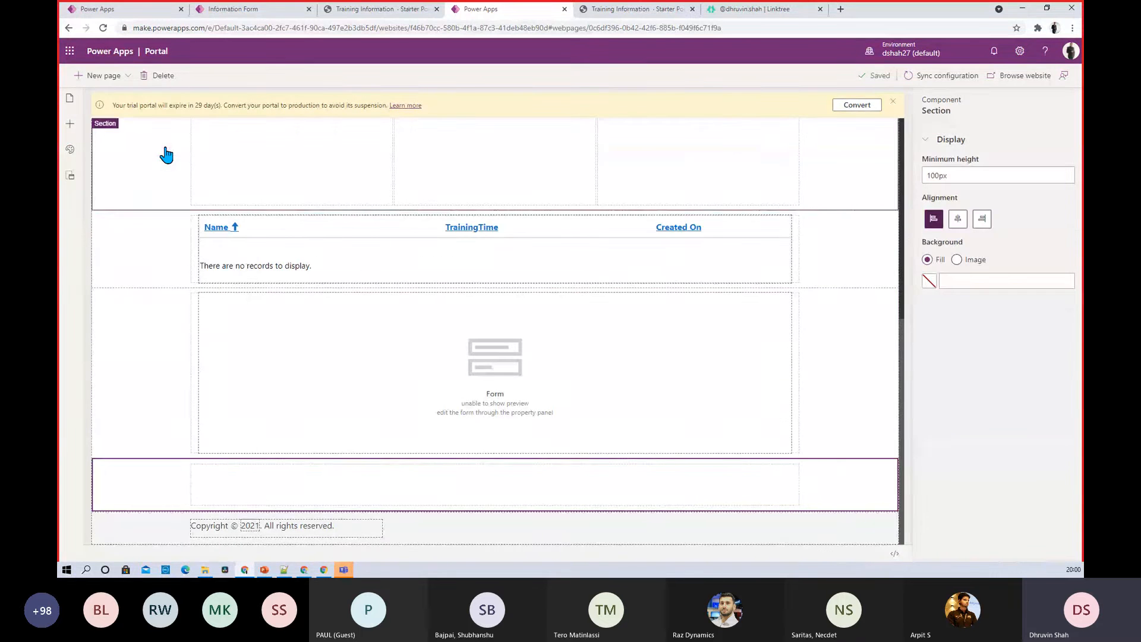
click(302, 482)
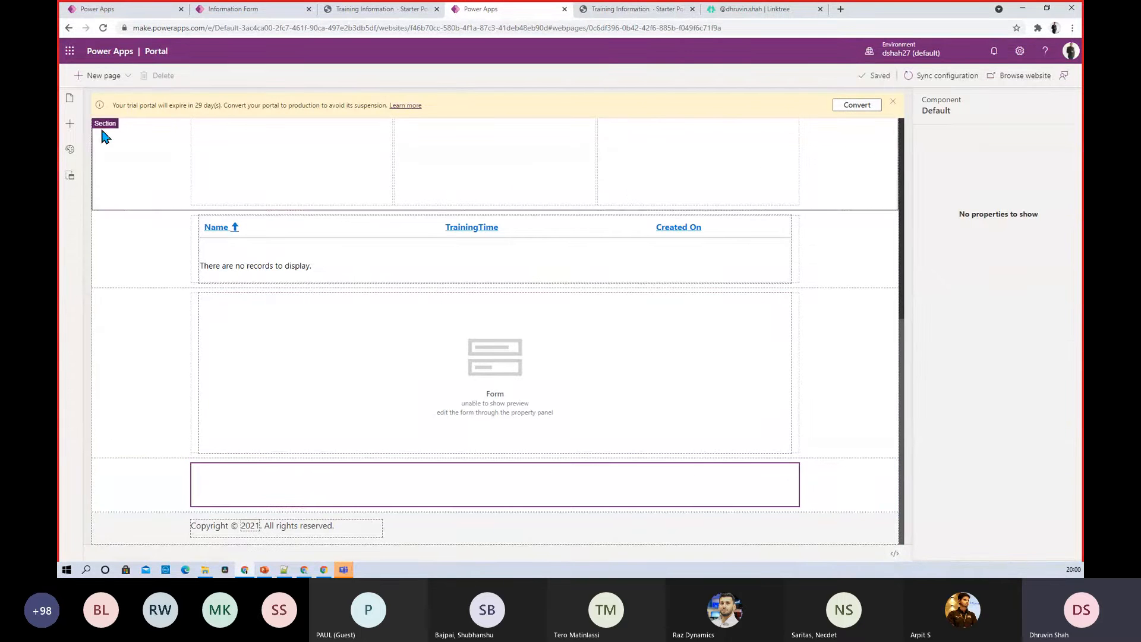
click(68, 125)
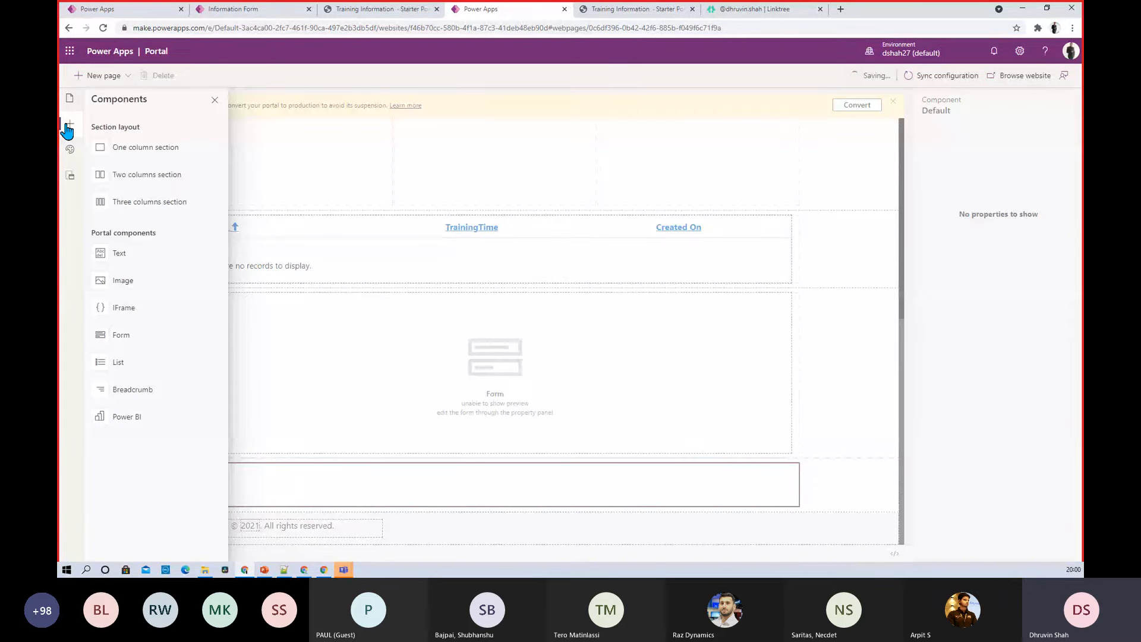
Add a records list to the new section and name it 'Training Information 1'
click(142, 367)
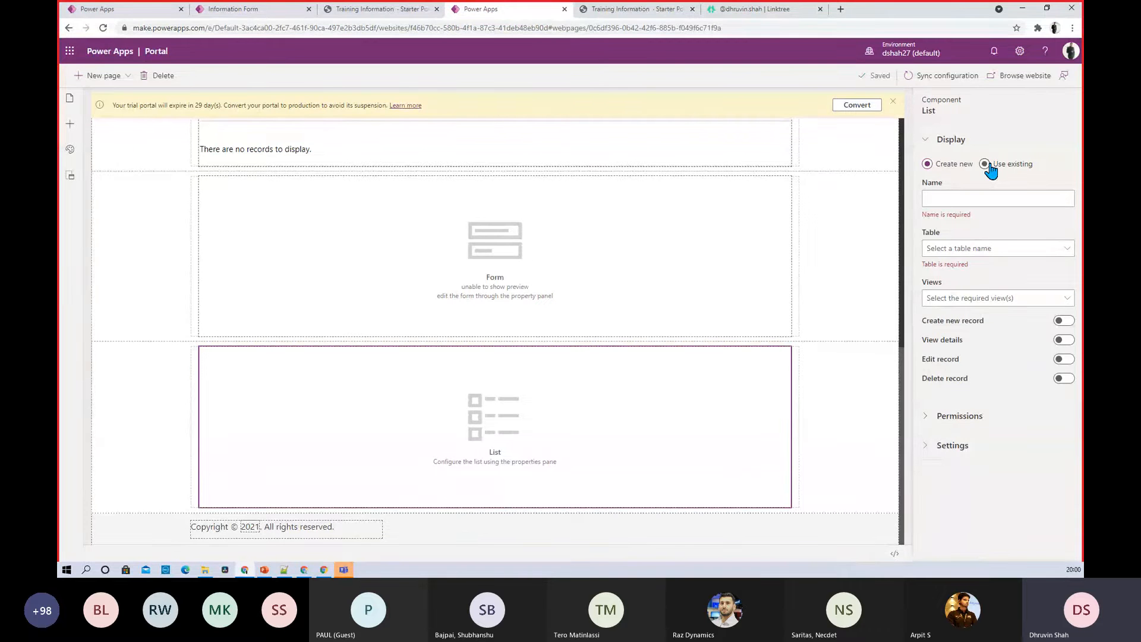
click(1010, 199)
text(Training Information 1)
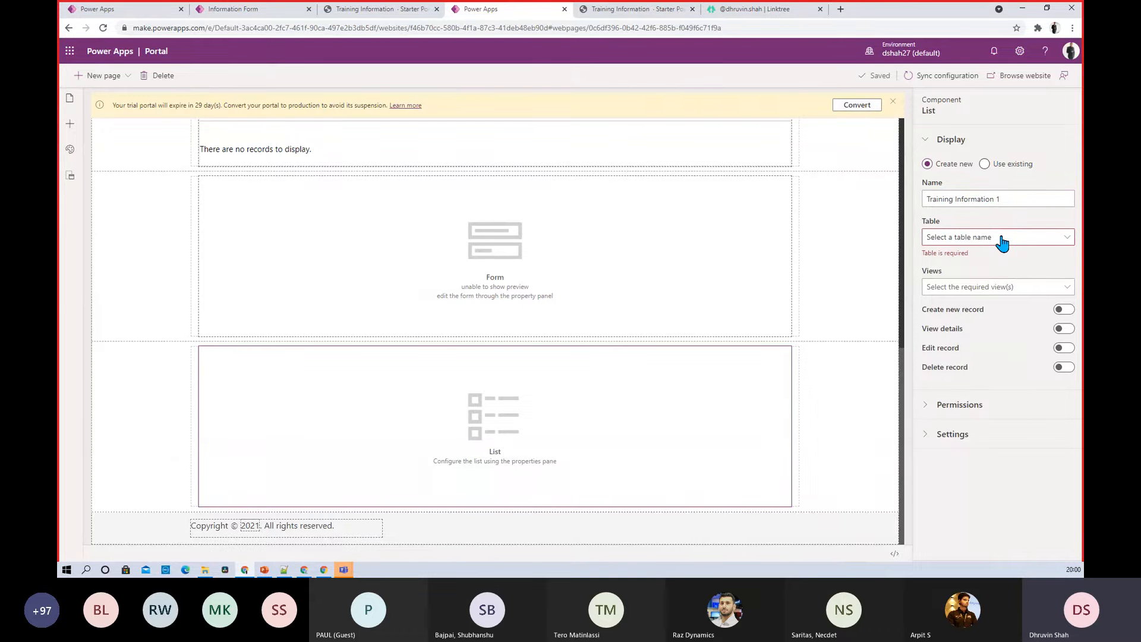
click(256, 14)
click(478, 10)
Base the list on the TrainingTimes table, tick a view, and bring up the TrainingTimes data
click(969, 243)
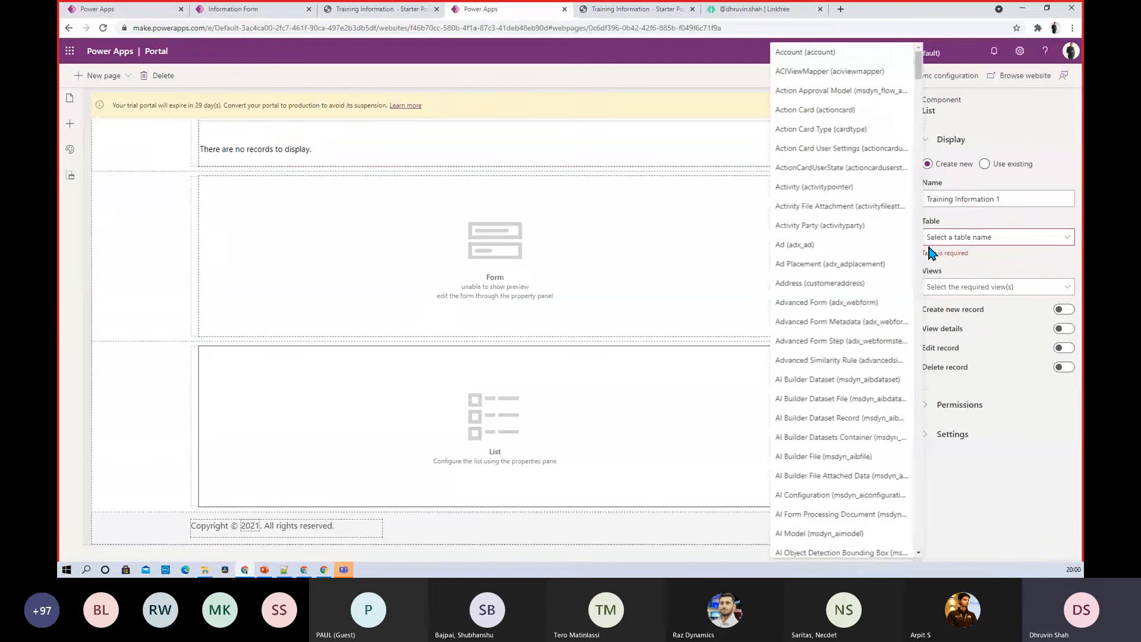
scroll(820, 307, down, 6)
scroll(829, 307, down, 15)
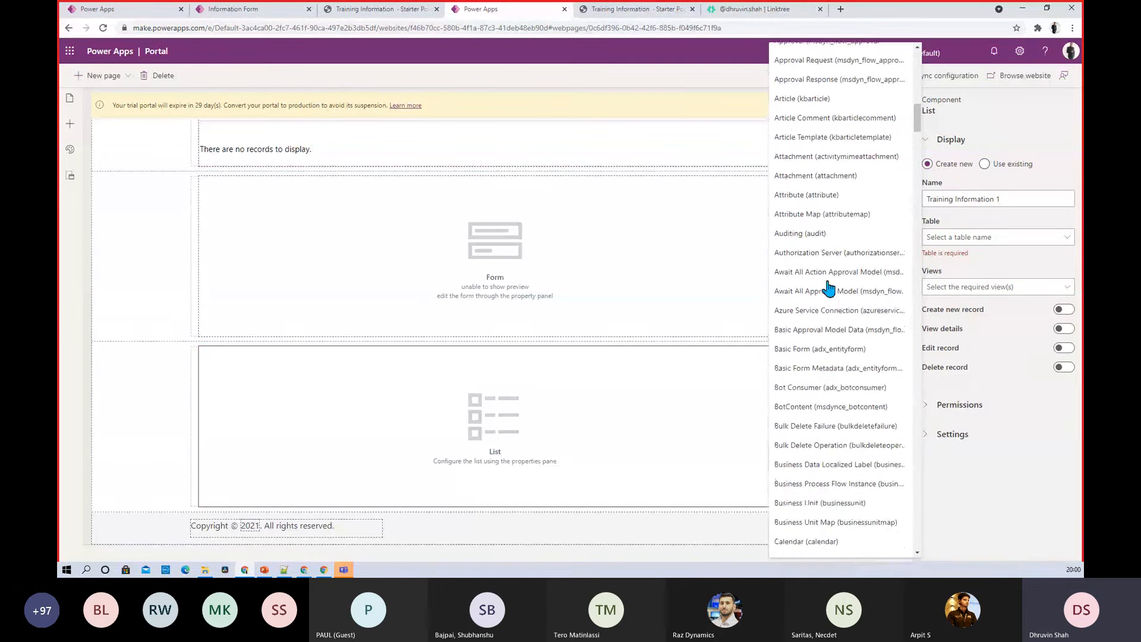
drag(919, 134, 913, 497)
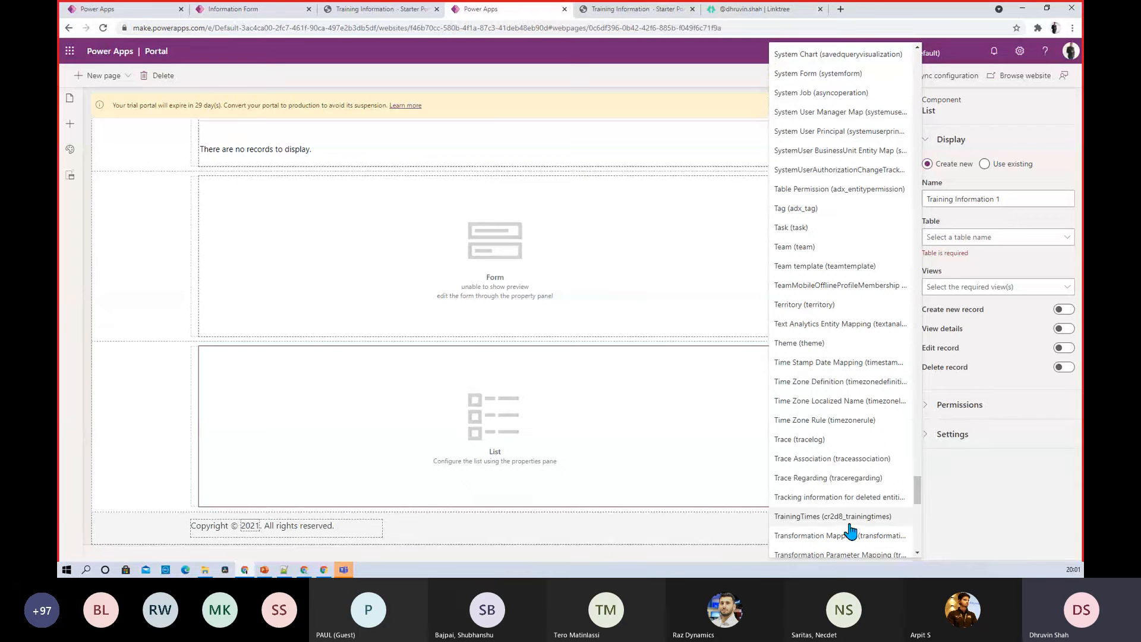
click(852, 517)
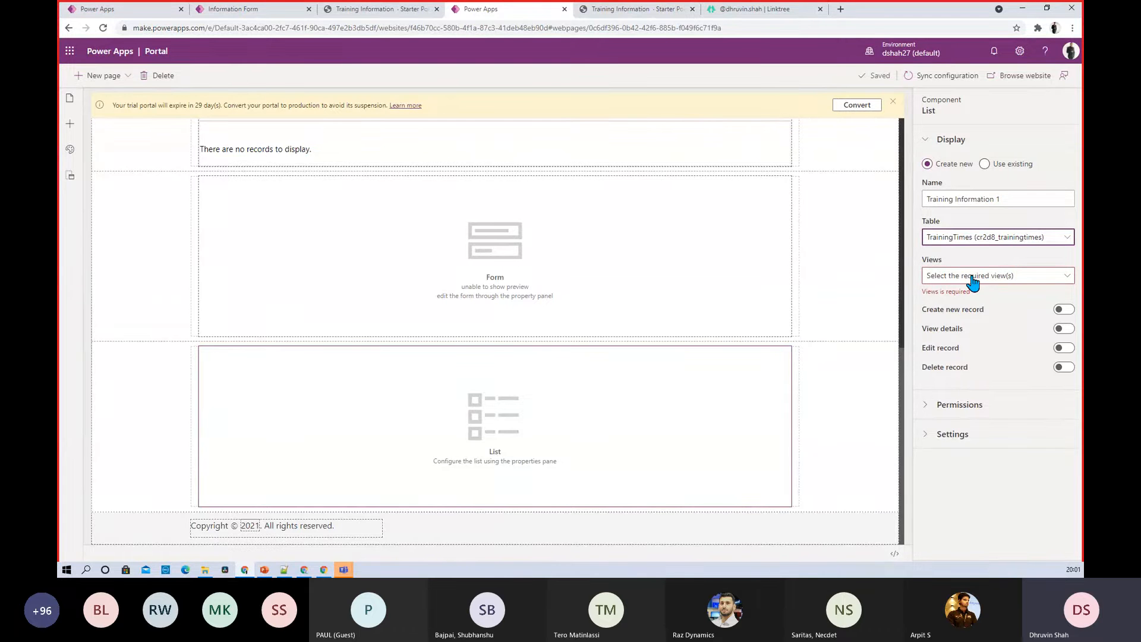
click(972, 277)
click(1002, 355)
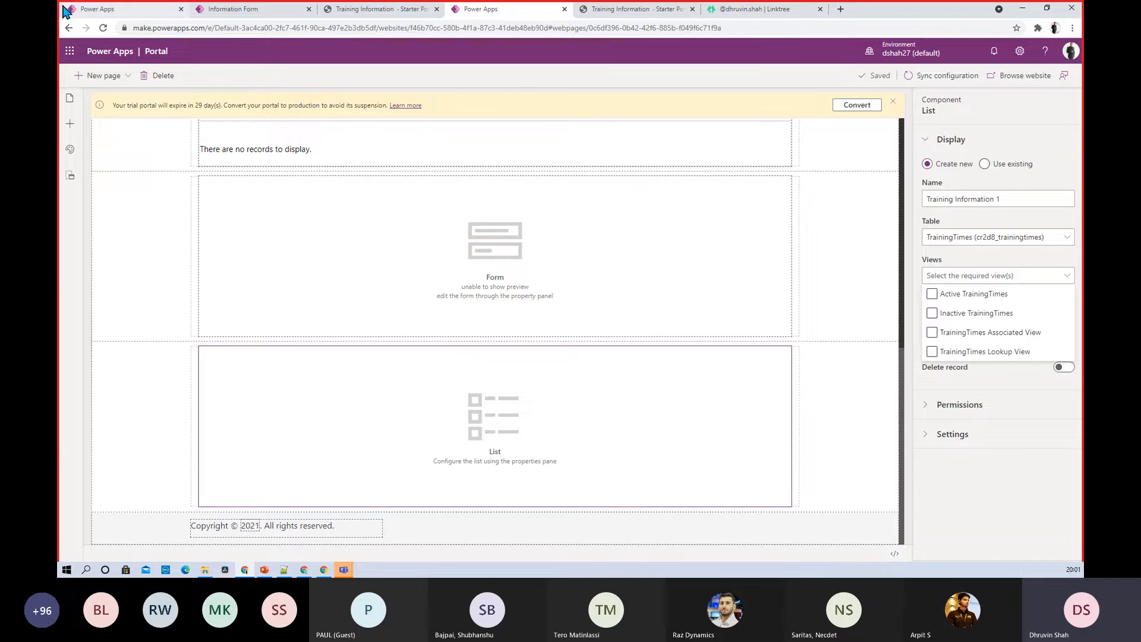
click(232, 17)
click(147, 13)
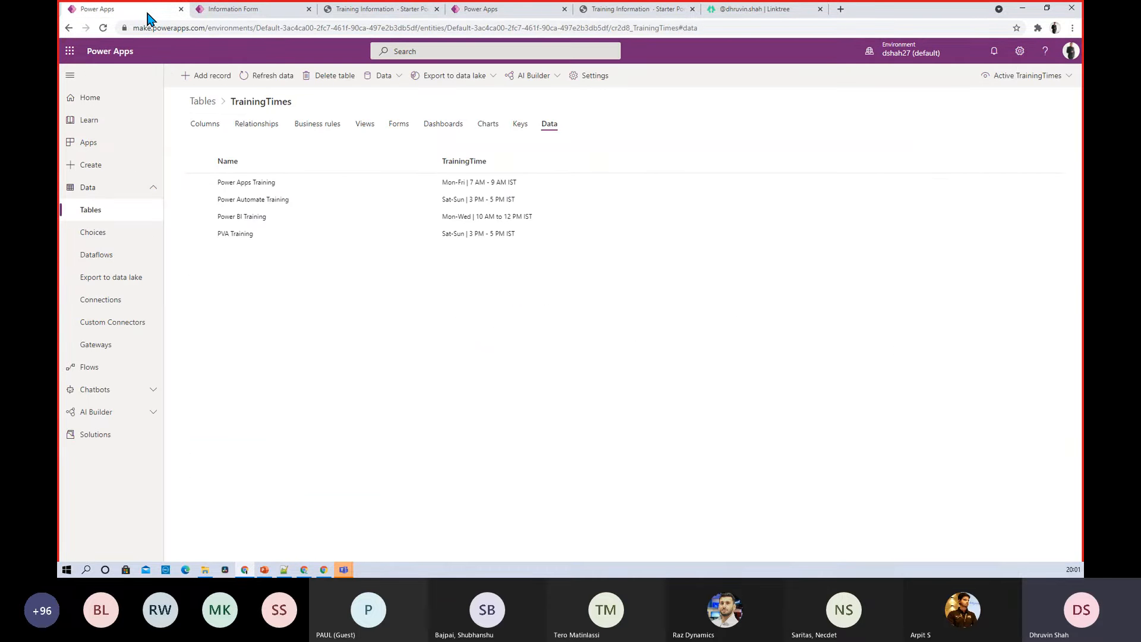
Open the Active TrainingTimes view of the TrainingTimes table for editing
click(369, 126)
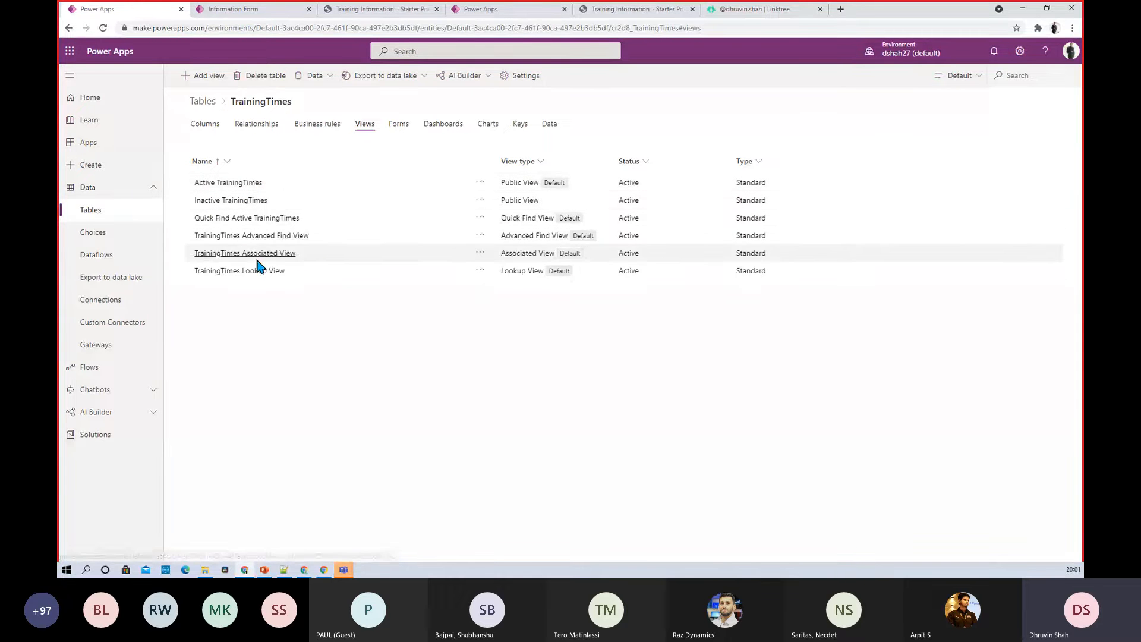
click(230, 184)
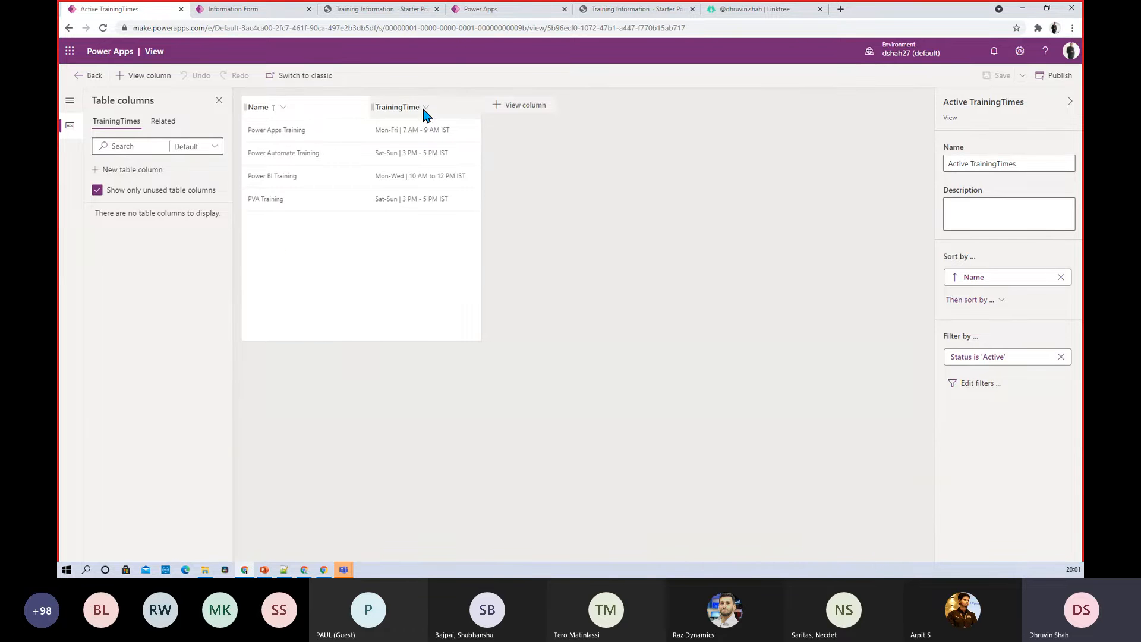
click(70, 101)
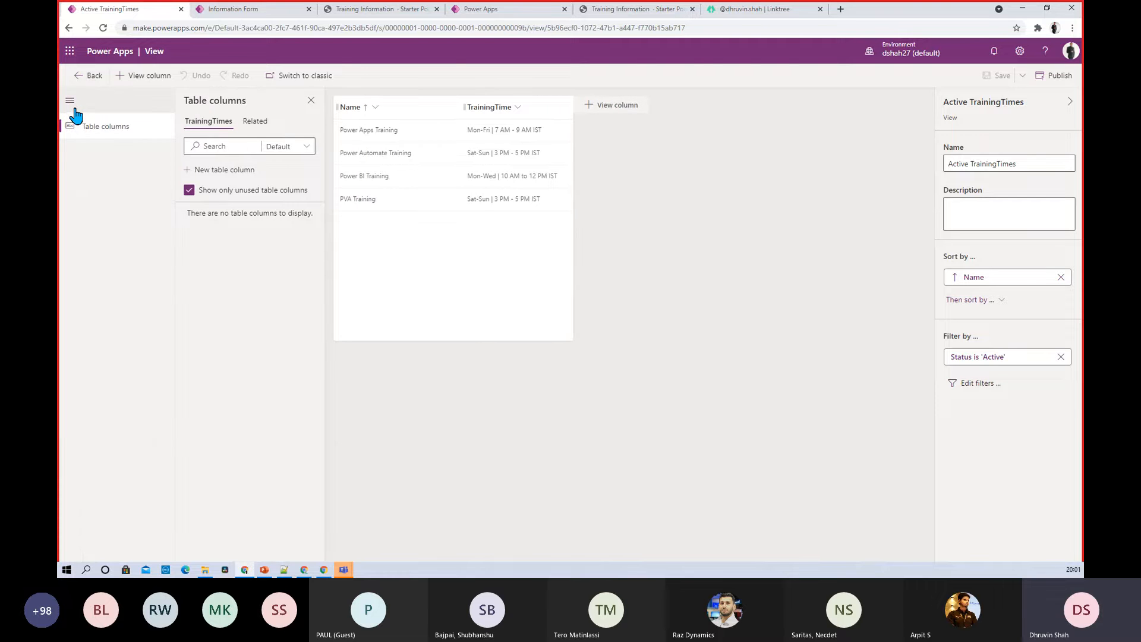
click(83, 125)
click(70, 127)
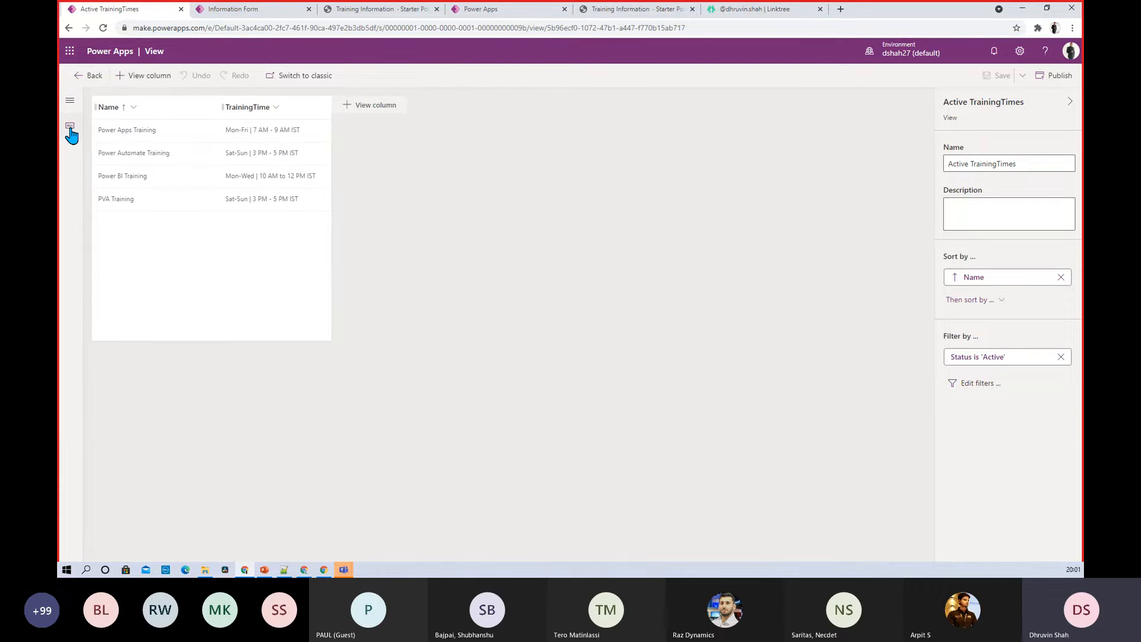
click(70, 127)
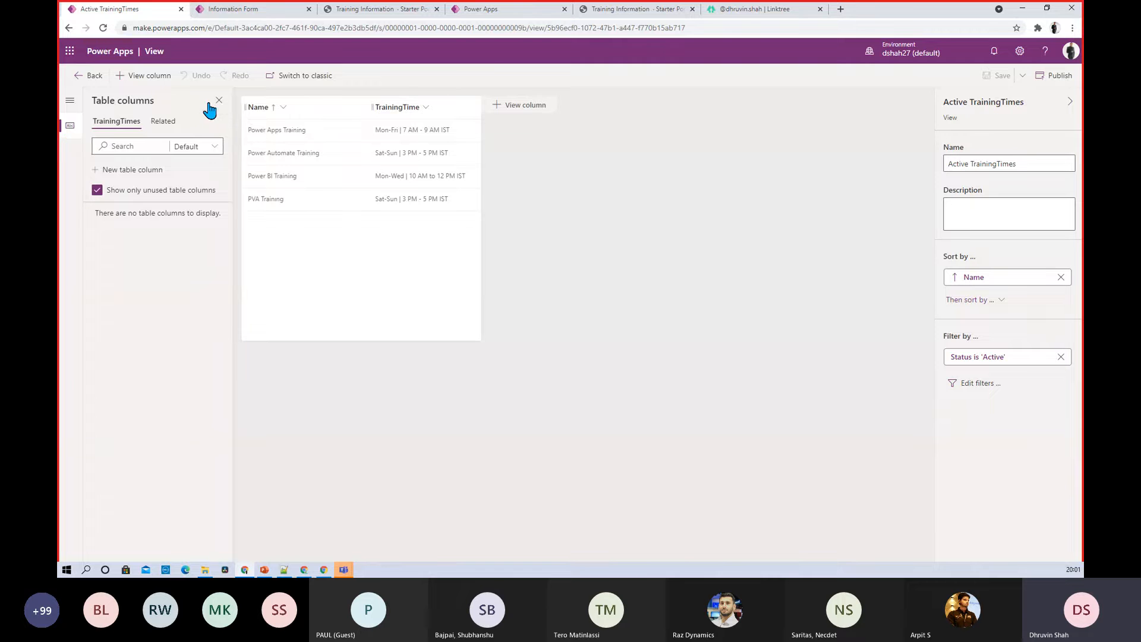
click(156, 78)
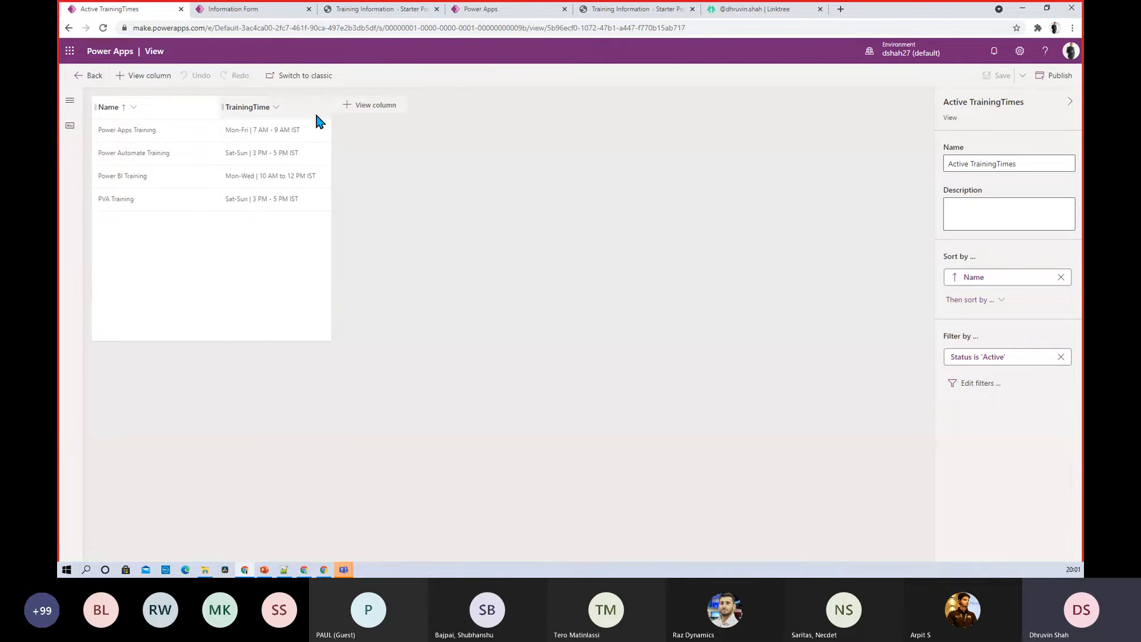
Add the Owner and Record Created On columns to the view from All columns
click(365, 109)
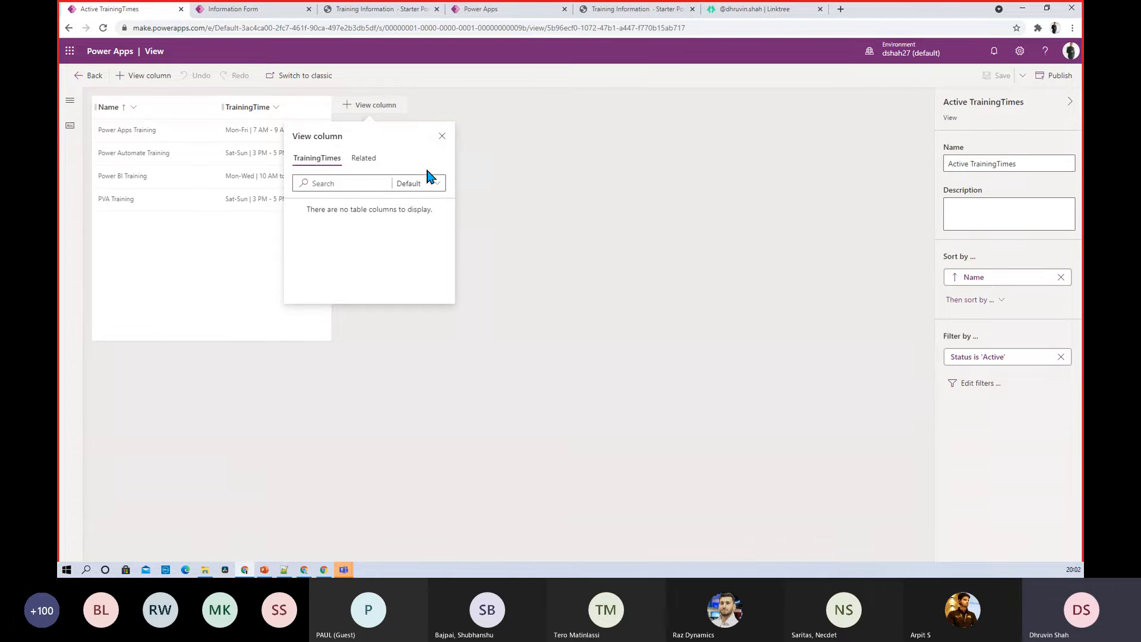
click(352, 183)
click(442, 136)
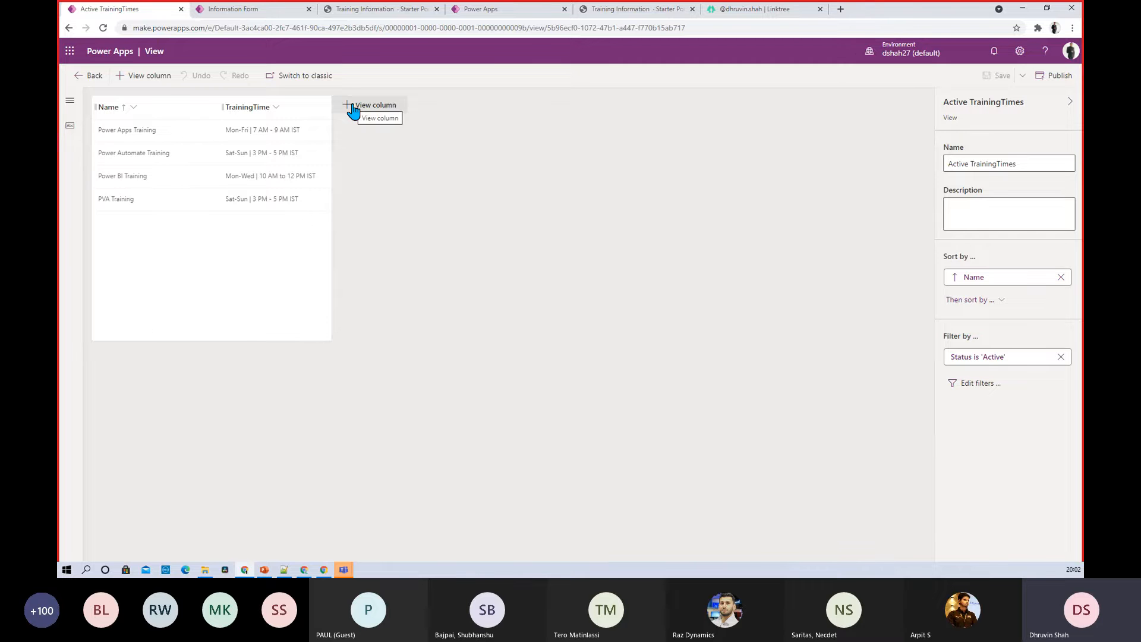
click(69, 125)
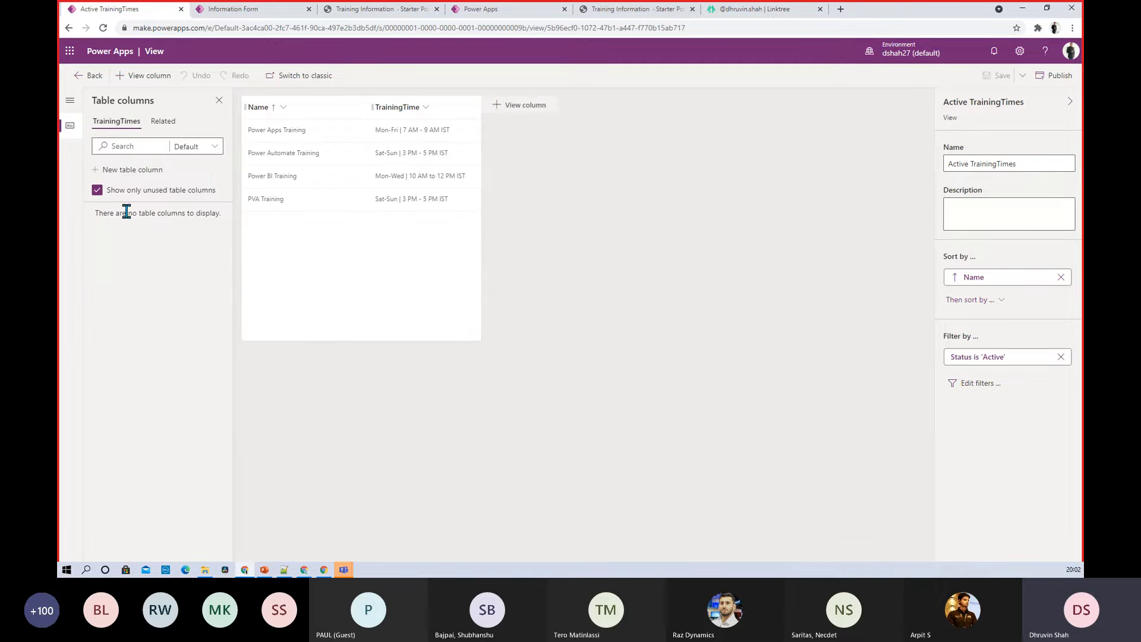
click(209, 148)
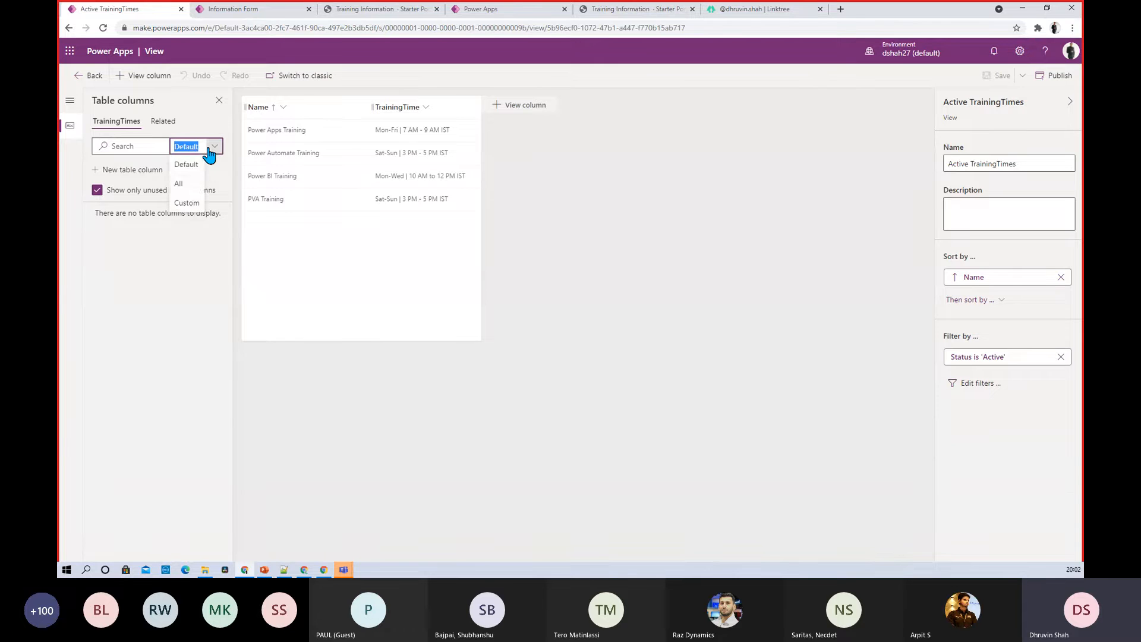
click(192, 187)
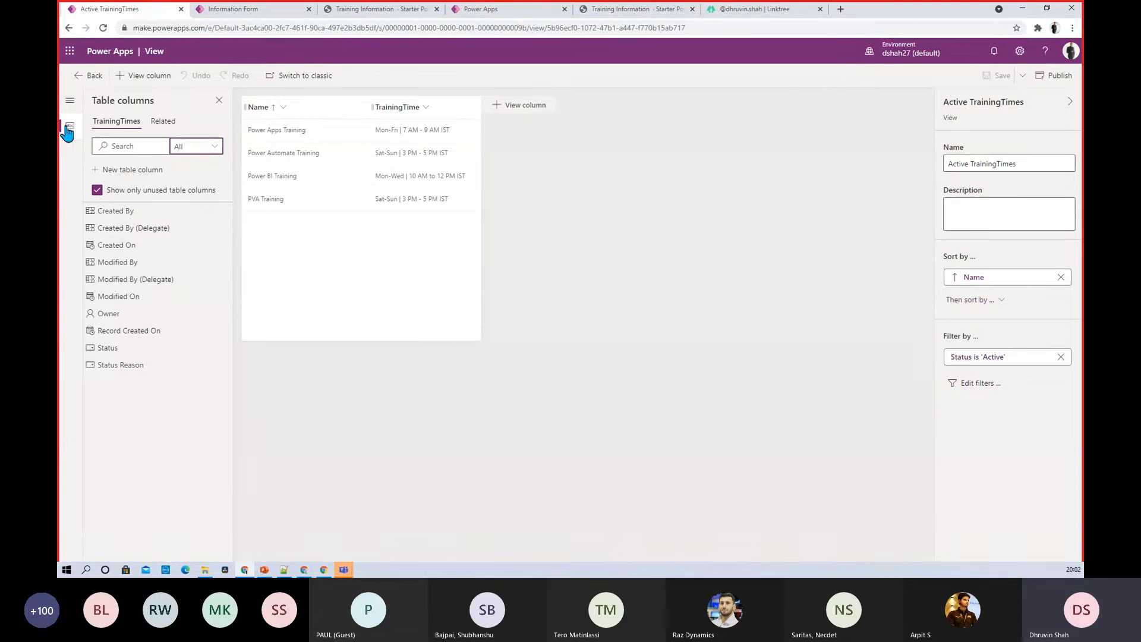
drag(136, 311, 510, 125)
click(117, 324)
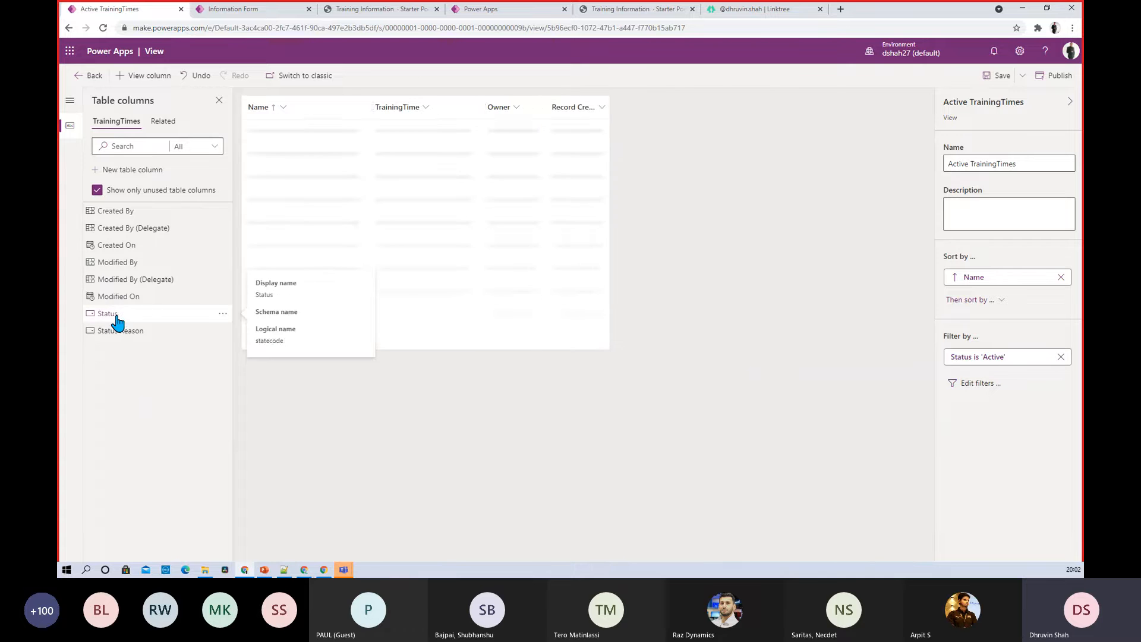
Remove Owner and Record Created On, leaving only Name and TrainingTime columns
click(516, 108)
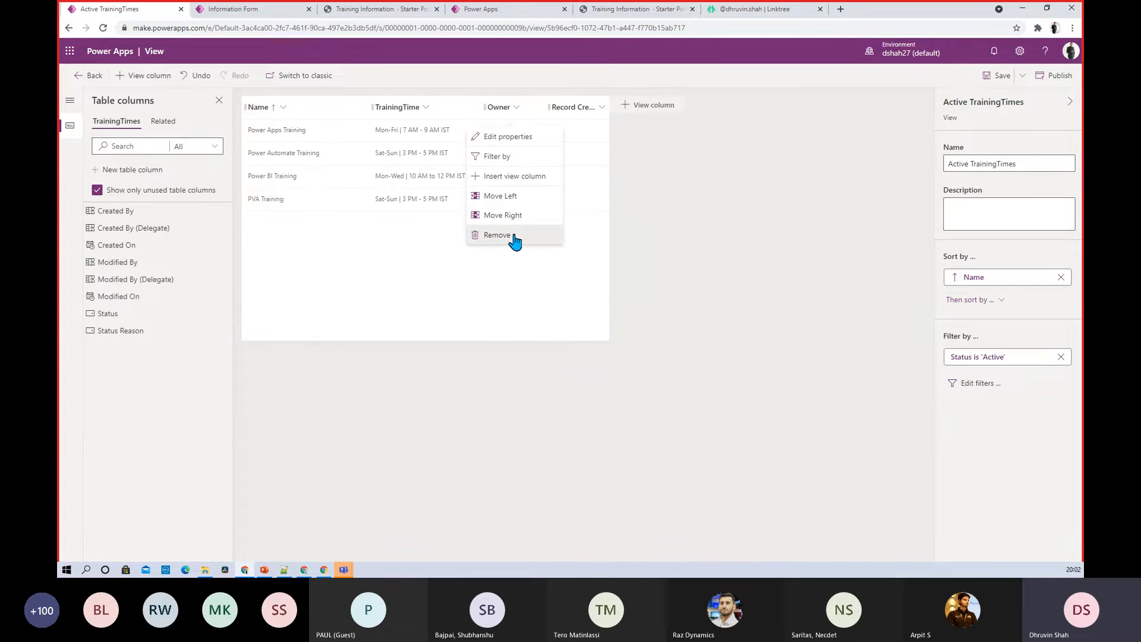
click(511, 235)
click(537, 110)
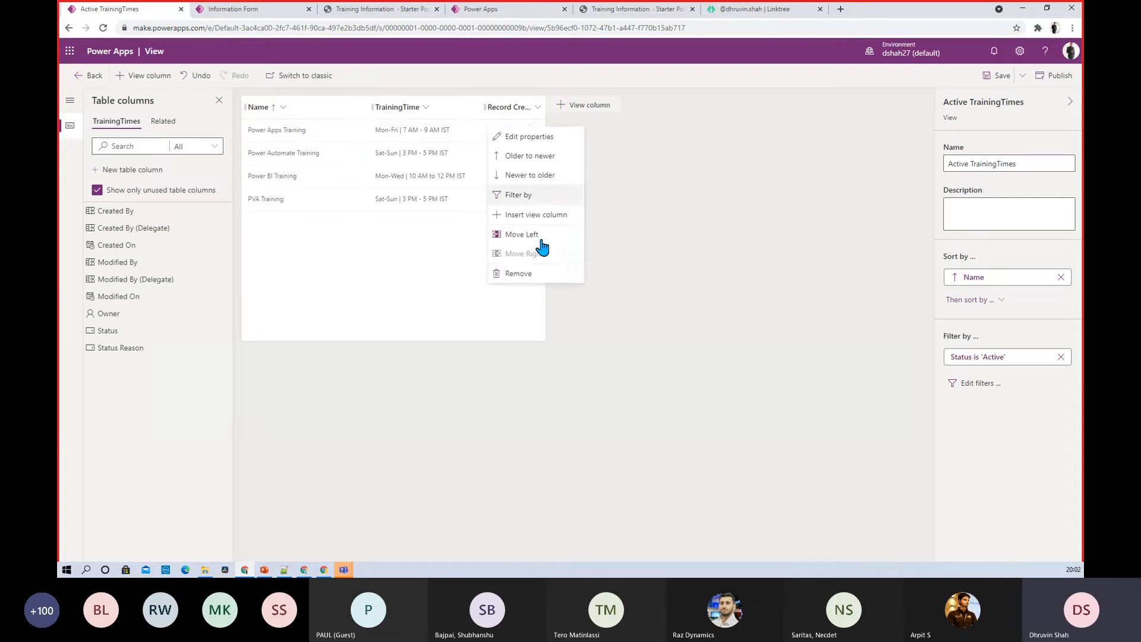
click(527, 276)
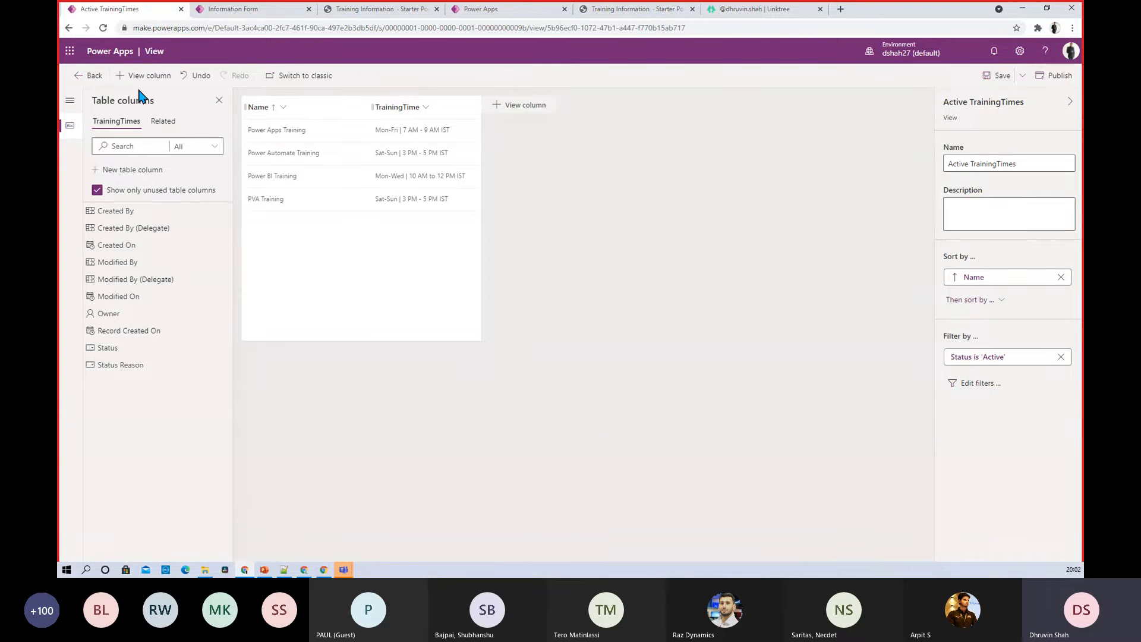
click(484, 11)
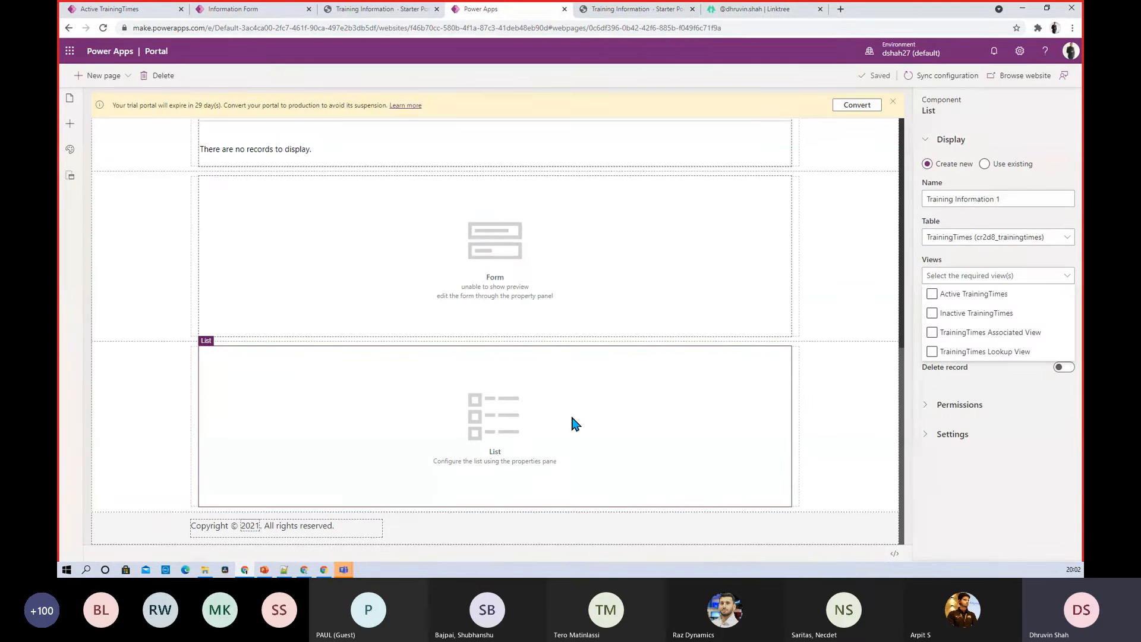
Set the list's view to Active TrainingTimes and review its permission and paging settings
click(992, 334)
click(931, 294)
click(933, 474)
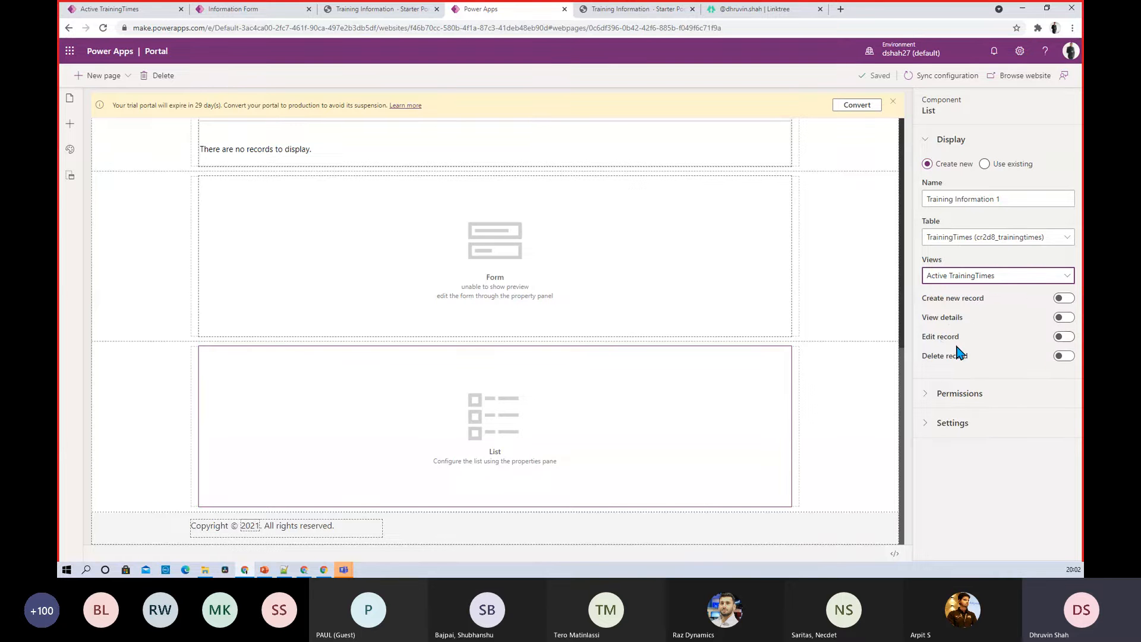
click(928, 395)
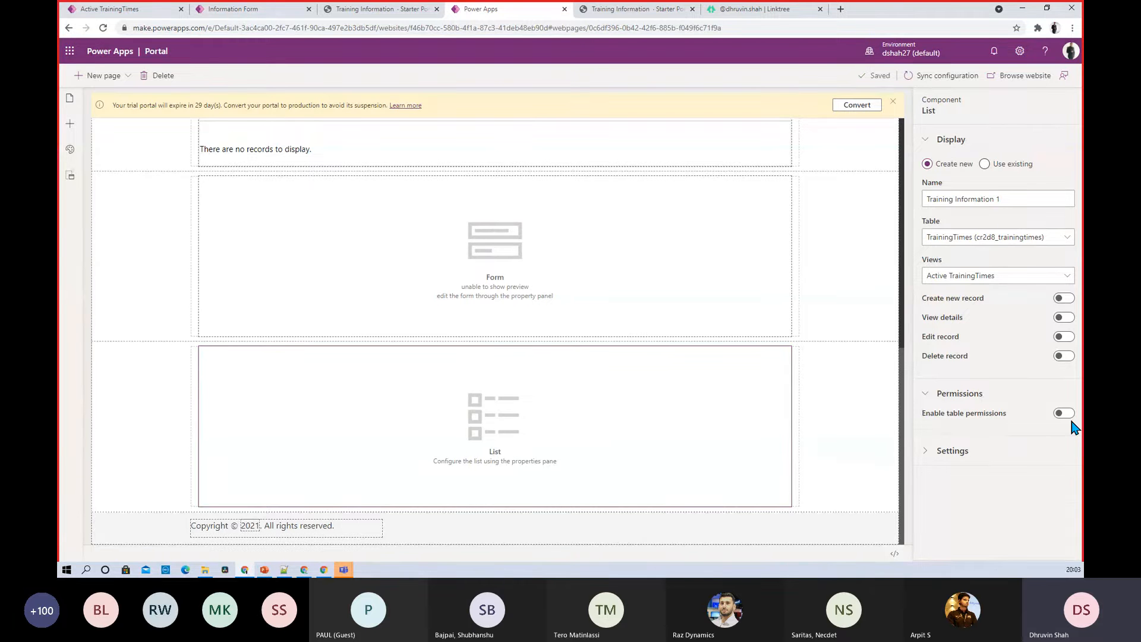
click(952, 451)
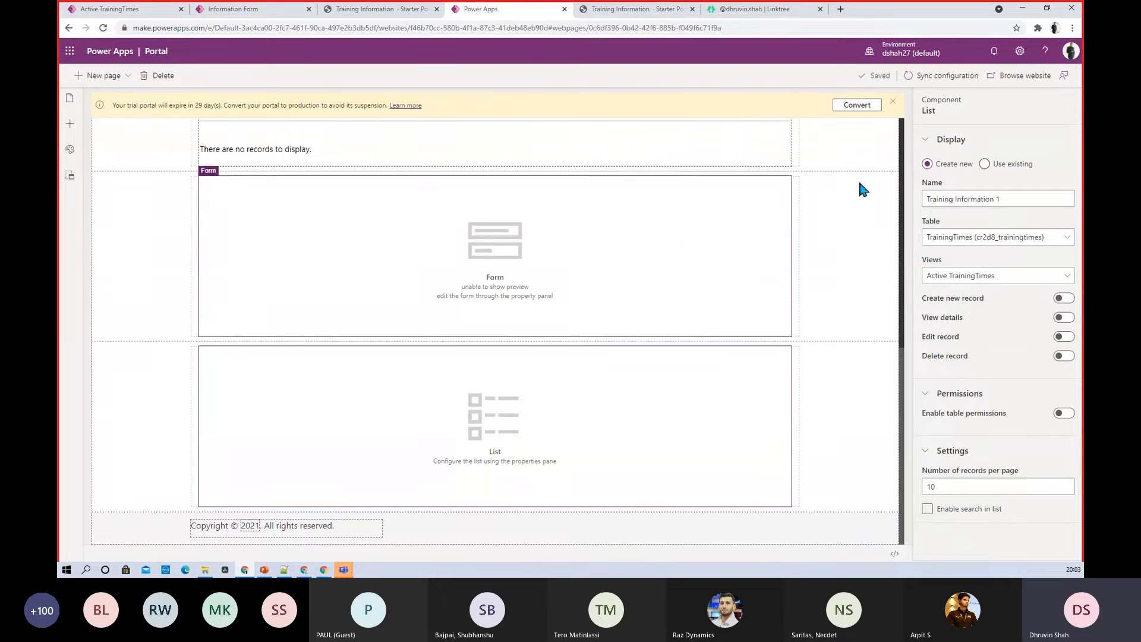
Save the page and open the live website, leaving Portal Studio
click(1021, 88)
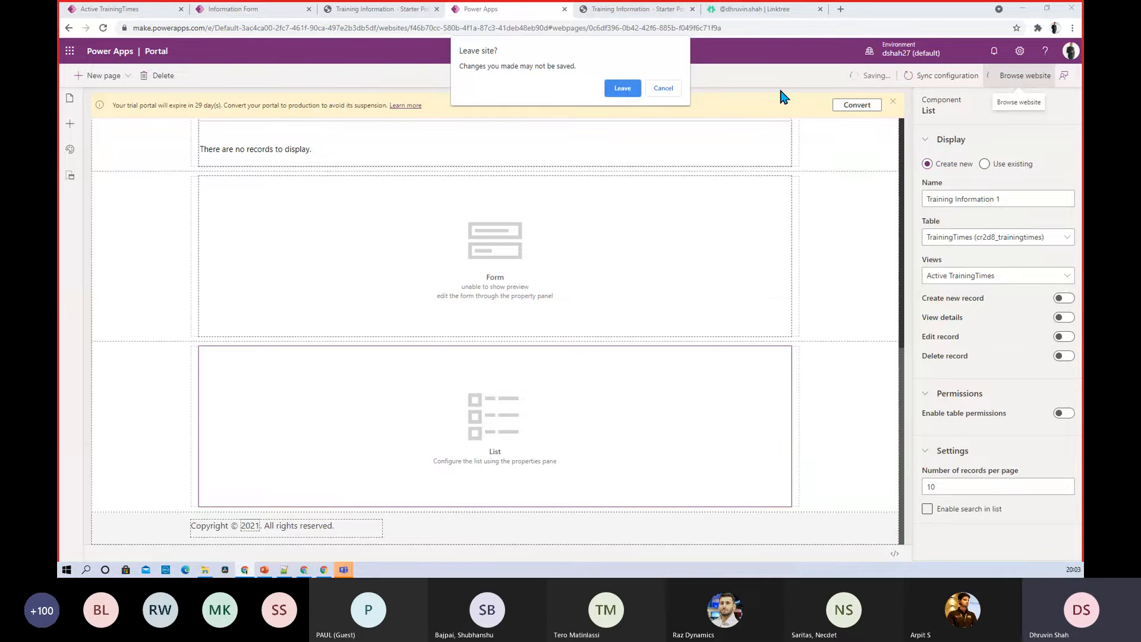
click(663, 91)
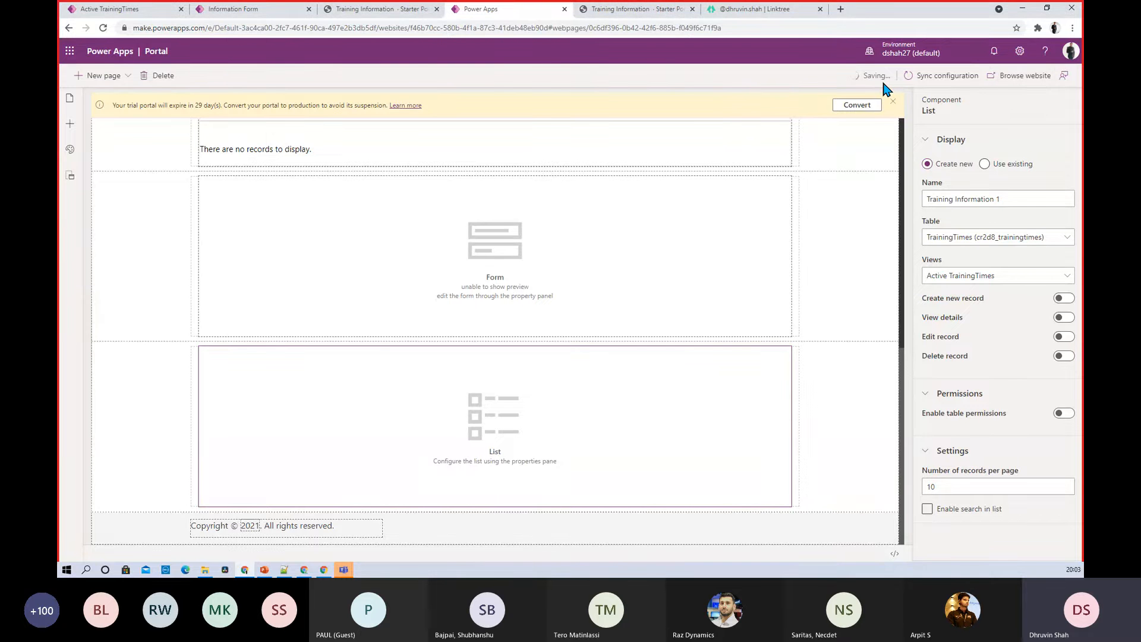
click(1001, 87)
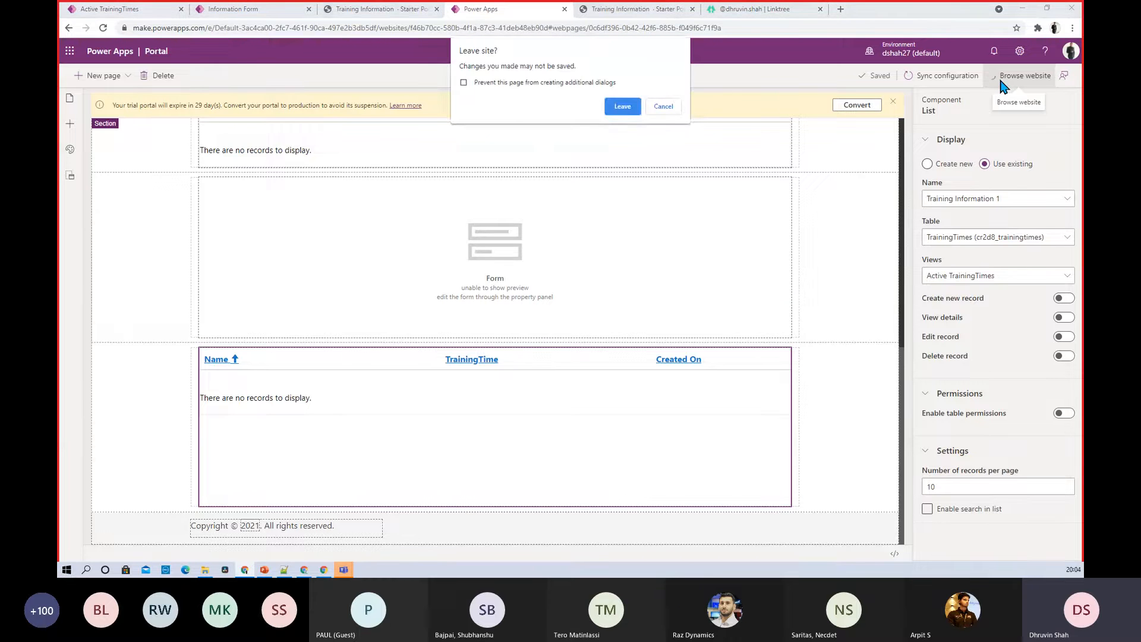
click(623, 108)
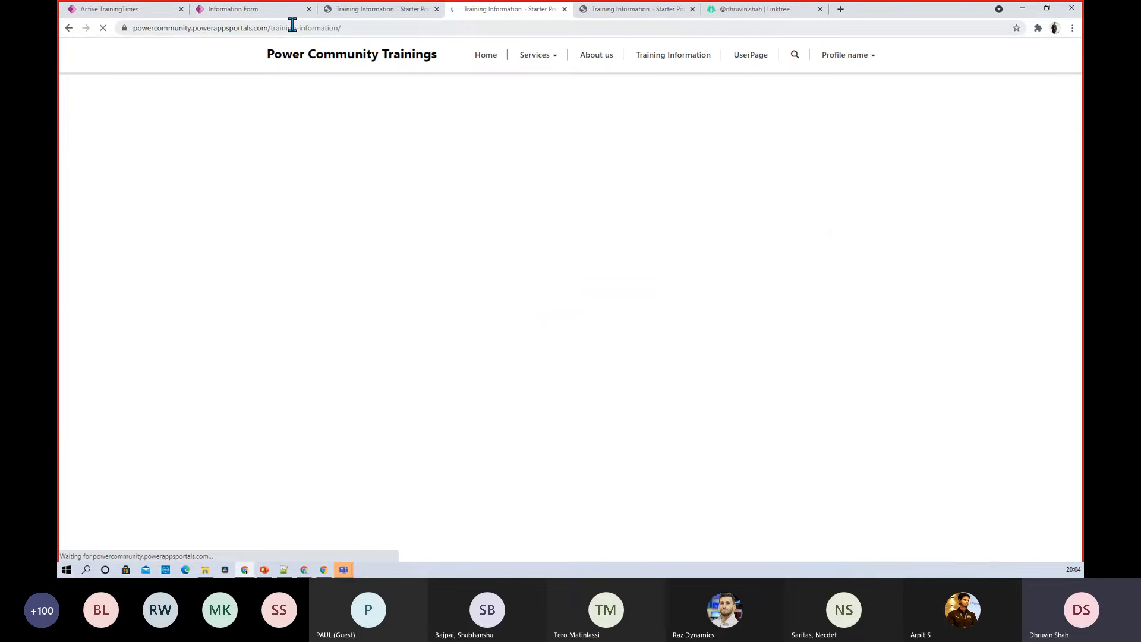
Scroll the live Training Information page to review the four trainings and enrollment form
scroll(579, 303, down, 10)
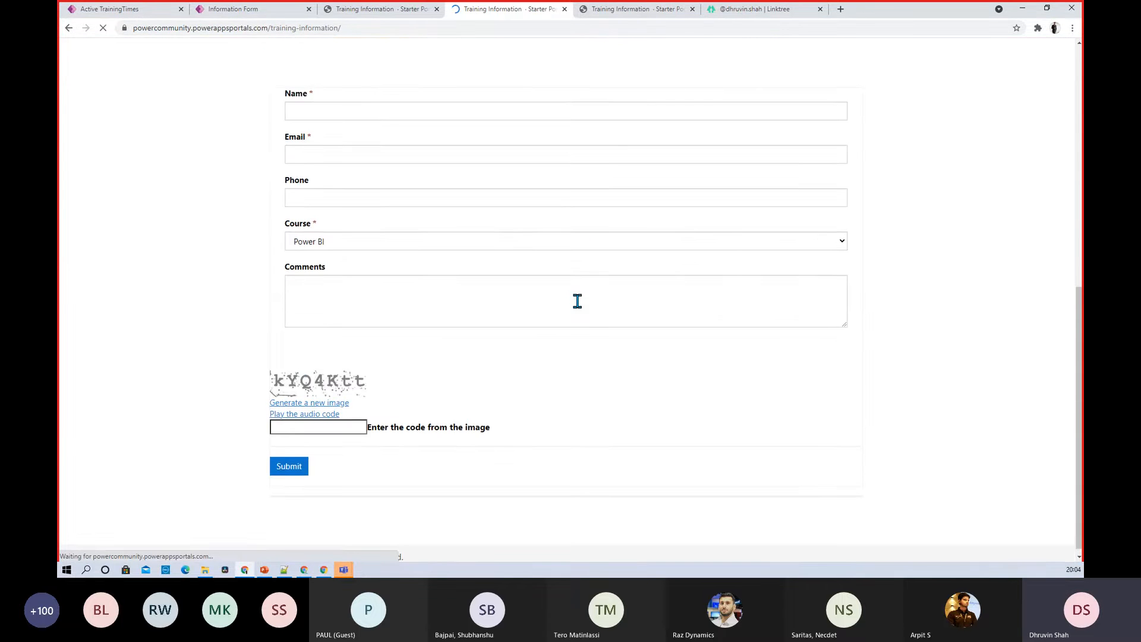
scroll(576, 302, down, 3)
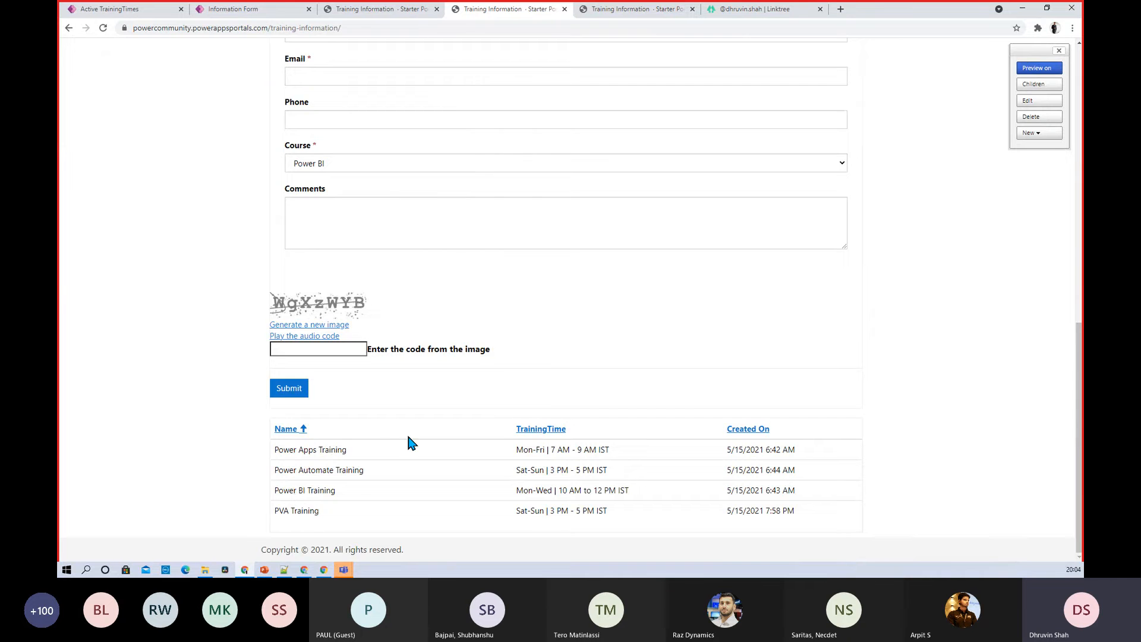
scroll(408, 443, up, 1)
scroll(404, 445, up, 7)
scroll(309, 293, down, 2)
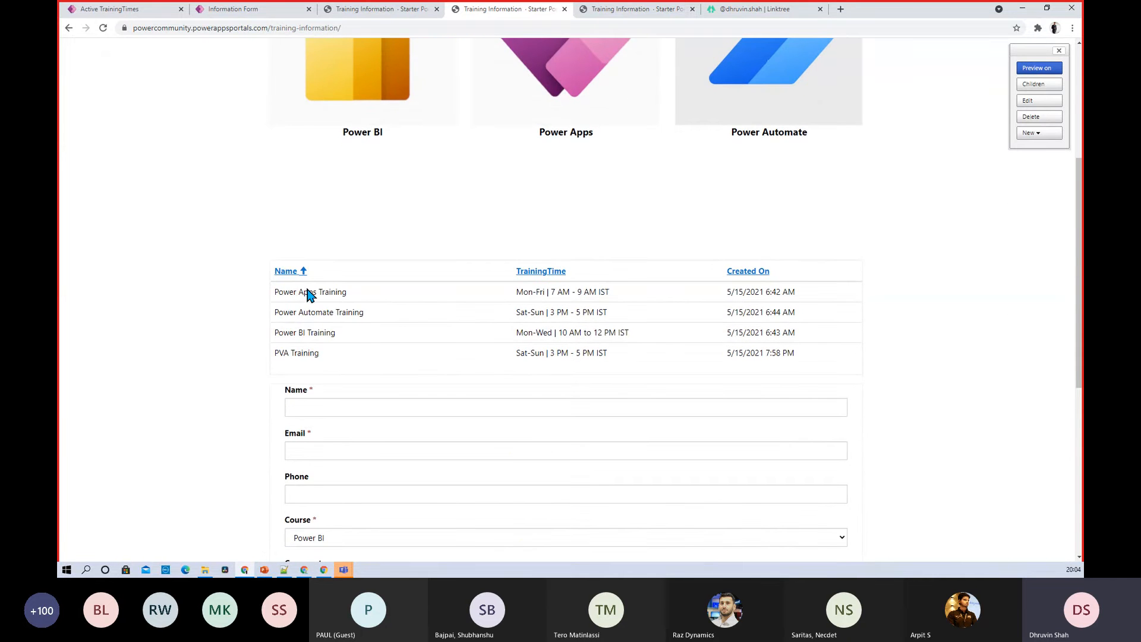
scroll(282, 324, down, 6)
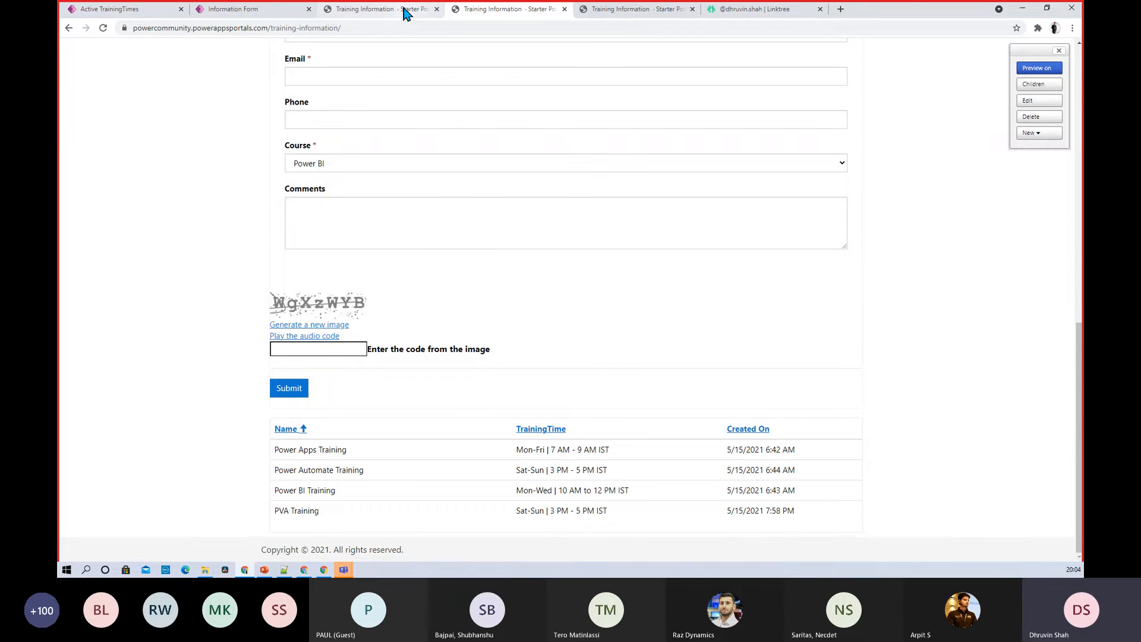
scroll(355, 245, up, 3)
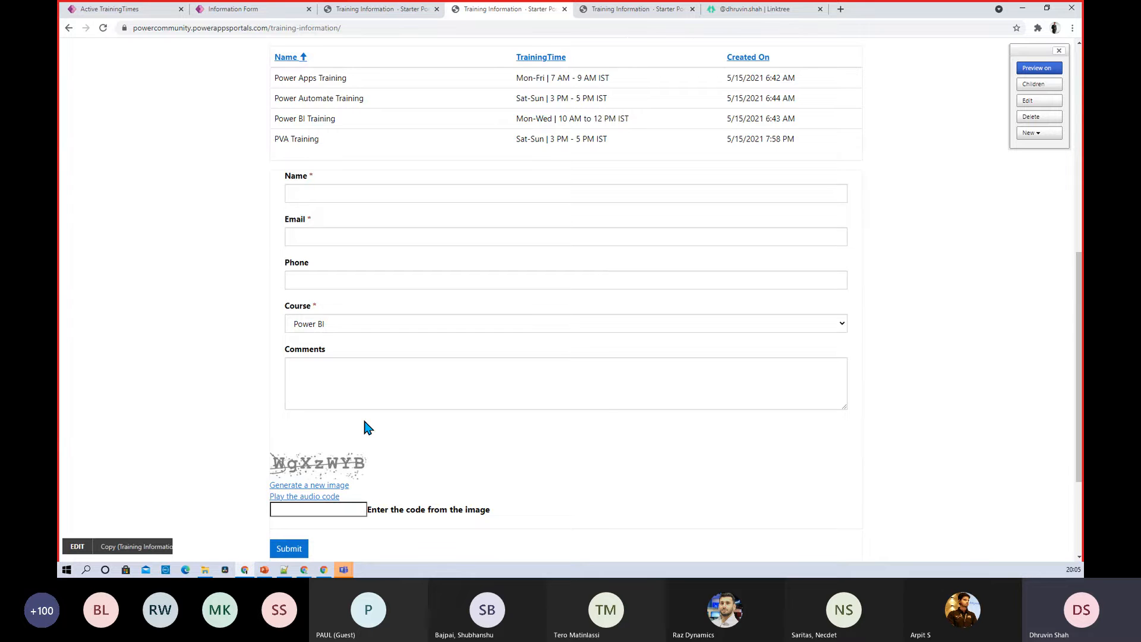
Close the duplicate live Training Information portal tab
click(240, 10)
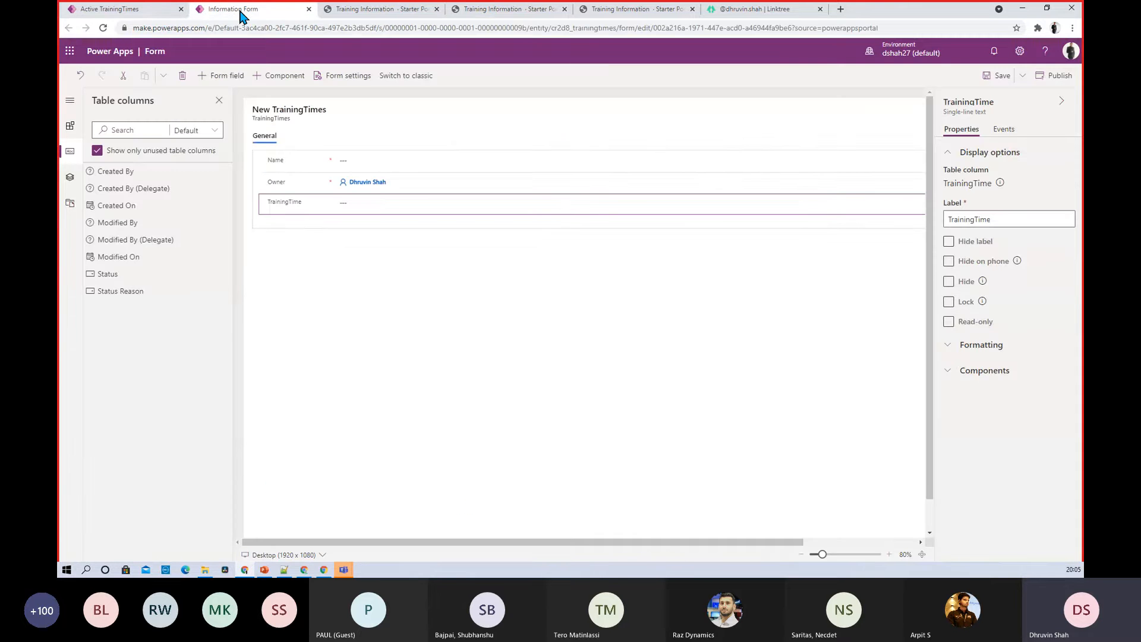
click(142, 13)
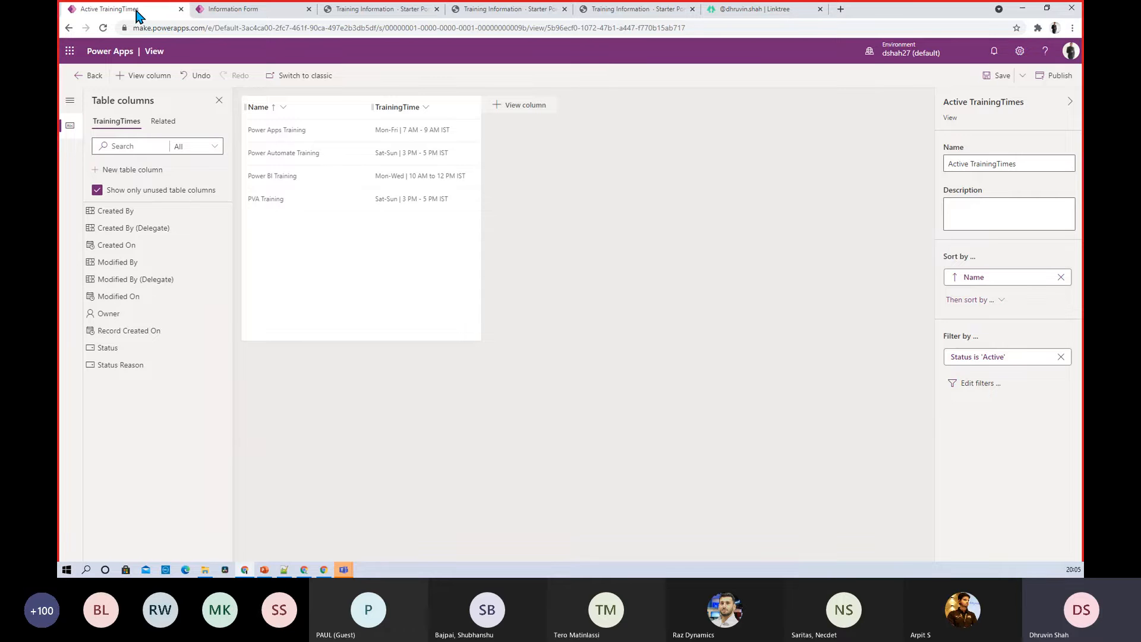
click(80, 75)
click(606, 13)
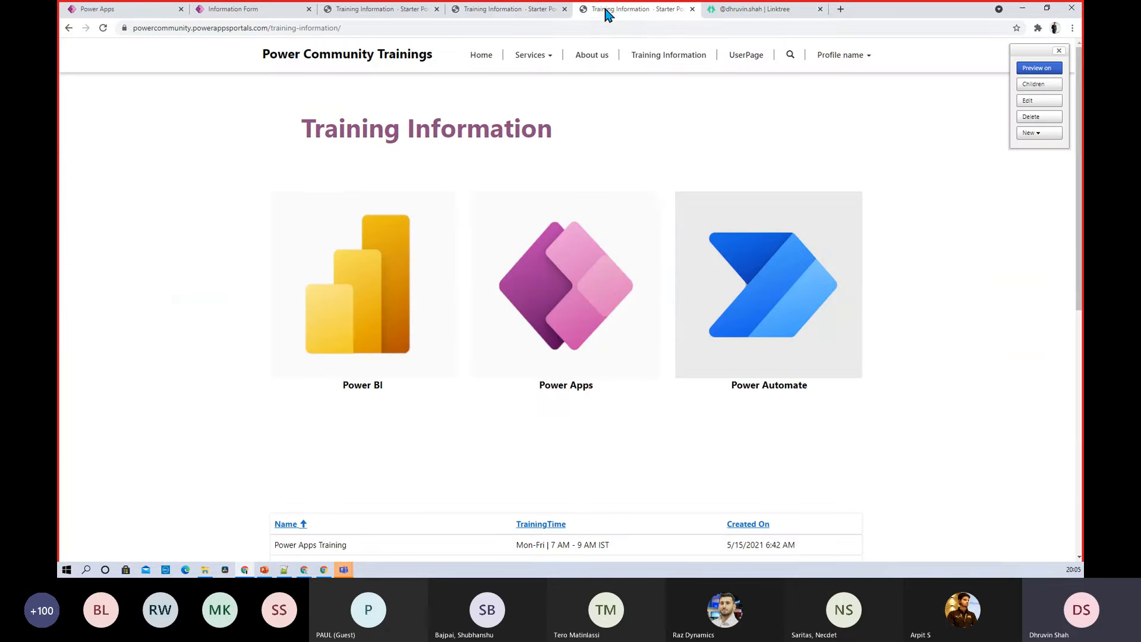
click(508, 12)
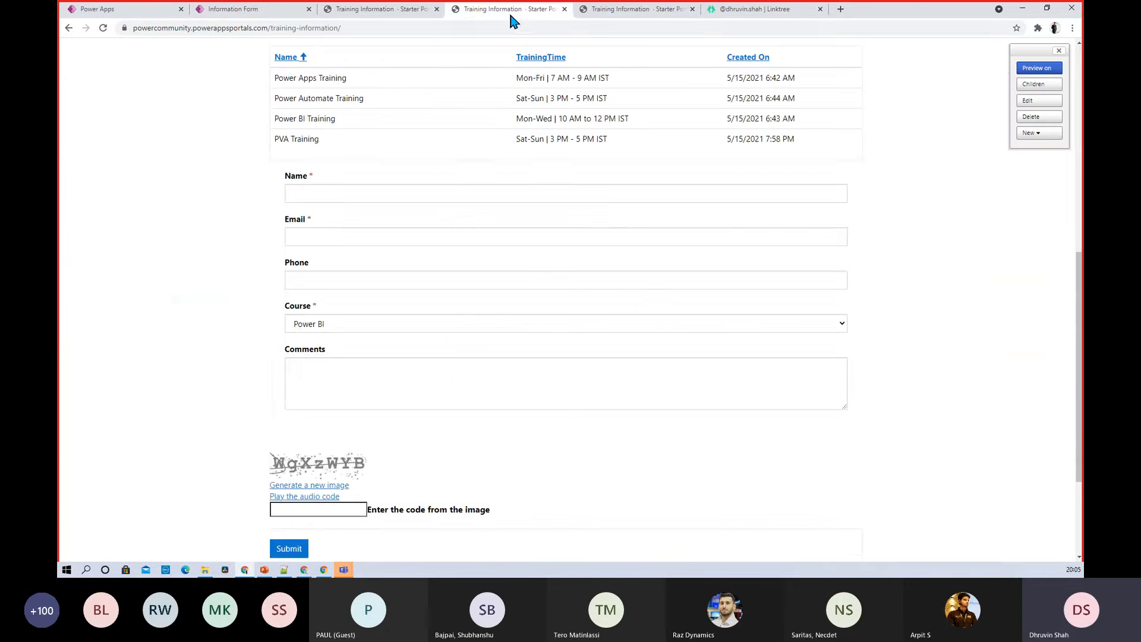
click(564, 10)
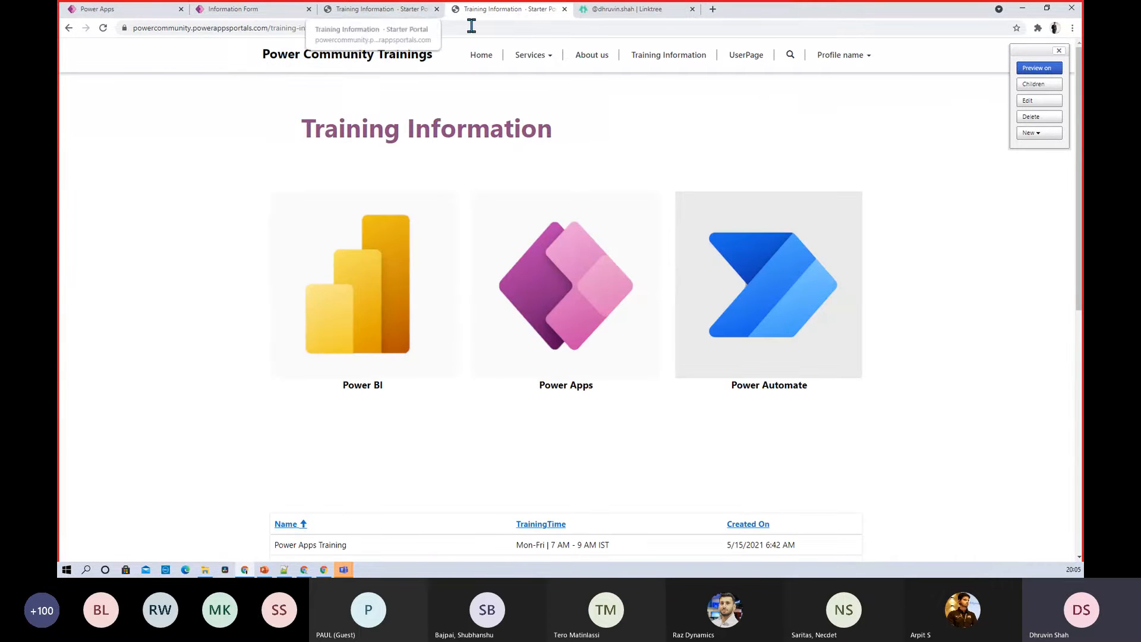
click(131, 12)
Open the Apps list in a new tab and close the form designer without saving
right_click(100, 143)
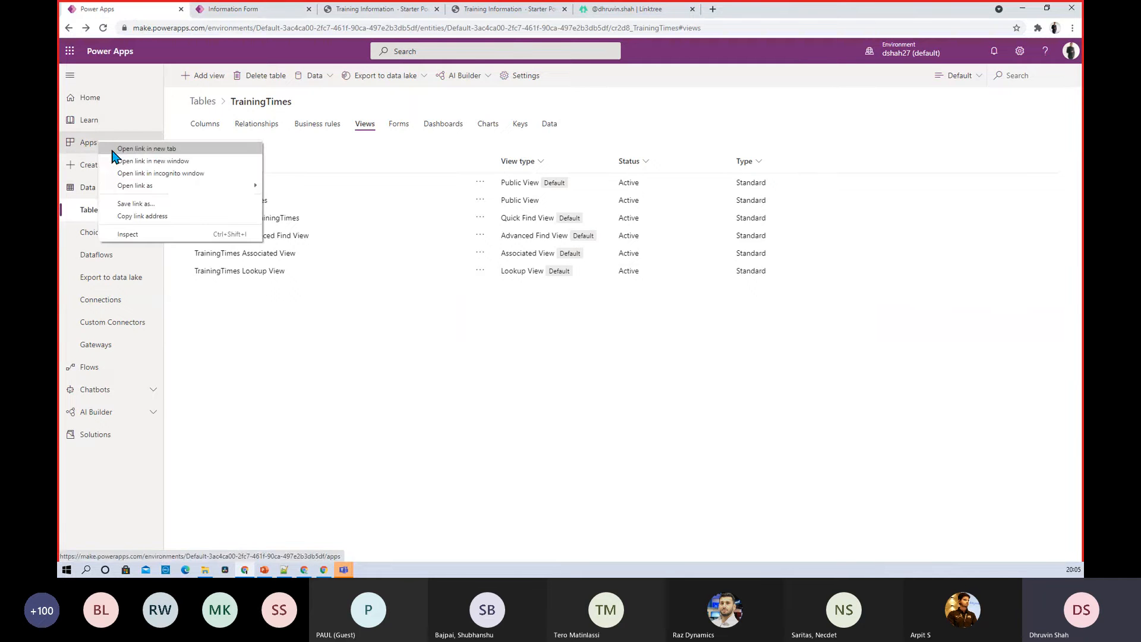
click(113, 151)
click(247, 9)
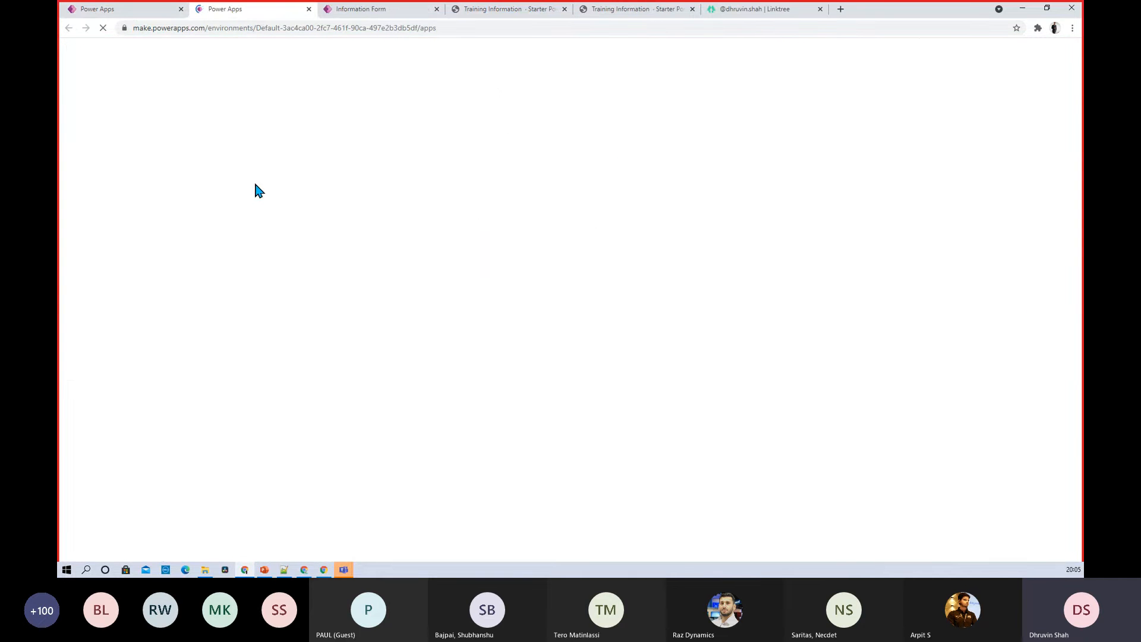
click(413, 11)
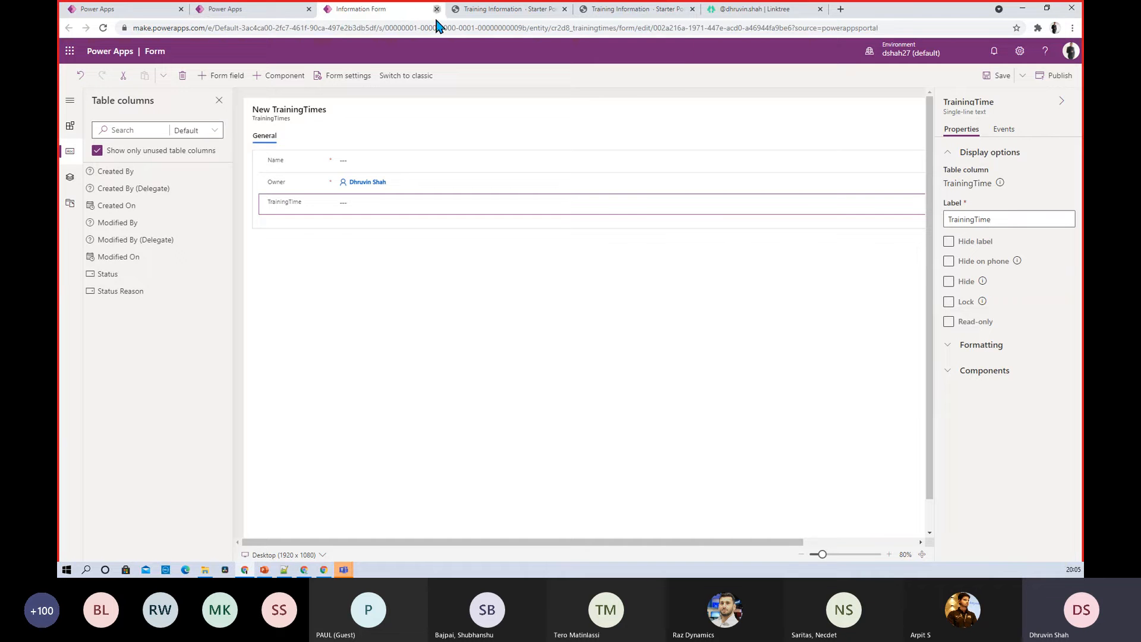
click(437, 8)
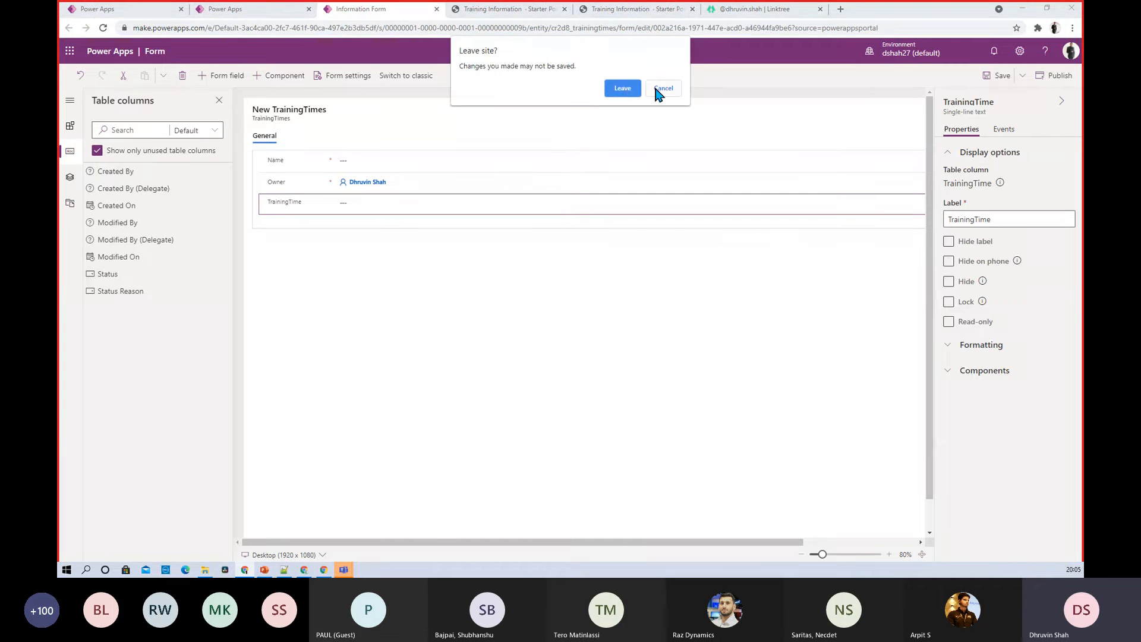
click(623, 88)
click(227, 11)
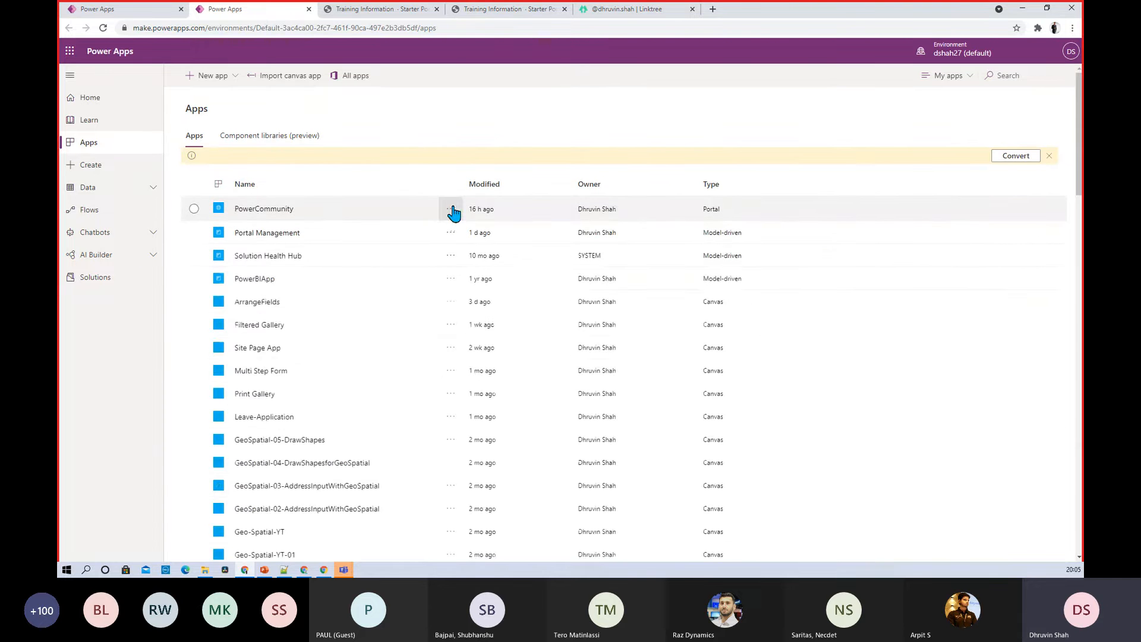
click(452, 209)
click(461, 229)
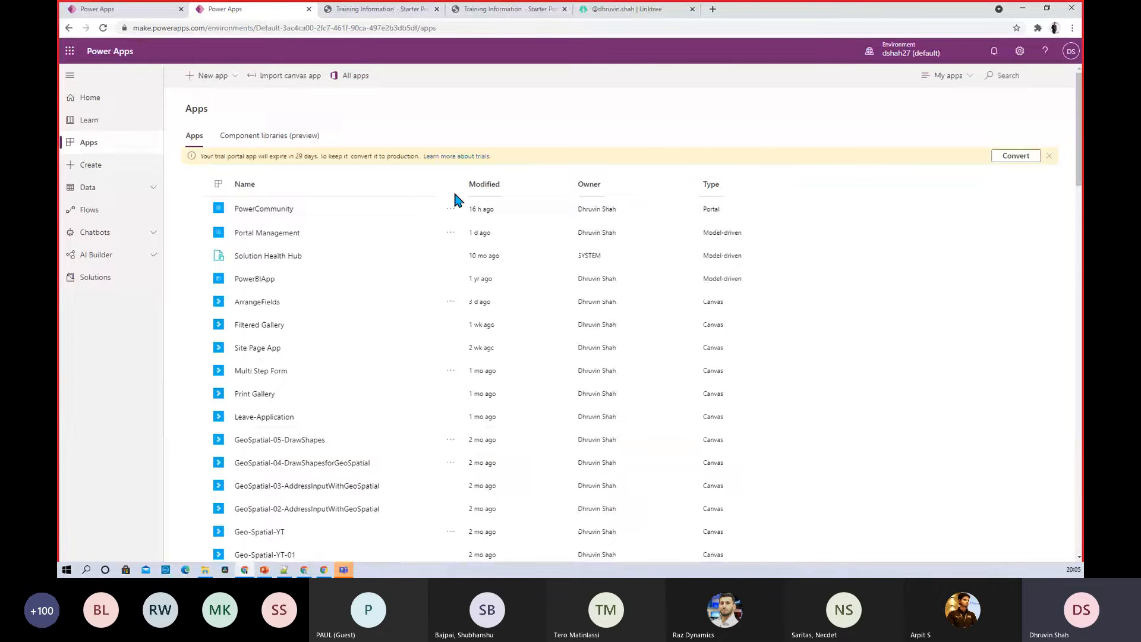
Search the tables for 'enr' and open the Enrollment table
click(113, 9)
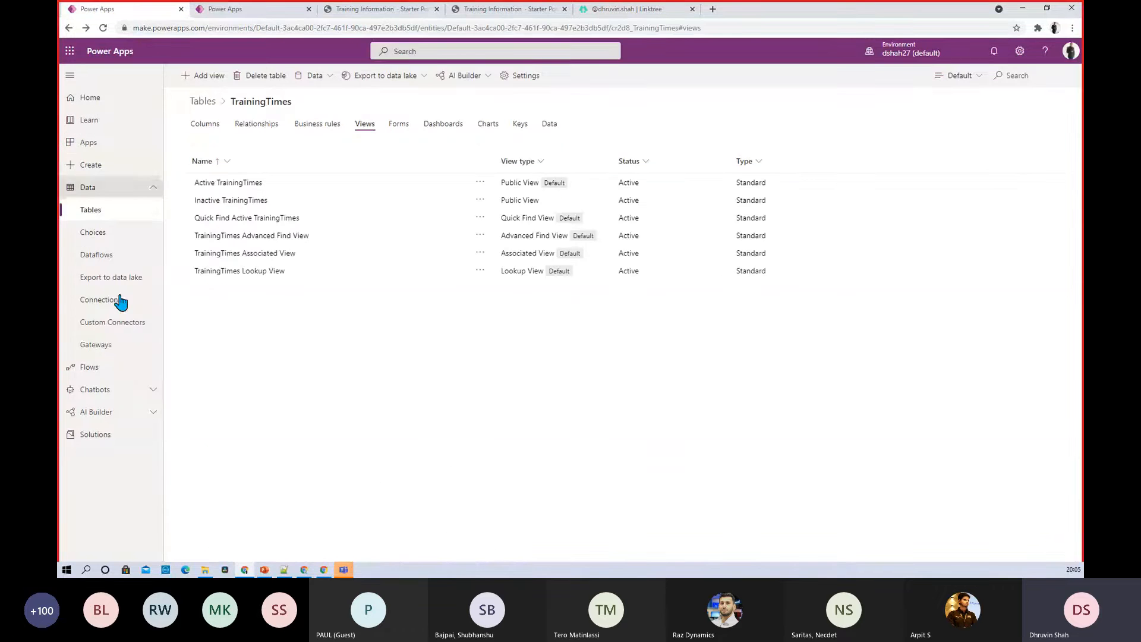
click(112, 218)
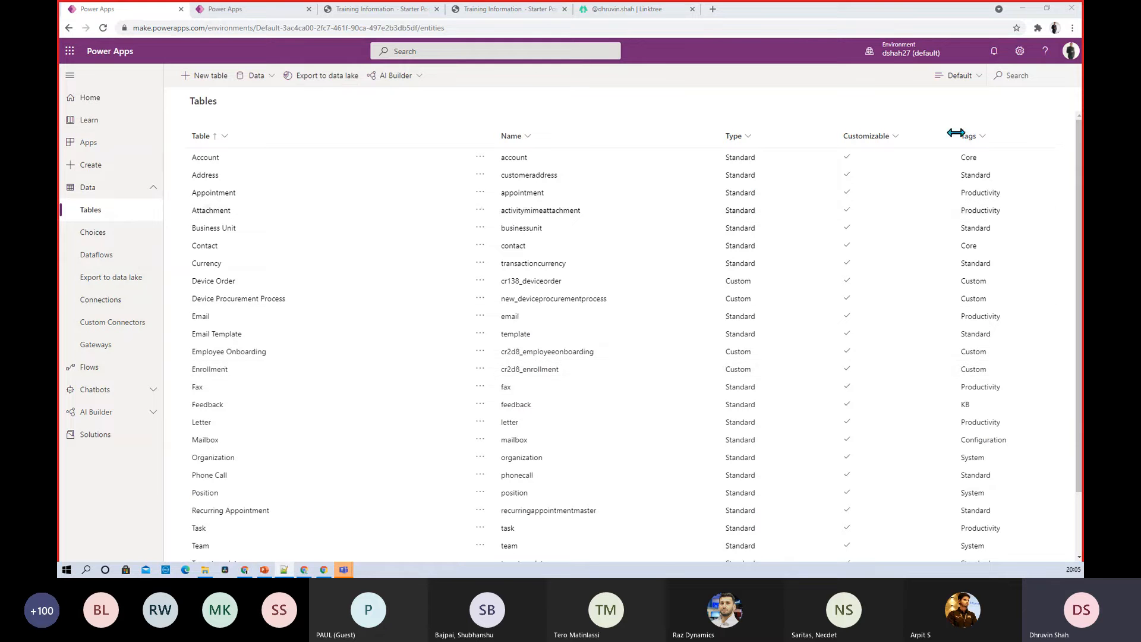
click(1026, 79)
text(enr)
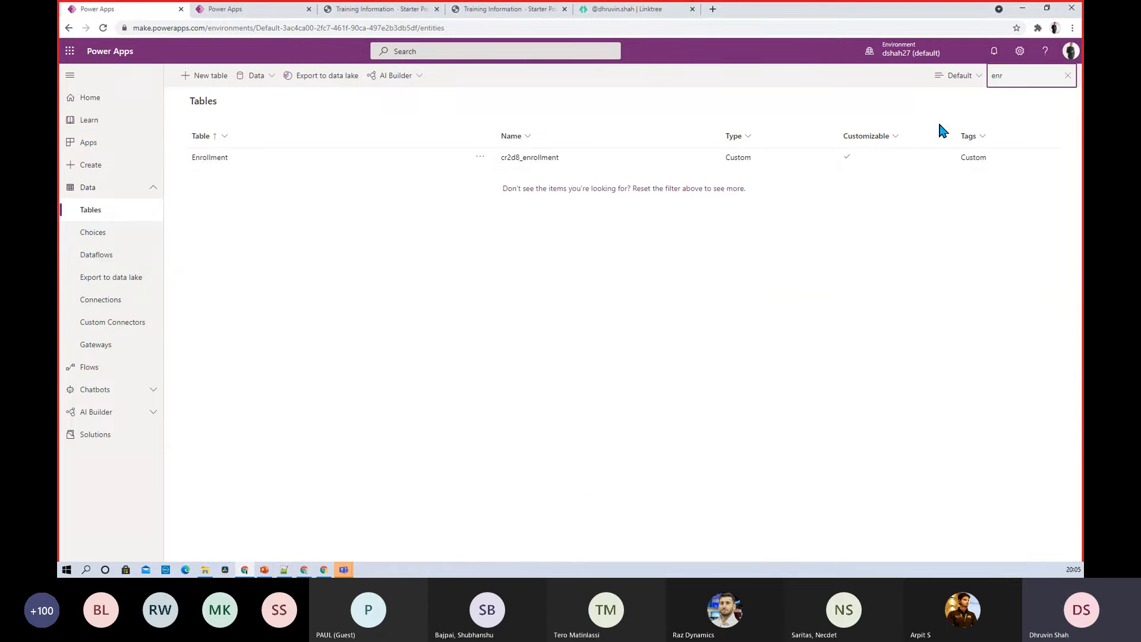
click(215, 157)
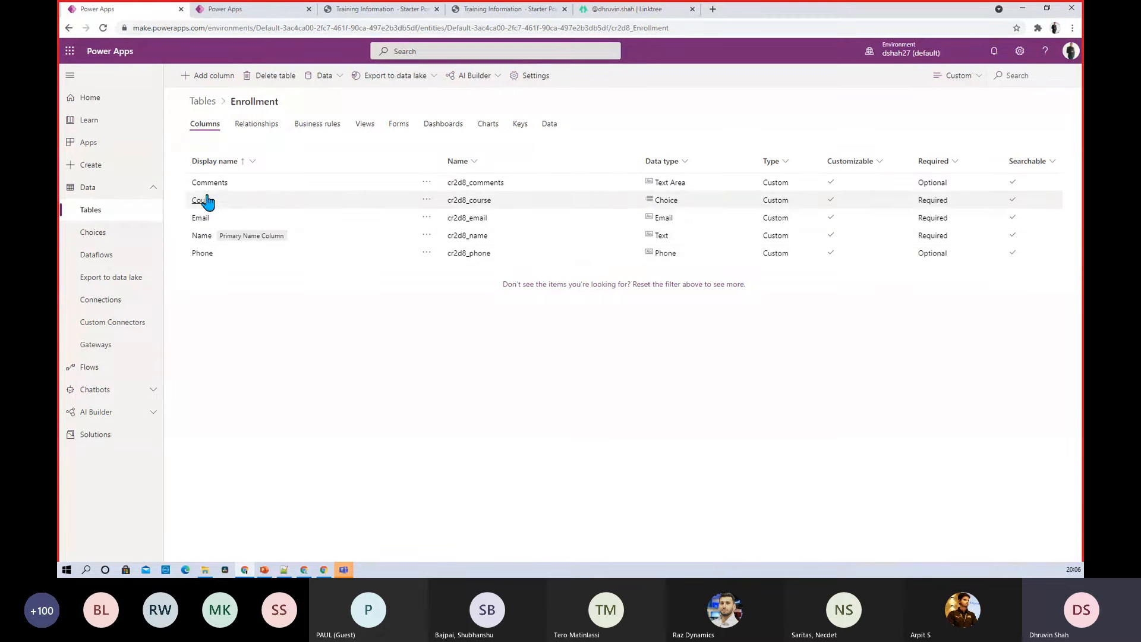
Start a new Enrollment column and show its data type choices
click(213, 84)
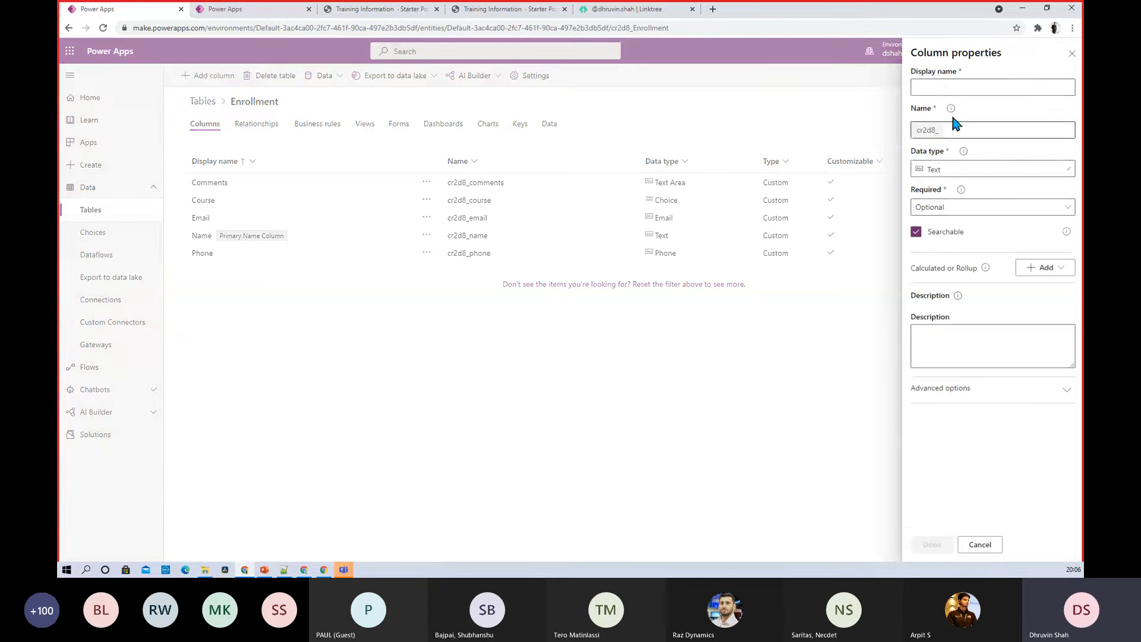
click(954, 83)
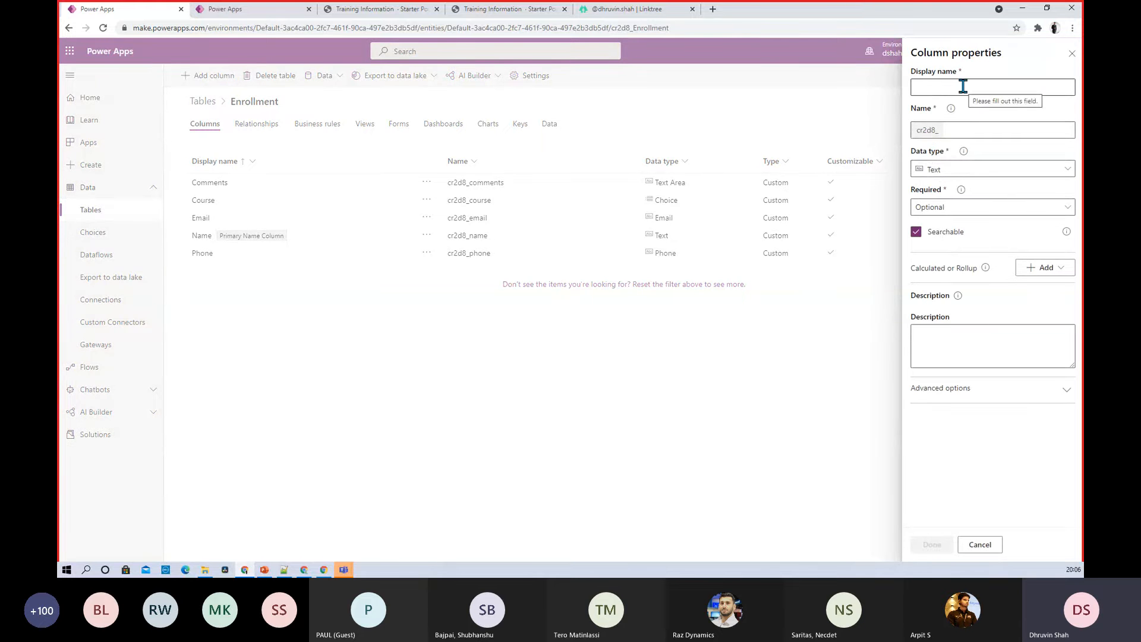
click(935, 171)
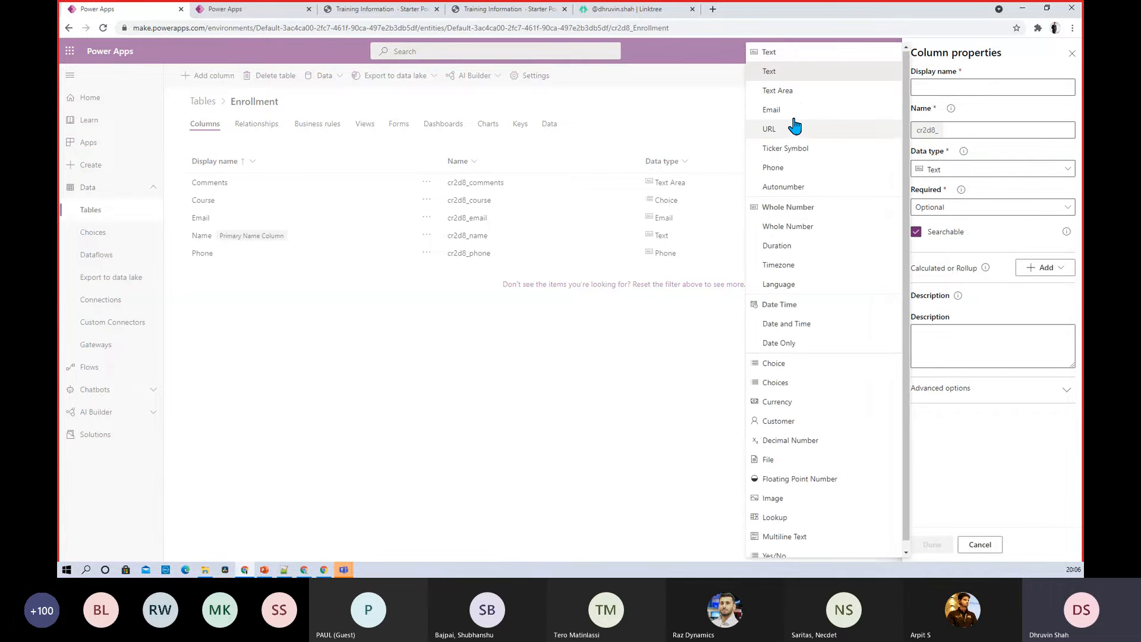
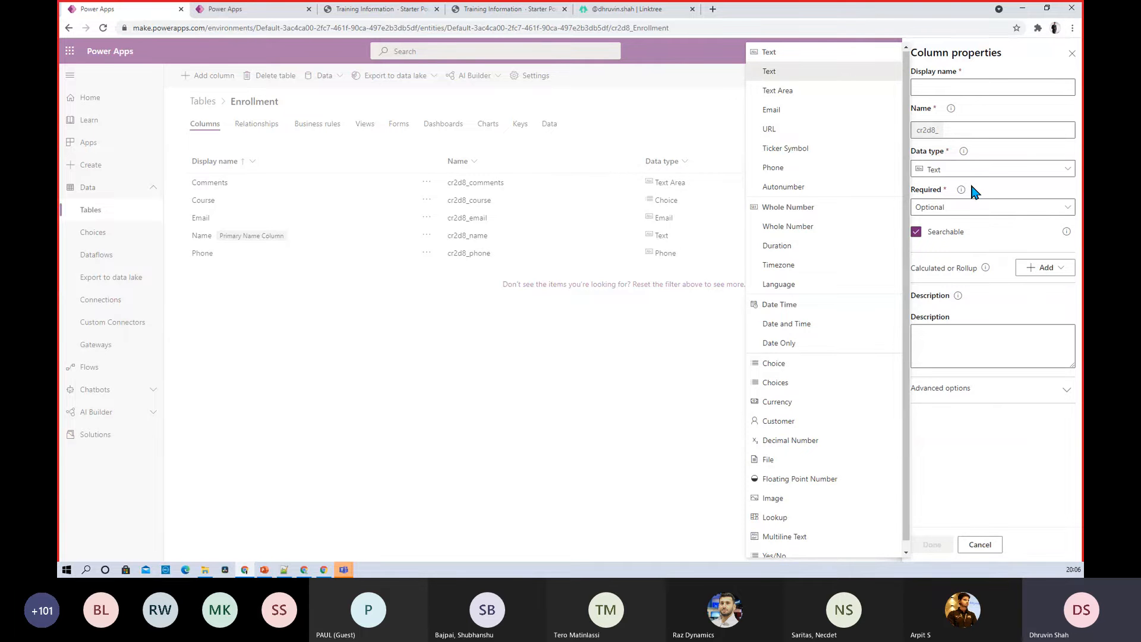
Discard the unfinished Enrollment column and show the Enrollment table's three forms
click(1072, 53)
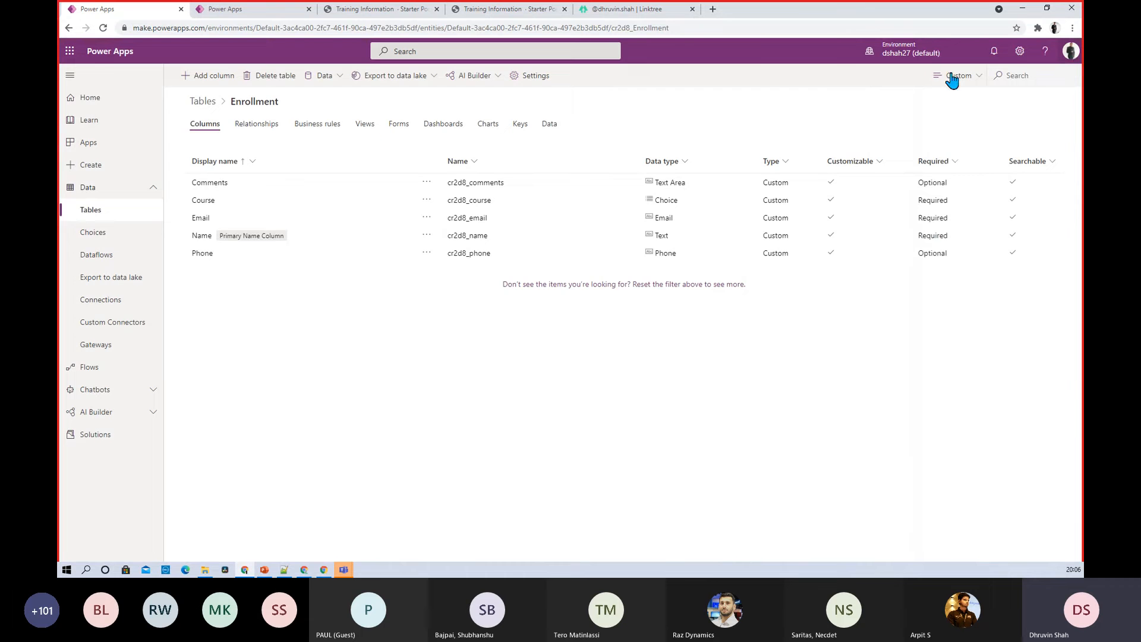
click(398, 126)
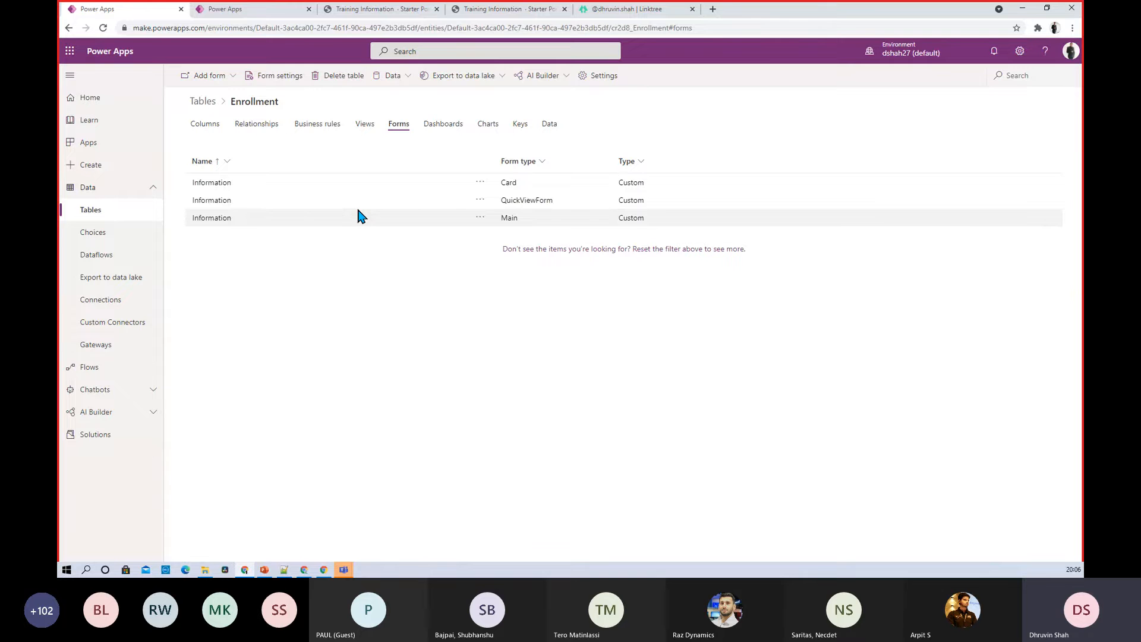
Edit the Information QuickViewForm of the Enrollment table in a new browser tab
click(480, 199)
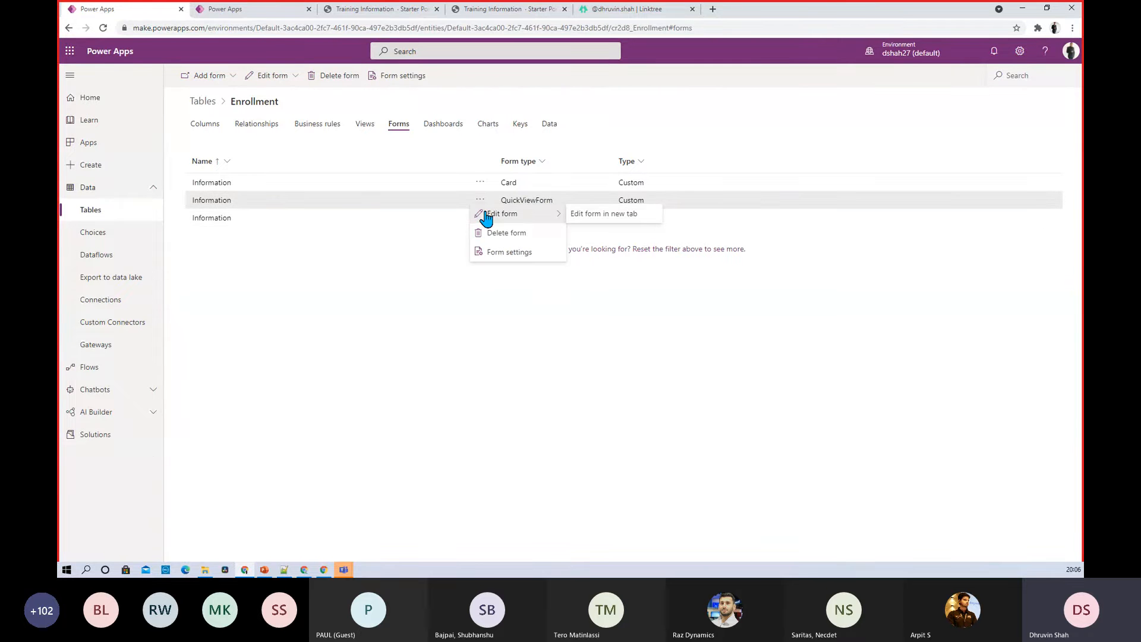
click(585, 214)
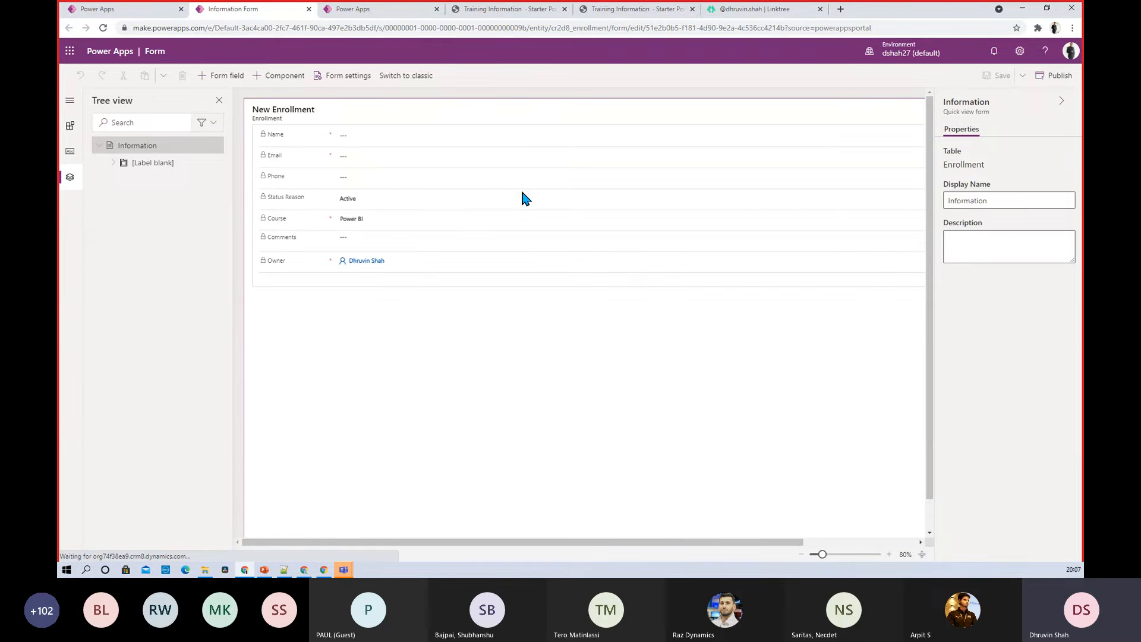
List all Enrollment table columns, including ones already on the form, in the Table columns pane
scroll(385, 138, right, 2)
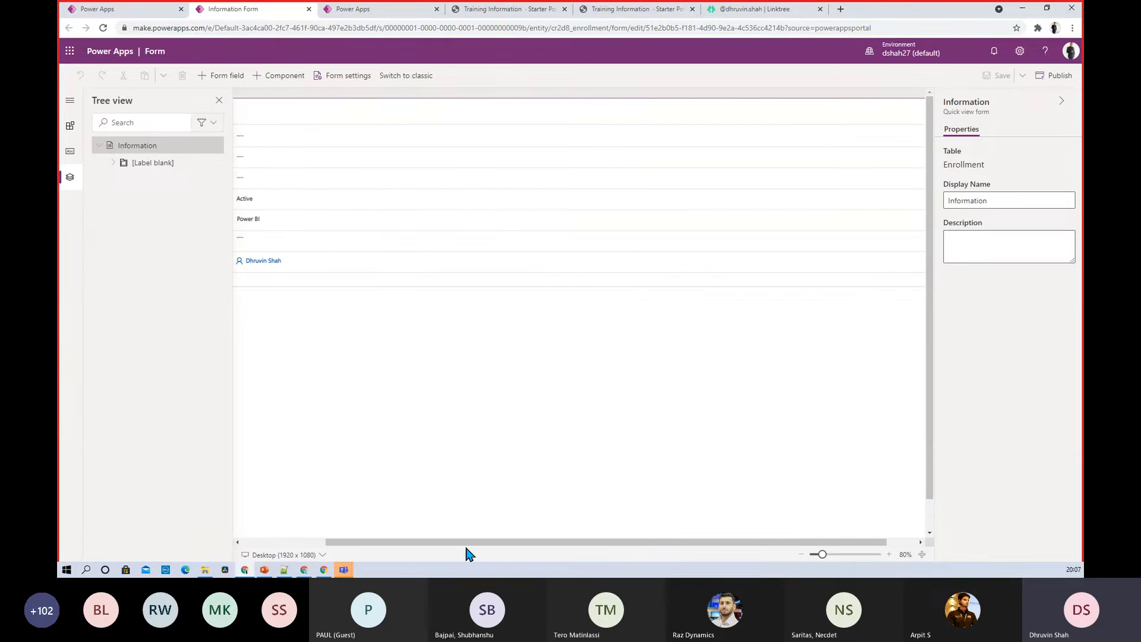
drag(461, 543, 372, 543)
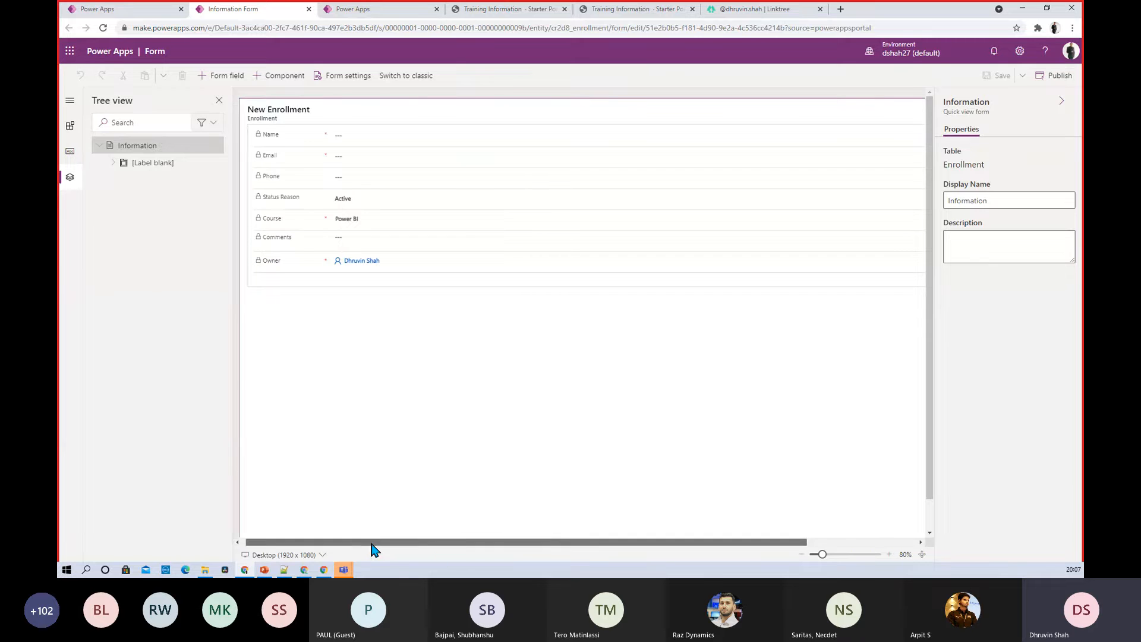
click(291, 142)
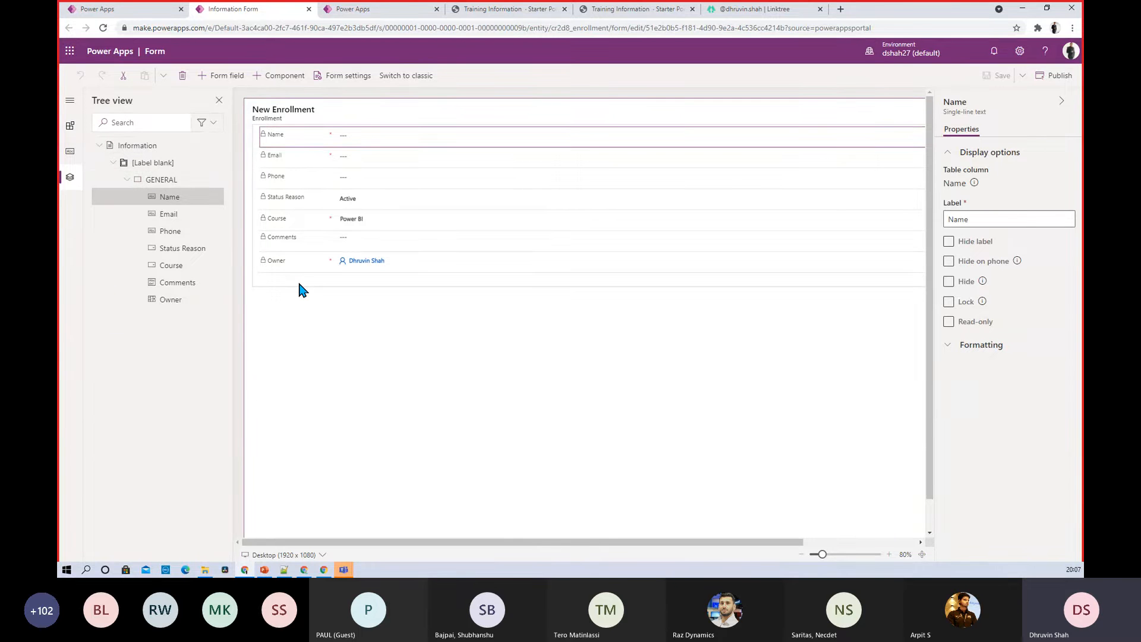
click(70, 153)
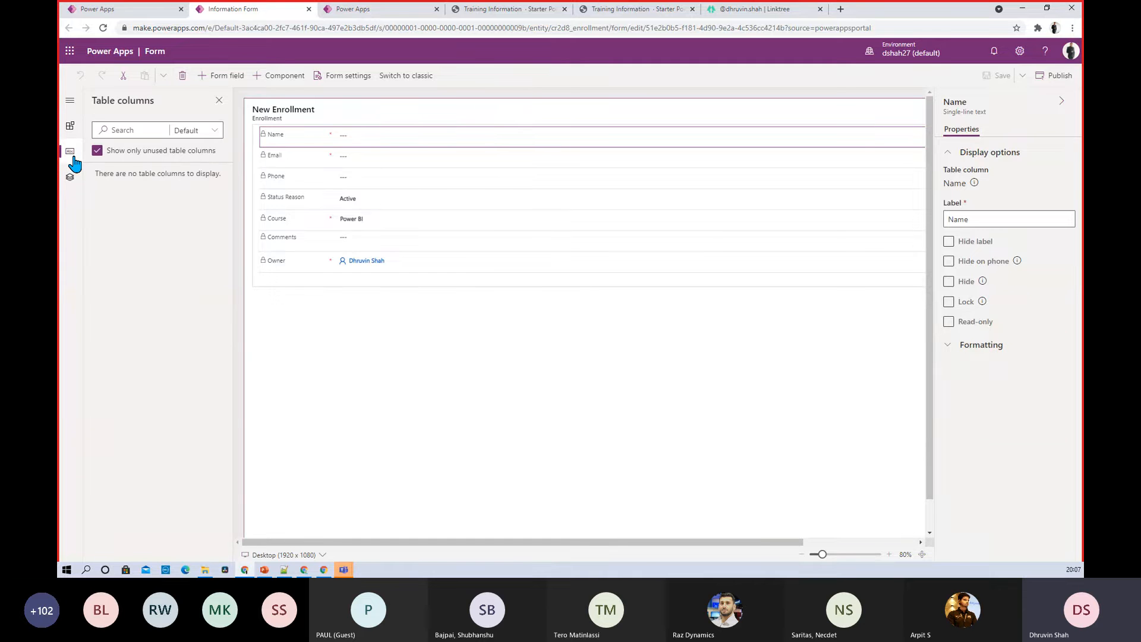
click(211, 141)
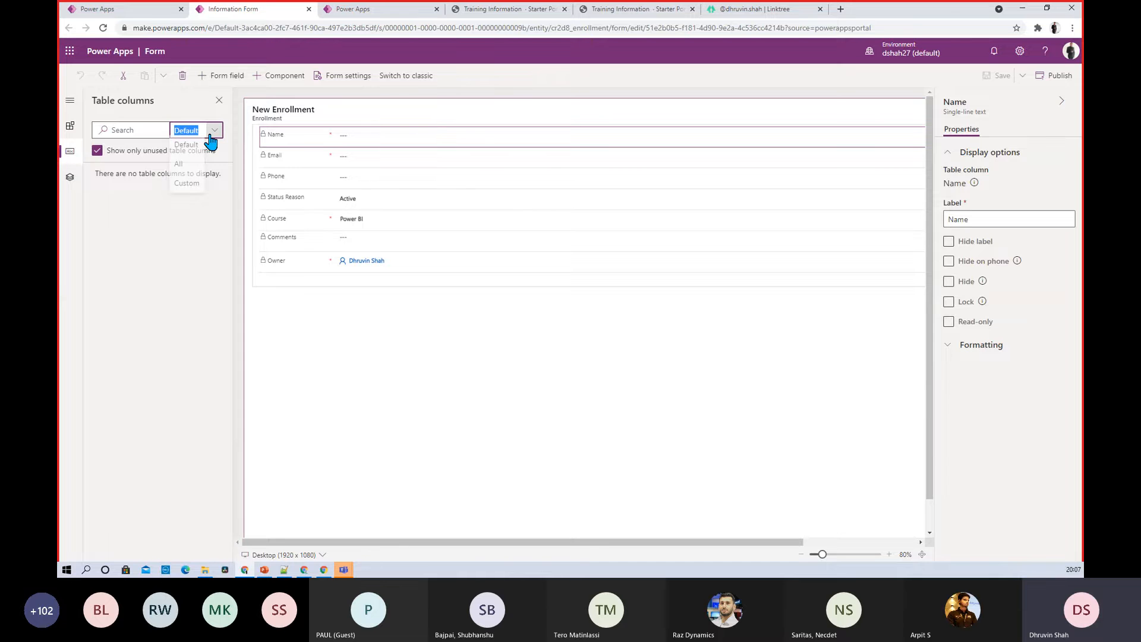
click(178, 163)
click(96, 150)
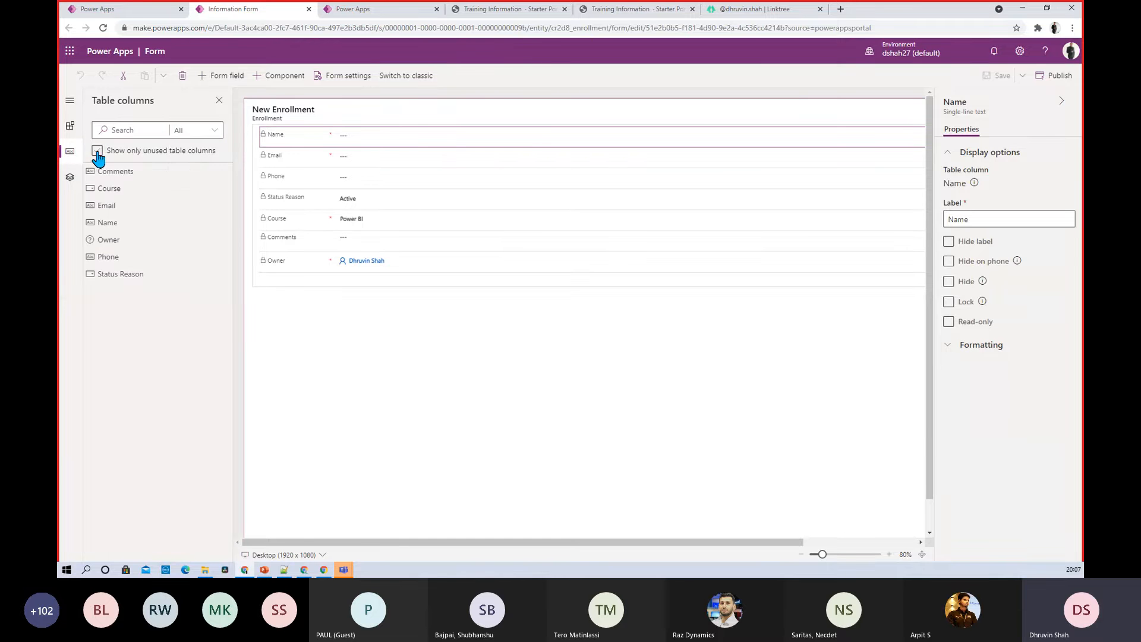
Drag Comments onto the form below Owner, then delete the duplicate field
mouse_move(125, 173)
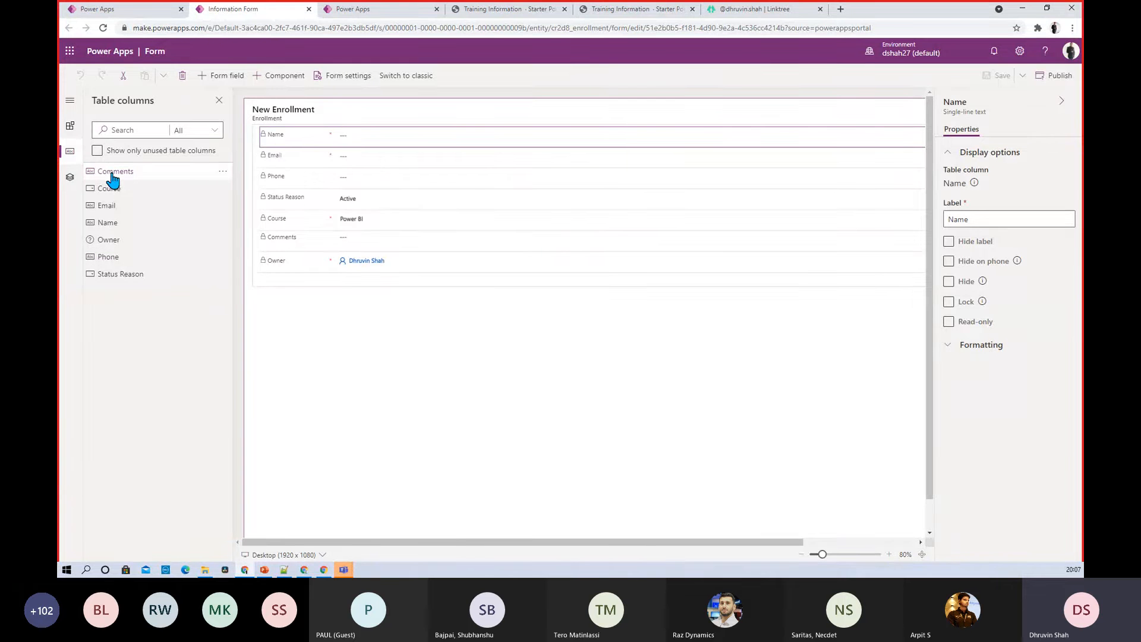
drag(113, 179, 283, 295)
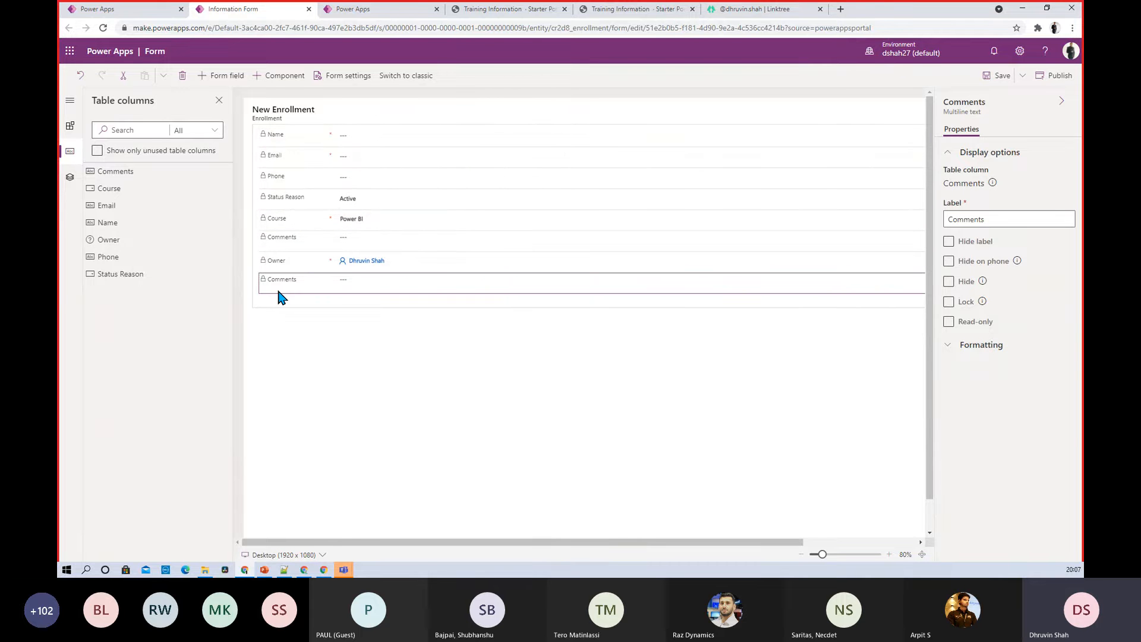
key(Delete)
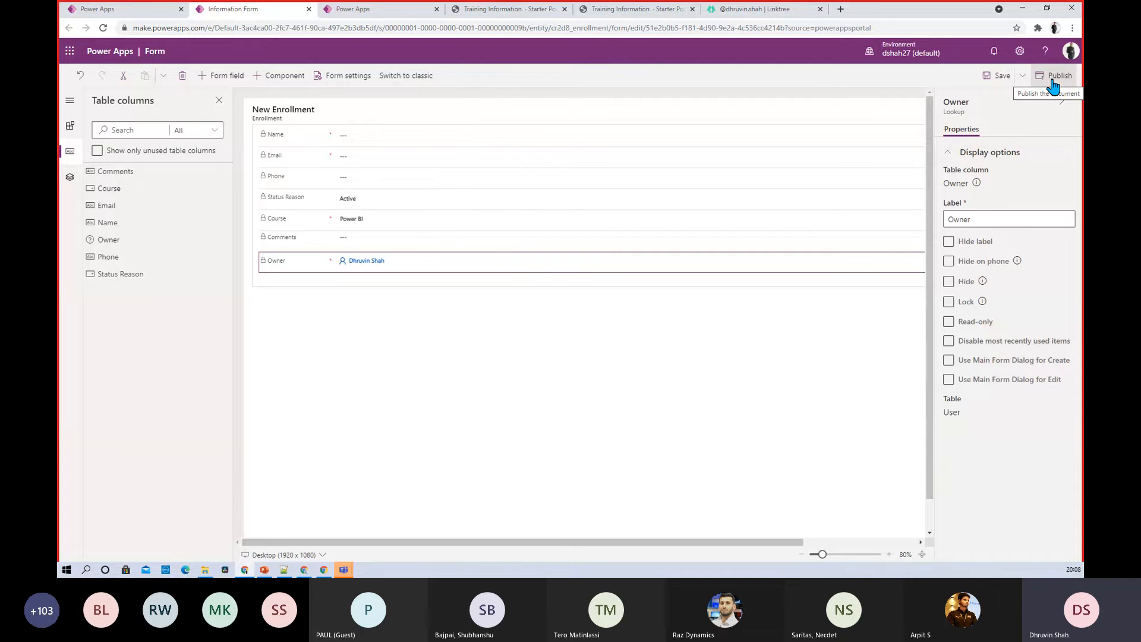
Open the Training Information page in Portal Studio and scroll down to its lists and form
click(378, 9)
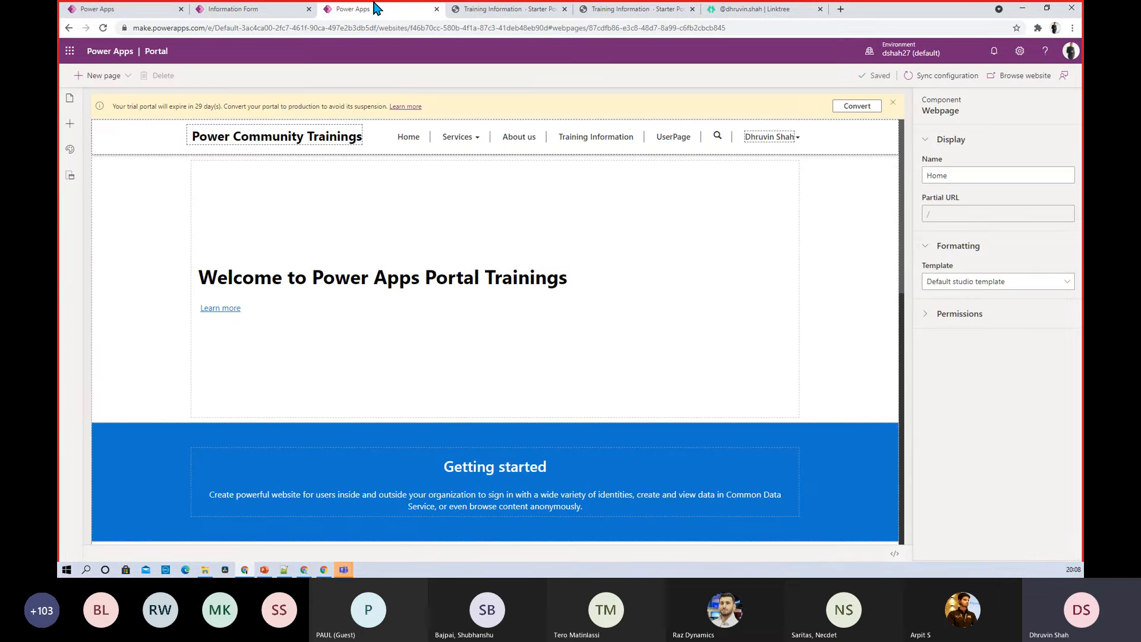
click(70, 123)
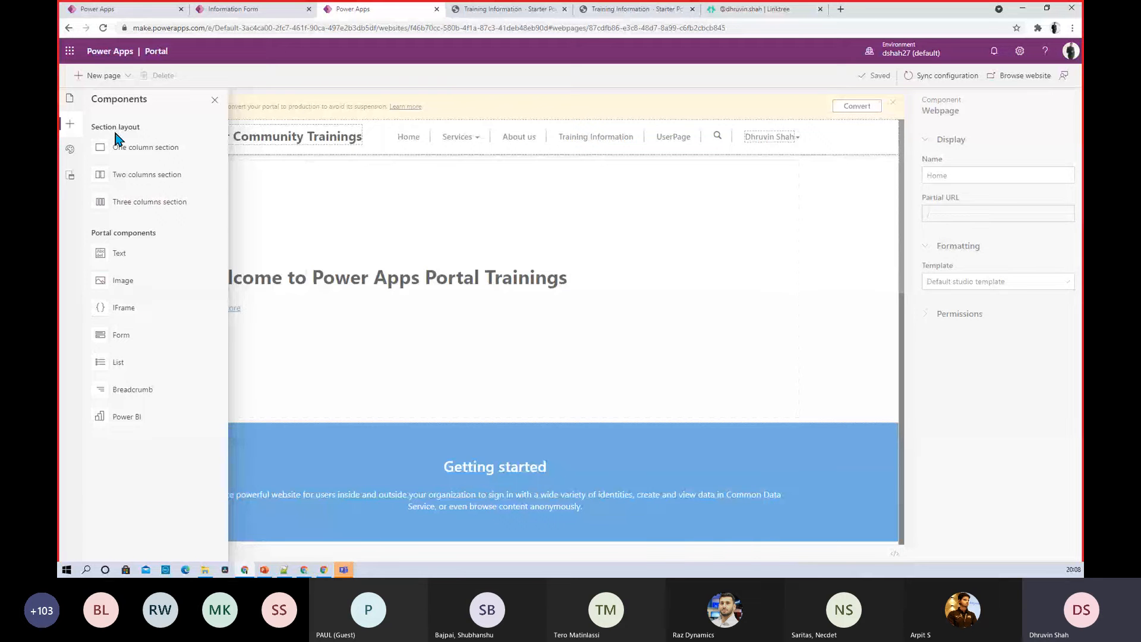
click(624, 147)
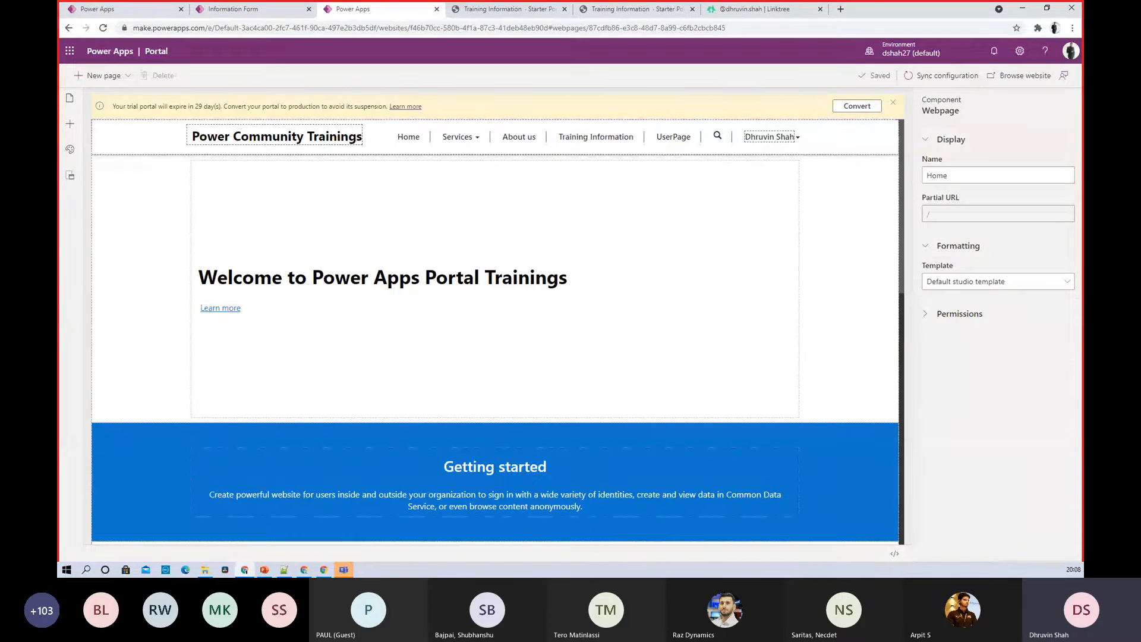
click(70, 98)
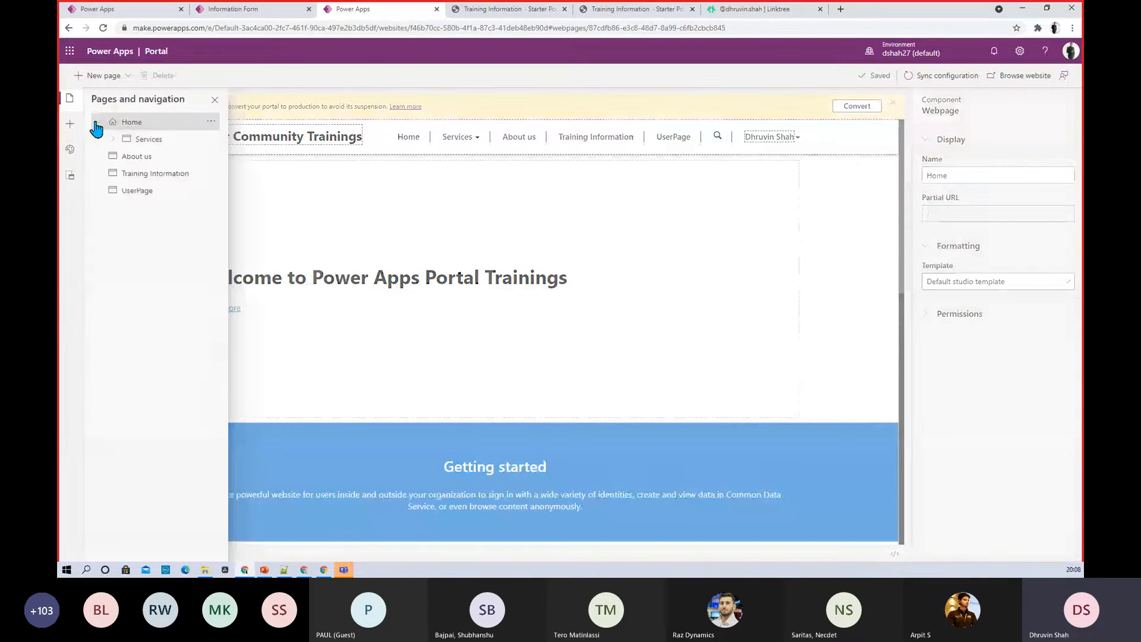
click(145, 176)
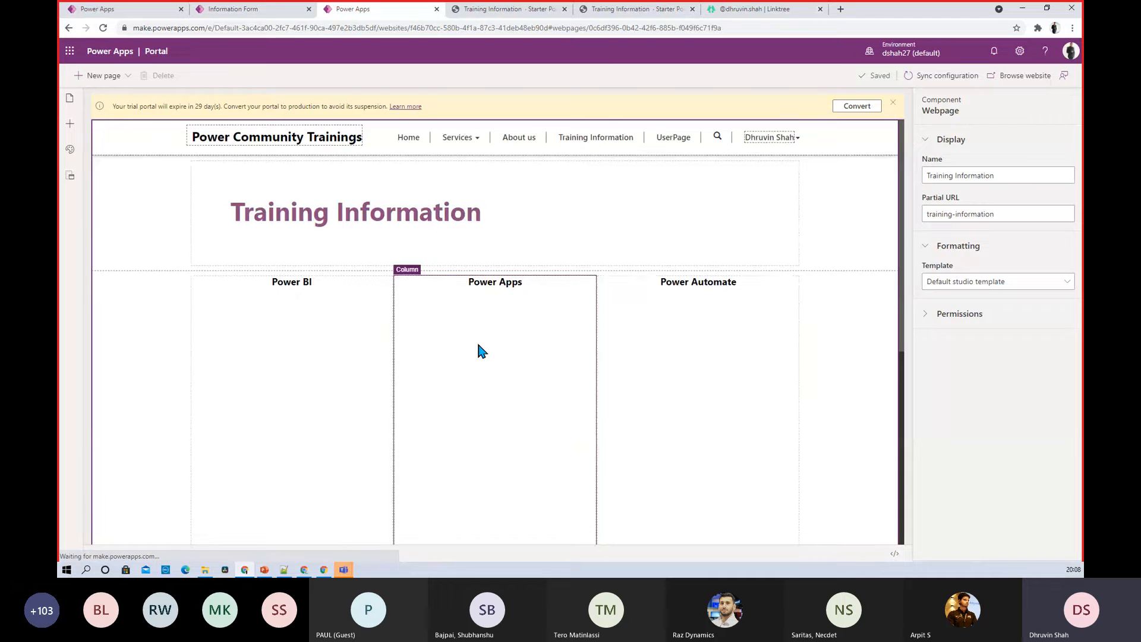
scroll(481, 351, down, 5)
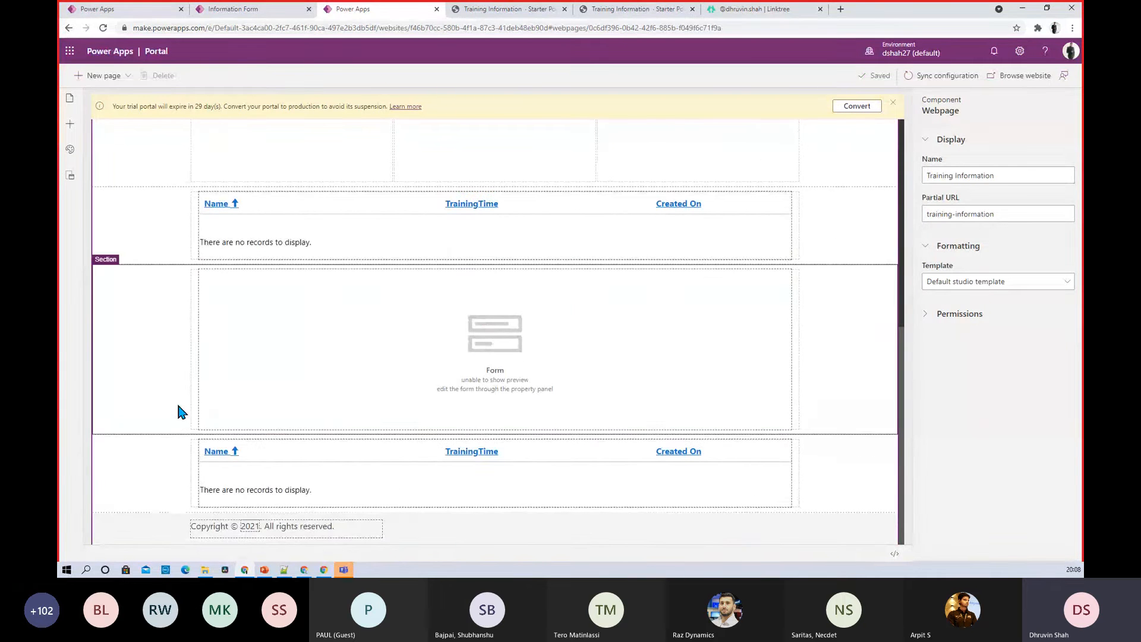
click(70, 125)
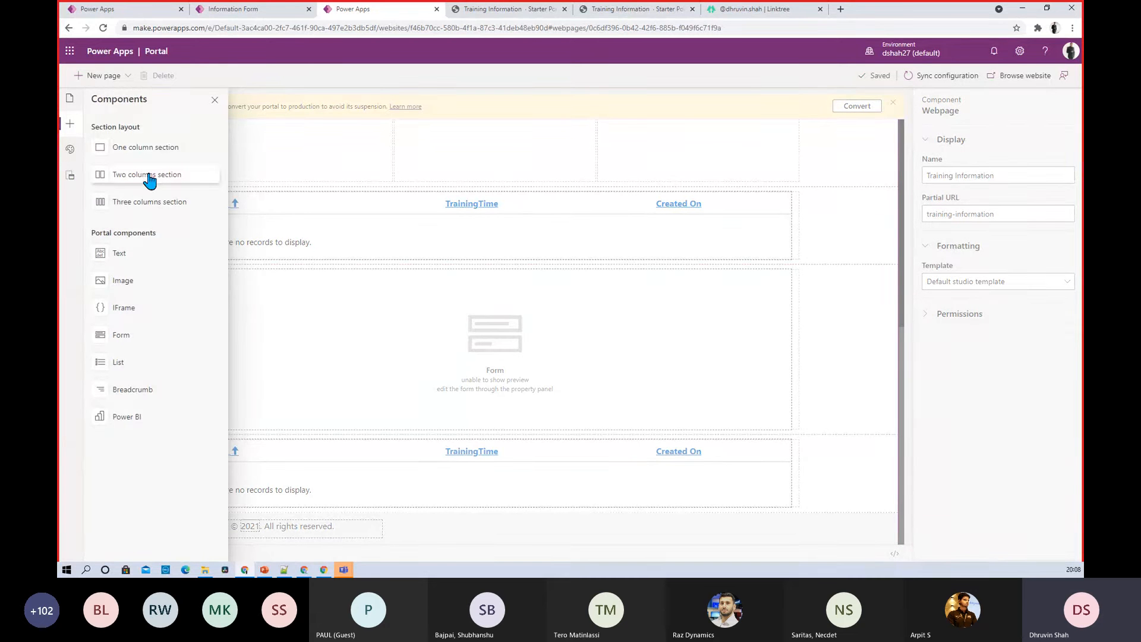
Add a one-column section at the page bottom and place a new form in its column
click(147, 152)
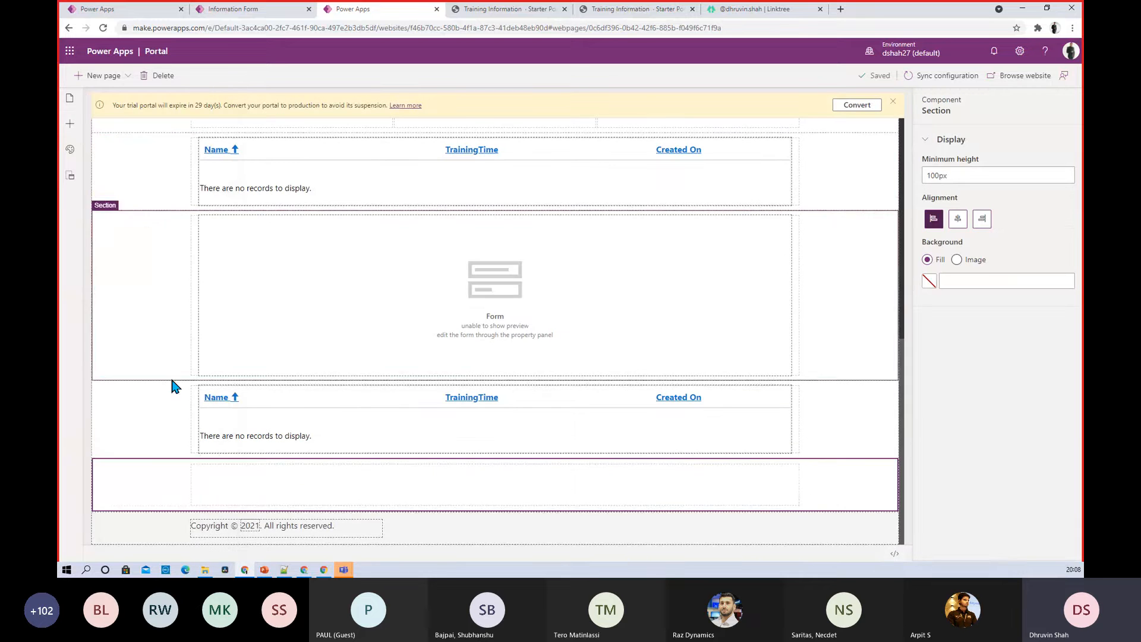
click(232, 489)
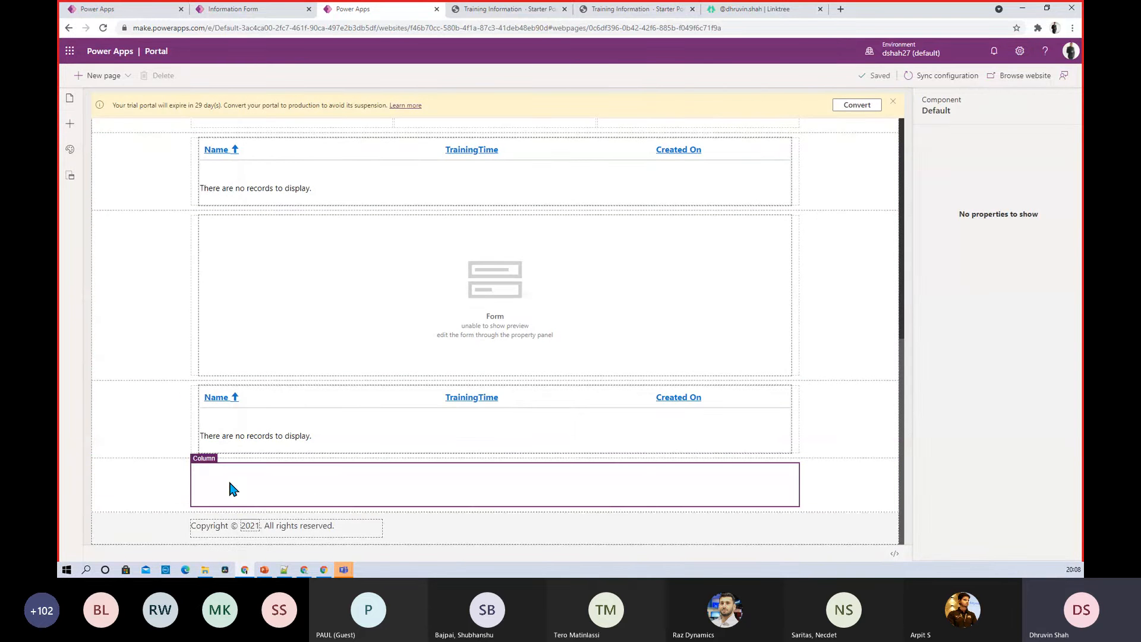
click(69, 124)
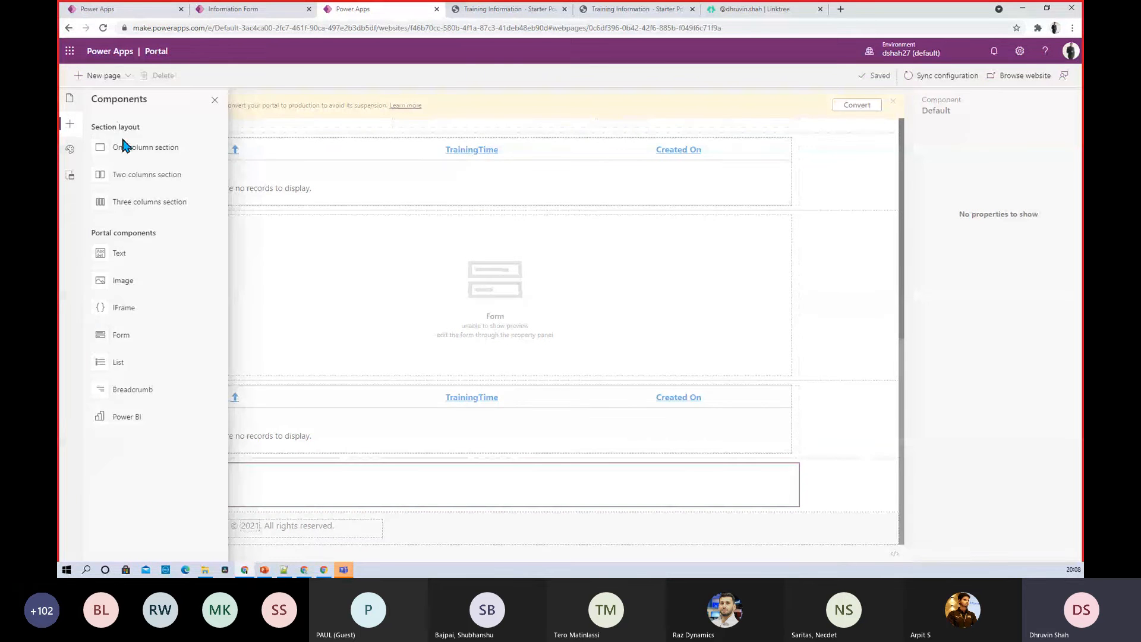
click(152, 346)
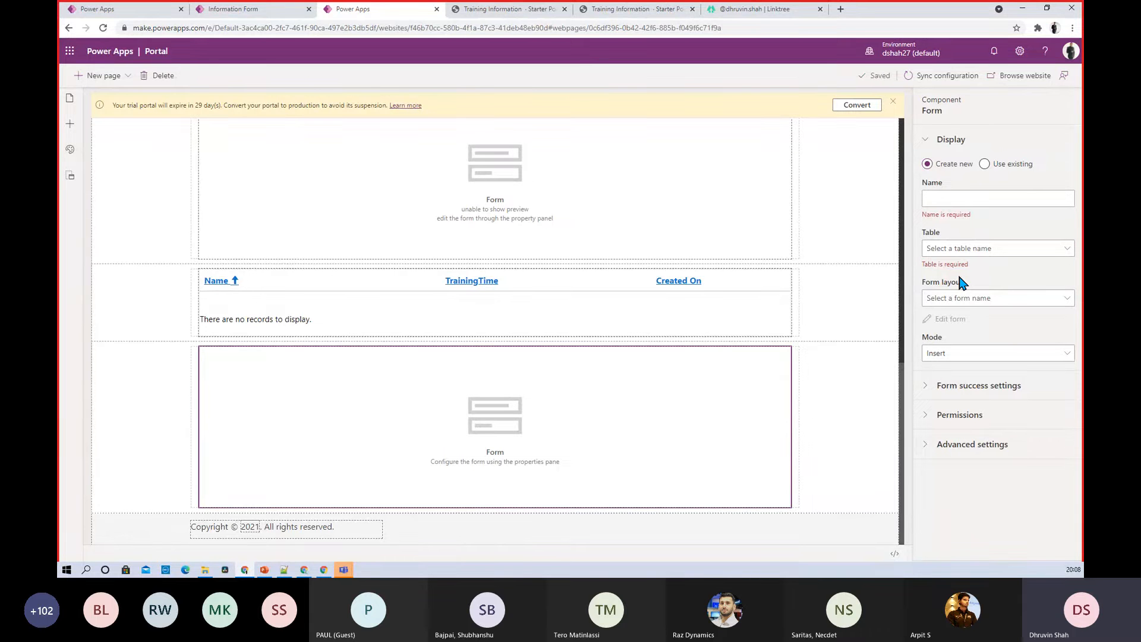
Name the new form Enroll1 in its properties pane
click(992, 198)
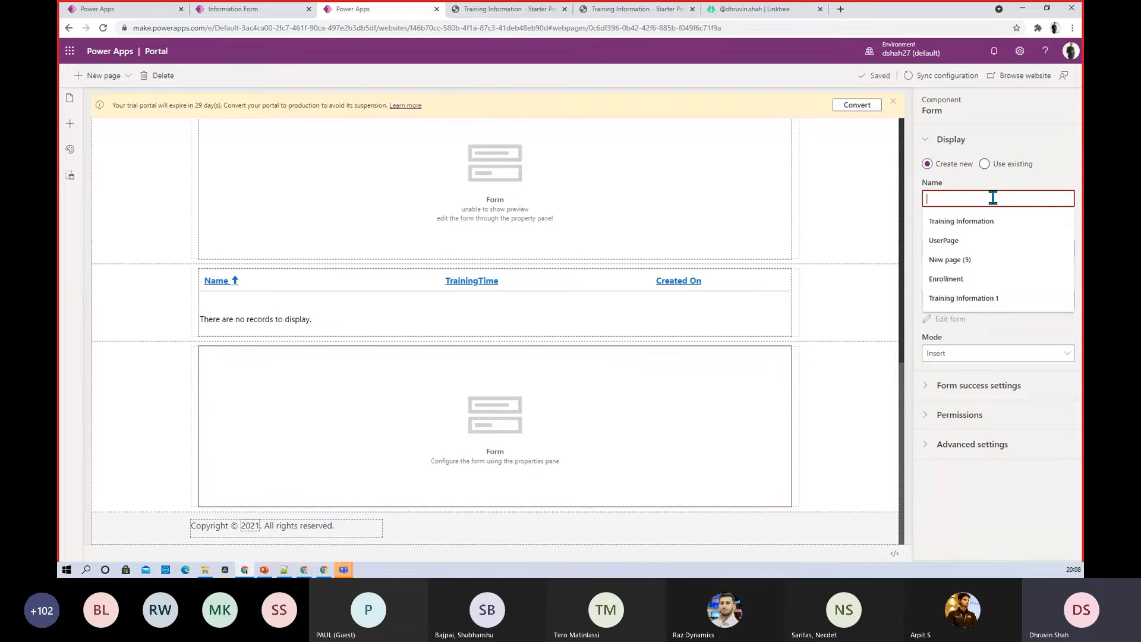
text(E)
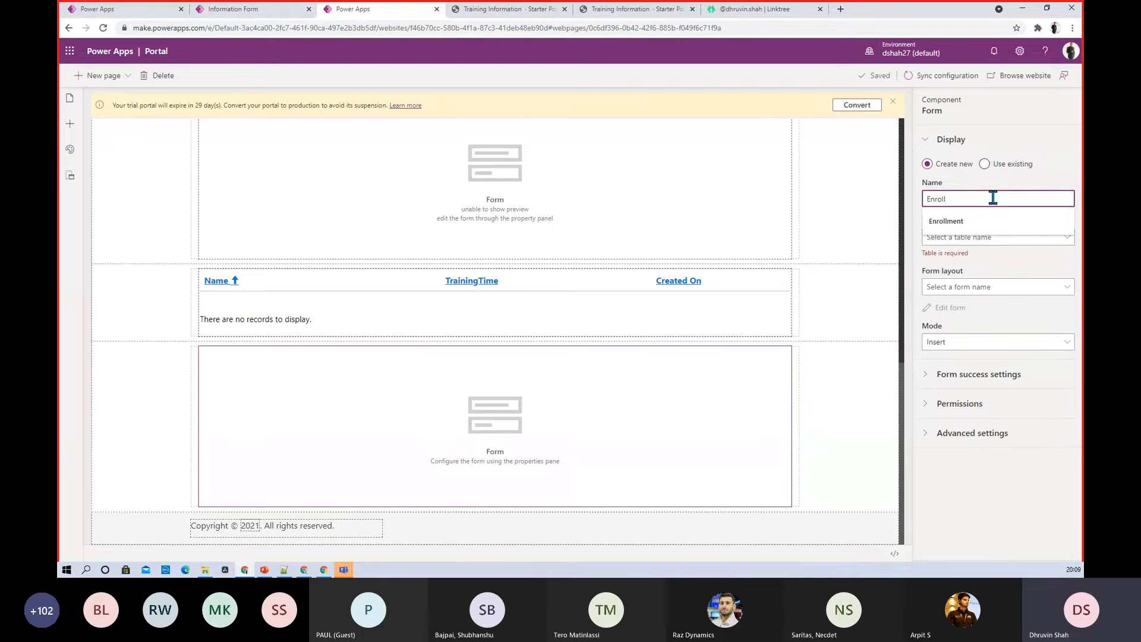
text(nroll)
key(Down)
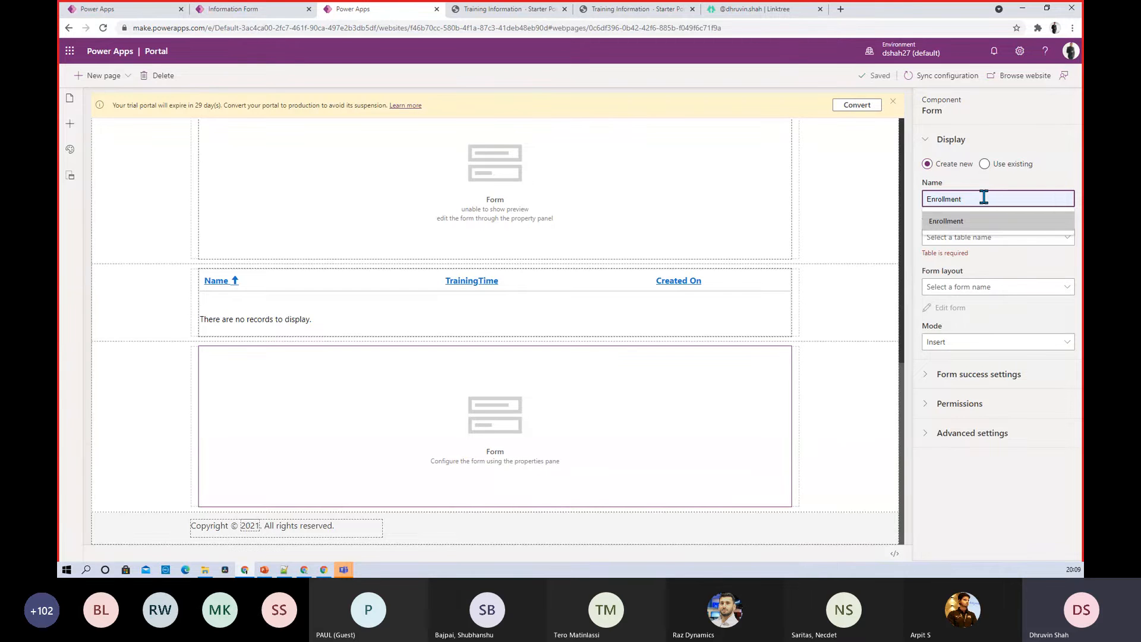
text(1)
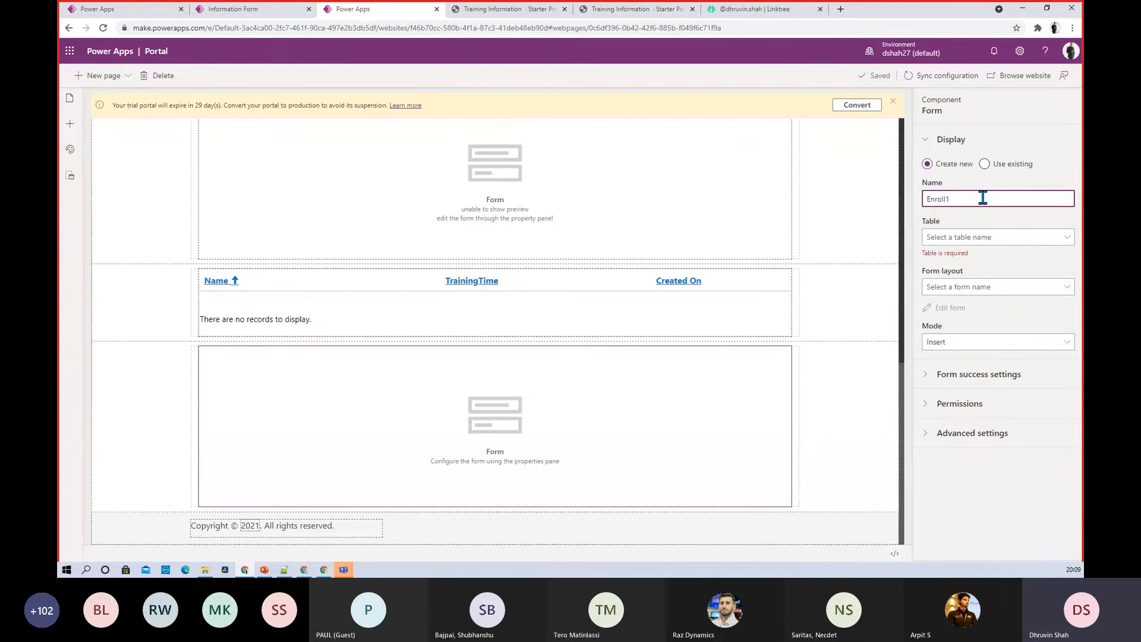
Open Enroll1's Table dropdown and scroll through the available tables
click(989, 239)
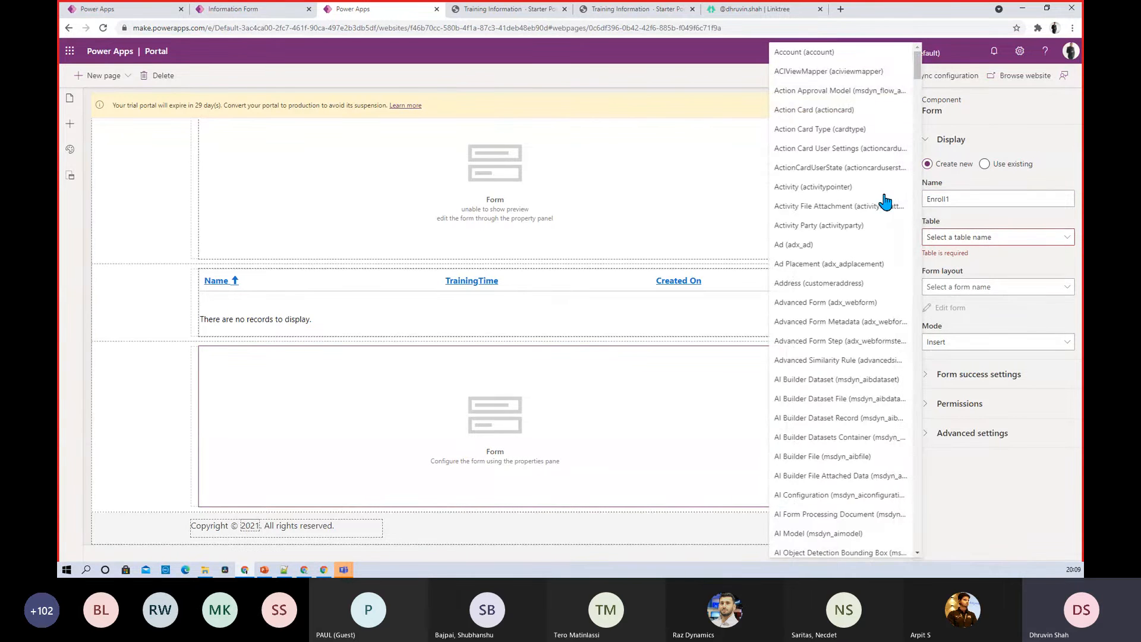
scroll(886, 201, down, 9)
scroll(885, 201, down, 10)
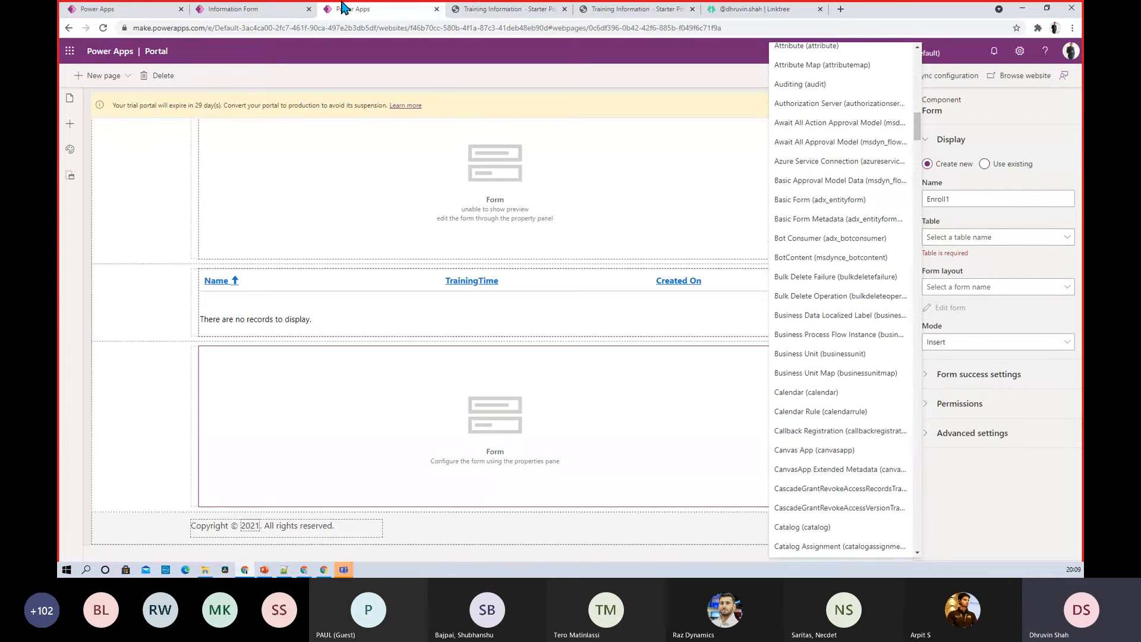
click(233, 8)
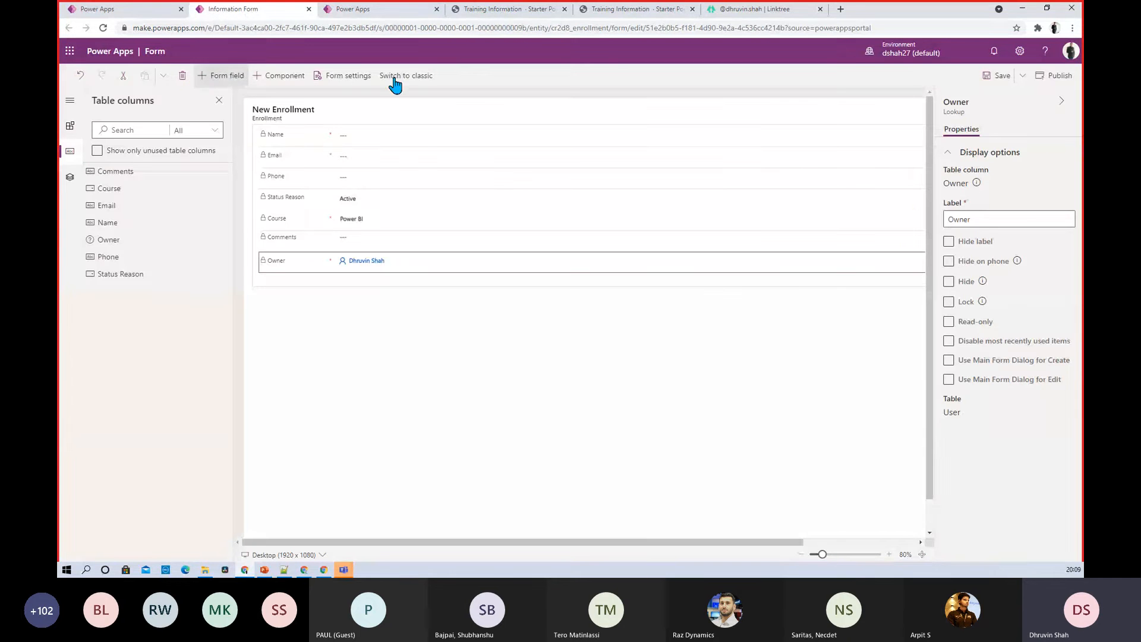
click(381, 9)
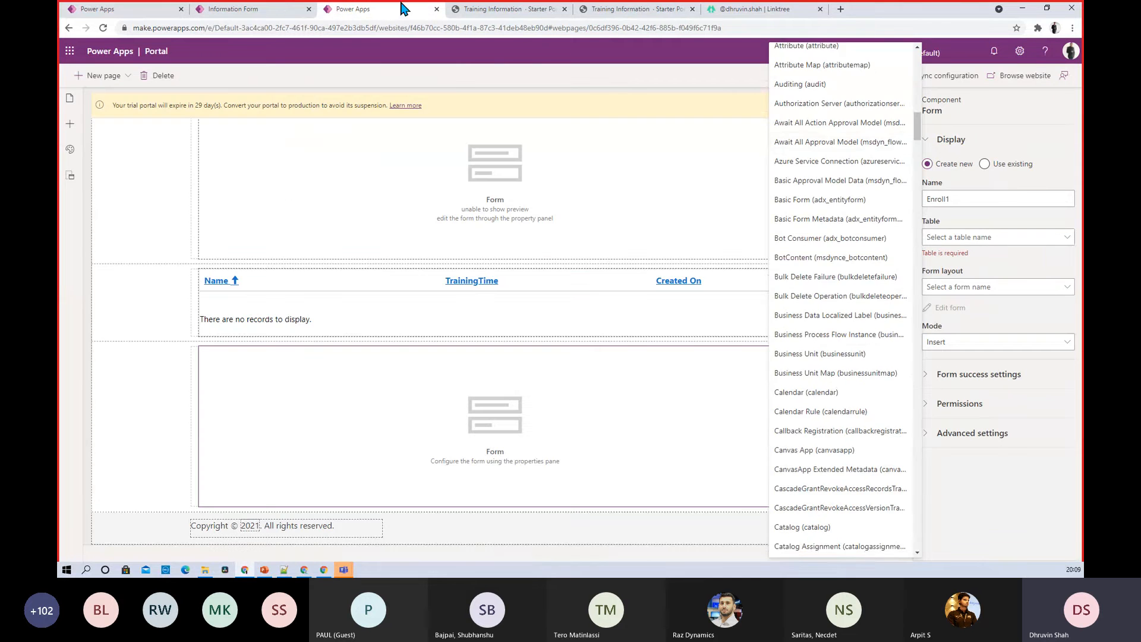
scroll(906, 138, down, 15)
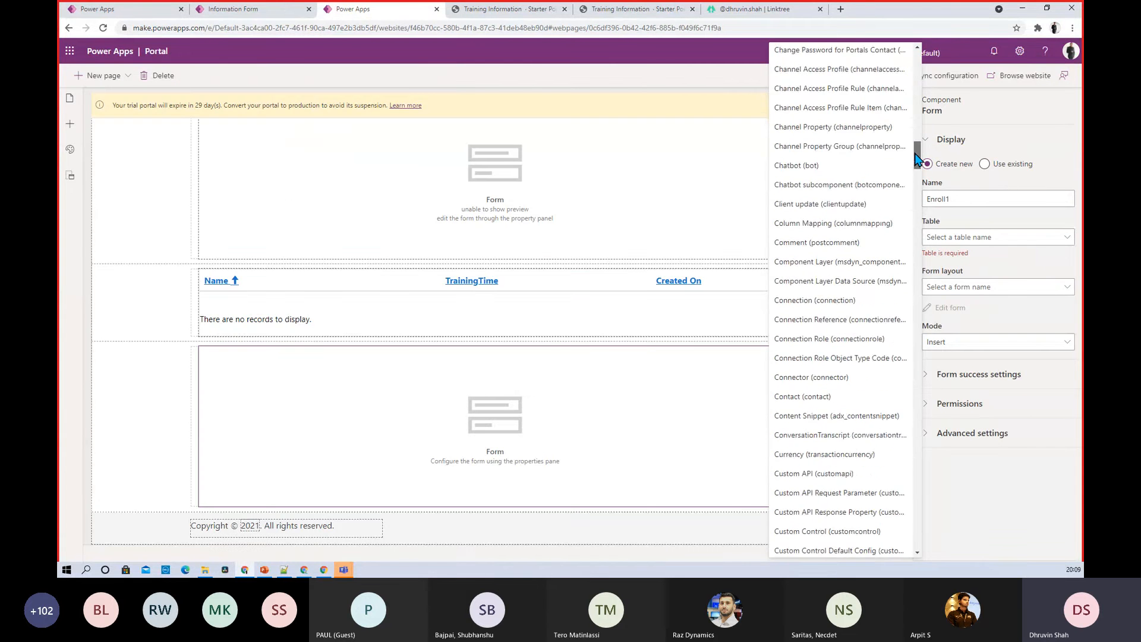
mouse_move(910, 232)
mouse_down()
mouse_move(911, 200)
mouse_move(914, 211)
mouse_up()
scroll(913, 207, down, 1)
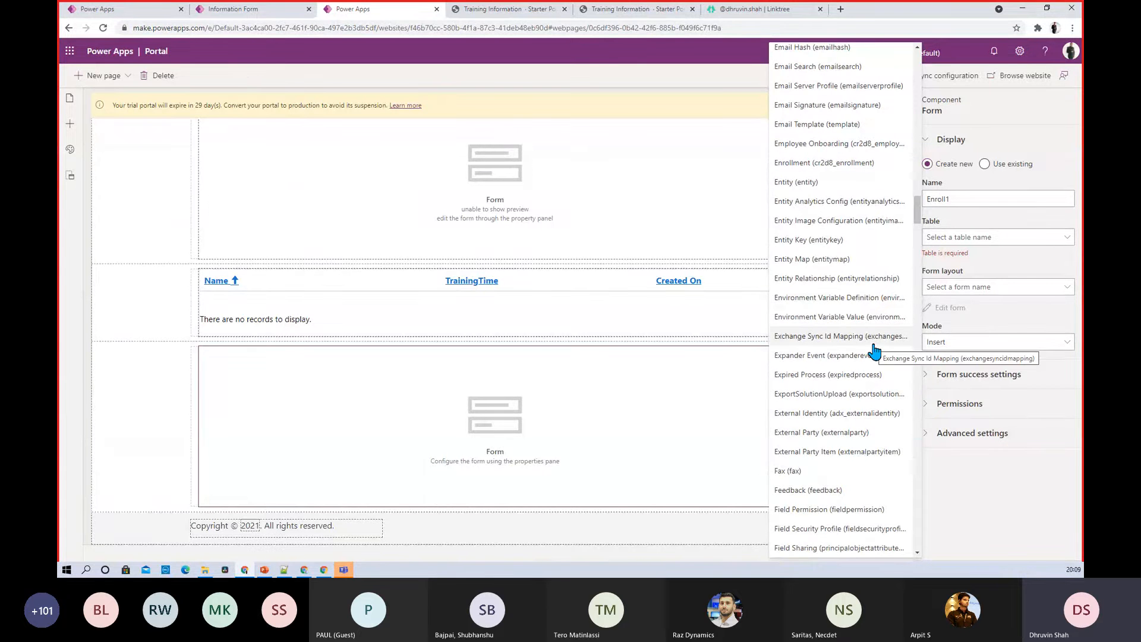
scroll(873, 352, down, 5)
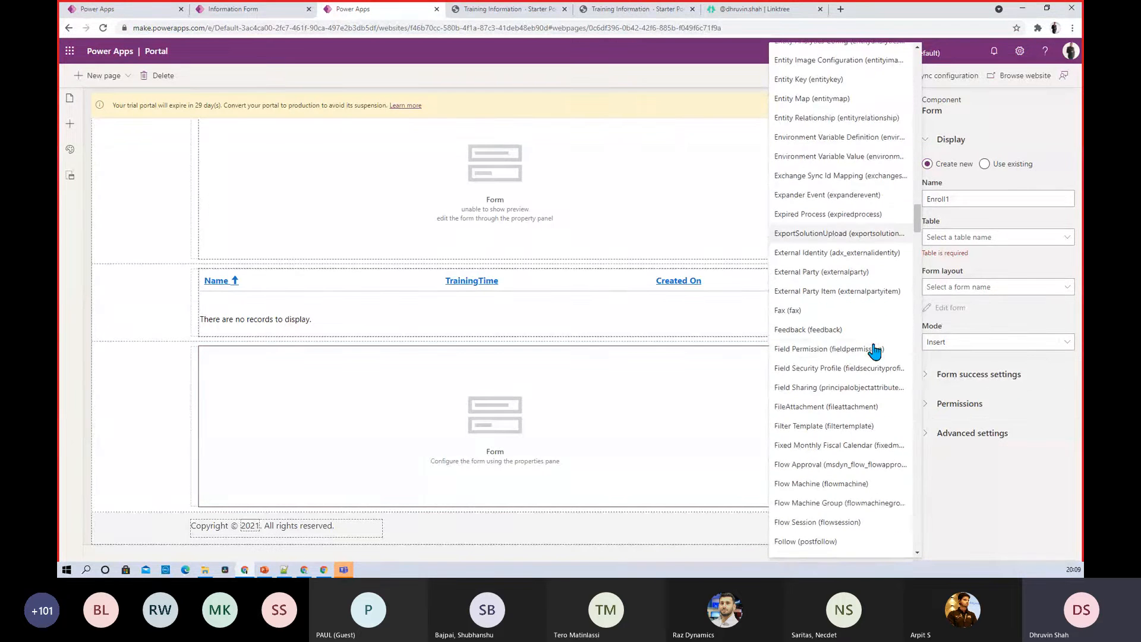
scroll(873, 352, up, 9)
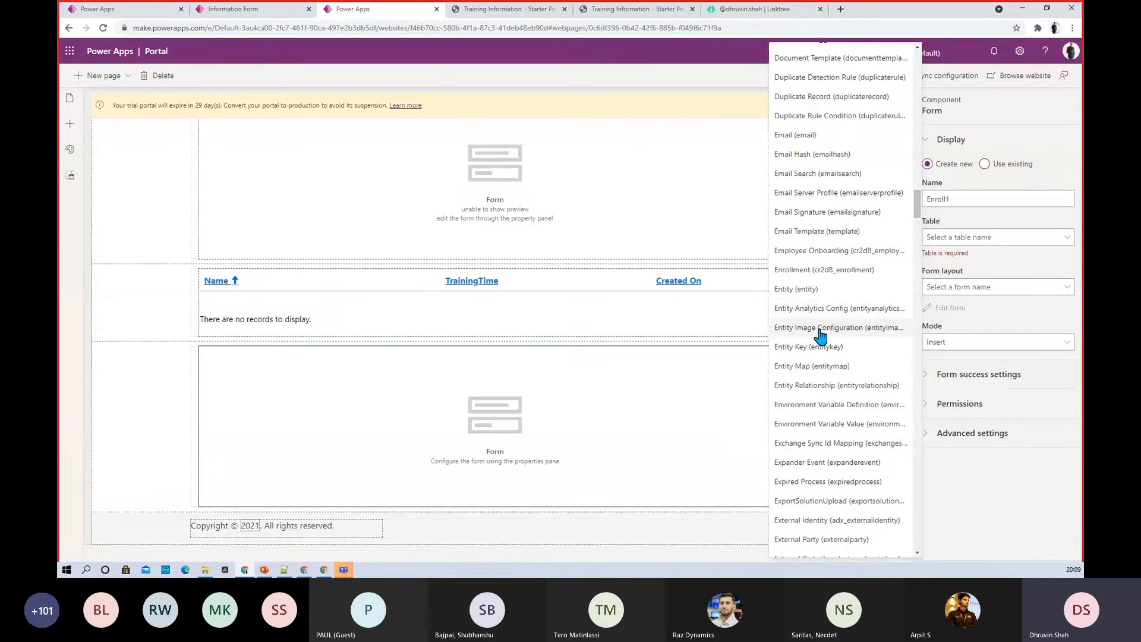
scroll(822, 416, down, 2)
scroll(822, 416, down, 3)
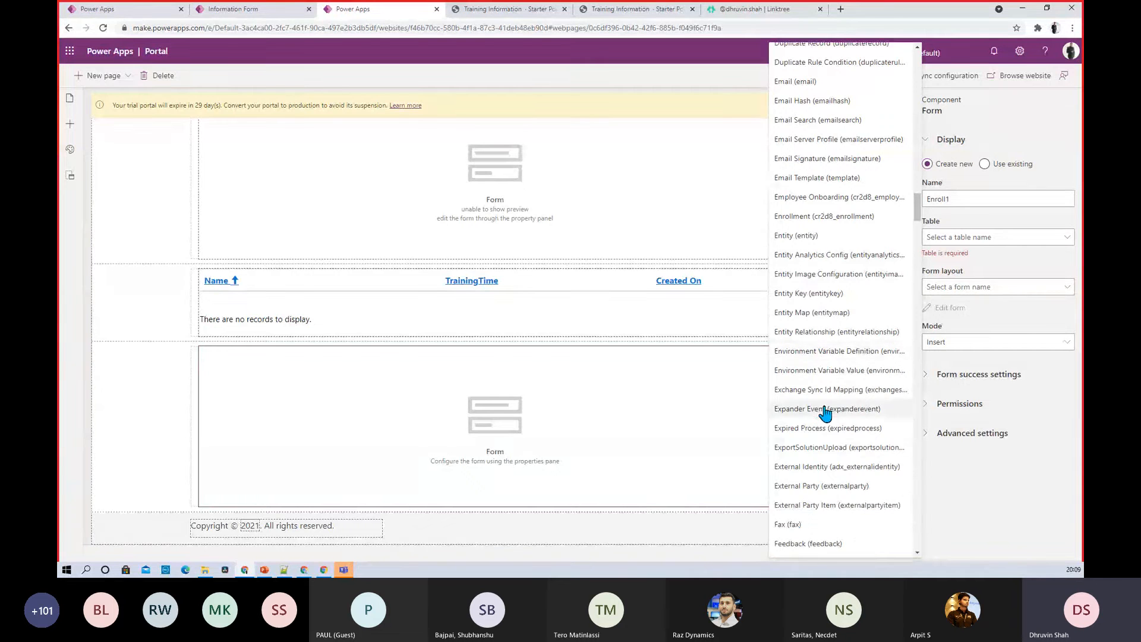
scroll(825, 410, down, 1)
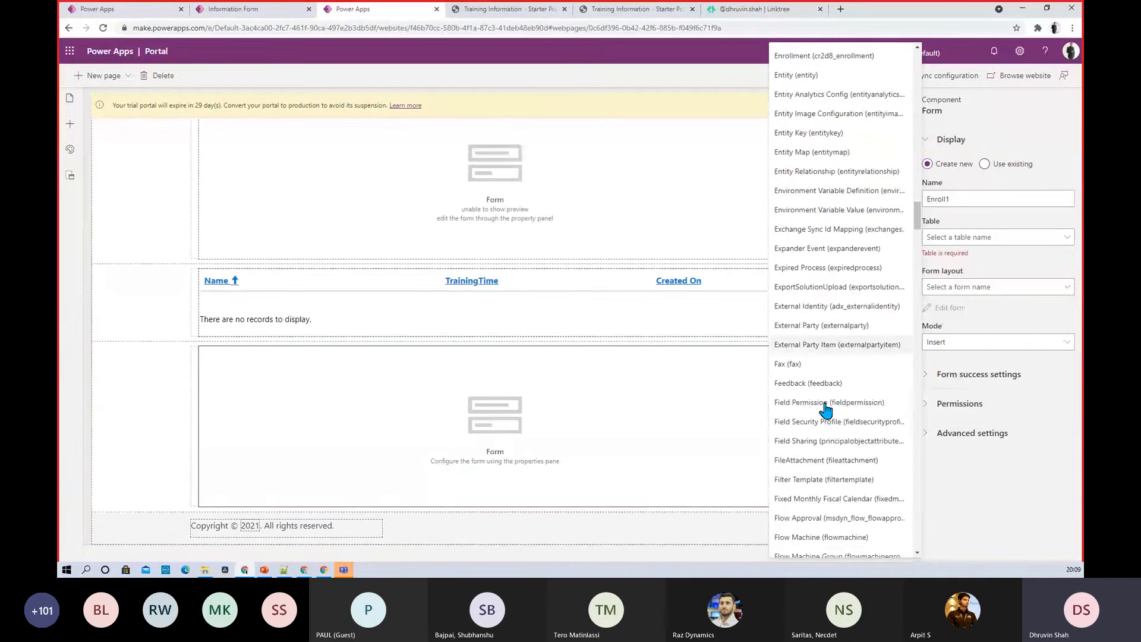
scroll(841, 414, down, 3)
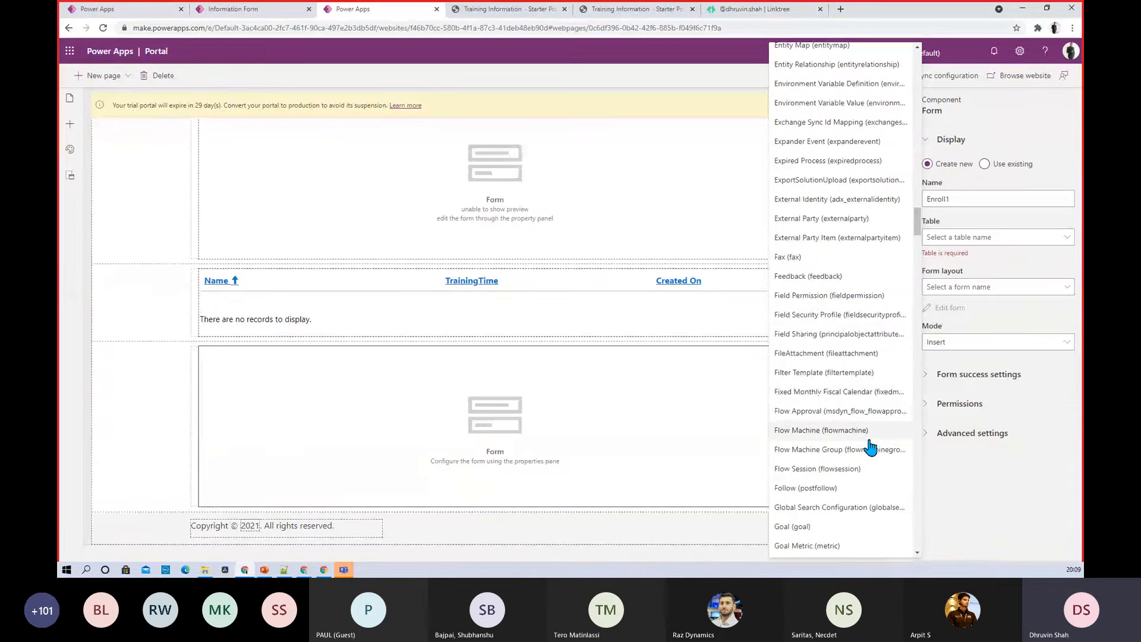
scroll(869, 447, up, 5)
Check the Enrollment forms, then choose Enrollment (cr2d8_enrollment) as Enroll1's table
click(107, 11)
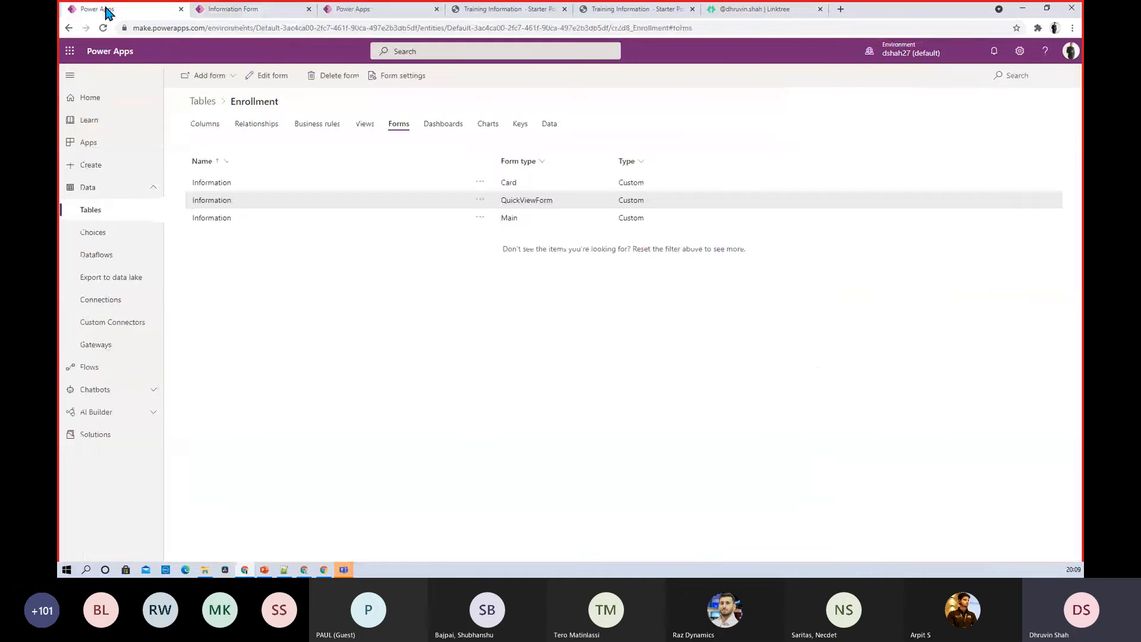
click(247, 9)
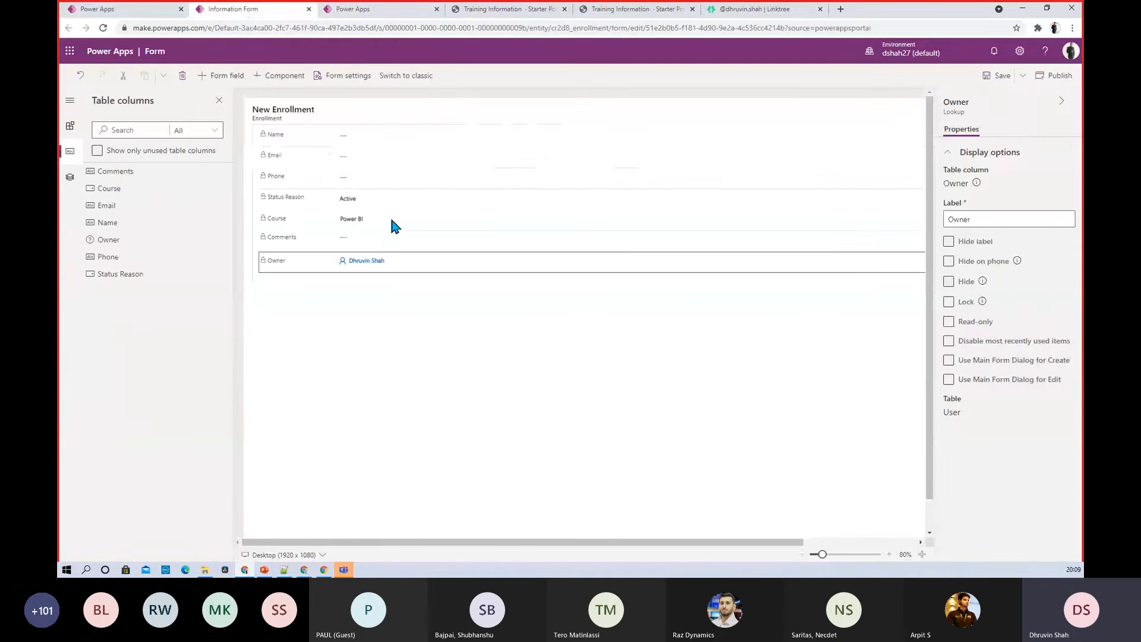
click(359, 10)
scroll(799, 321, up, 1)
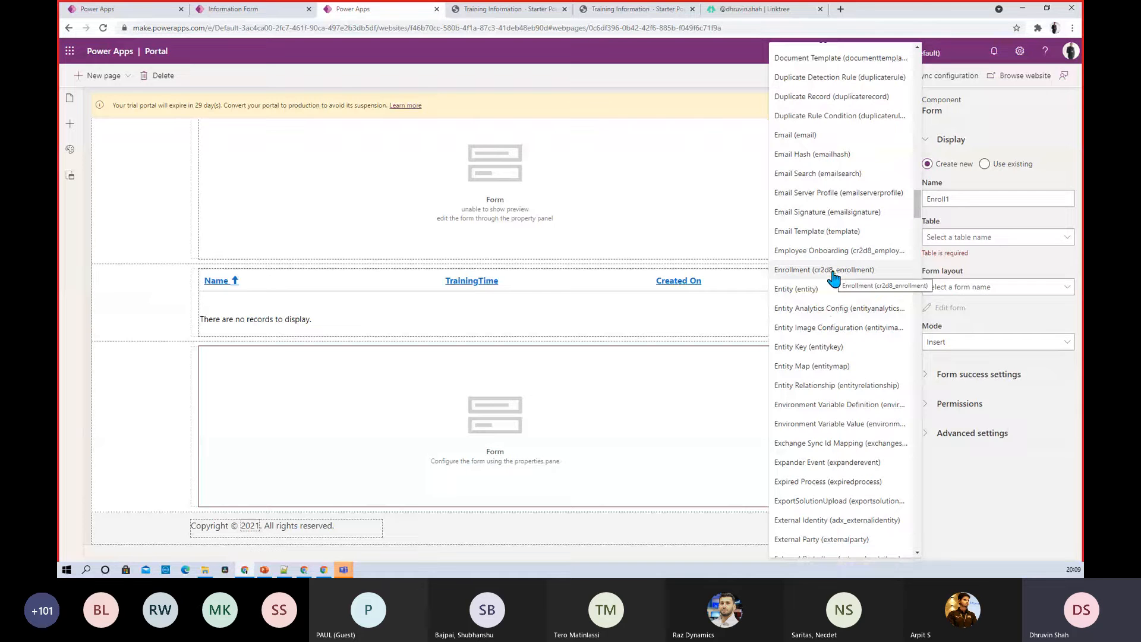
click(833, 270)
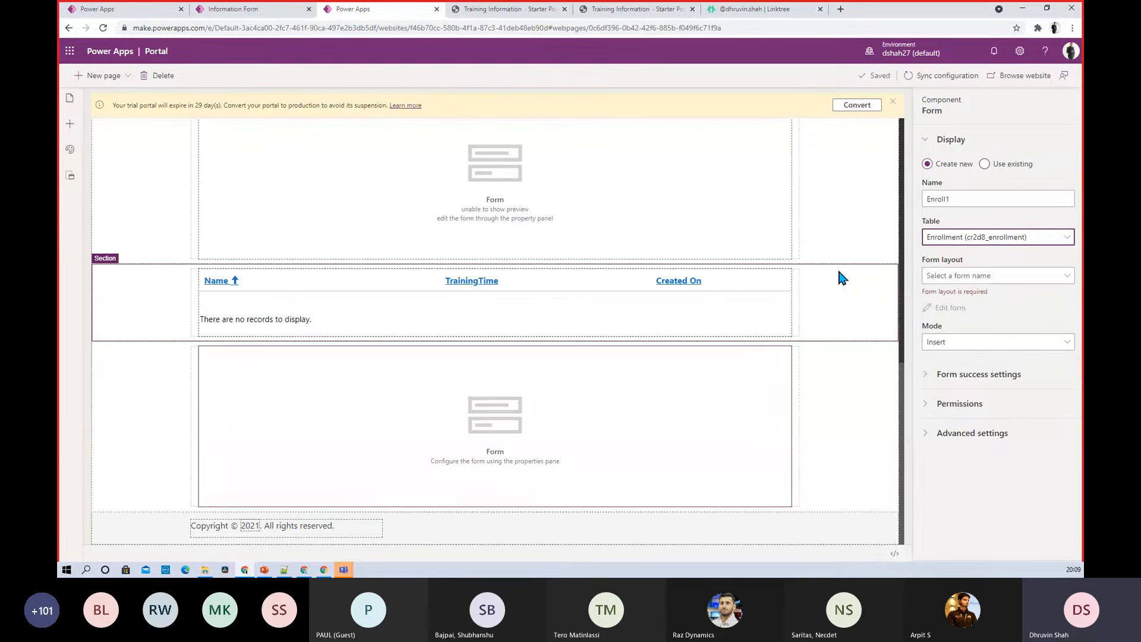
click(945, 277)
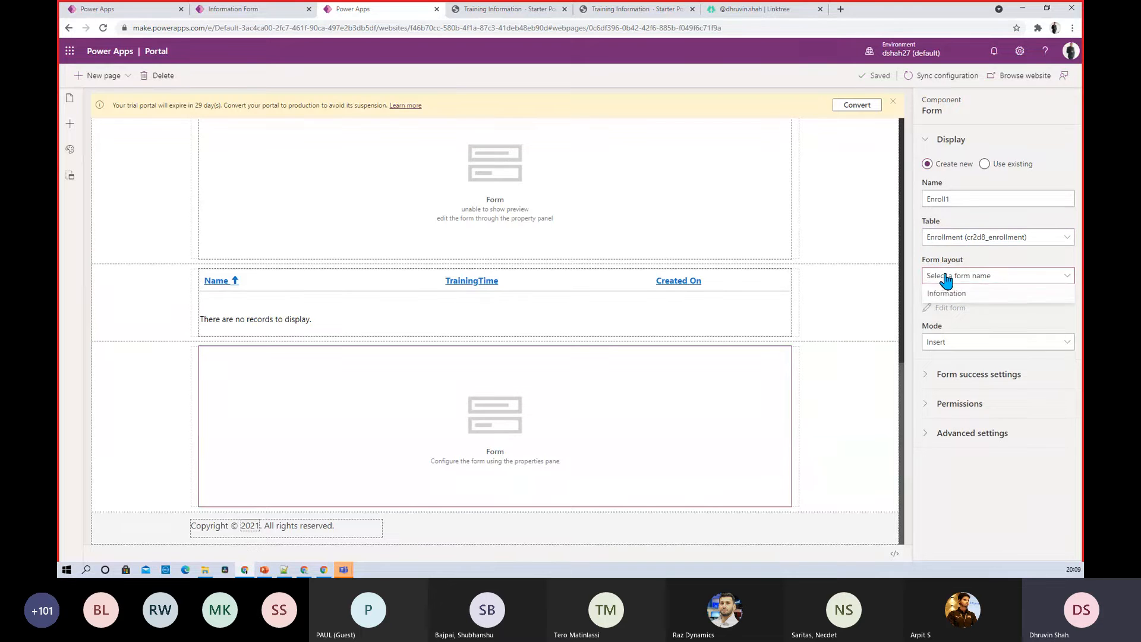
Compare the Form layout options with the Enrollment Forms list and Information form designer
click(974, 299)
click(225, 9)
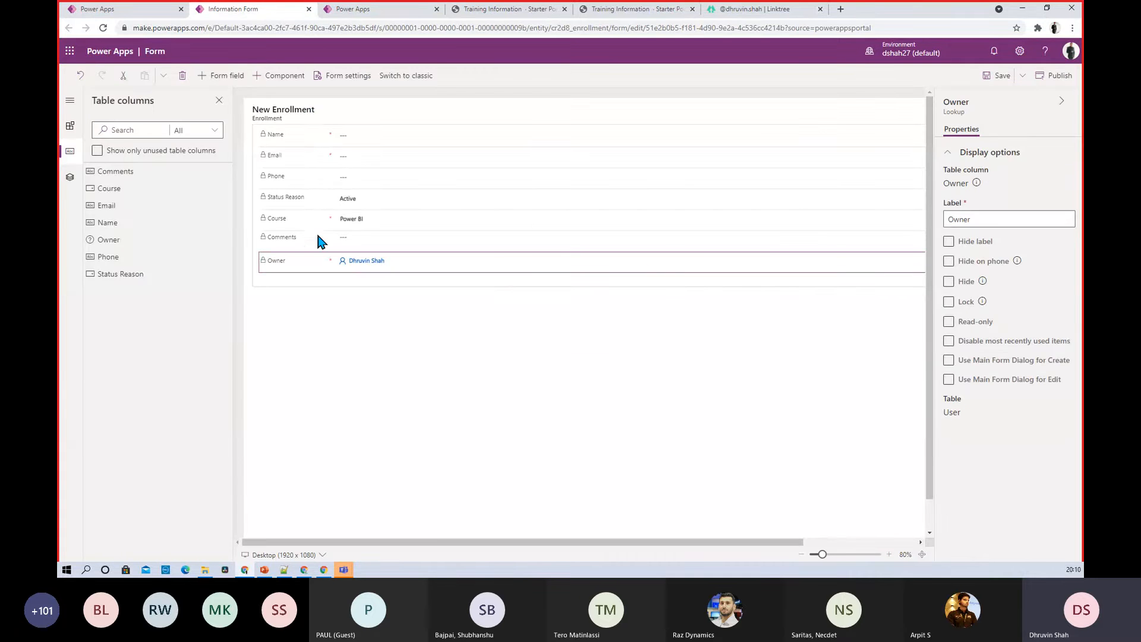
click(95, 9)
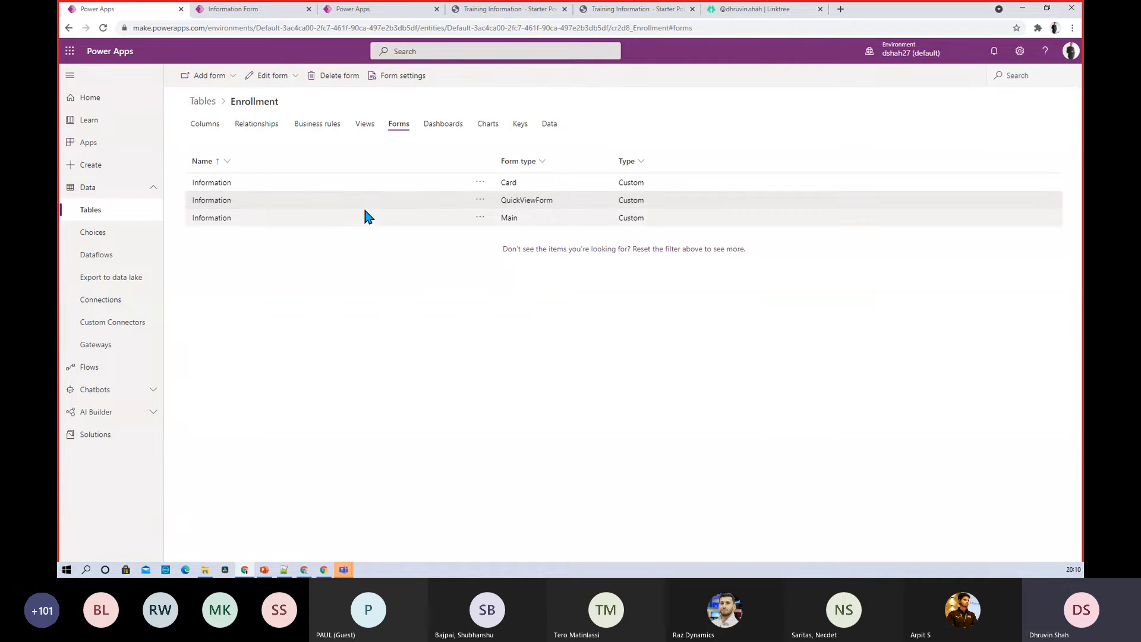
click(237, 9)
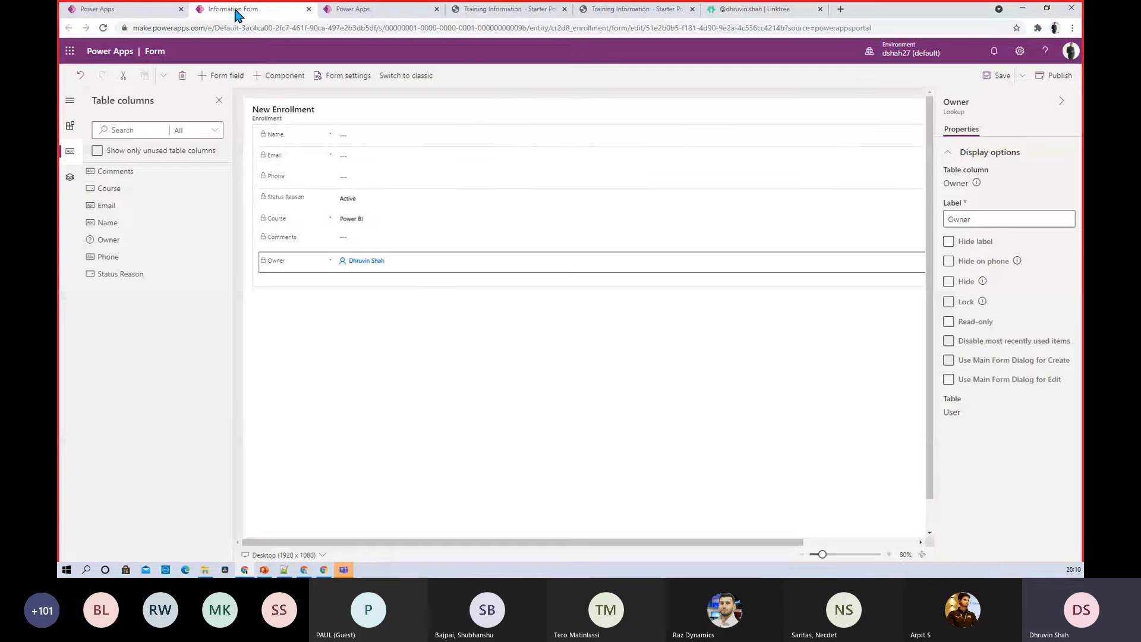
click(372, 8)
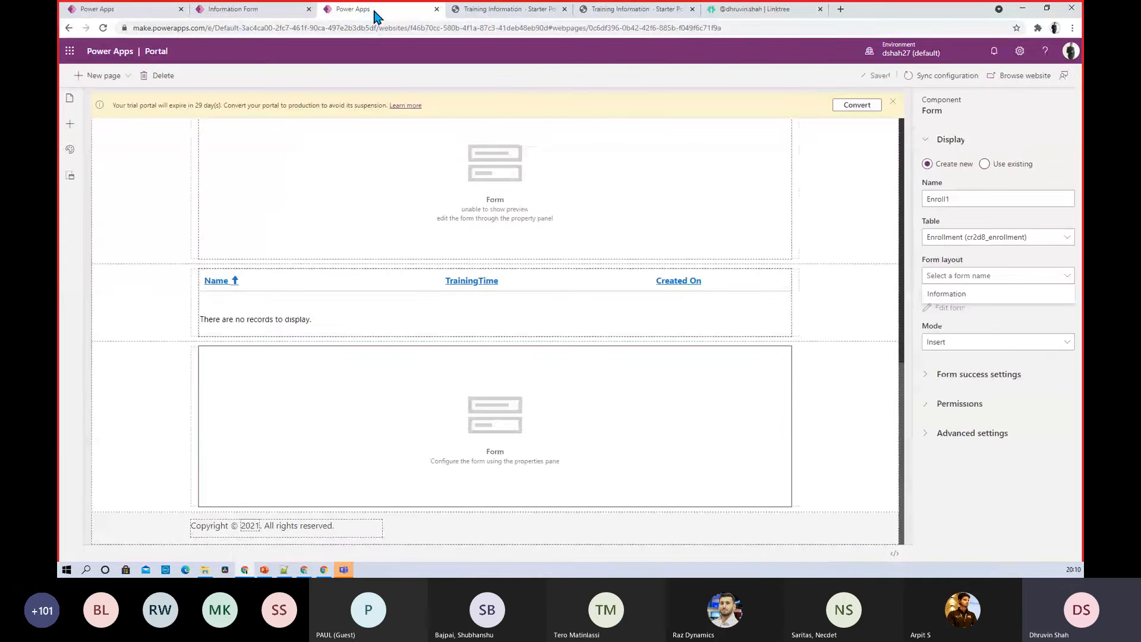
Give Enroll1 the Information layout in Insert mode and expand success, permission and advanced settings
click(950, 295)
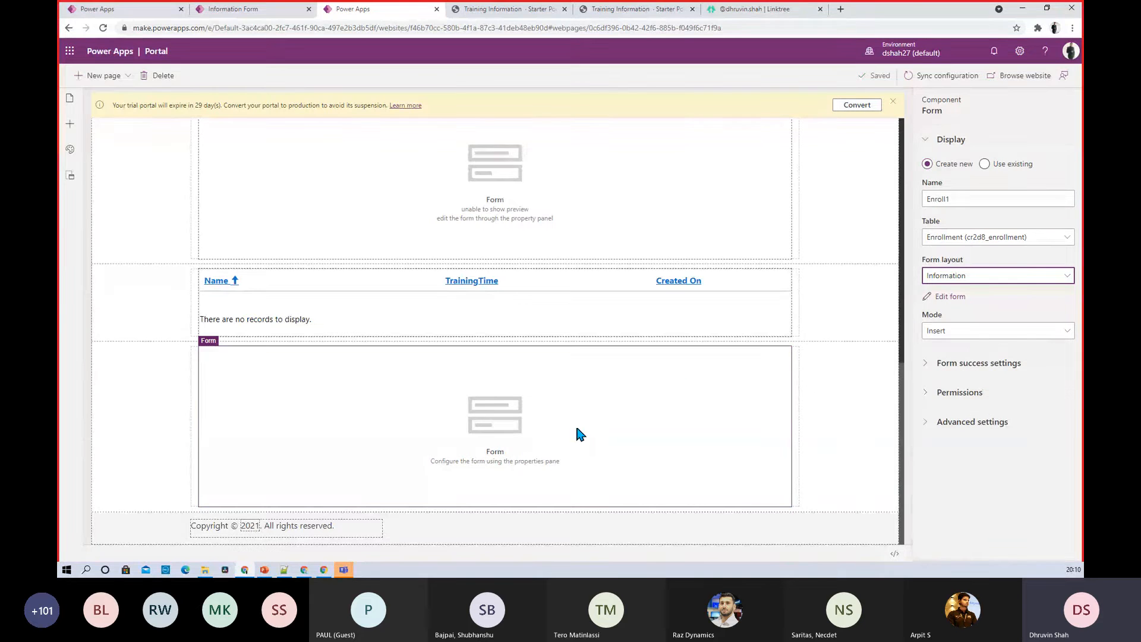
click(979, 333)
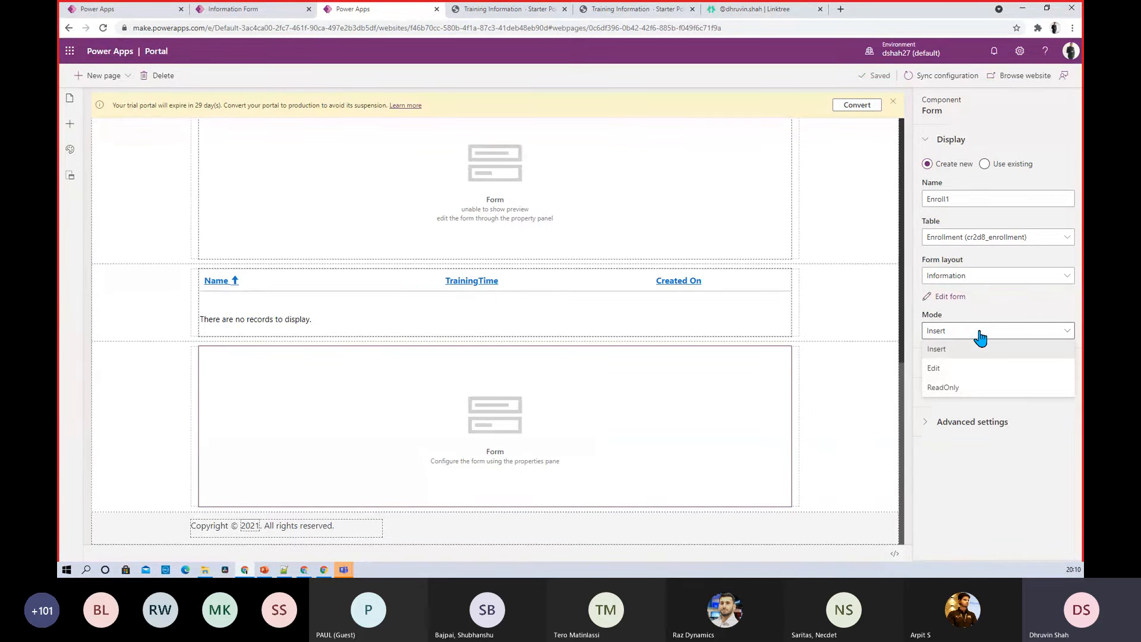
click(981, 338)
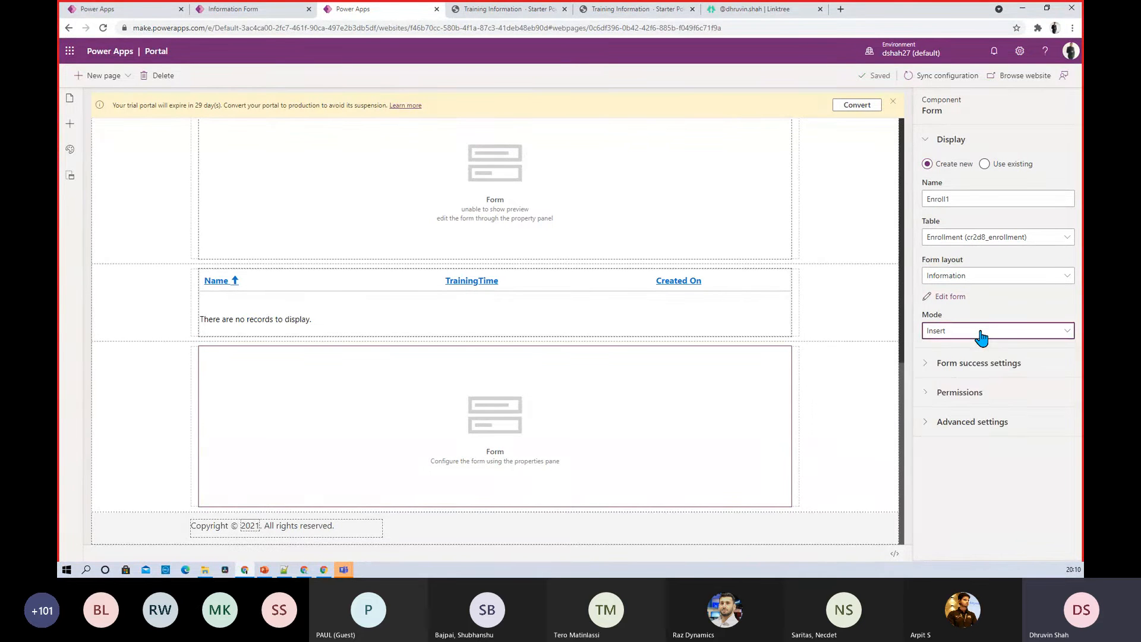
click(926, 372)
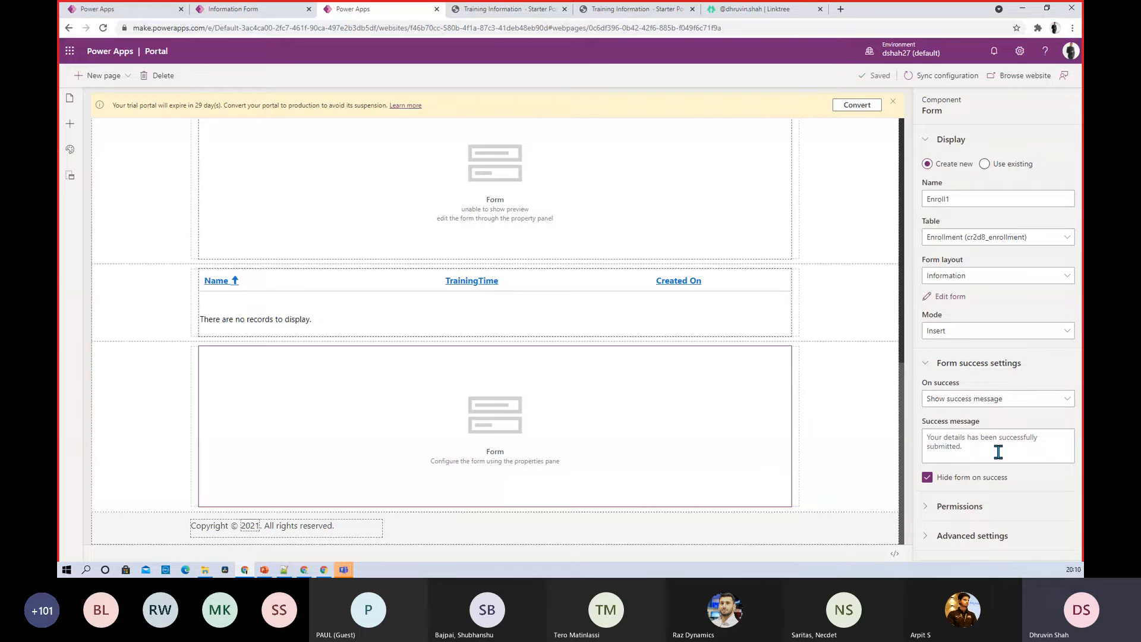
click(932, 507)
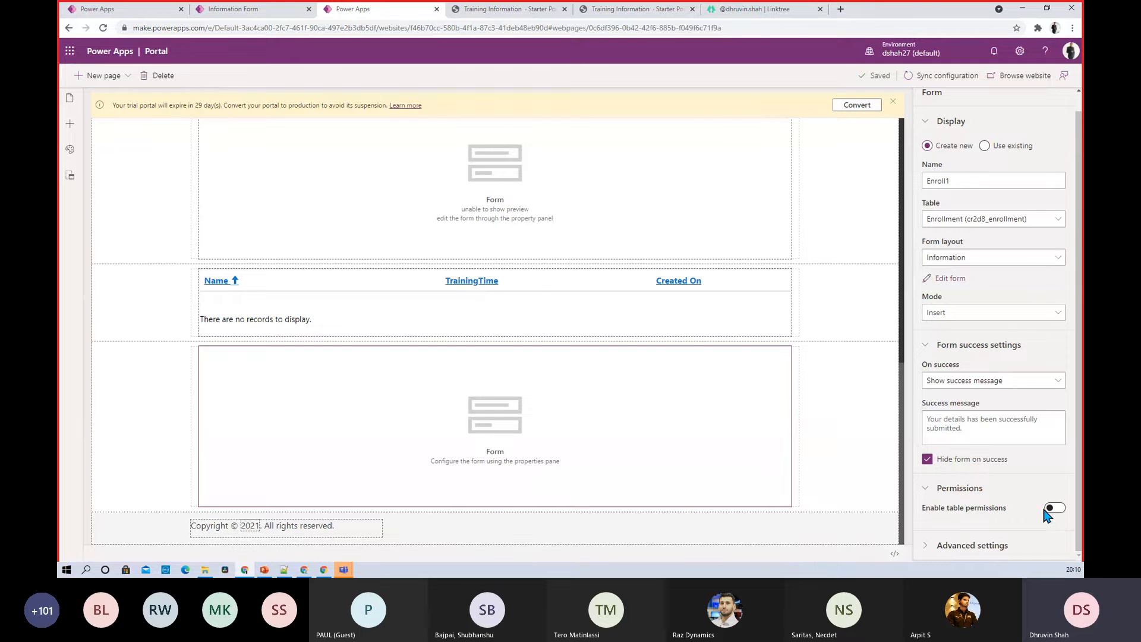
click(929, 551)
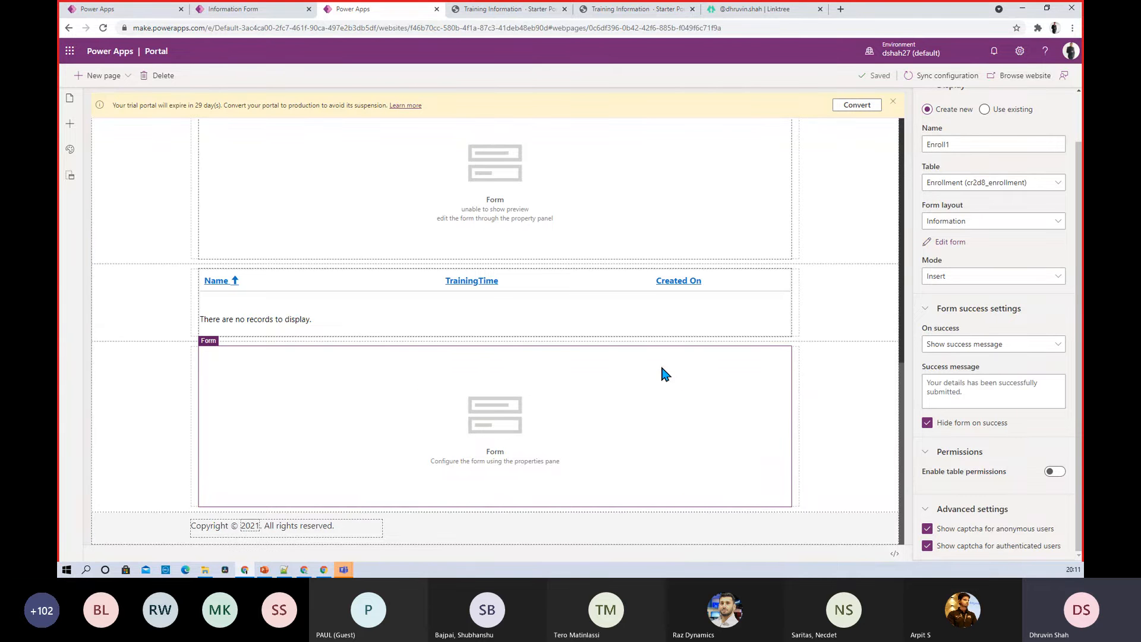
Review the live Training Information page's enrollment form with Name, Email, Phone, Course and Comments
click(997, 82)
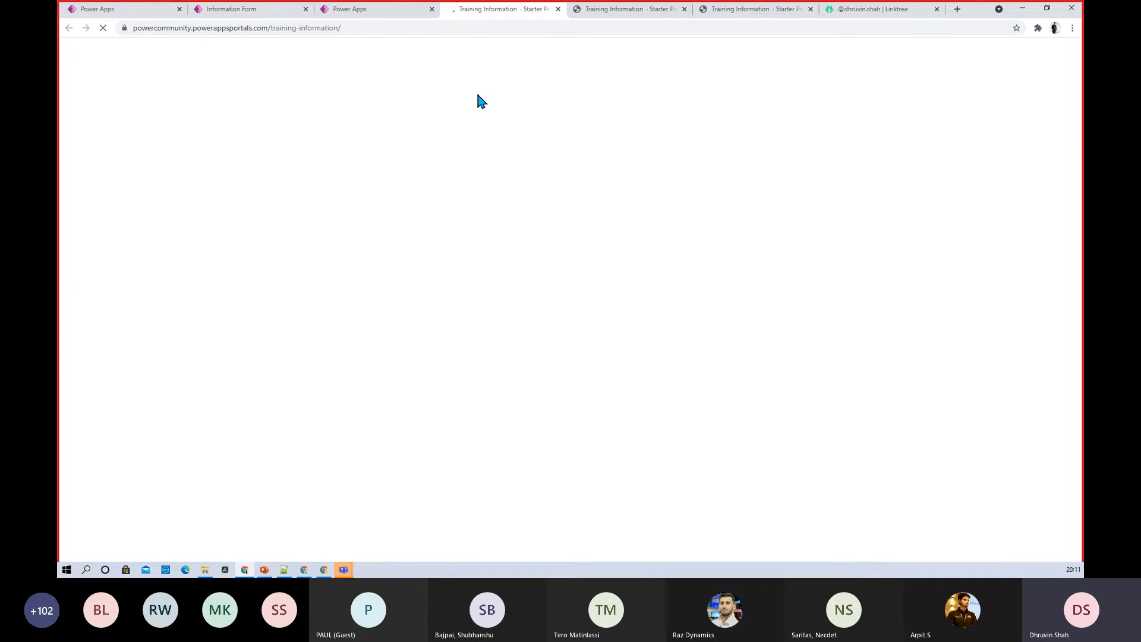
scroll(454, 202, down, 7)
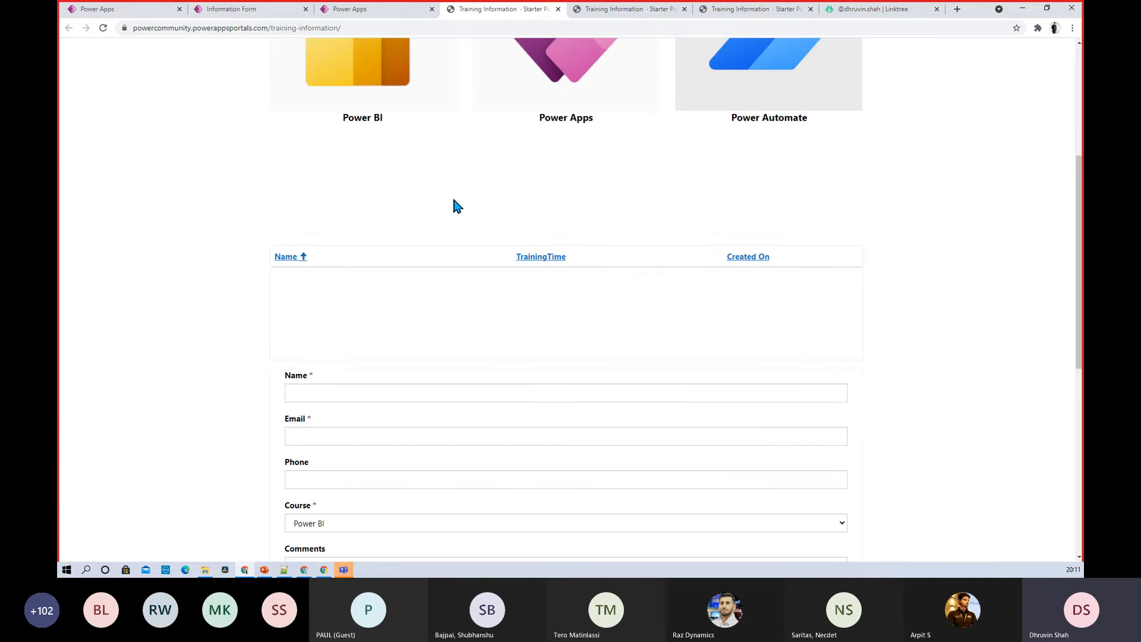
scroll(454, 205, down, 6)
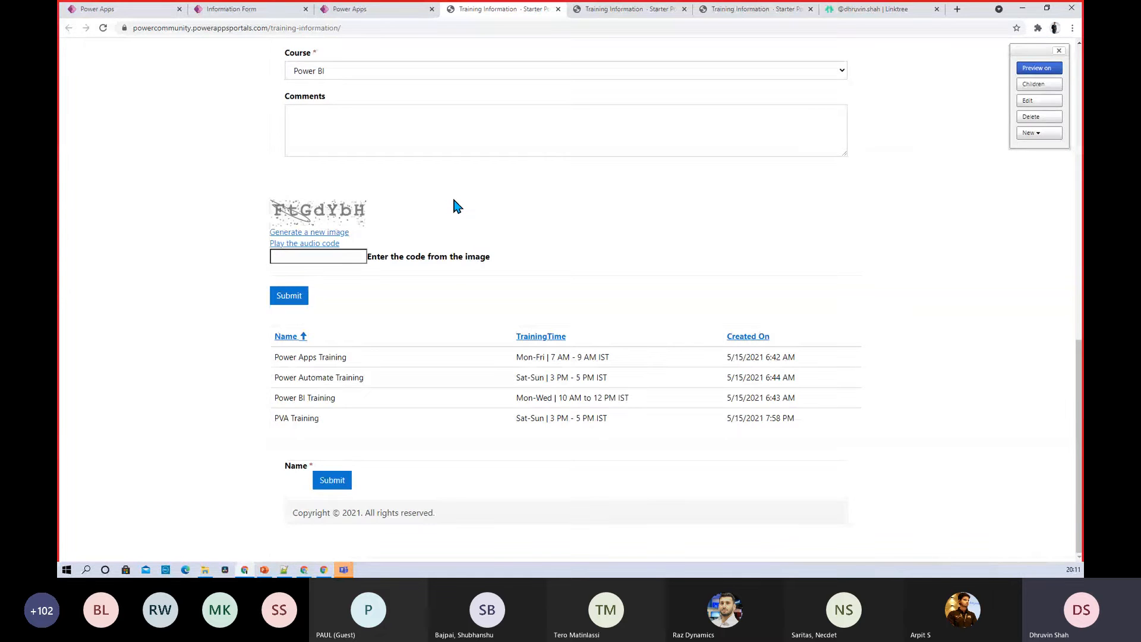
scroll(455, 205, up, 1)
scroll(455, 205, down, 1)
scroll(456, 205, up, 3)
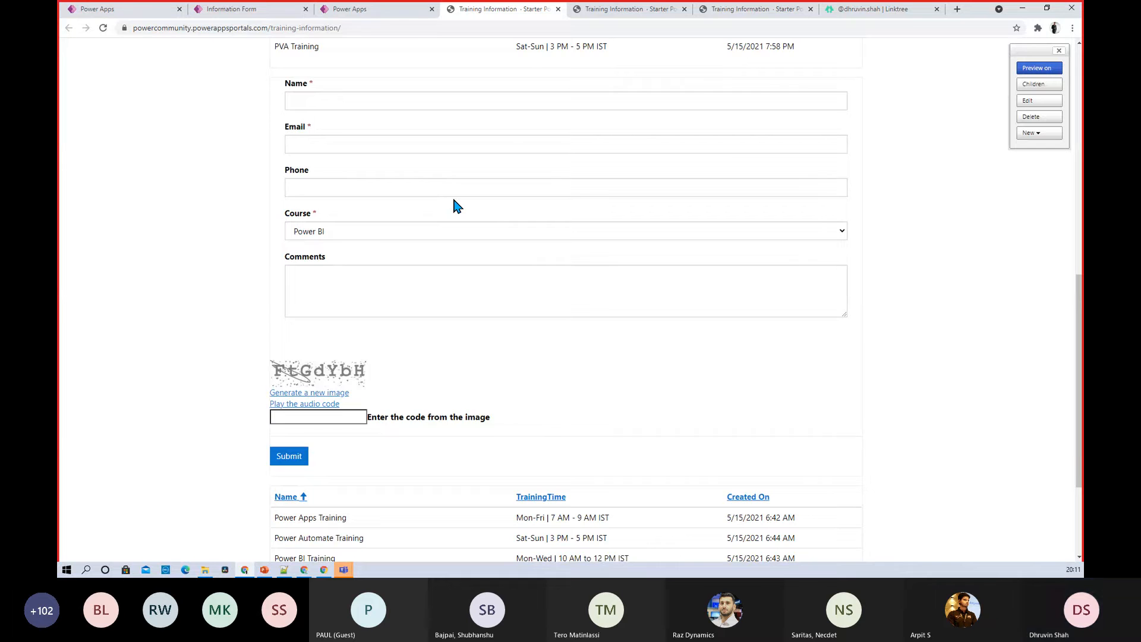
scroll(457, 205, up, 3)
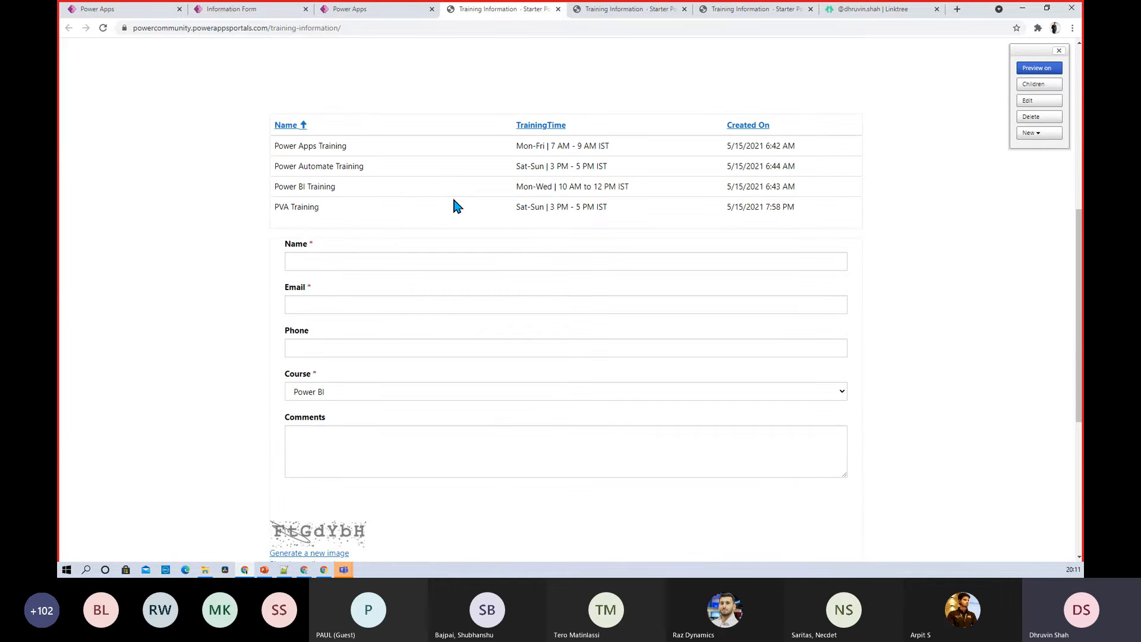
scroll(457, 205, up, 1)
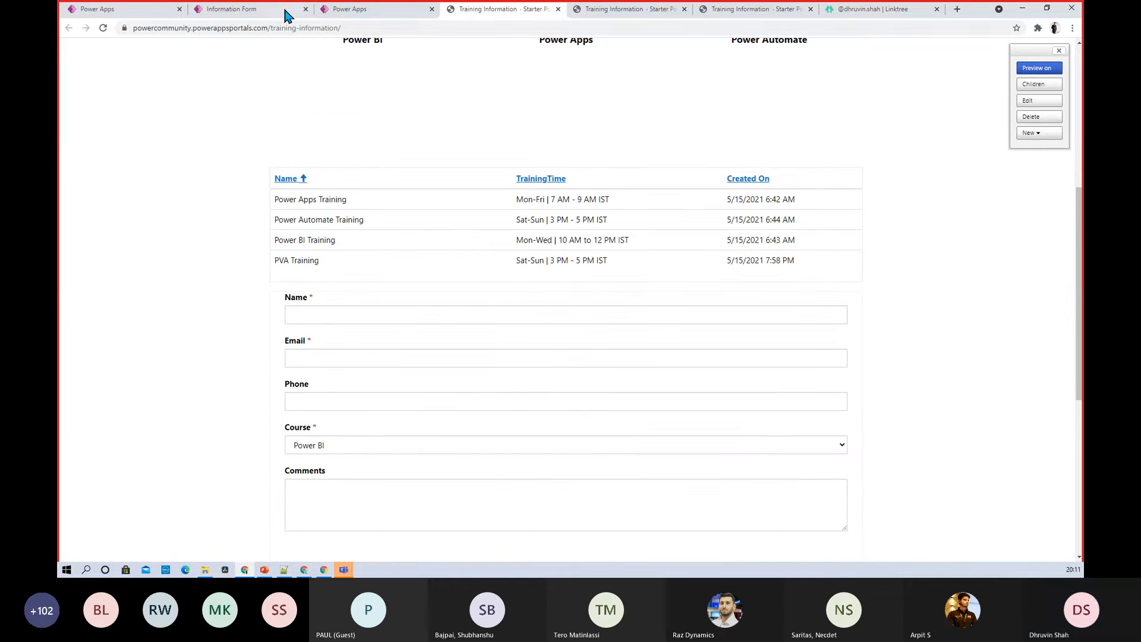
click(350, 8)
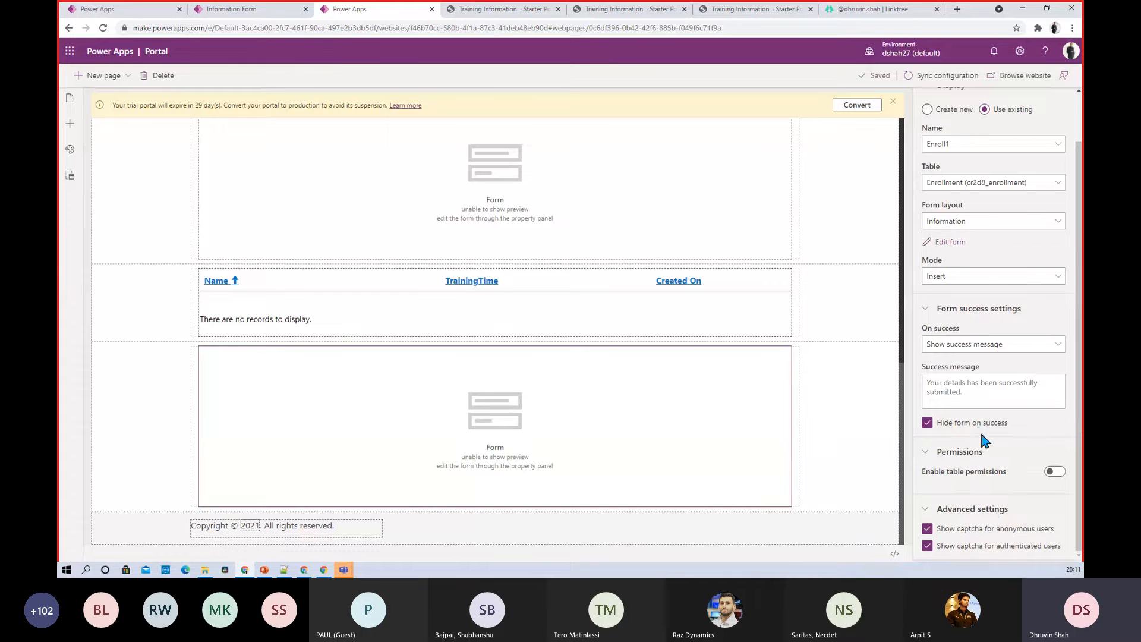
Keep the enrollment form in Insert mode, then return to the live Training Information portal page
click(964, 278)
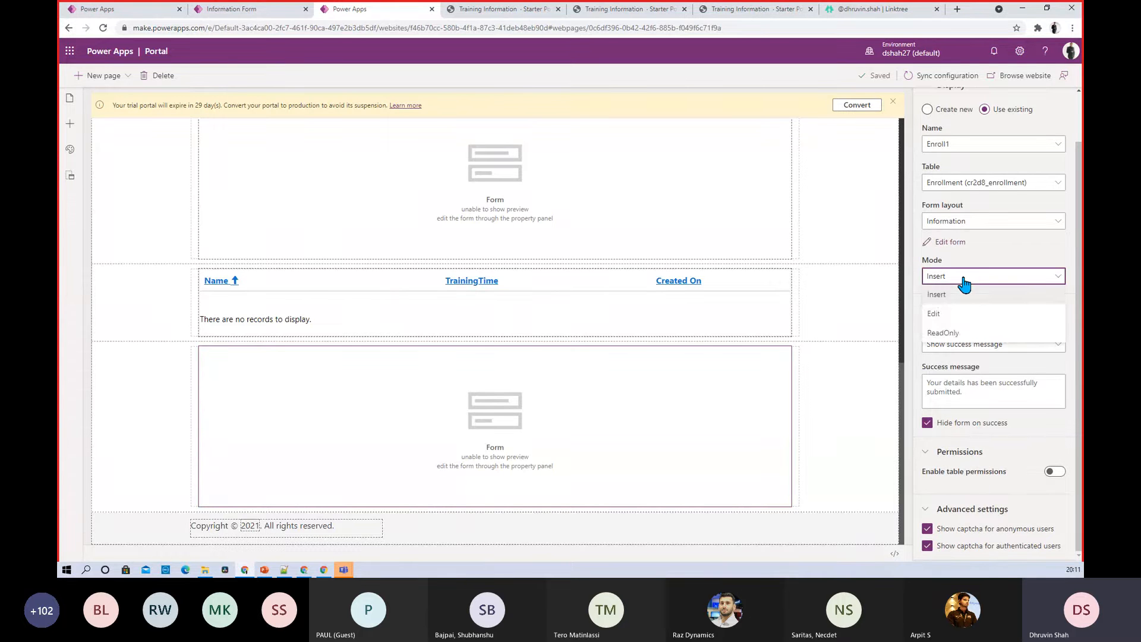
click(964, 278)
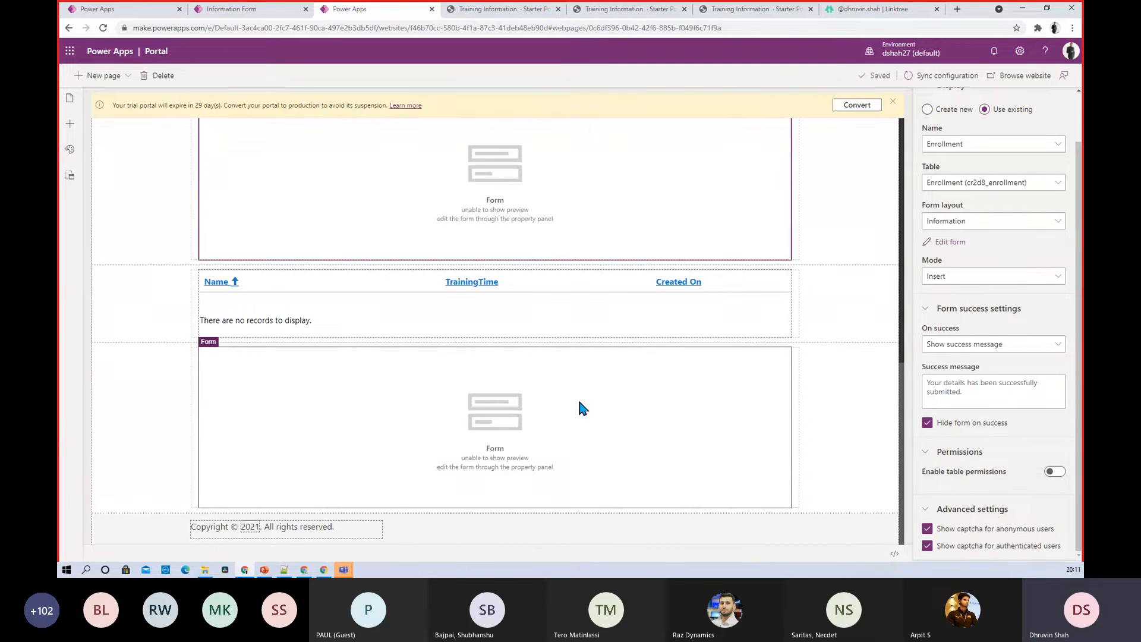
click(467, 9)
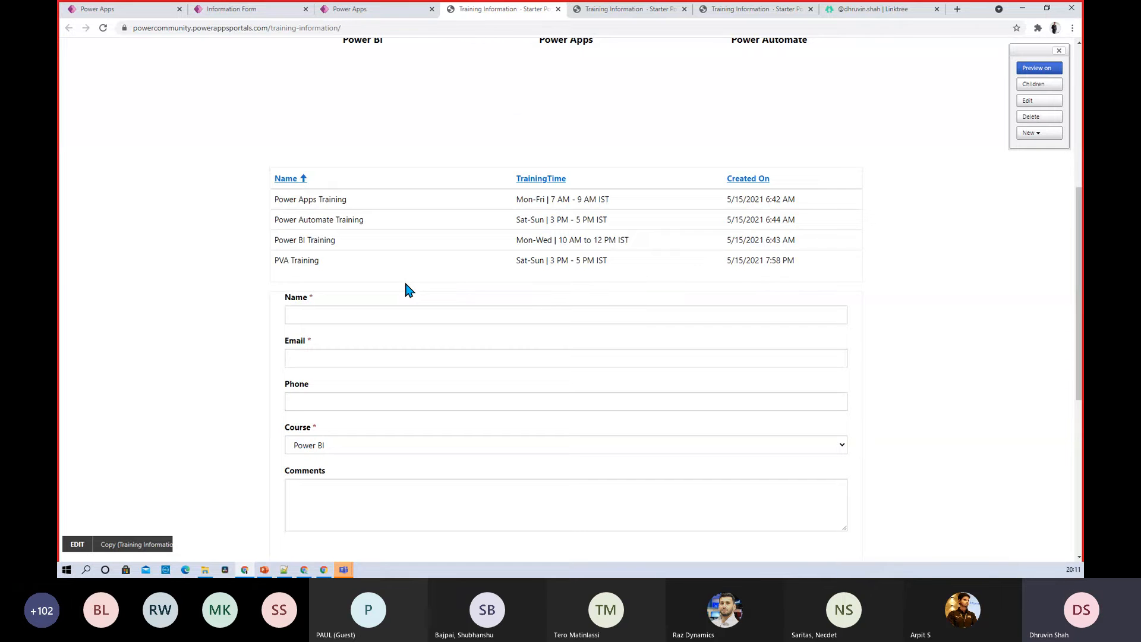
Scroll to the enrollment form and enter the applicant's name in the Name field
scroll(406, 284, down, 3)
scroll(404, 292, down, 2)
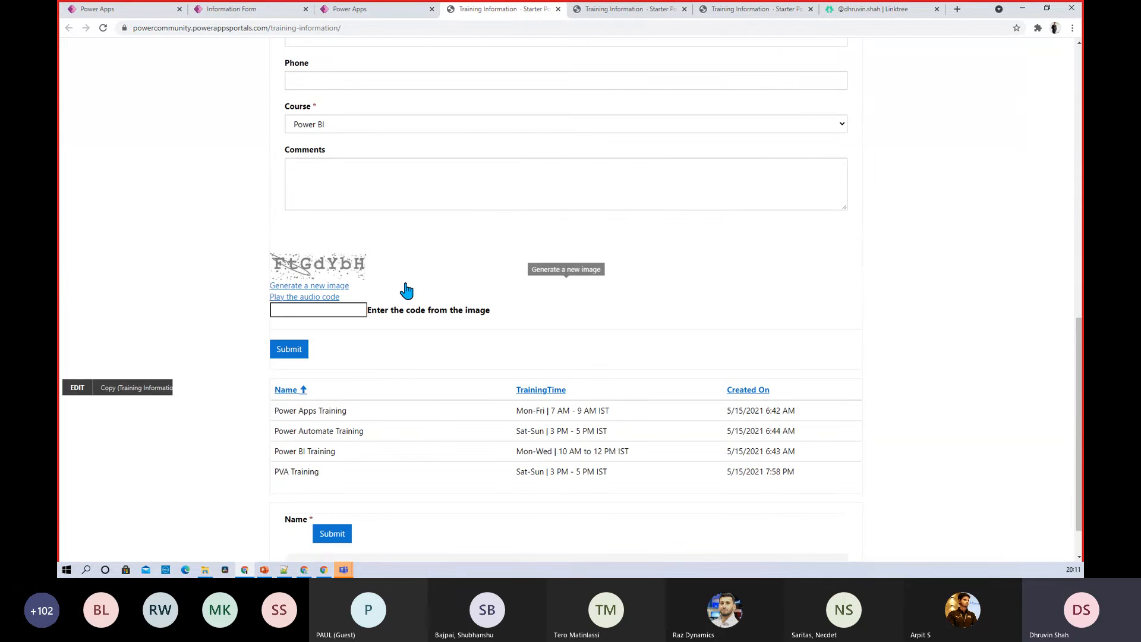
scroll(403, 289, down, 1)
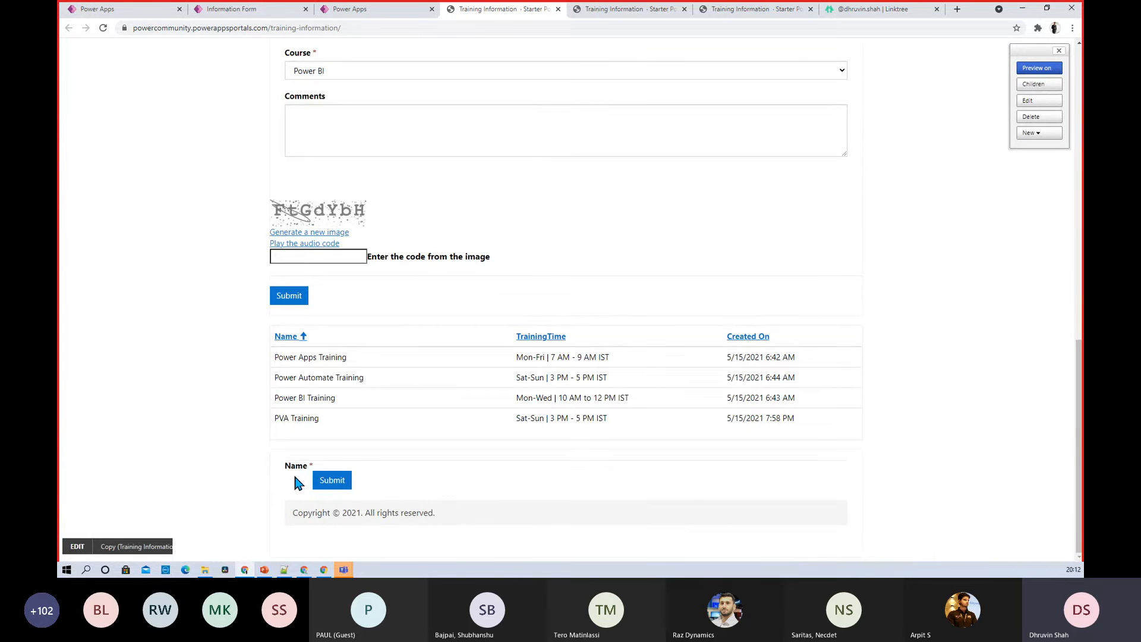
scroll(297, 491, up, 1)
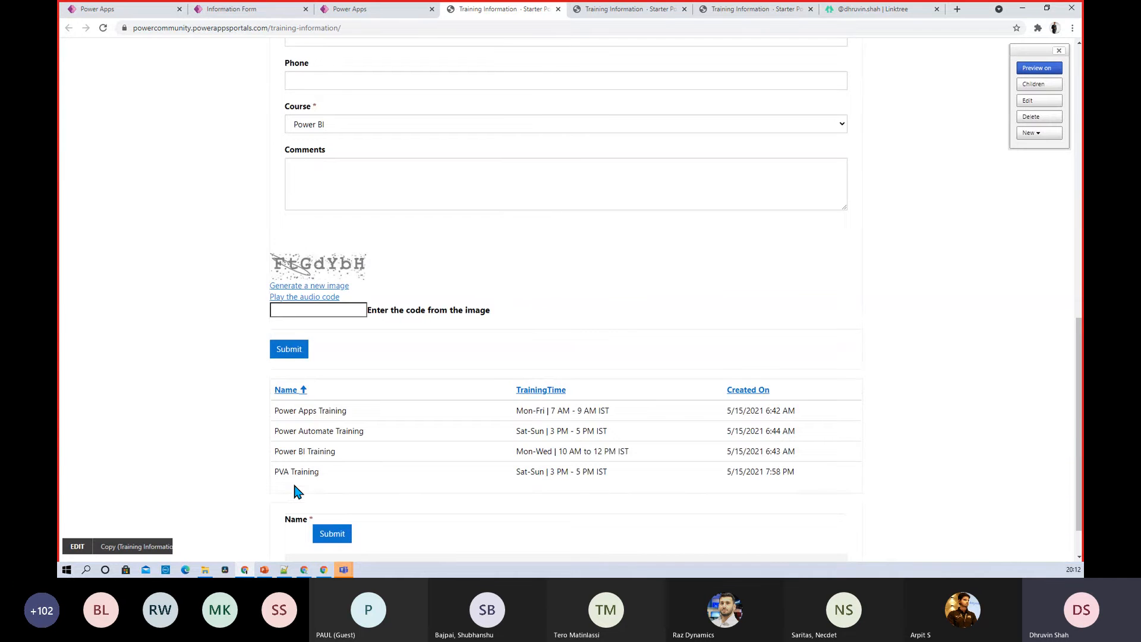
scroll(298, 491, up, 2)
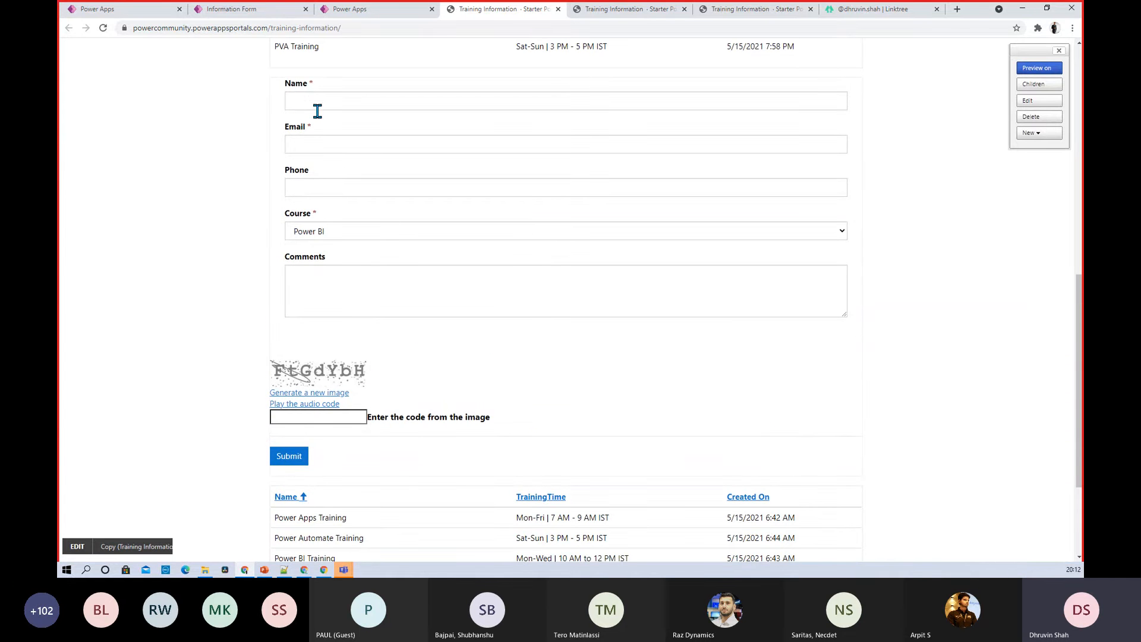
scroll(267, 469, down, 3)
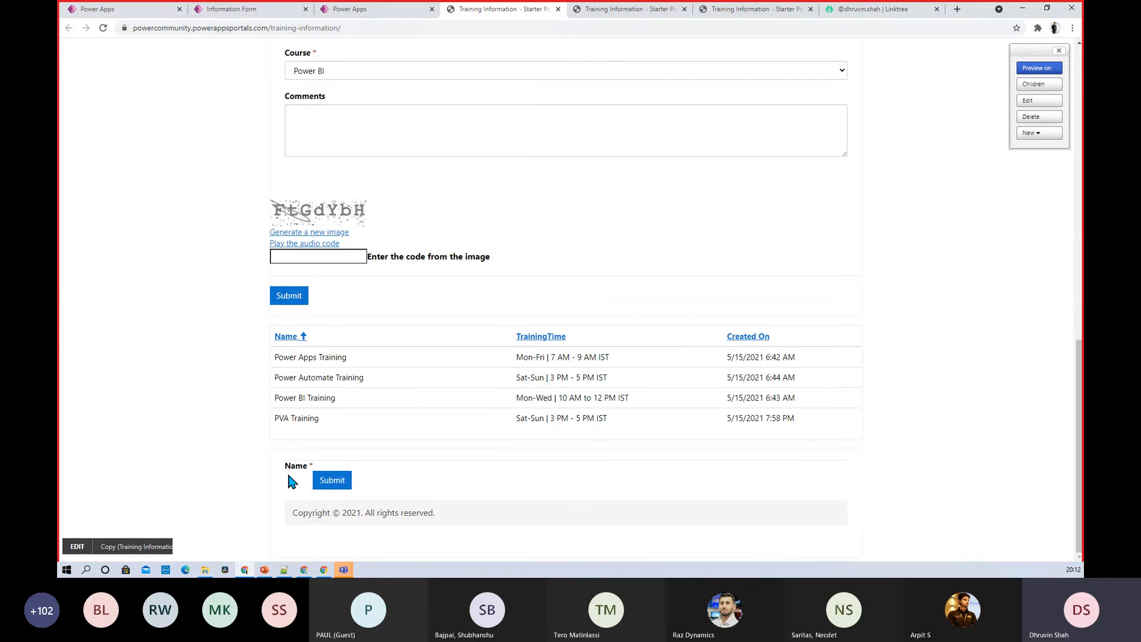
scroll(318, 479, up, 1)
scroll(315, 480, up, 3)
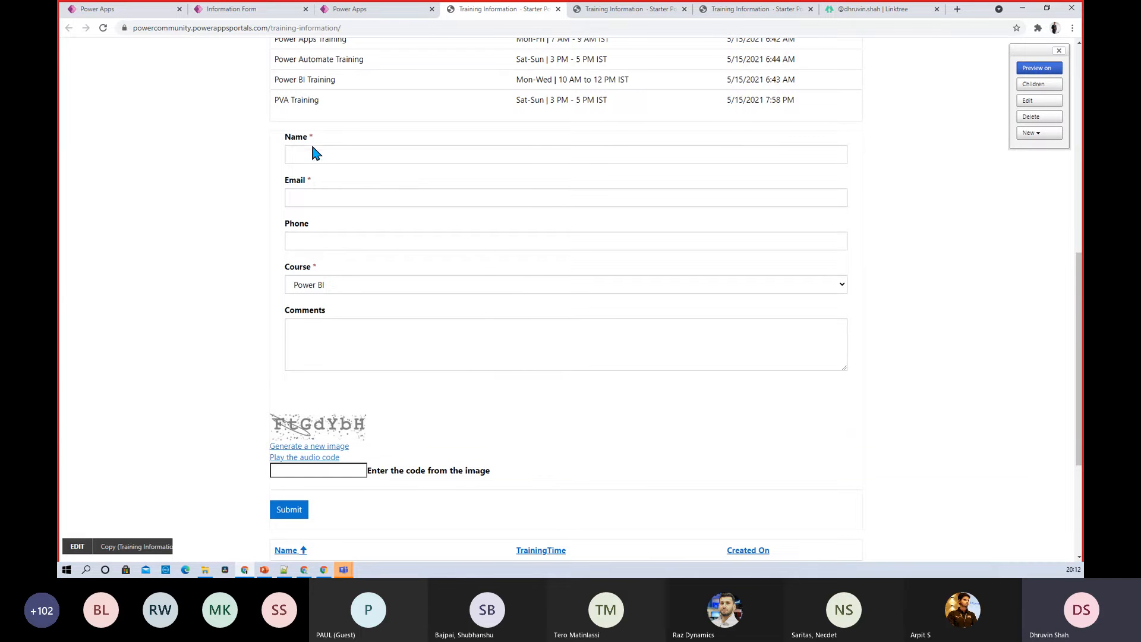
click(320, 155)
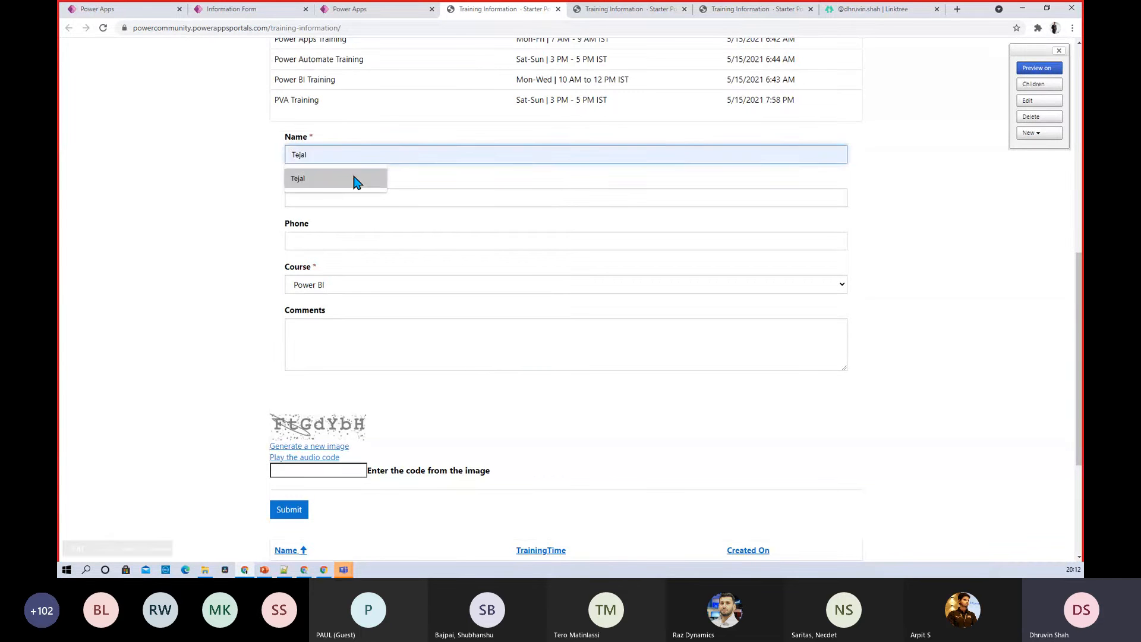
click(407, 142)
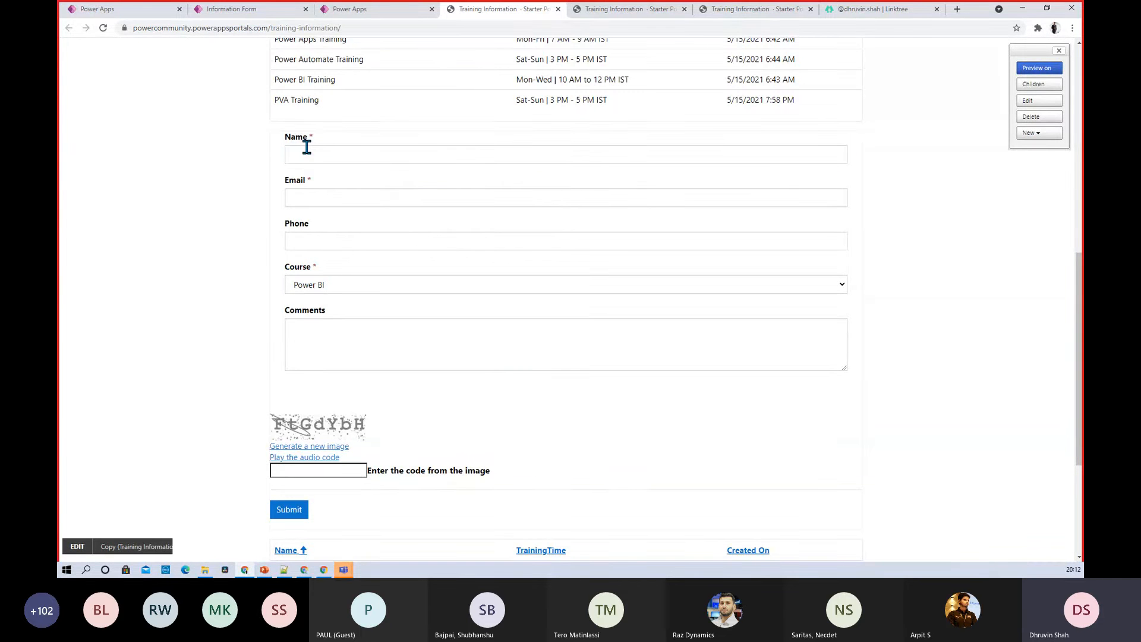
click(307, 148)
text(Aditya)
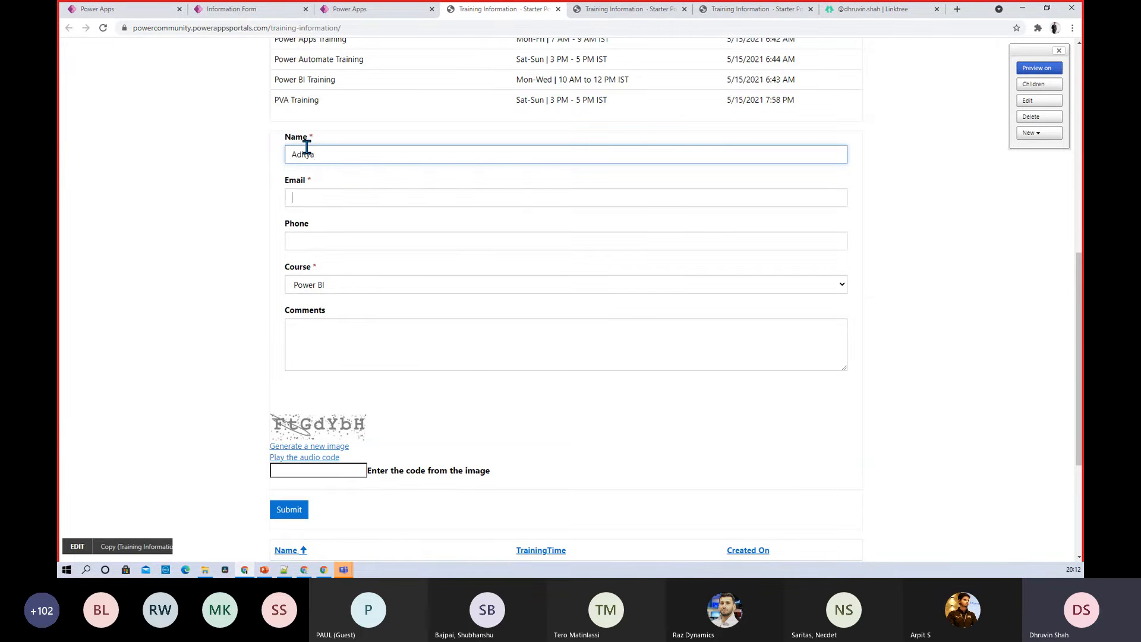
Fill in the applicant's e-mail and phone number and choose the Power Apps course
key(Tab)
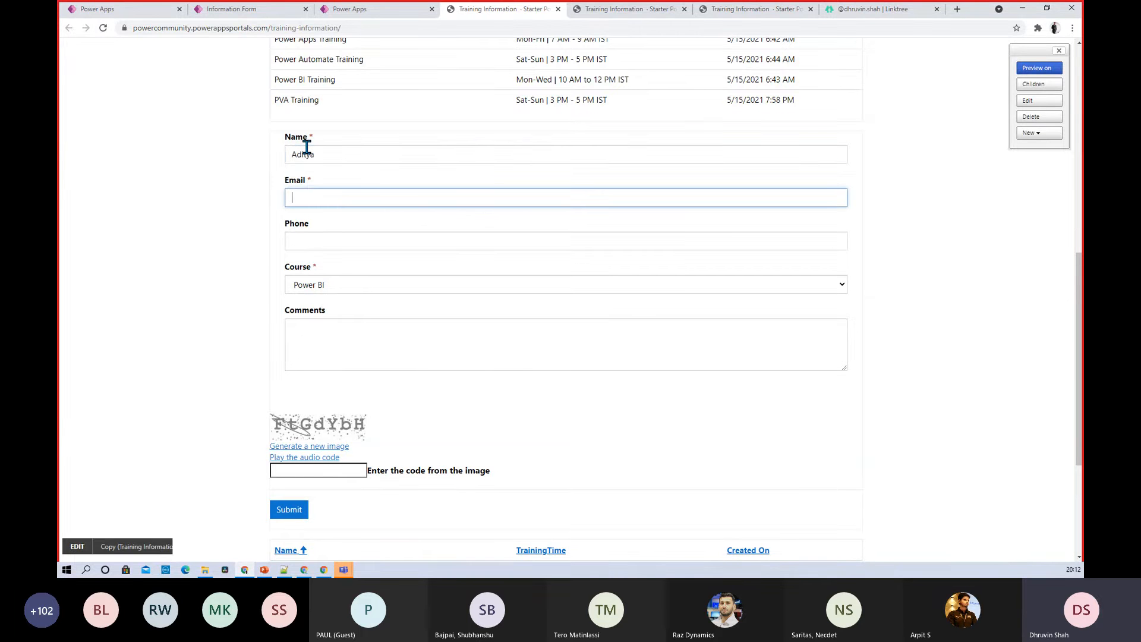
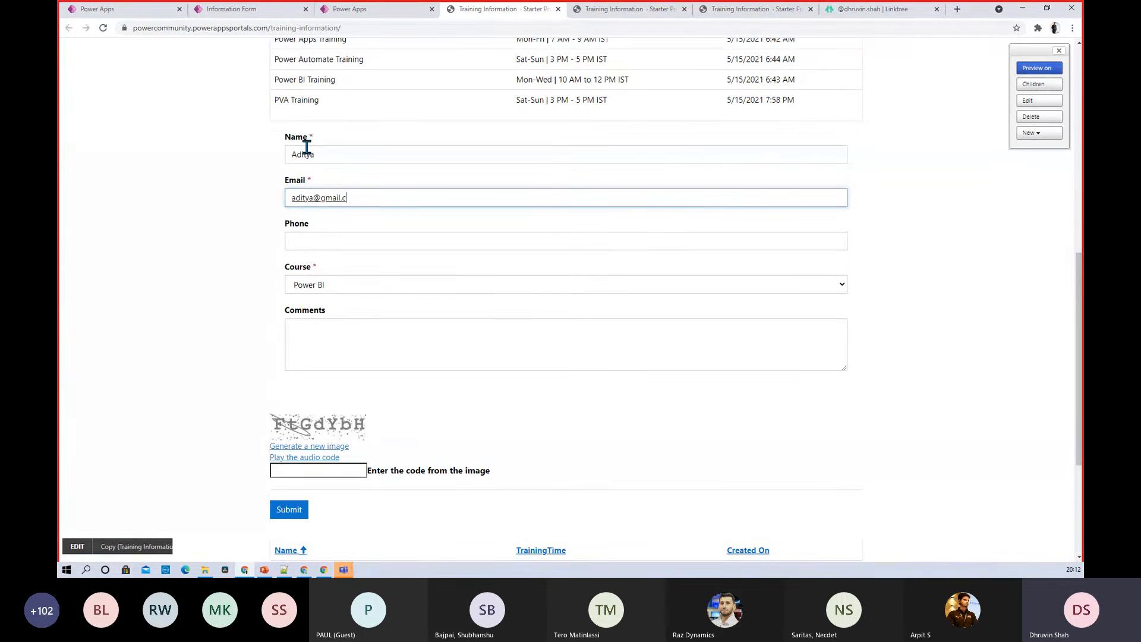
key(Tab)
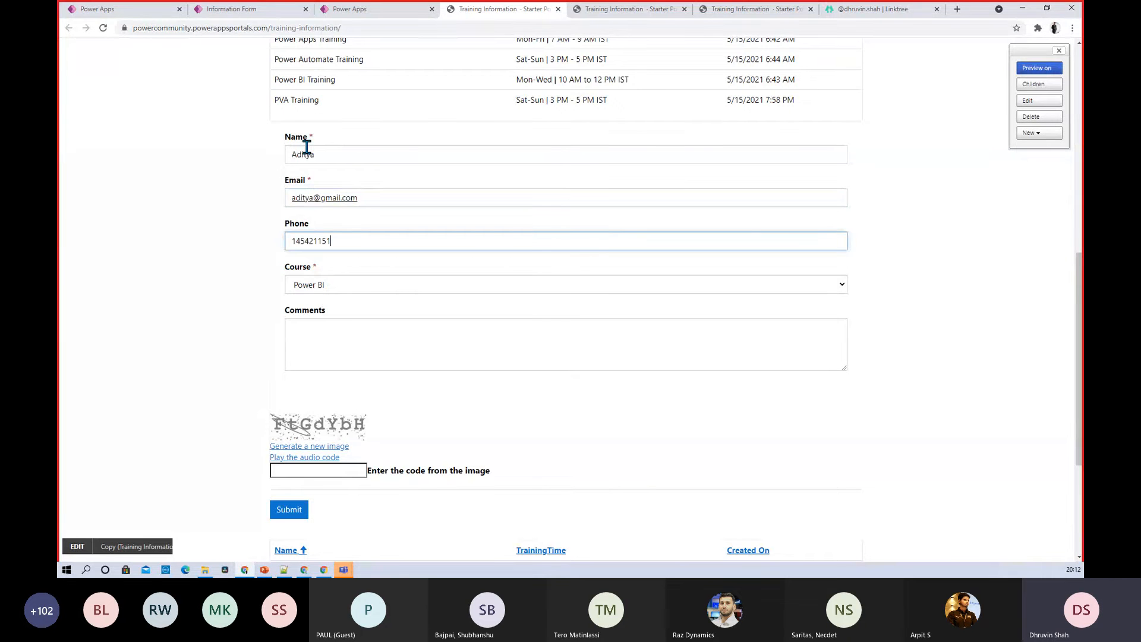
key(Tab)
click(333, 288)
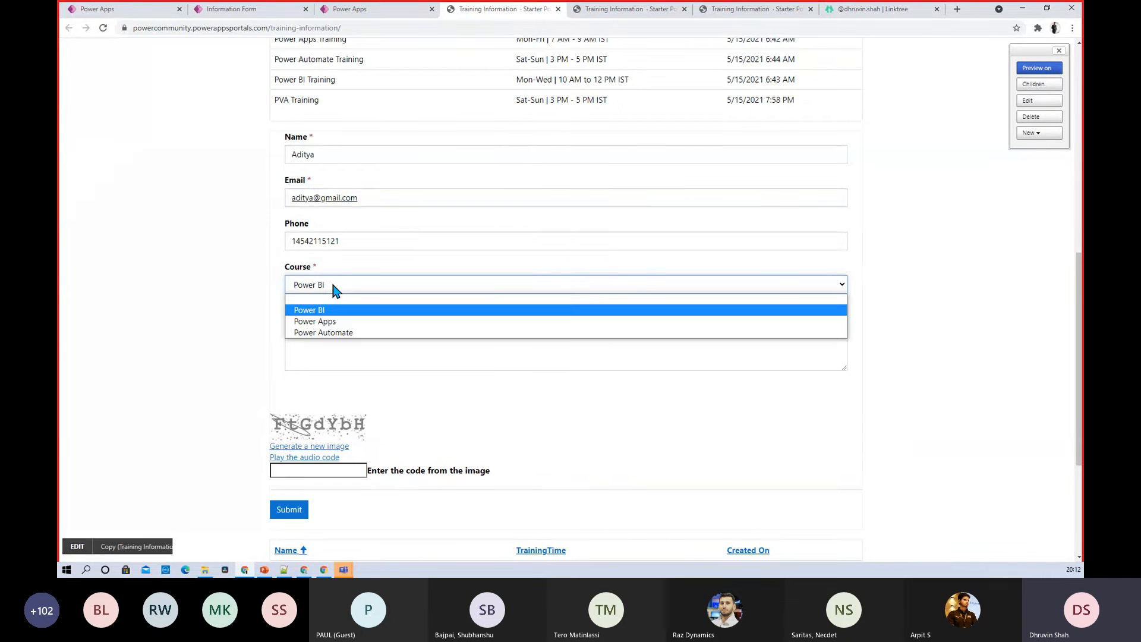
click(347, 321)
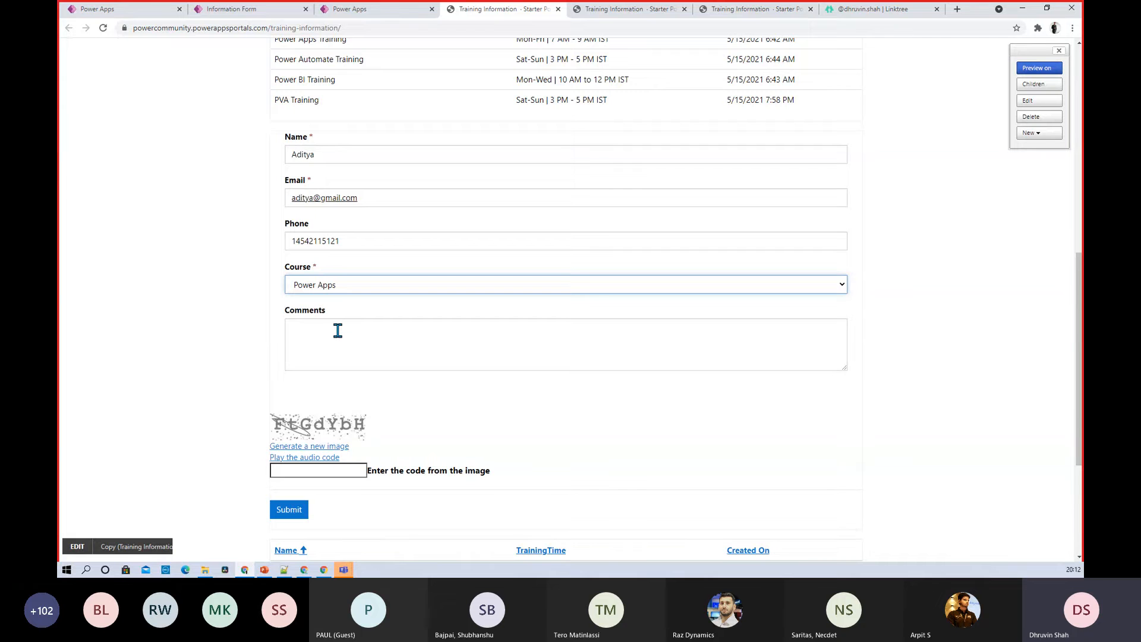
Add the comment 'want to join' and enter the captcha code
click(337, 330)
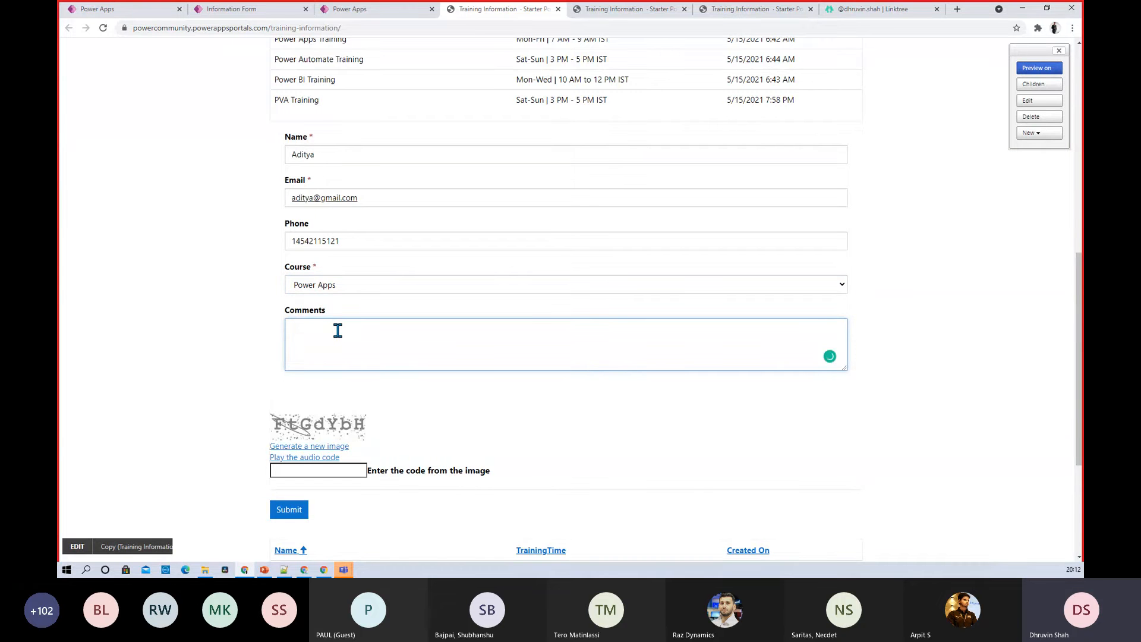
text(want to join)
click(288, 469)
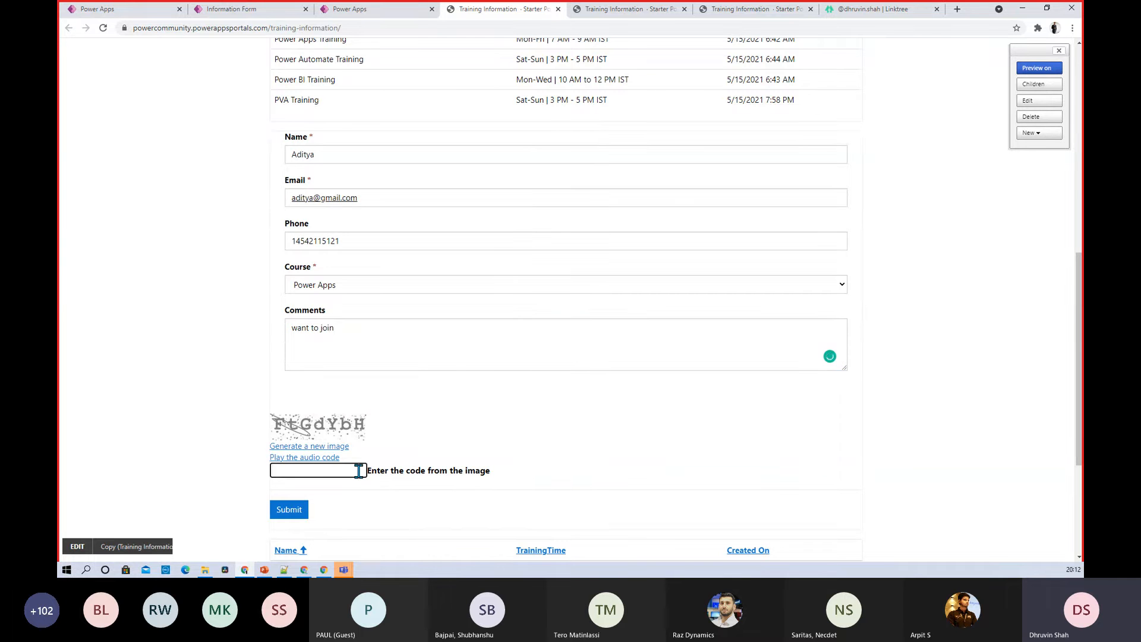
text(FtGdYbH)
Submit the enrollment form and scroll down to the refreshed captcha box
click(292, 511)
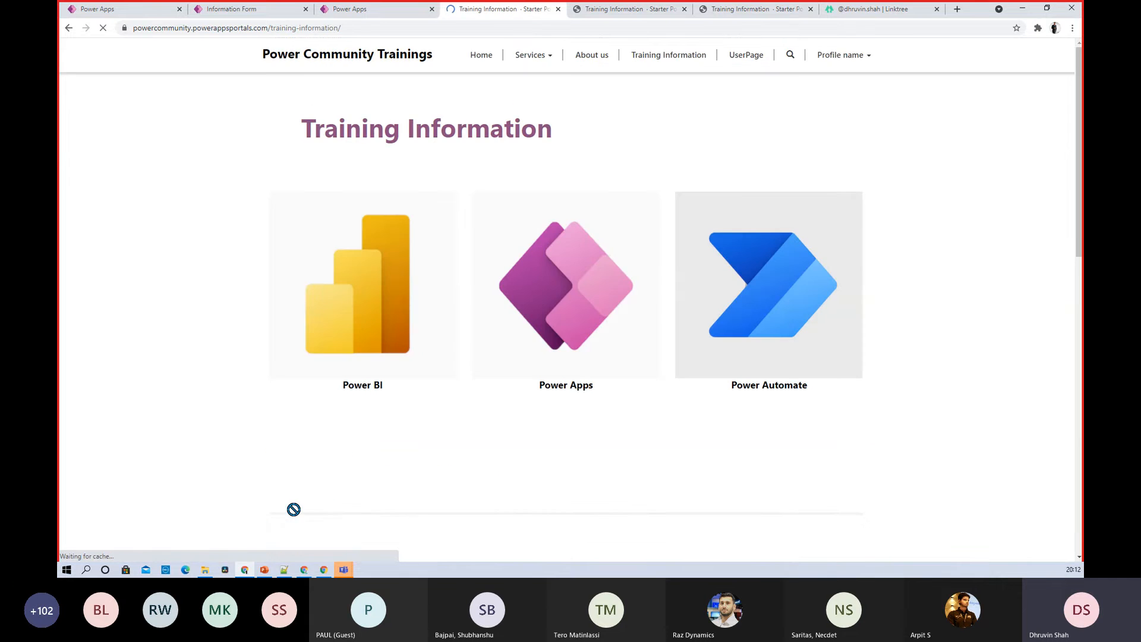
scroll(331, 461, down, 5)
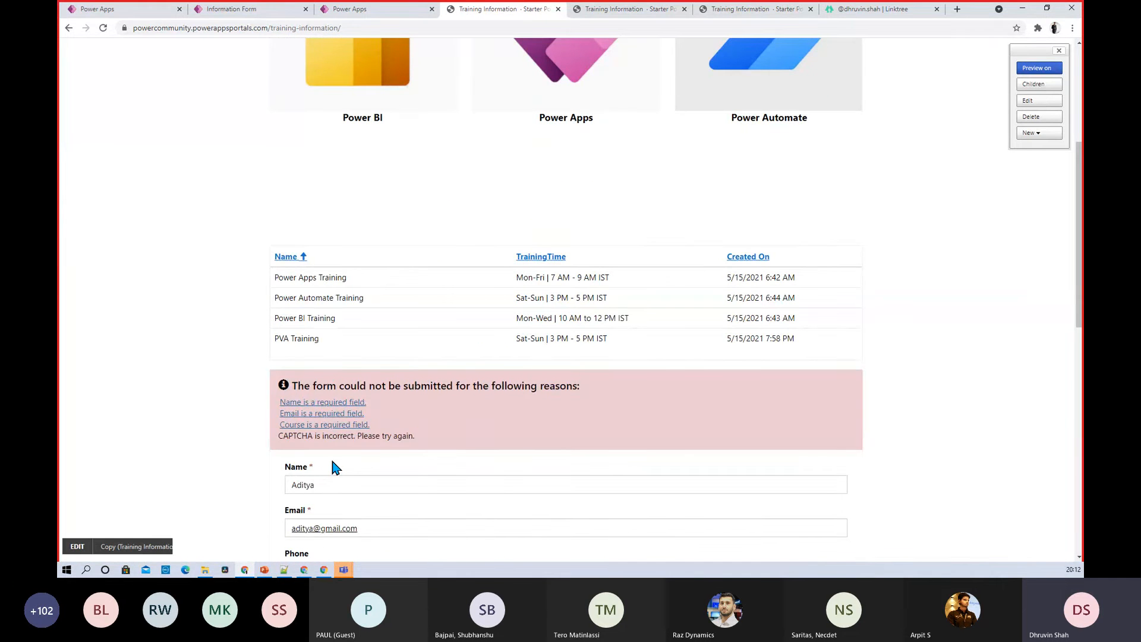
scroll(331, 461, down, 2)
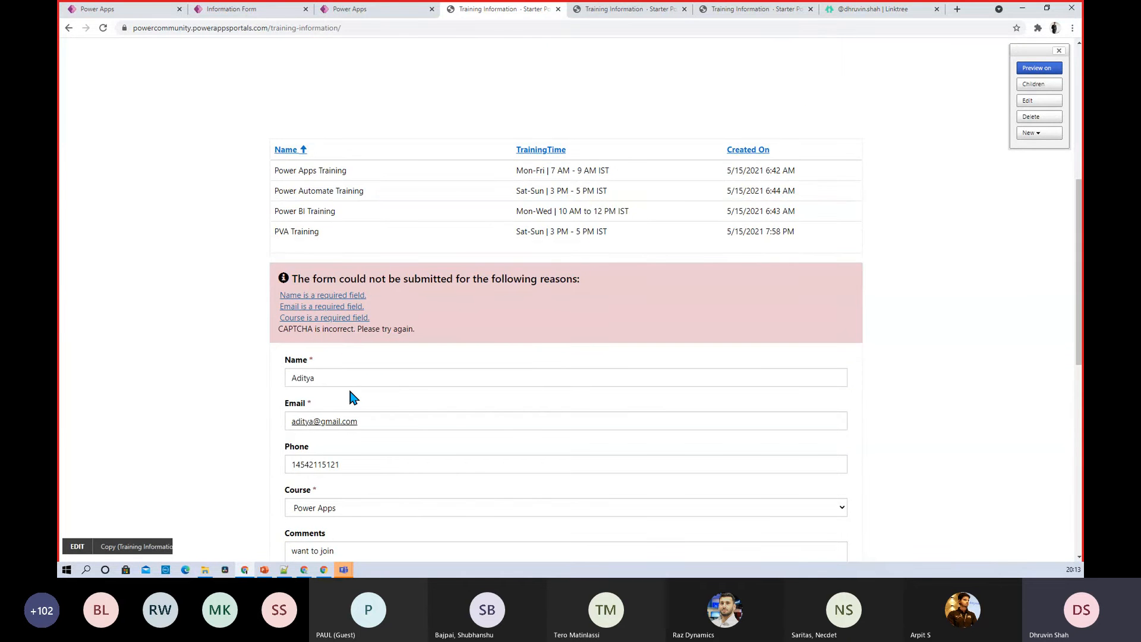
scroll(350, 394, down, 2)
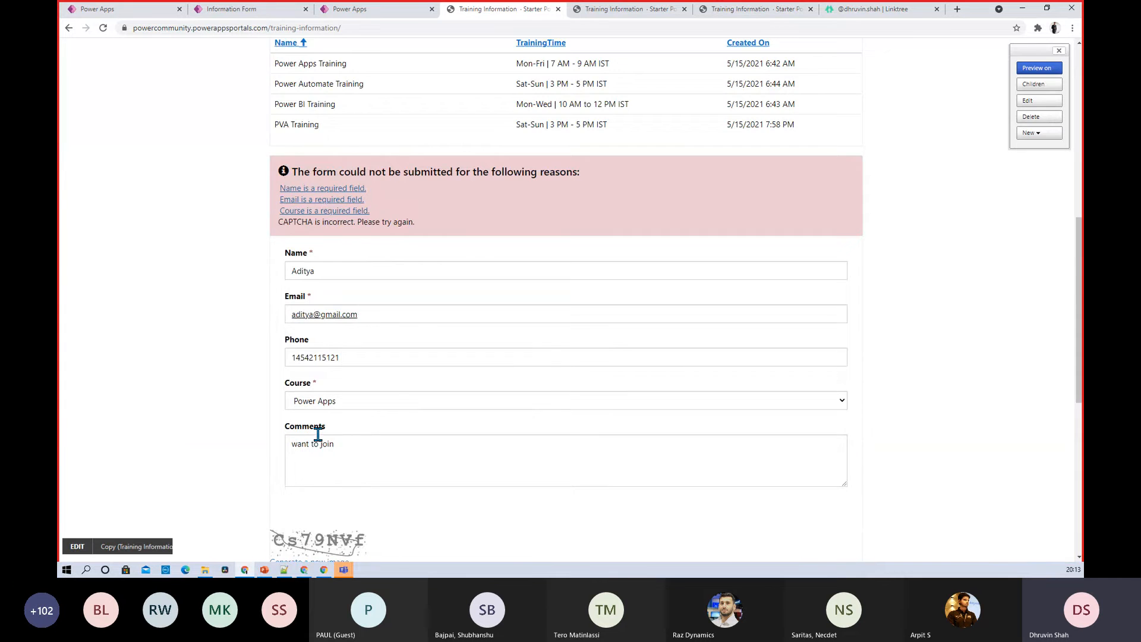
scroll(344, 339, down, 2)
scroll(315, 423, down, 1)
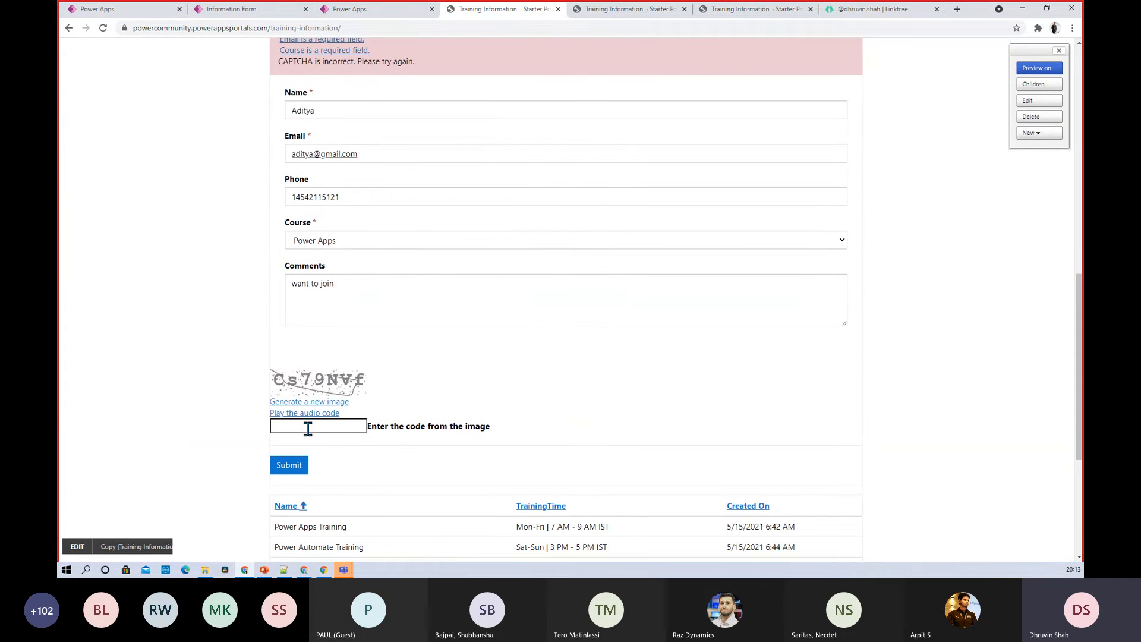
Enter the new captcha code, resubmit, and review the required-field and CAPTCHA errors
click(315, 426)
text(Cs79NVf)
click(295, 464)
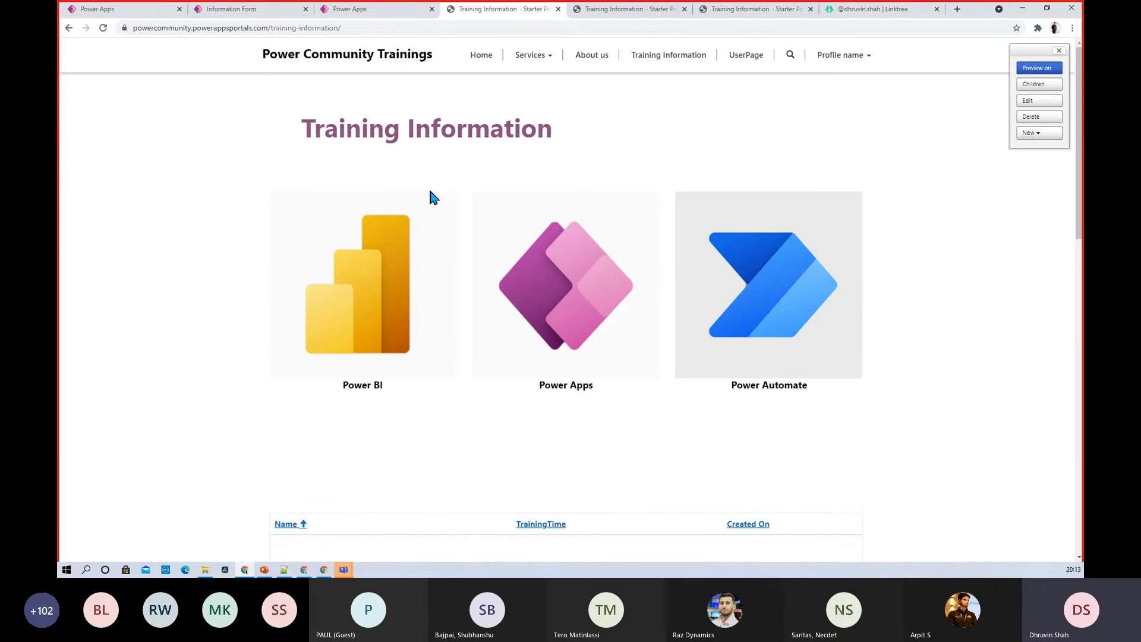
scroll(404, 187, down, 2)
scroll(402, 188, down, 1)
scroll(403, 187, down, 2)
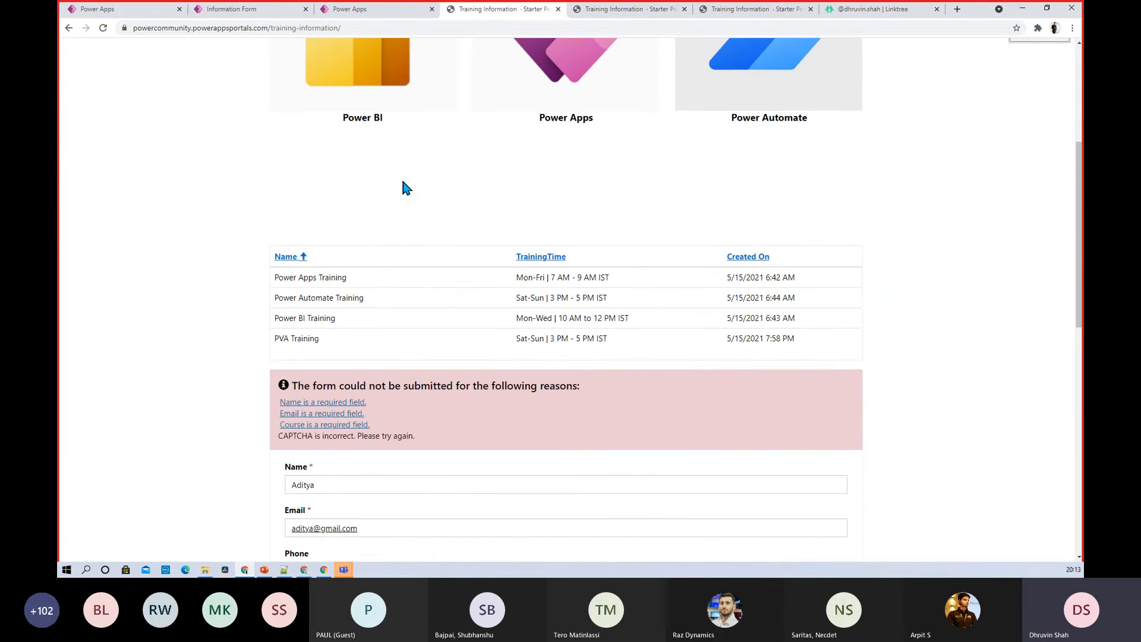
scroll(402, 188, down, 4)
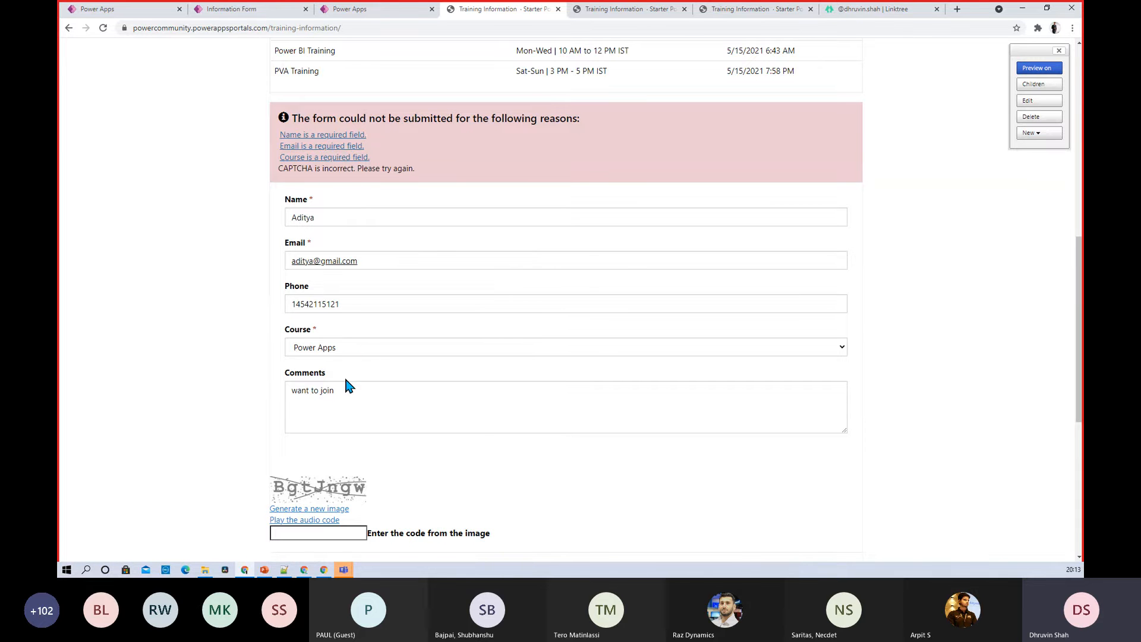
scroll(347, 386, down, 6)
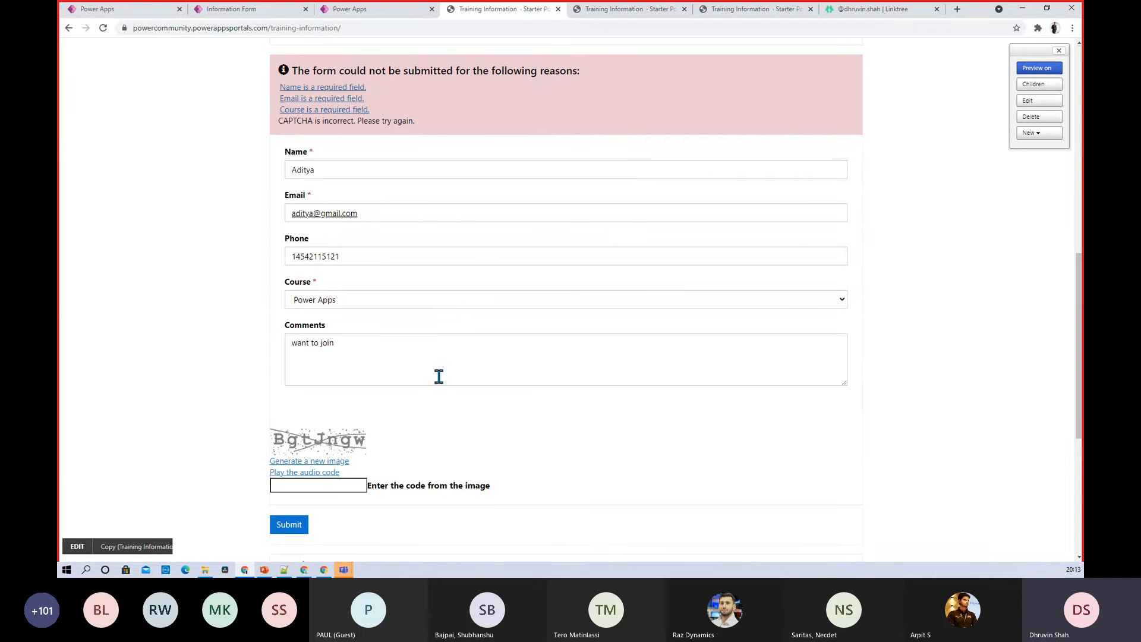
Check the Enrollment table's Data view, which still shows only two records, then go back to Portal Studio
click(240, 12)
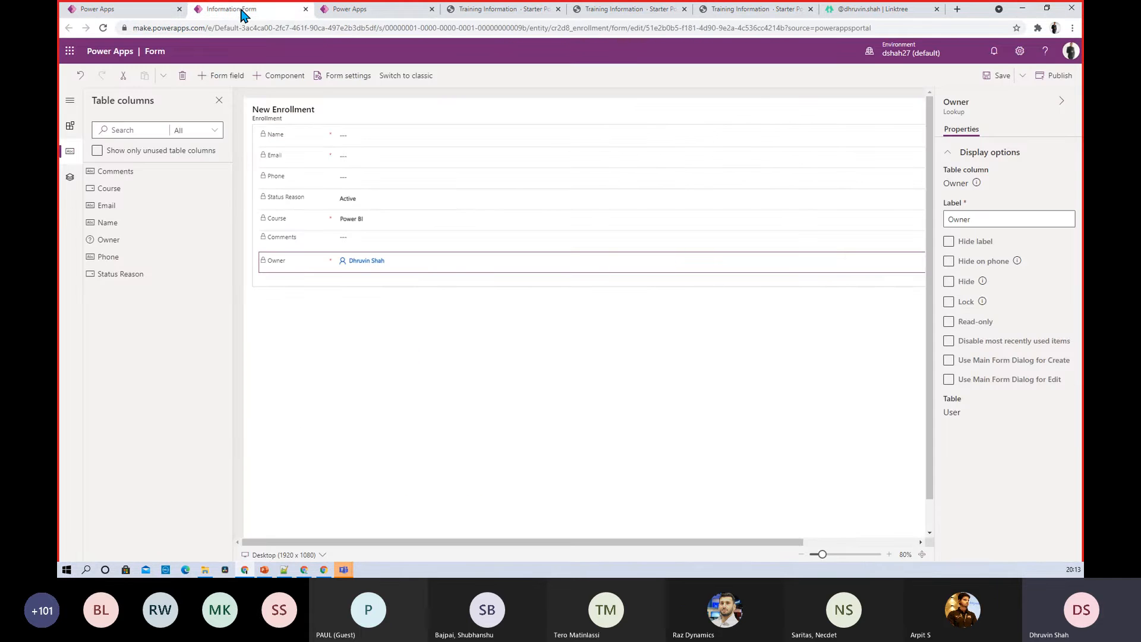
click(122, 11)
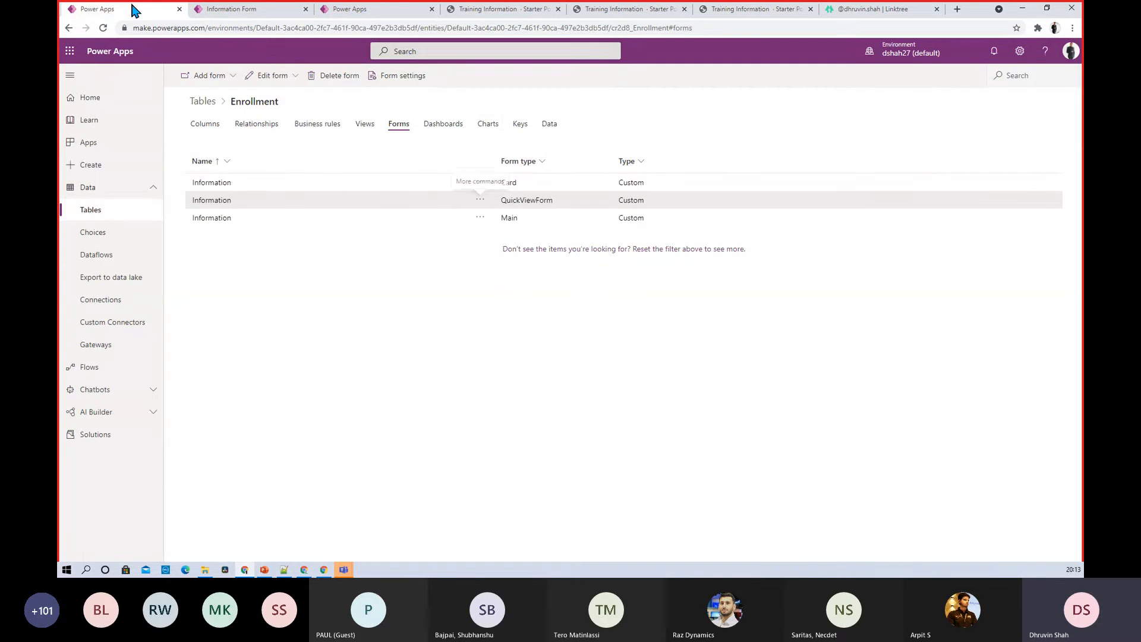
click(550, 125)
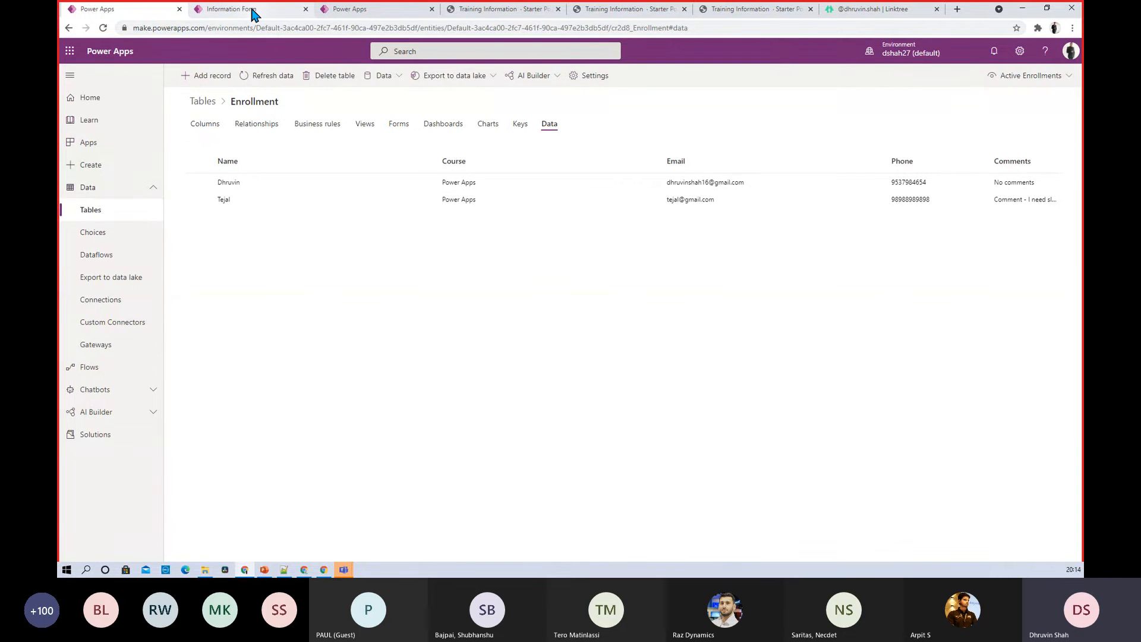
click(251, 10)
click(342, 11)
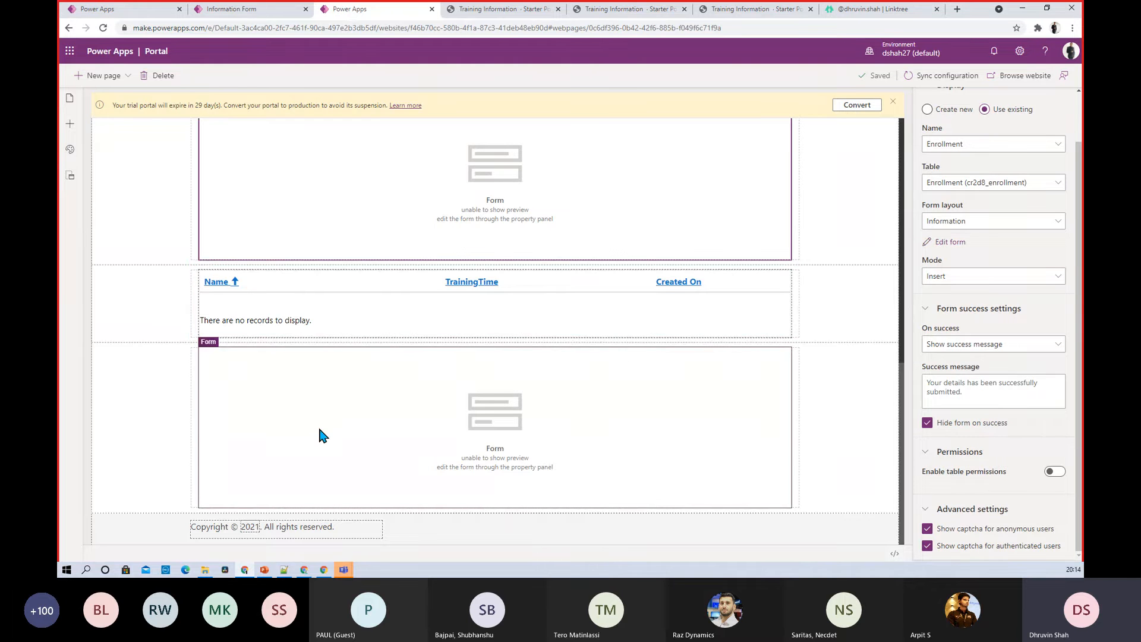
Open UserPage, confirm its form is the Enrollment insert form, then view the Enrollment table's data
scroll(319, 432, up, 10)
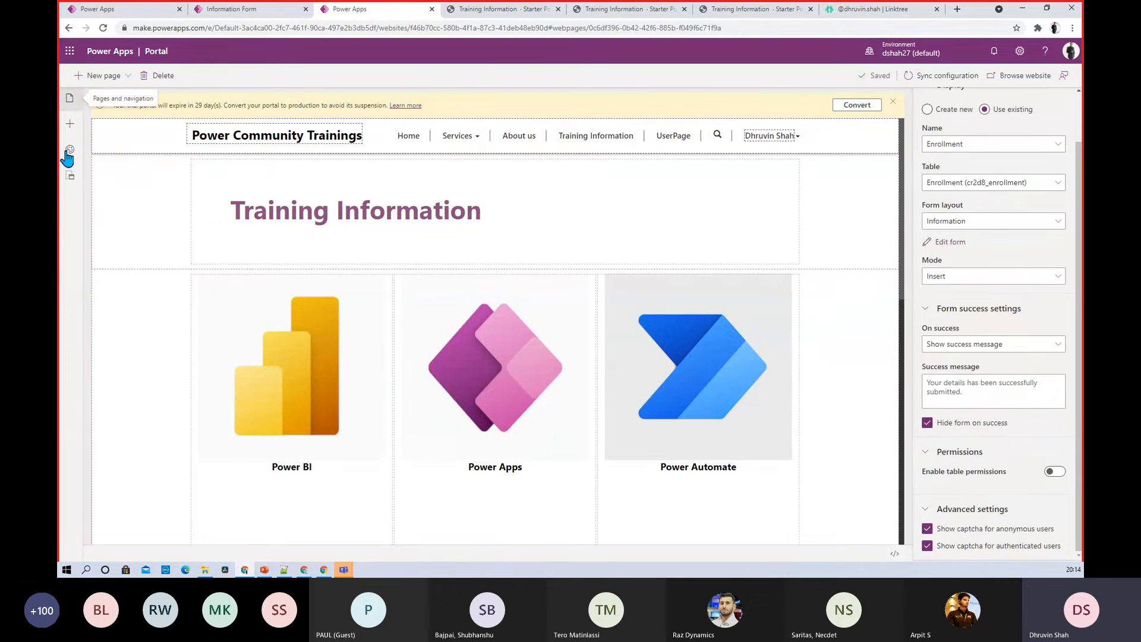
click(70, 98)
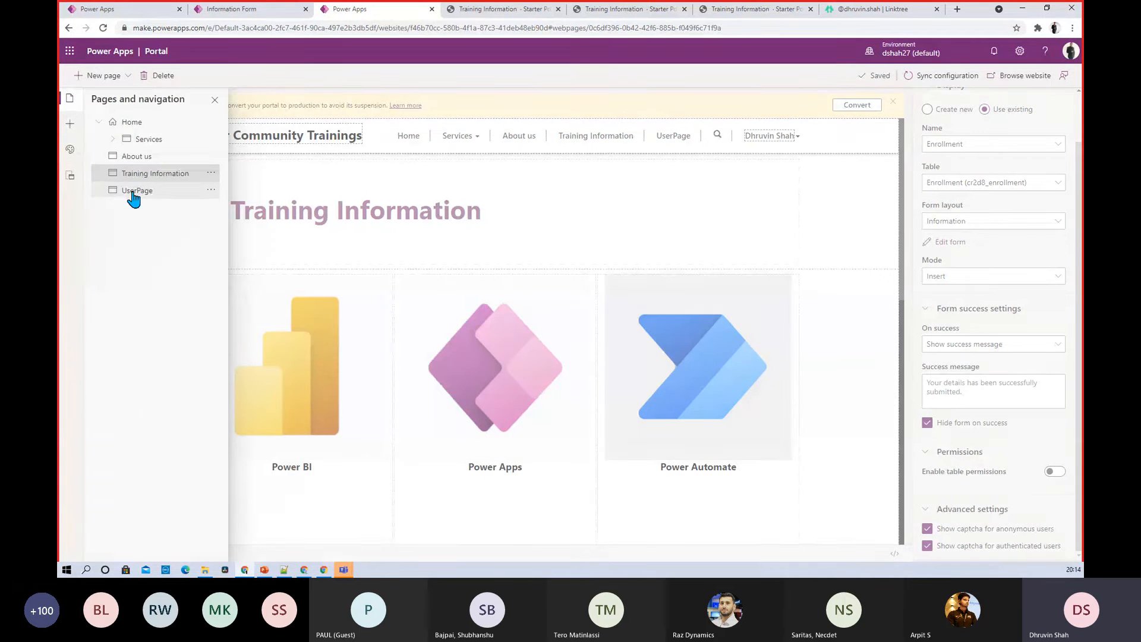
click(133, 191)
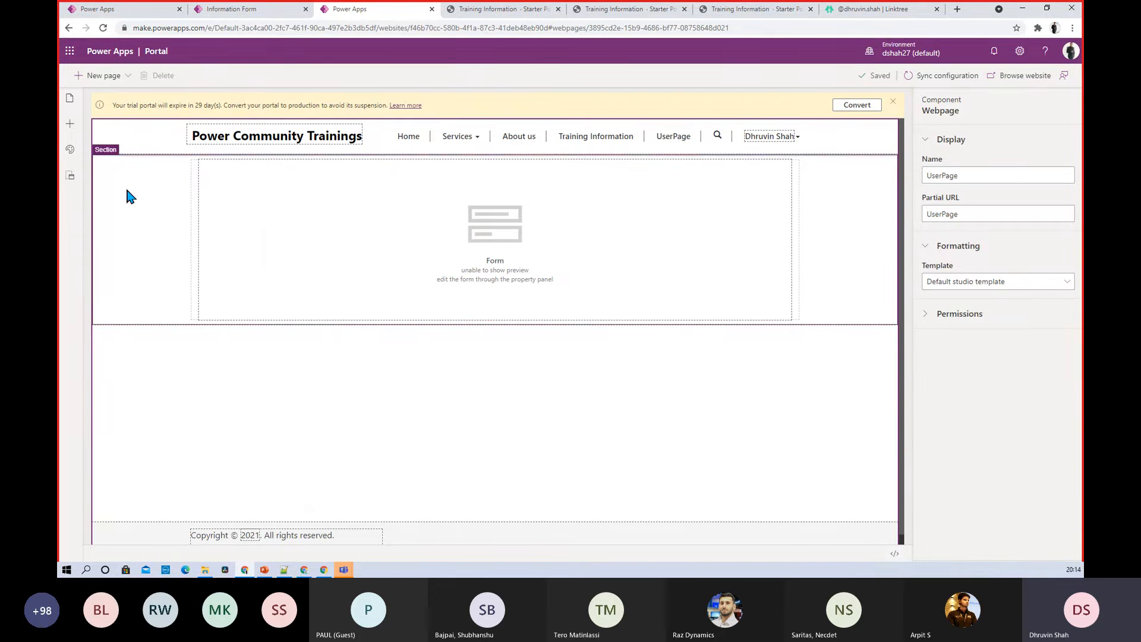
click(395, 209)
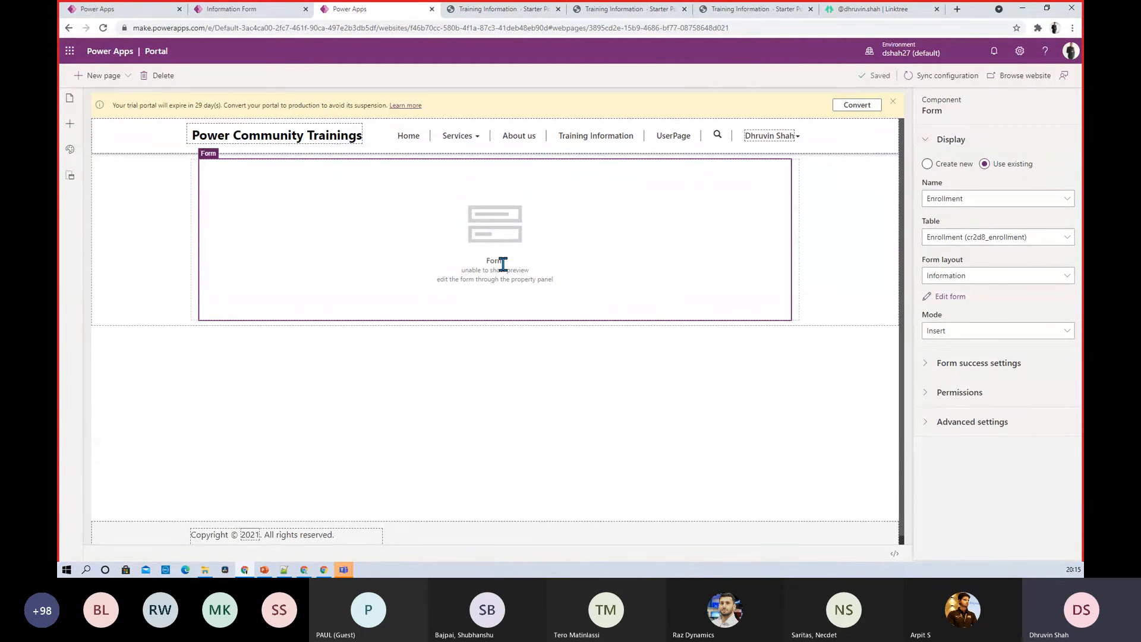
click(97, 11)
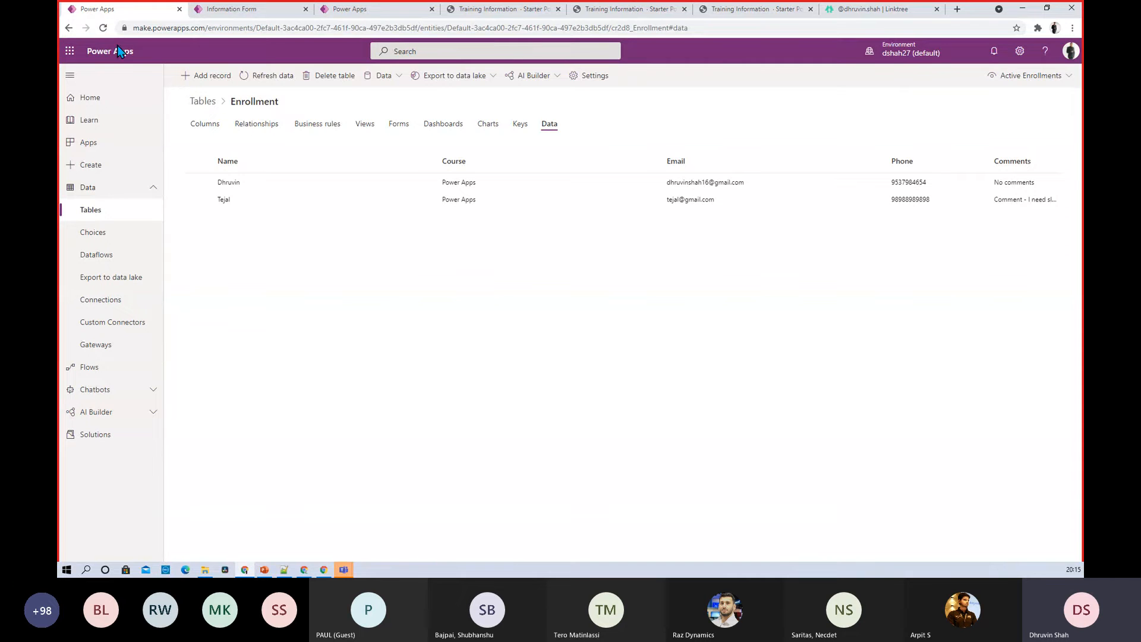
Open the PowerCommunity portal's settings from the Apps list
click(116, 152)
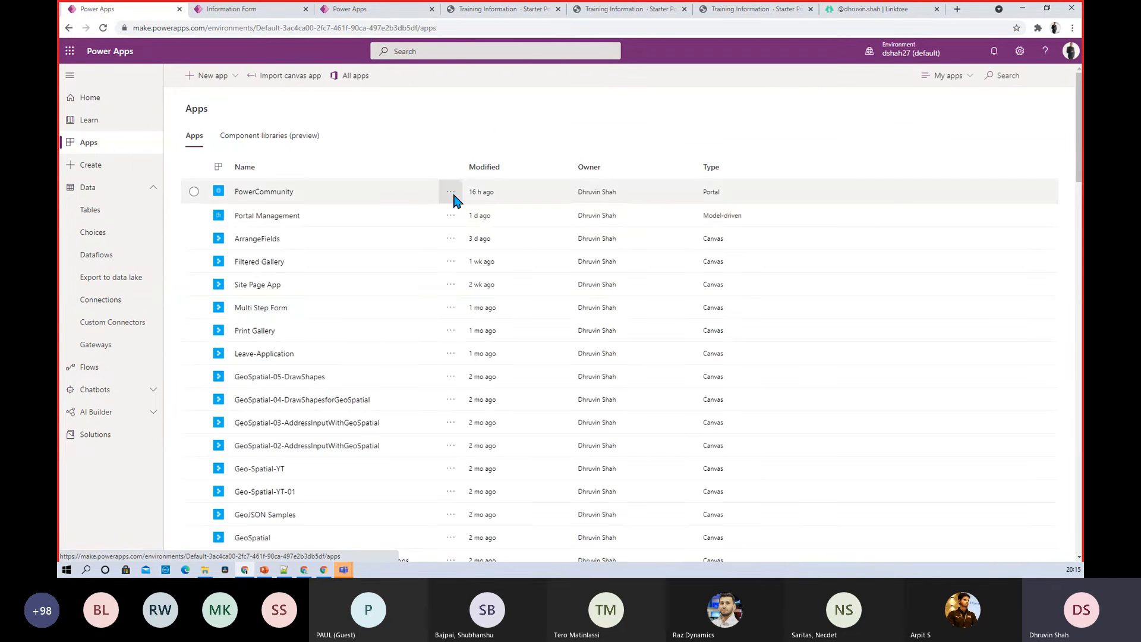
click(451, 211)
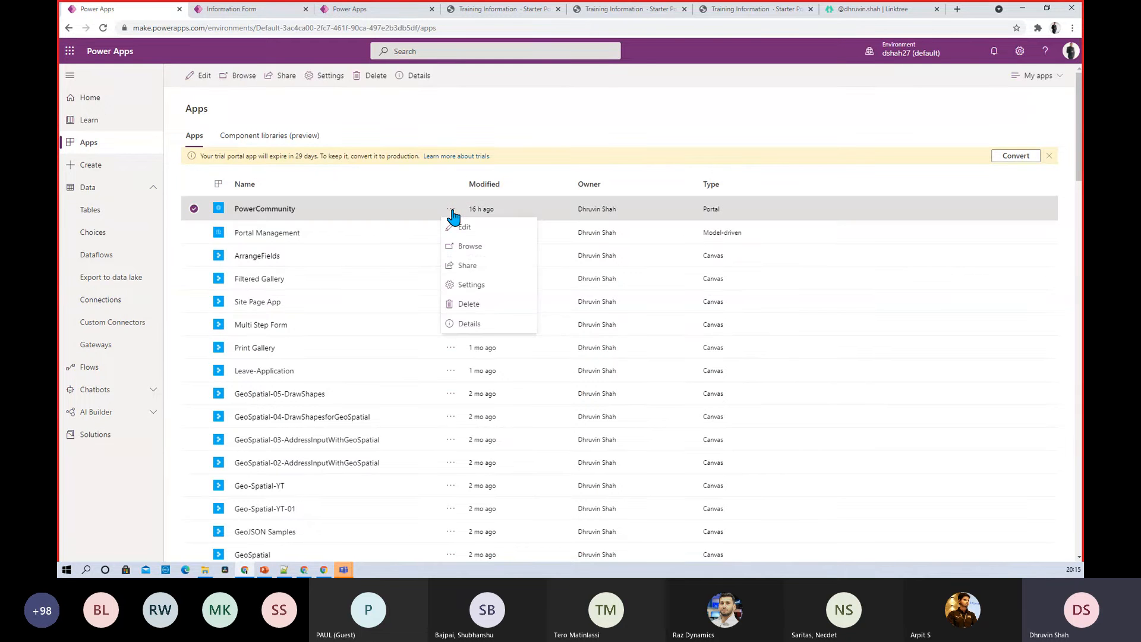
click(492, 291)
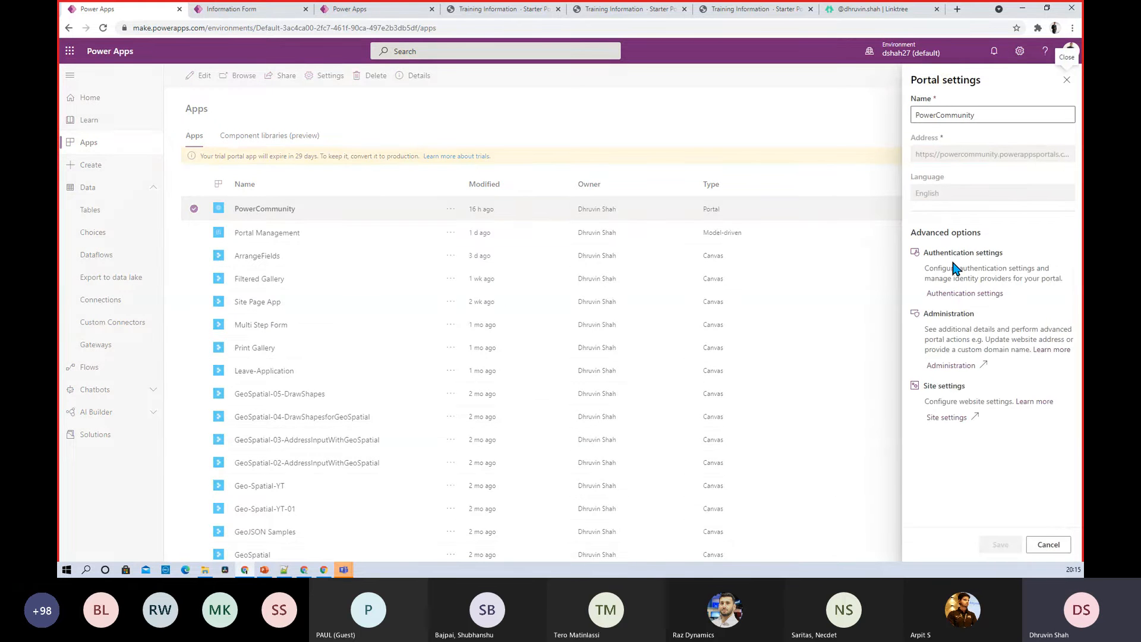
Open authentication, portal administration and site settings in new tabs, then view identity providers
right_click(963, 296)
key(Escape)
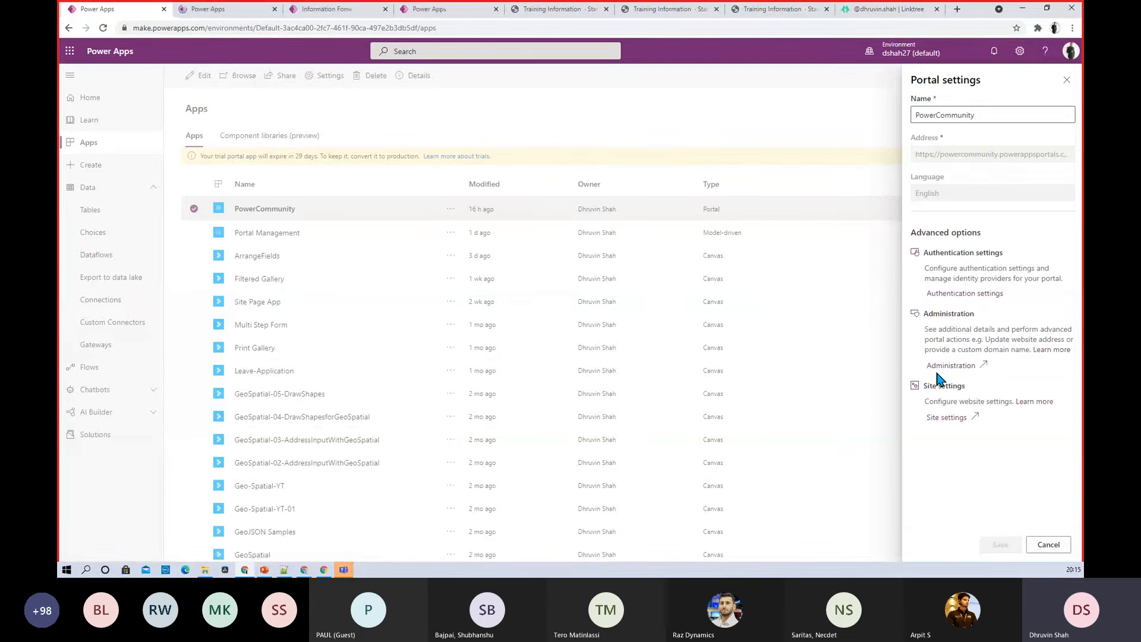
right_click(949, 365)
click(949, 373)
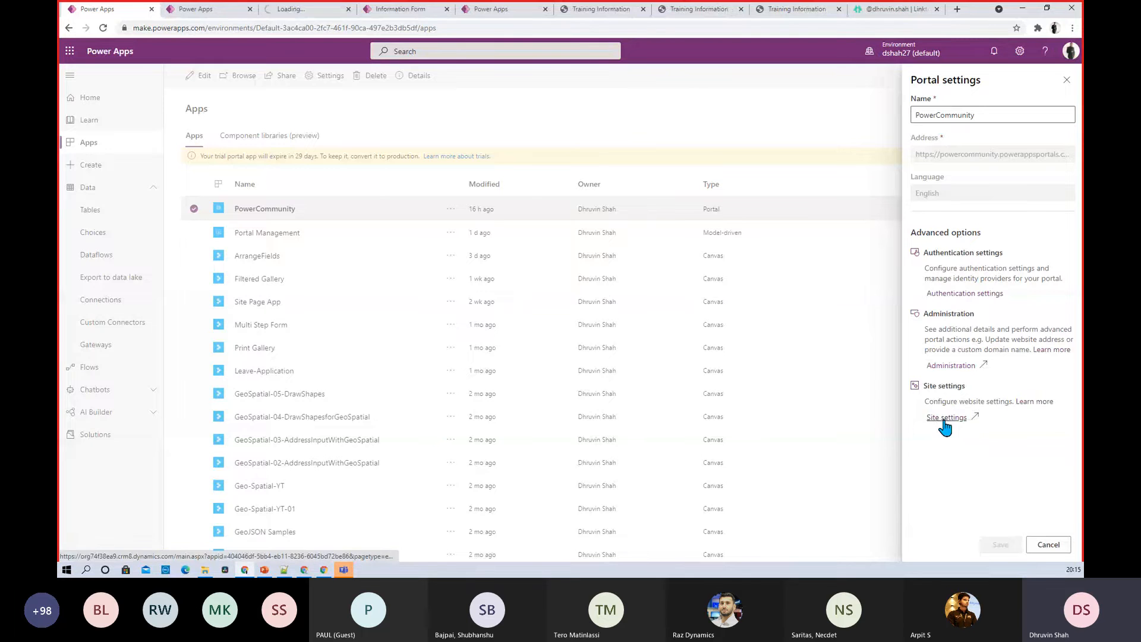
right_click(946, 419)
click(958, 428)
click(188, 10)
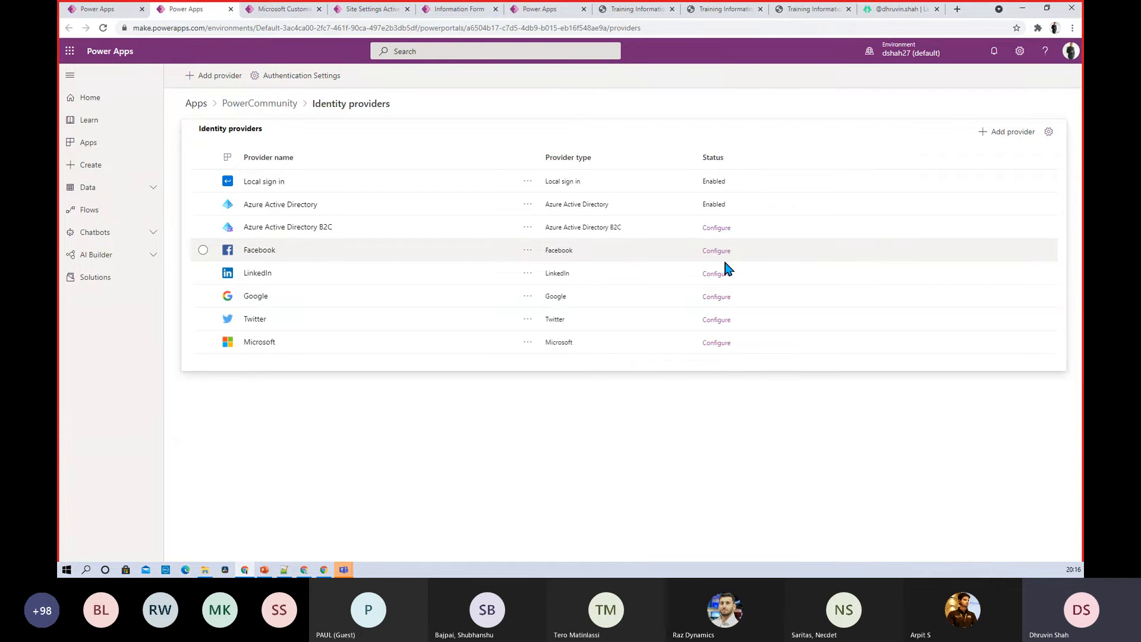
Review the PowerCommunity Portal Details in the admin center, then show the Active Site Settings list
click(284, 13)
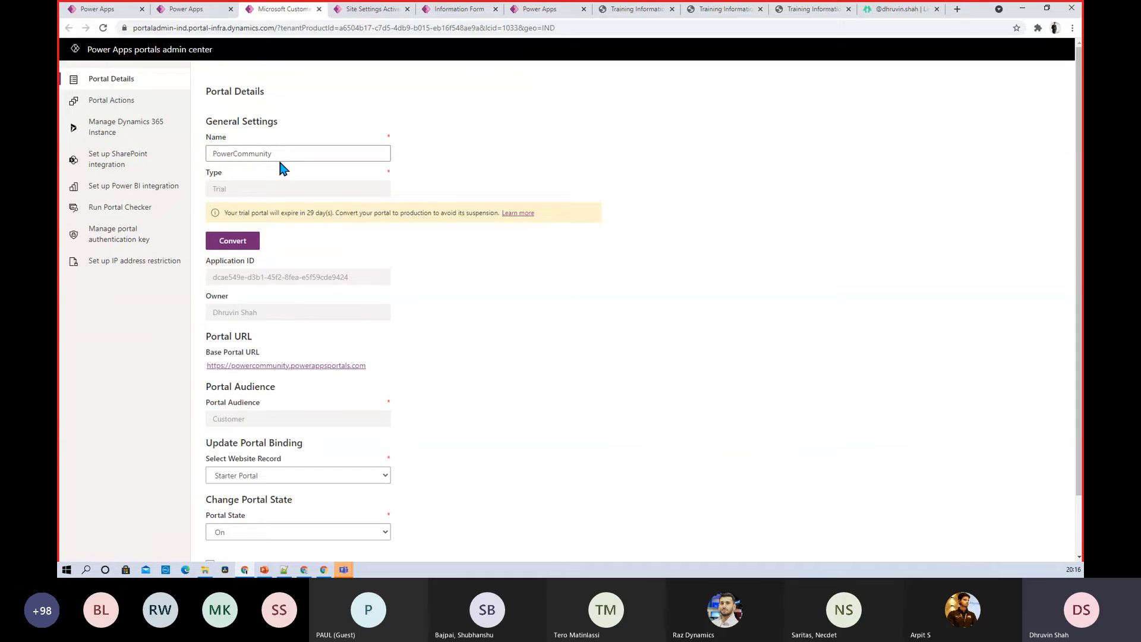
scroll(283, 154, down, 1)
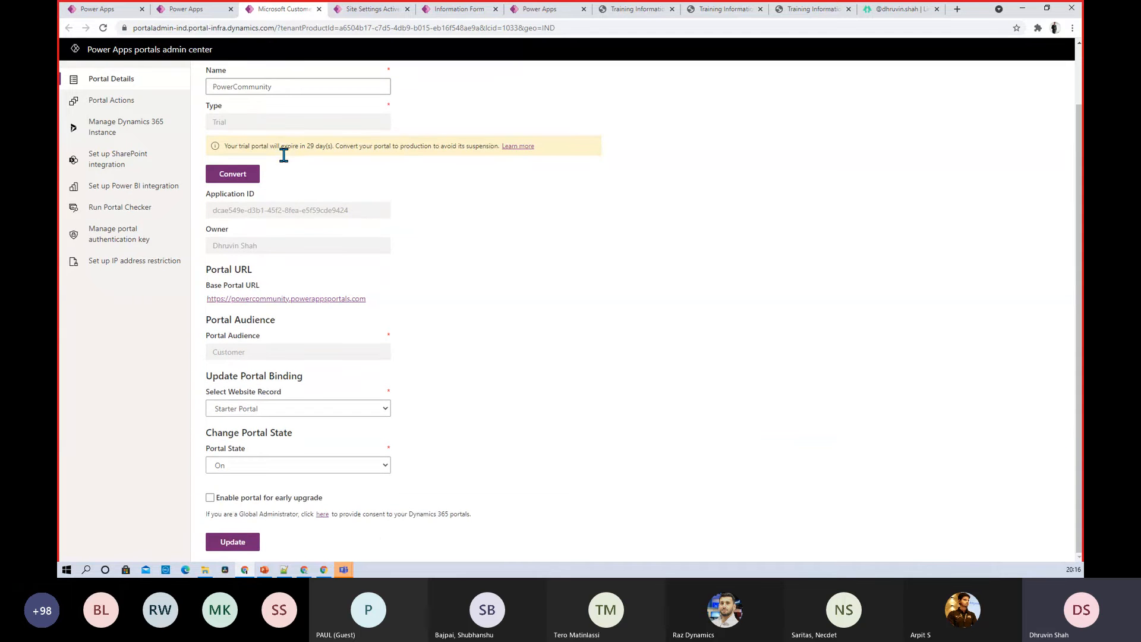
scroll(284, 155, up, 1)
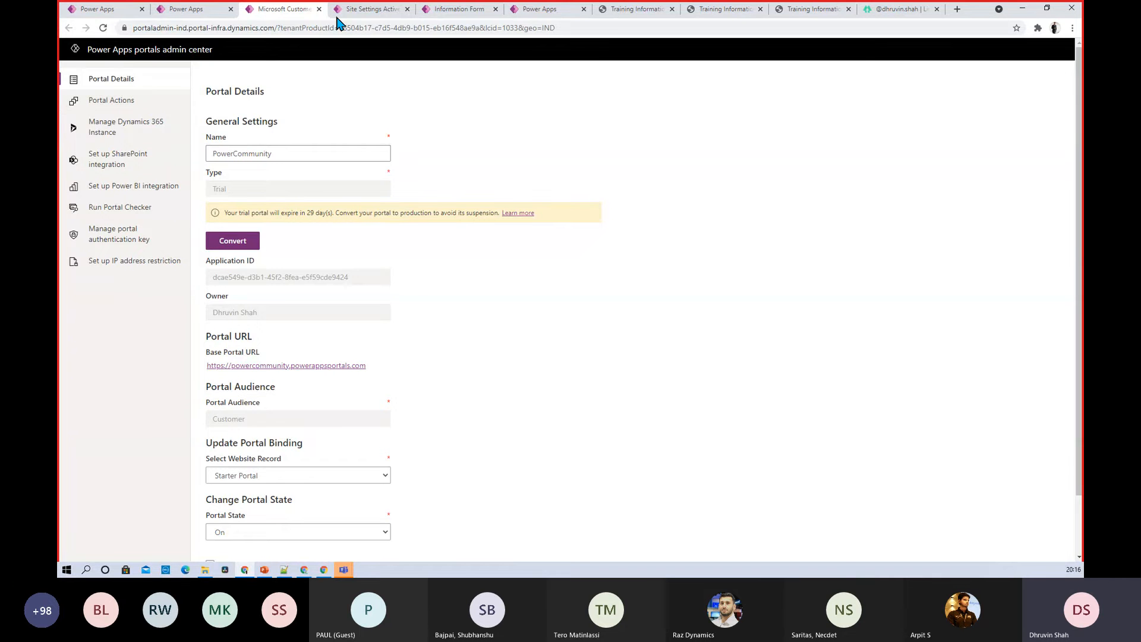
click(366, 10)
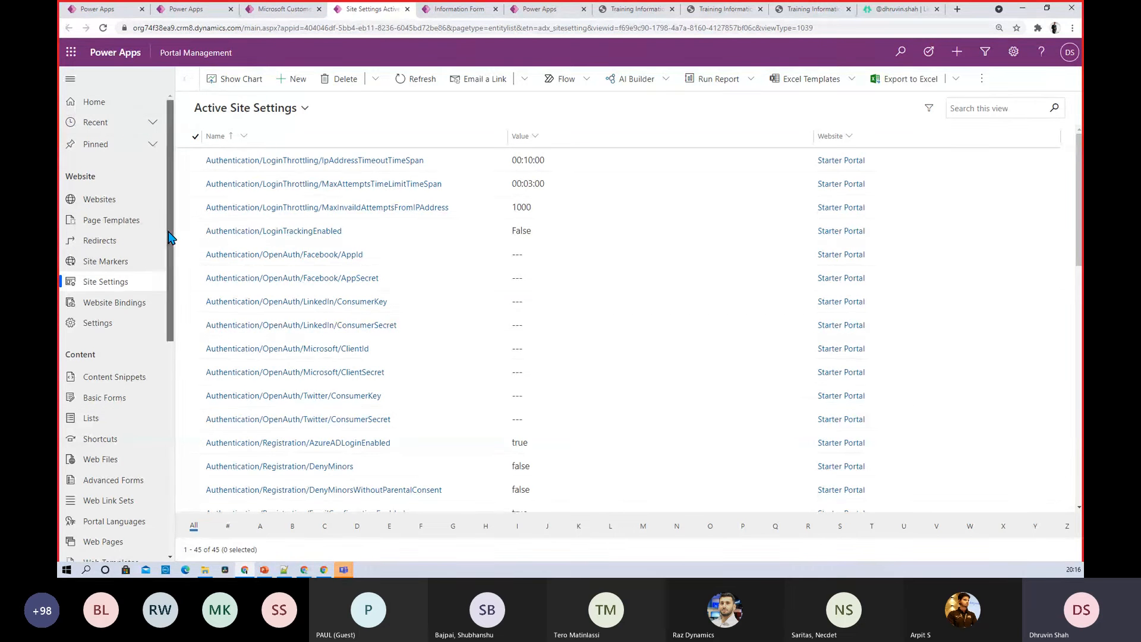
Open the Partner web role from the Web Roles list
drag(171, 234, 172, 270)
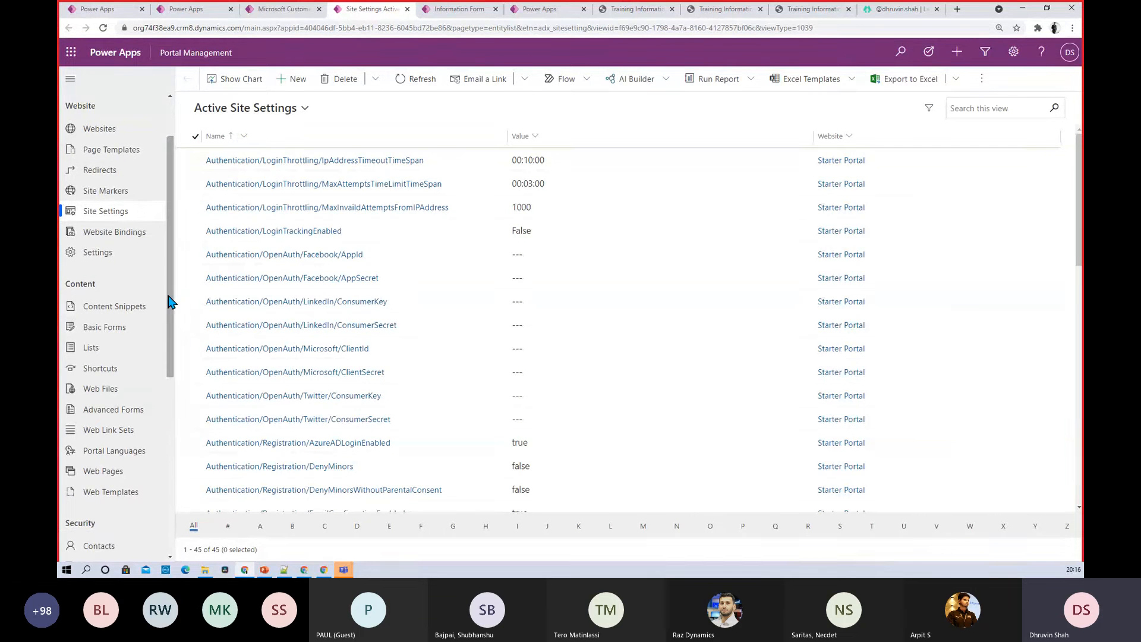
drag(170, 297, 171, 313)
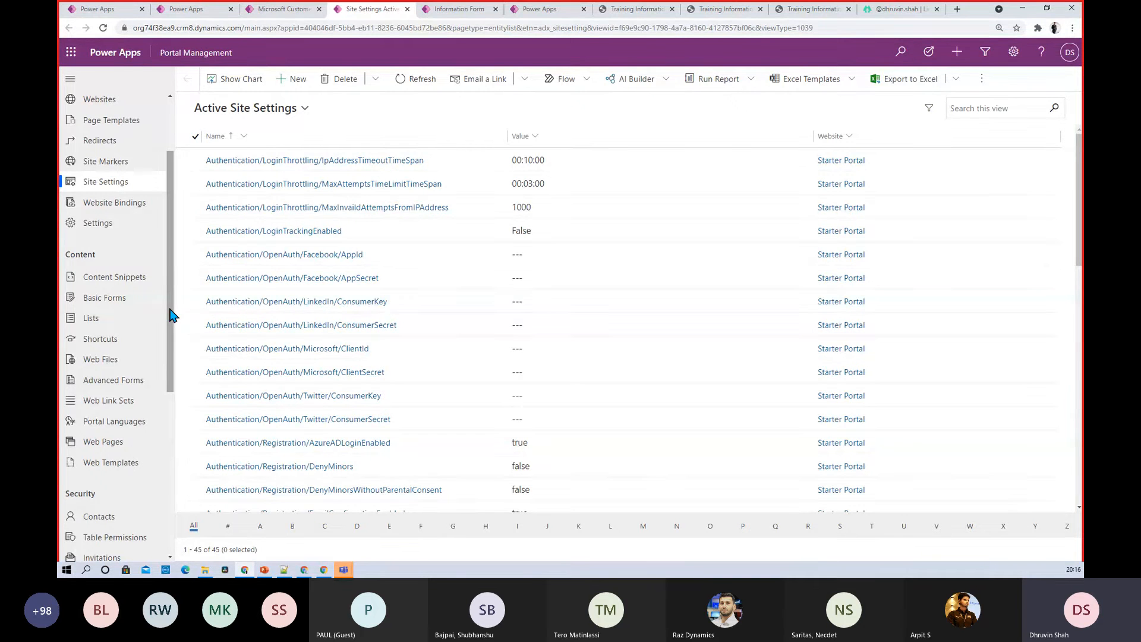
scroll(170, 314, down, 1)
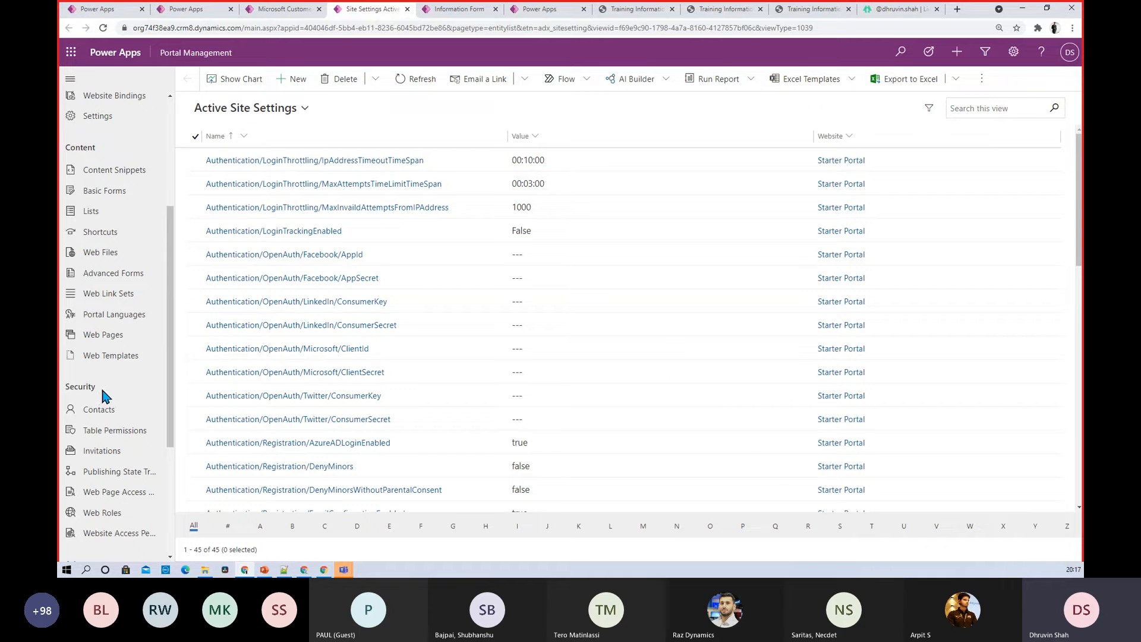
click(124, 516)
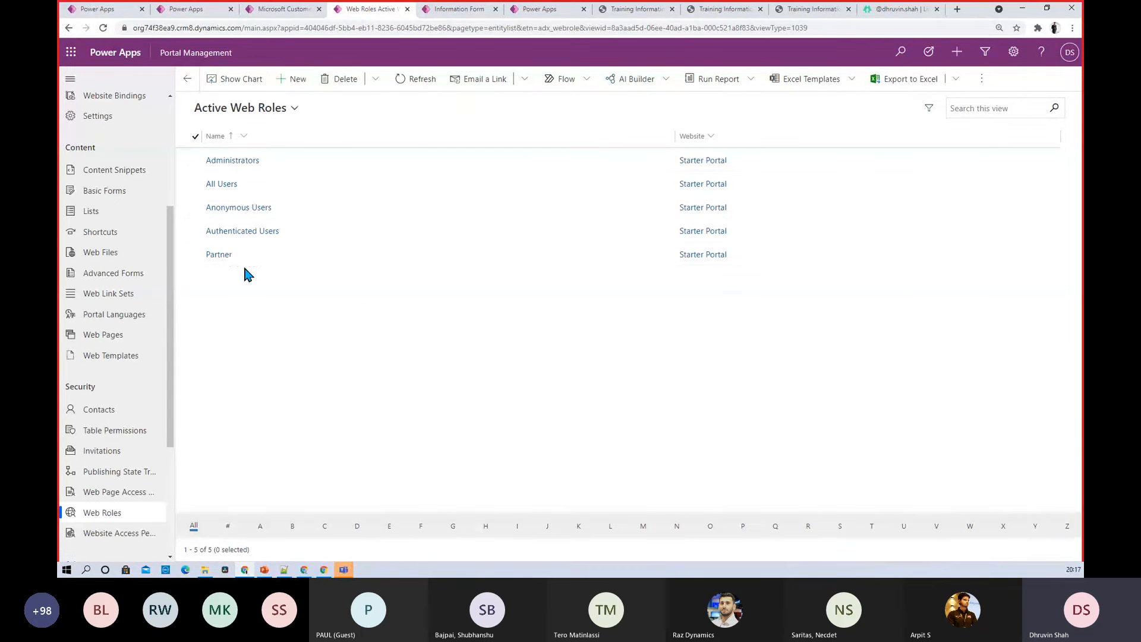
click(223, 257)
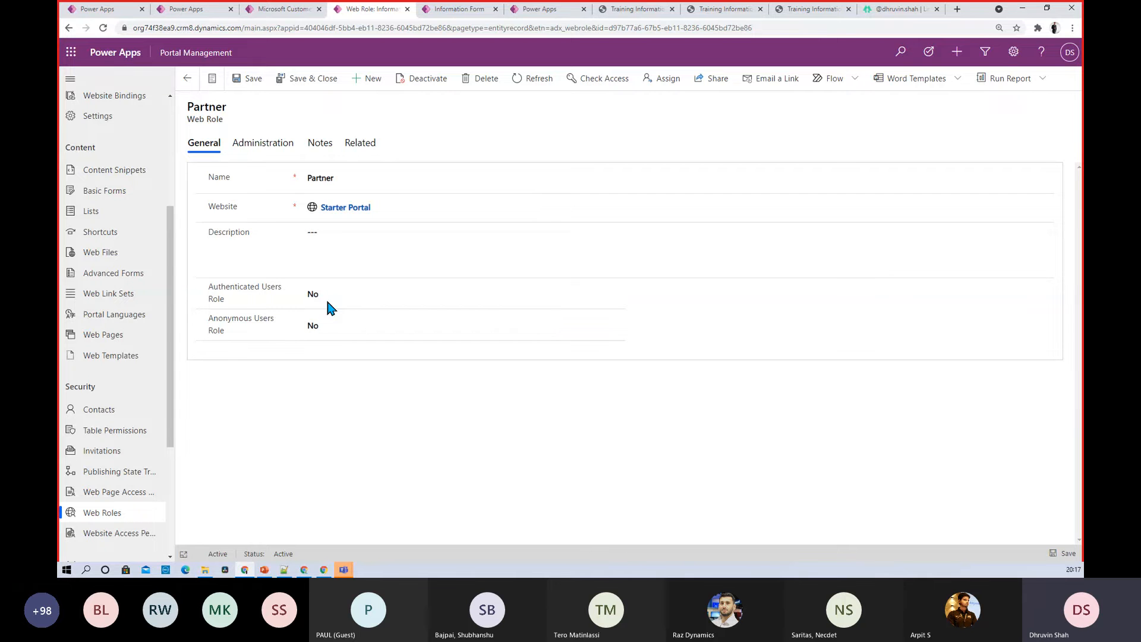
List the contacts assigned to the Partner role, then go to the Web Pages list
click(363, 145)
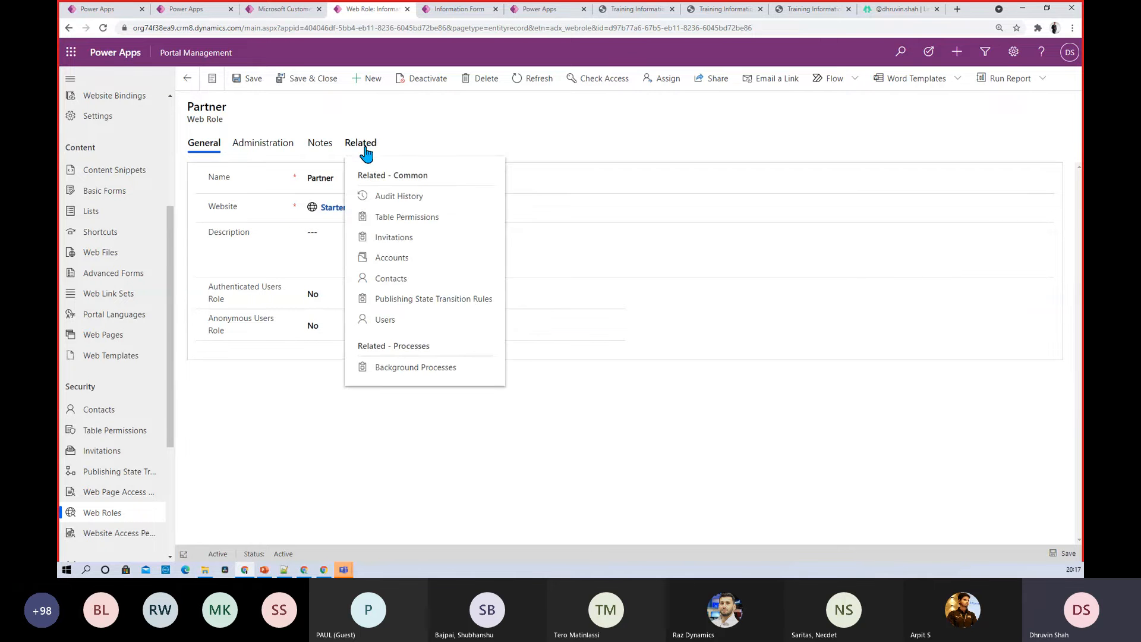
click(408, 280)
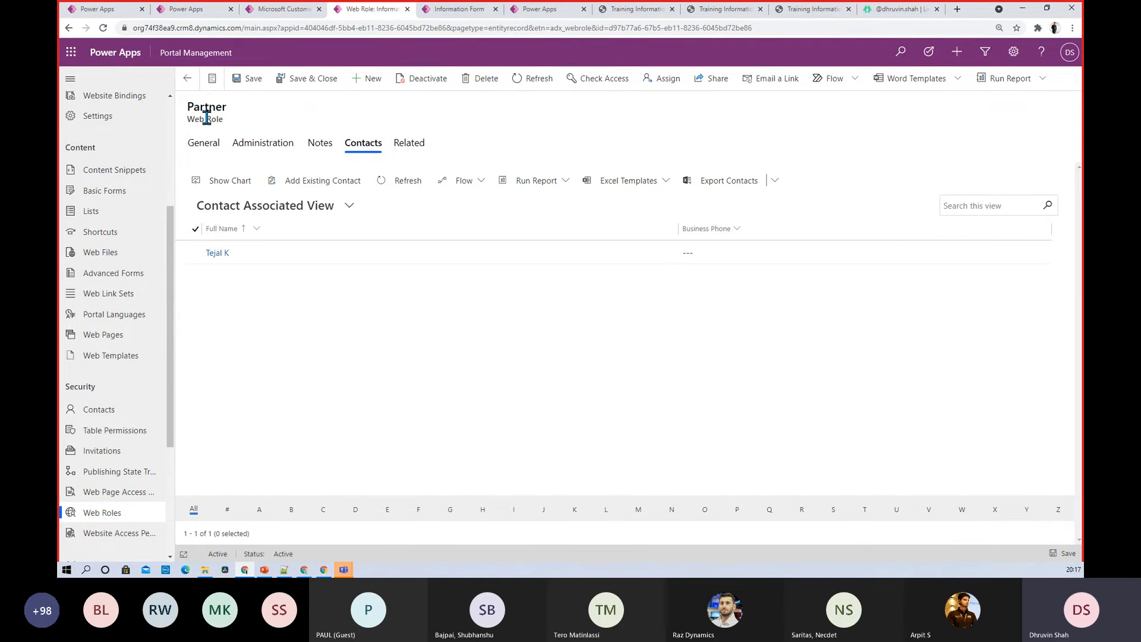
click(118, 340)
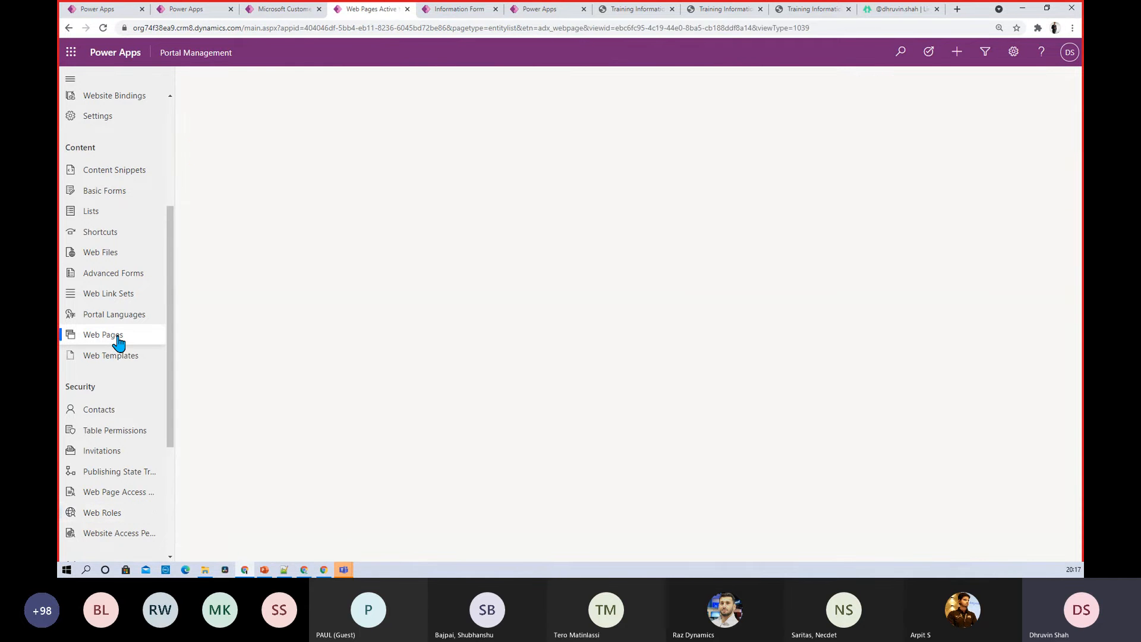
Return to the Active Web Pages list and open the UserPage web page record
click(476, 15)
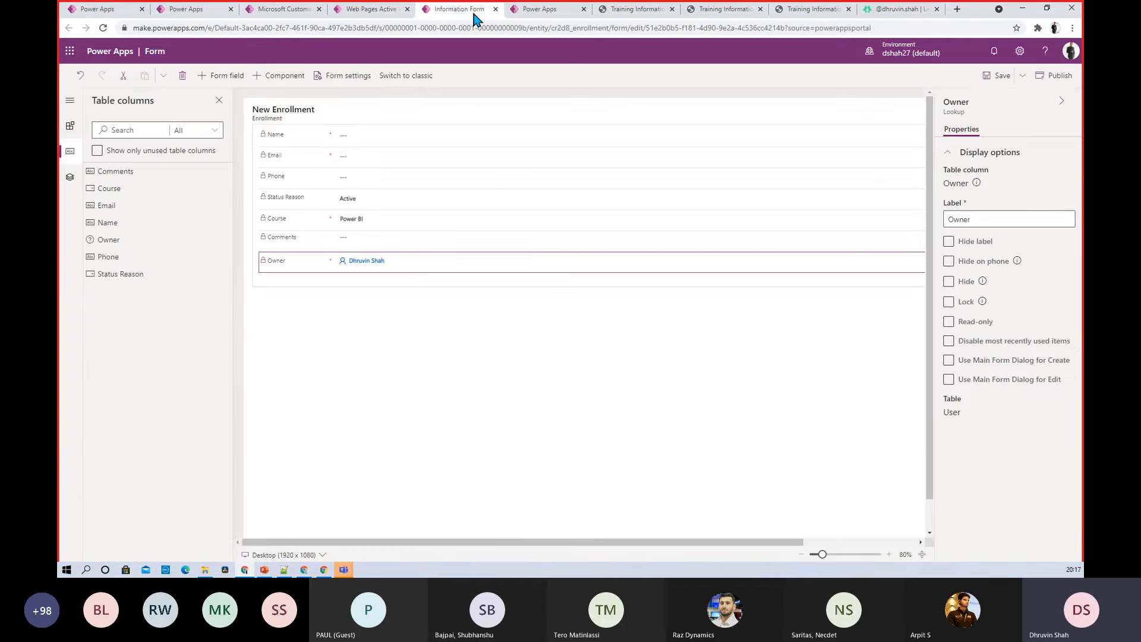
click(542, 8)
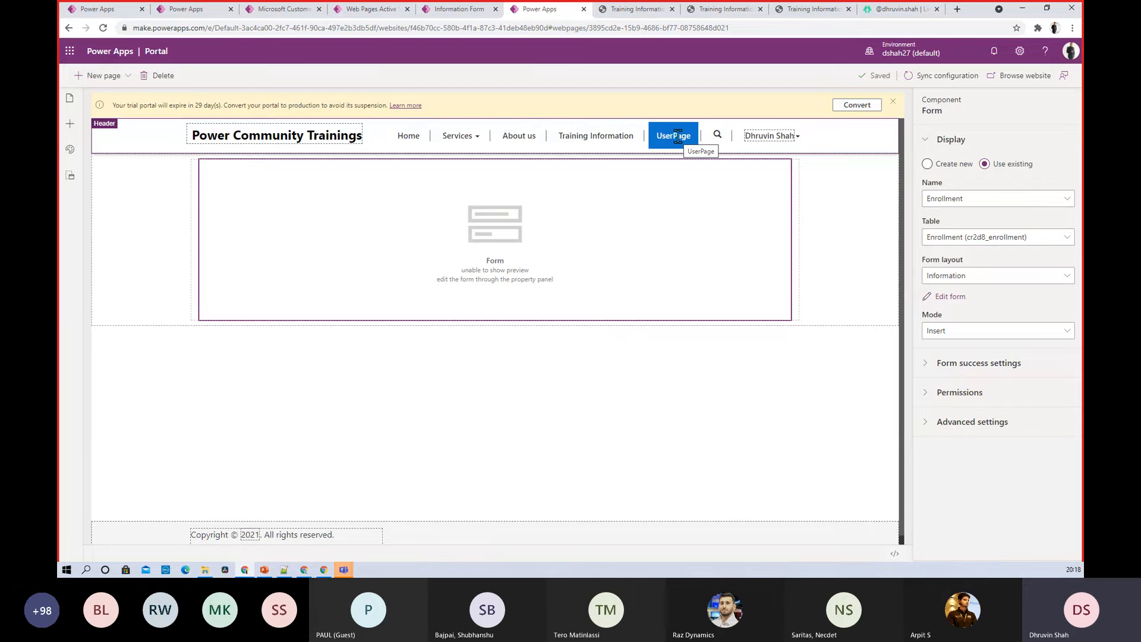
click(294, 10)
click(371, 9)
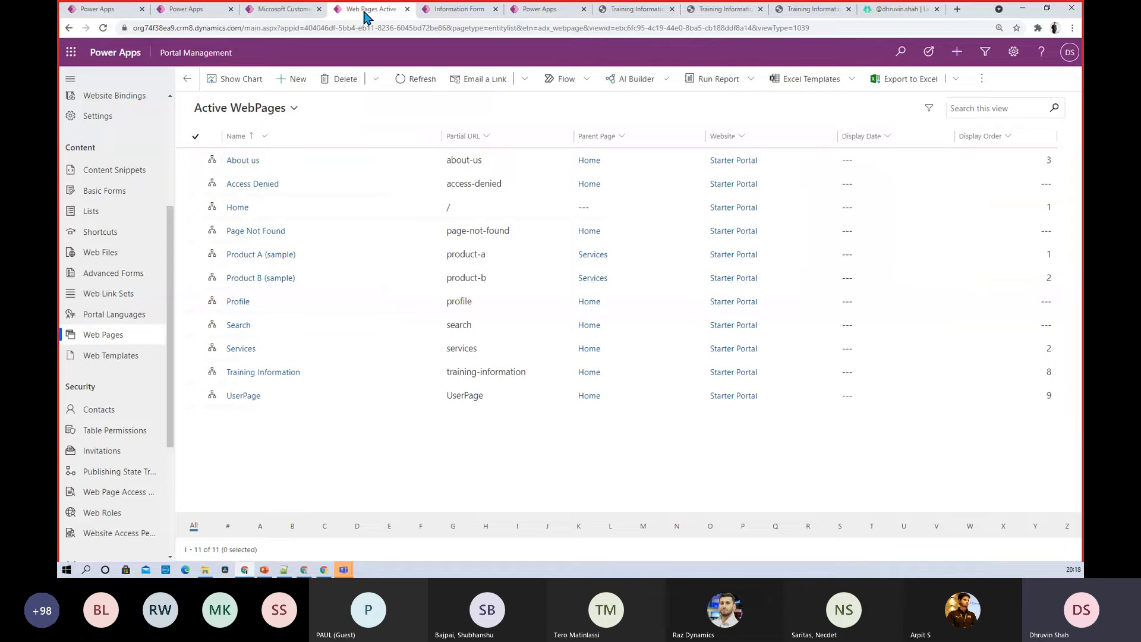
click(431, 9)
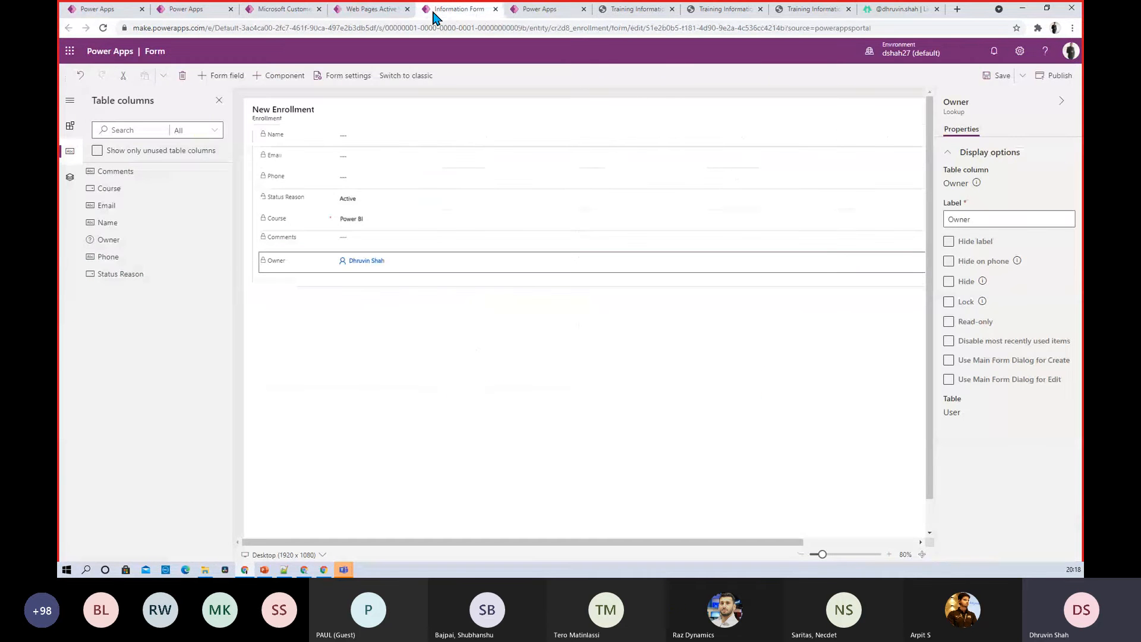
click(287, 10)
click(342, 9)
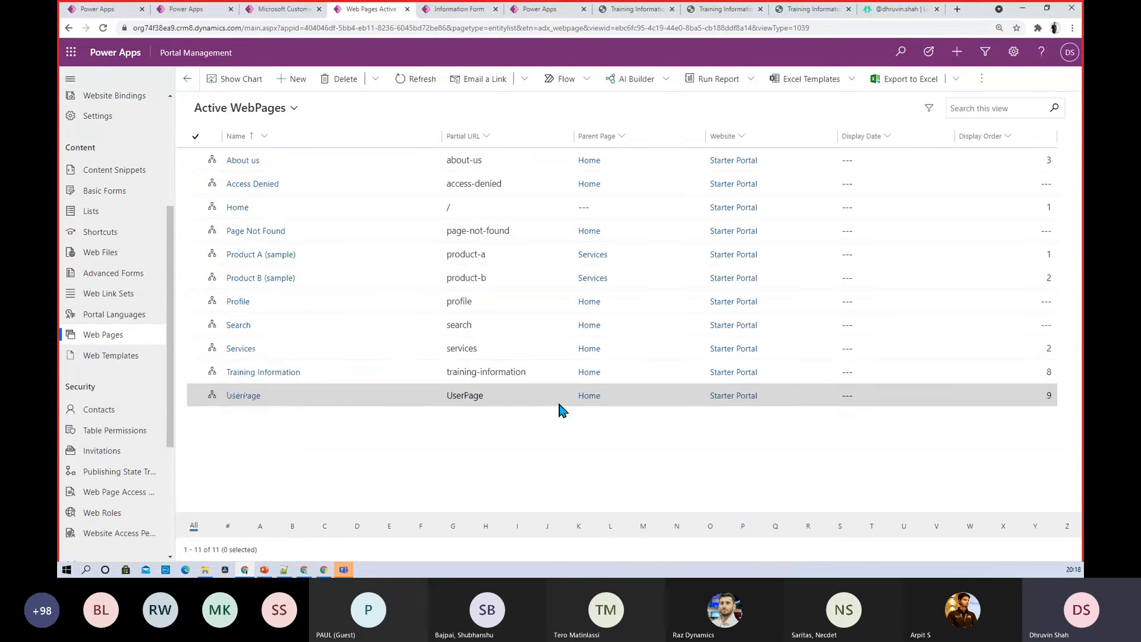
click(241, 396)
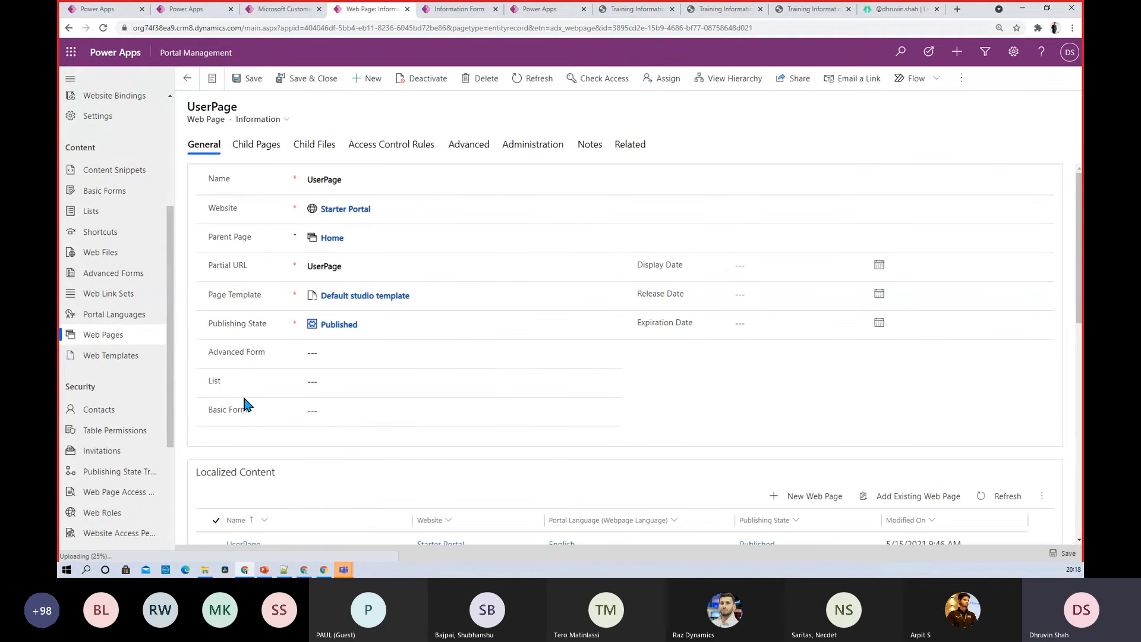
Look over UserPage's access control rules and its general details
click(397, 158)
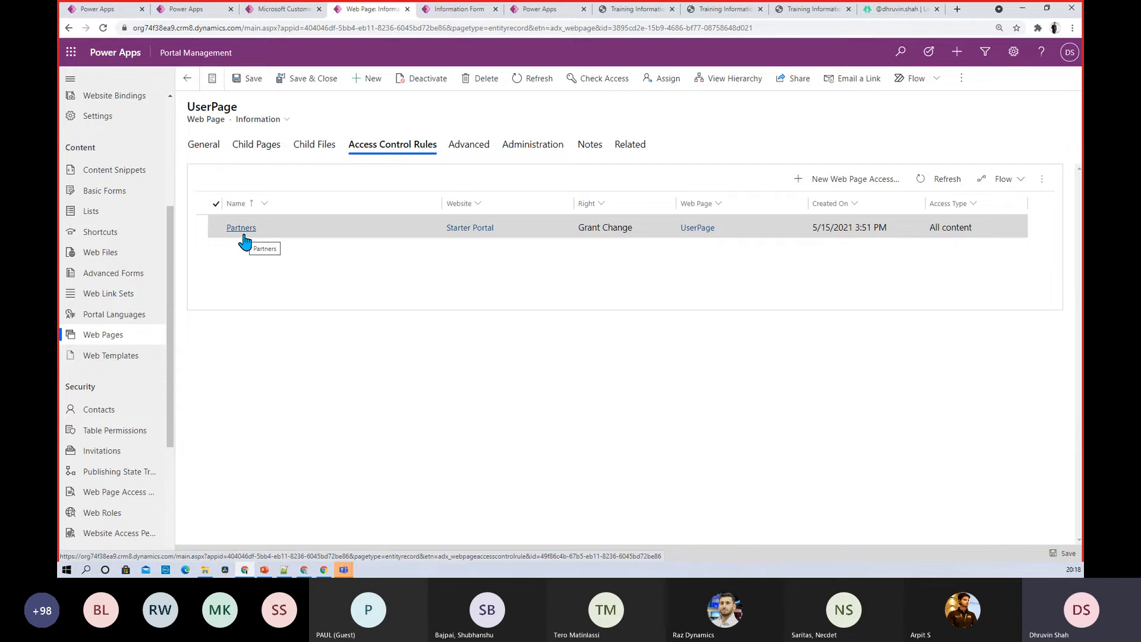
click(209, 150)
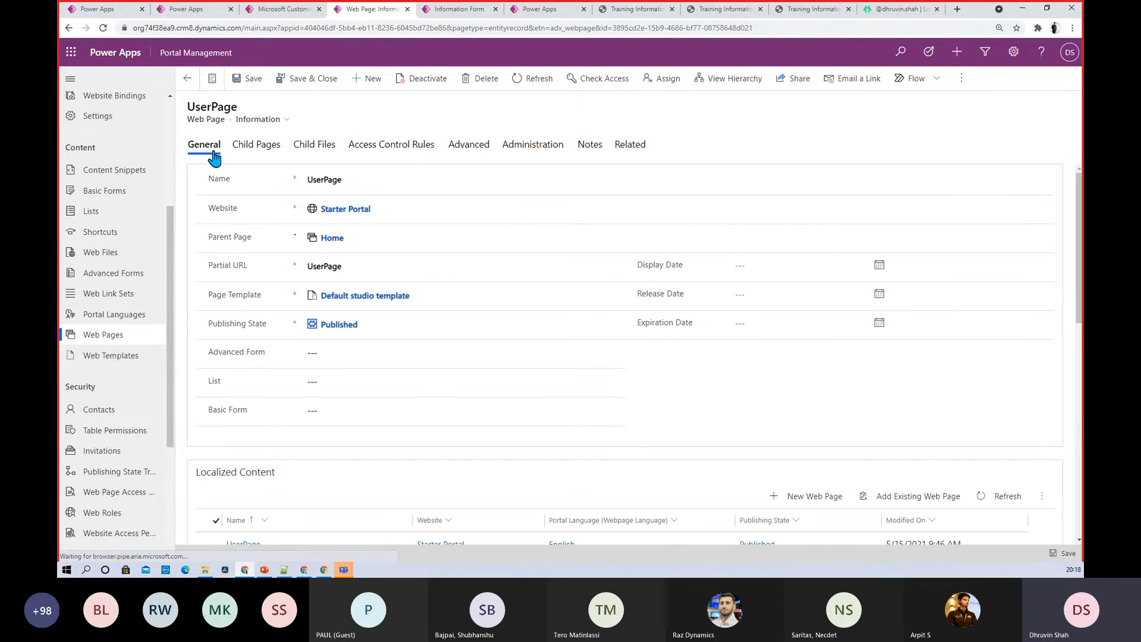
click(344, 355)
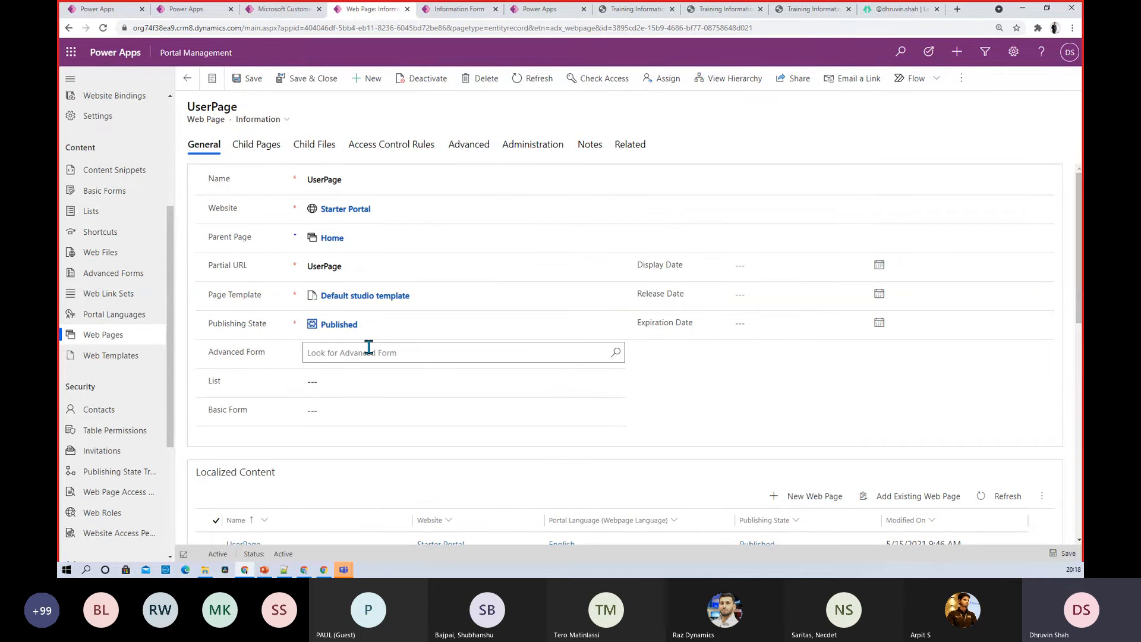
scroll(368, 347, down, 5)
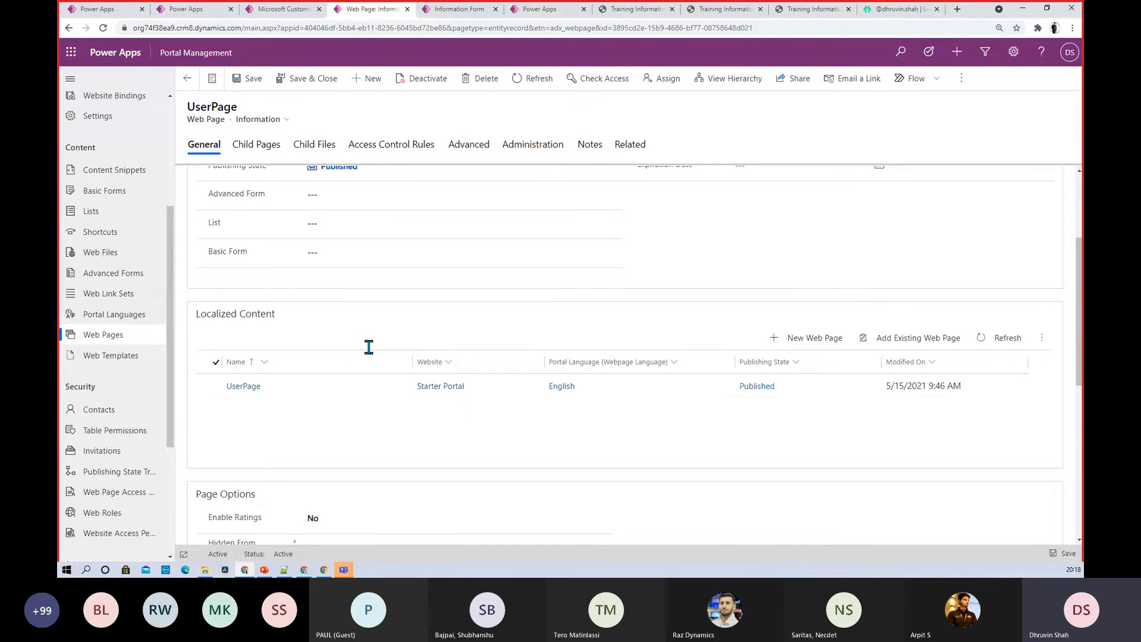
Change the Partners access control rule's right from Grant Change to Restrict Read and save
click(400, 156)
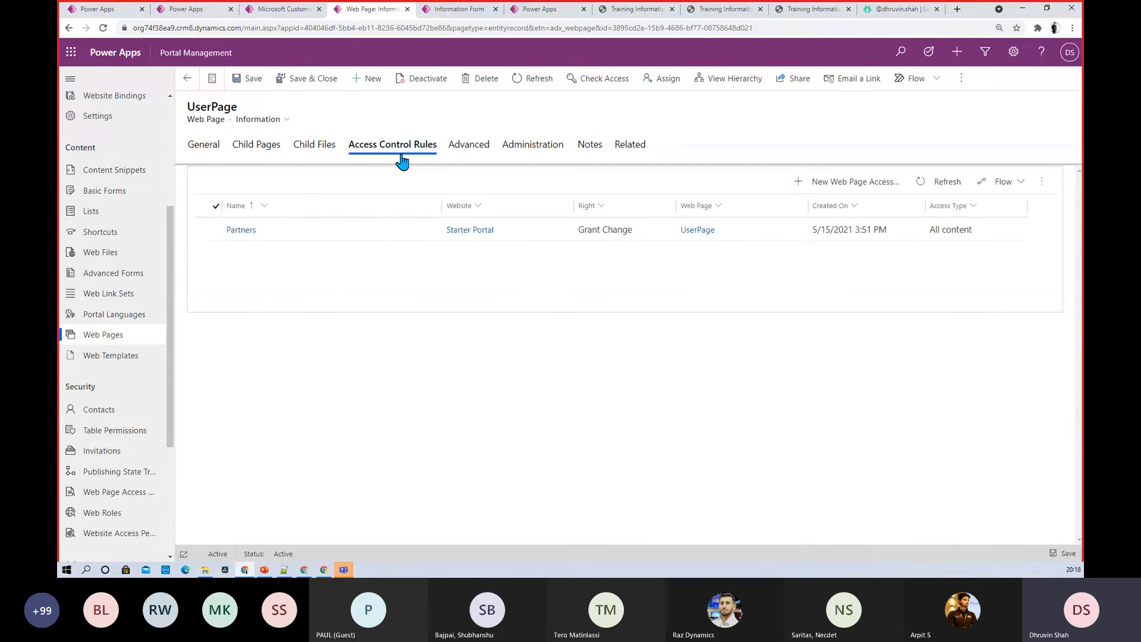
click(233, 231)
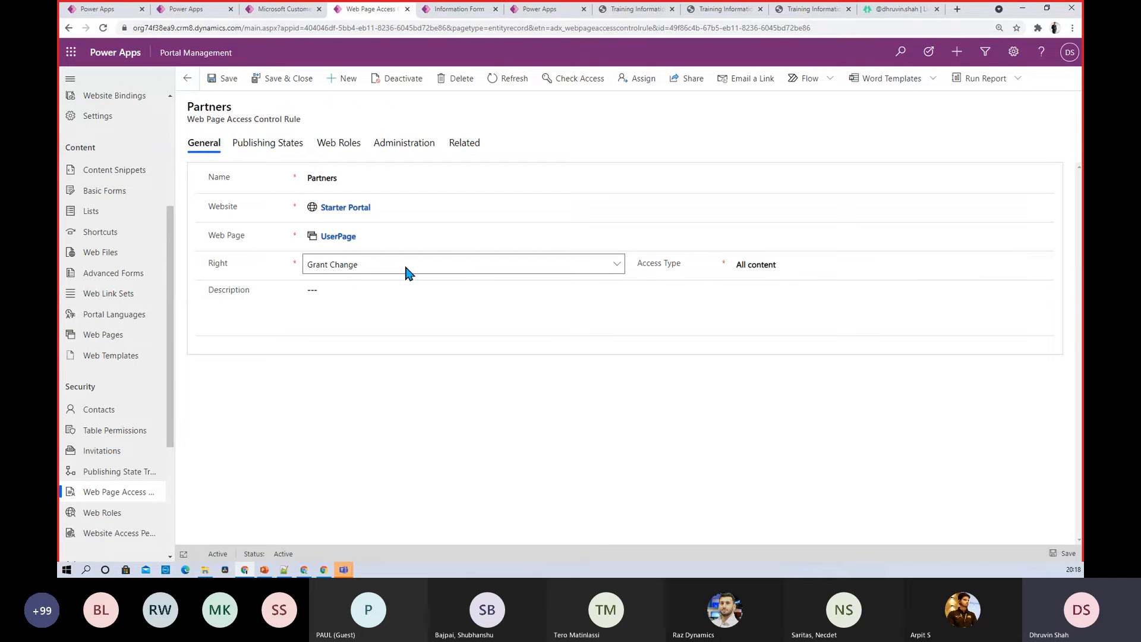
click(366, 271)
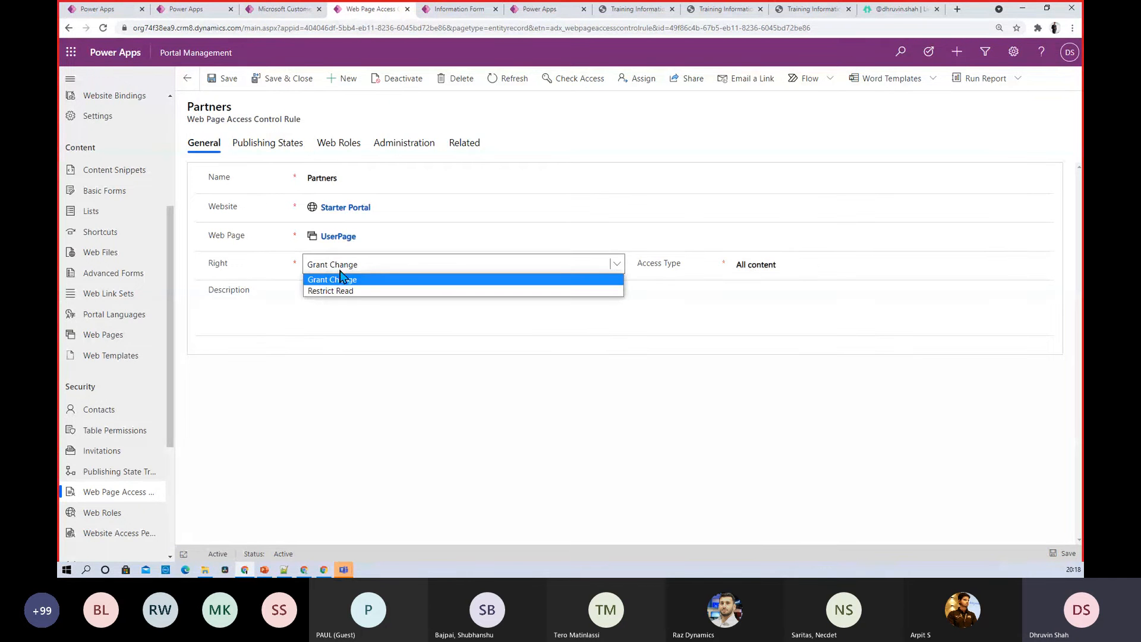
click(365, 291)
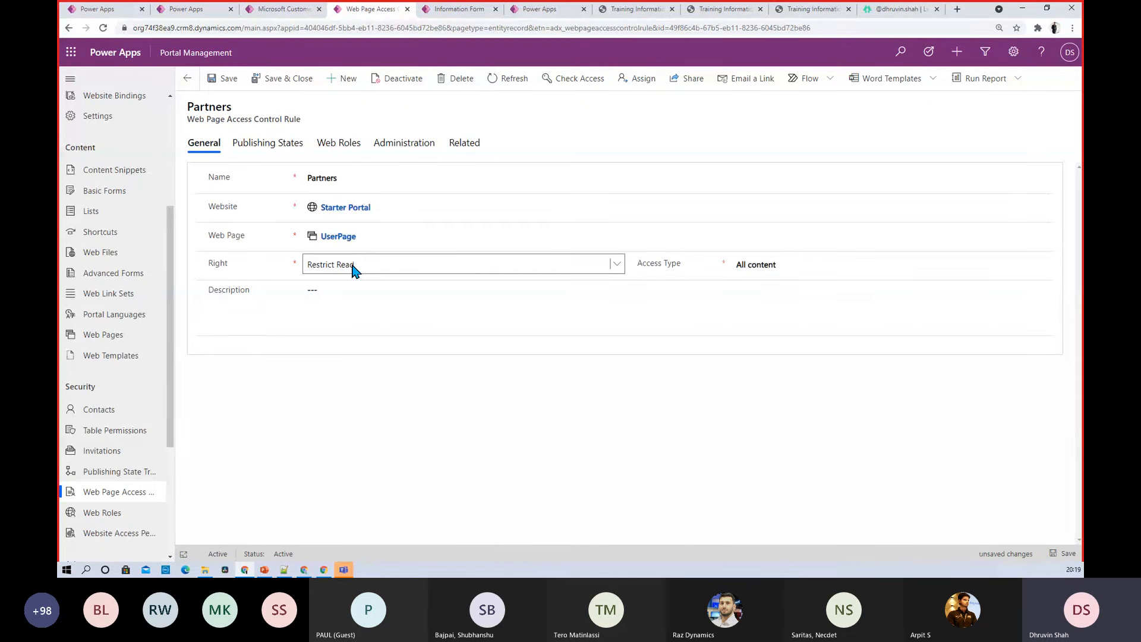
click(333, 283)
click(212, 82)
Go back to the portal studio page showing UserPage
click(469, 11)
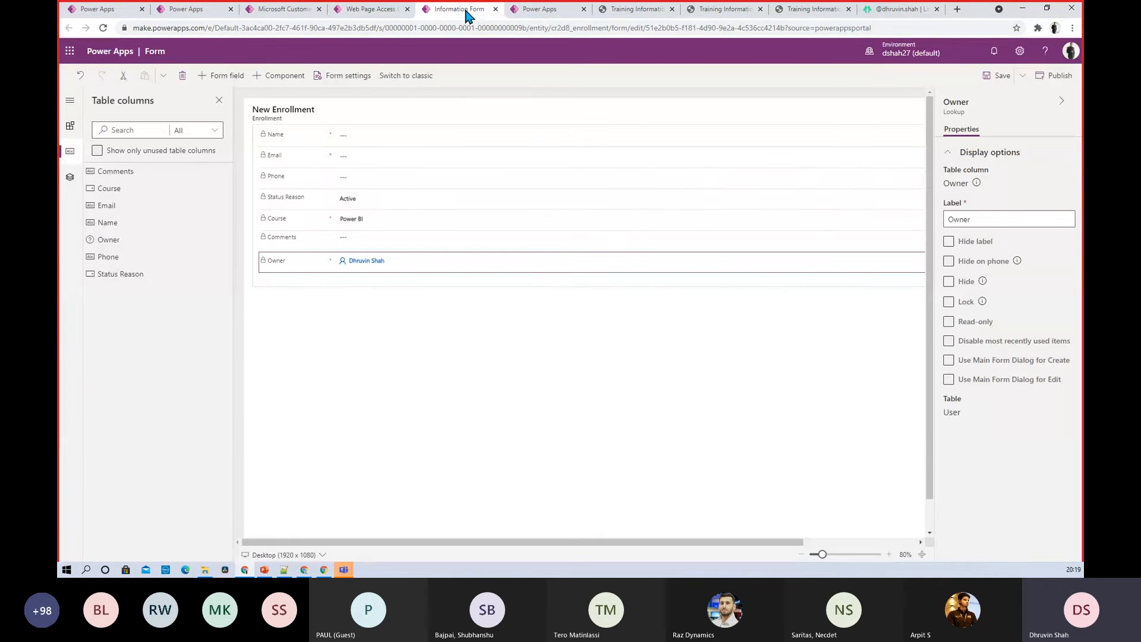
click(538, 13)
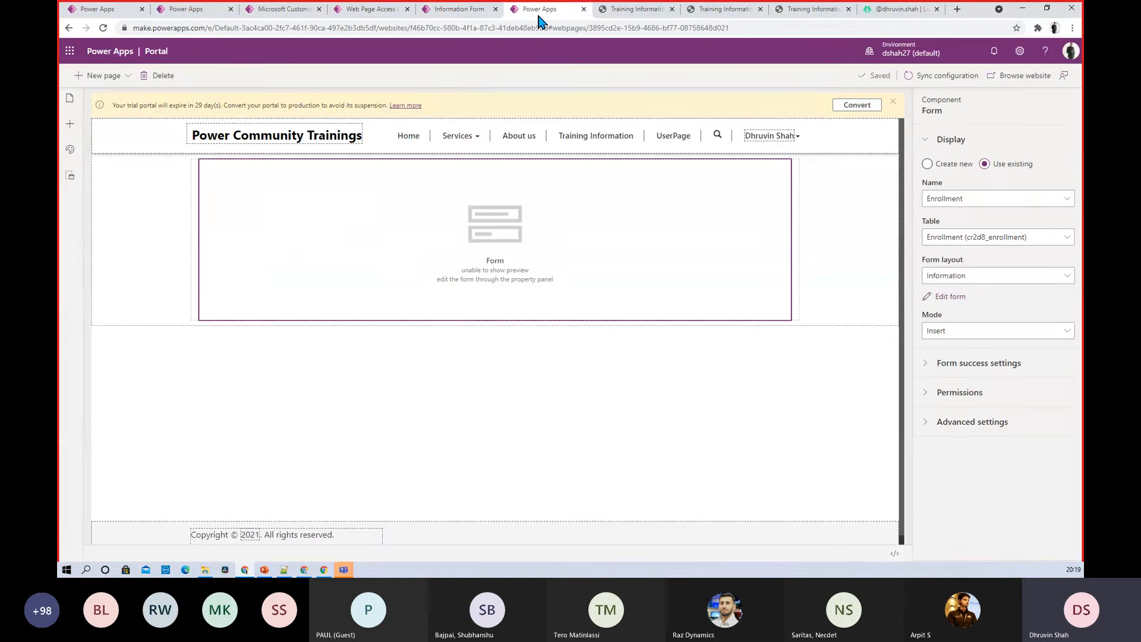
click(186, 13)
click(275, 12)
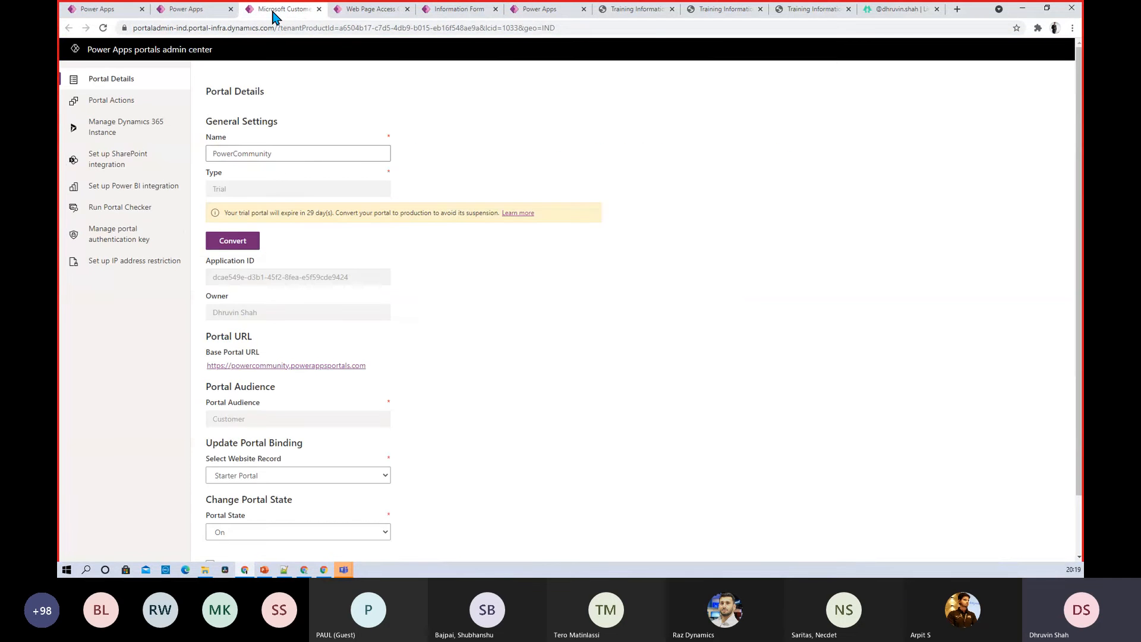
click(356, 12)
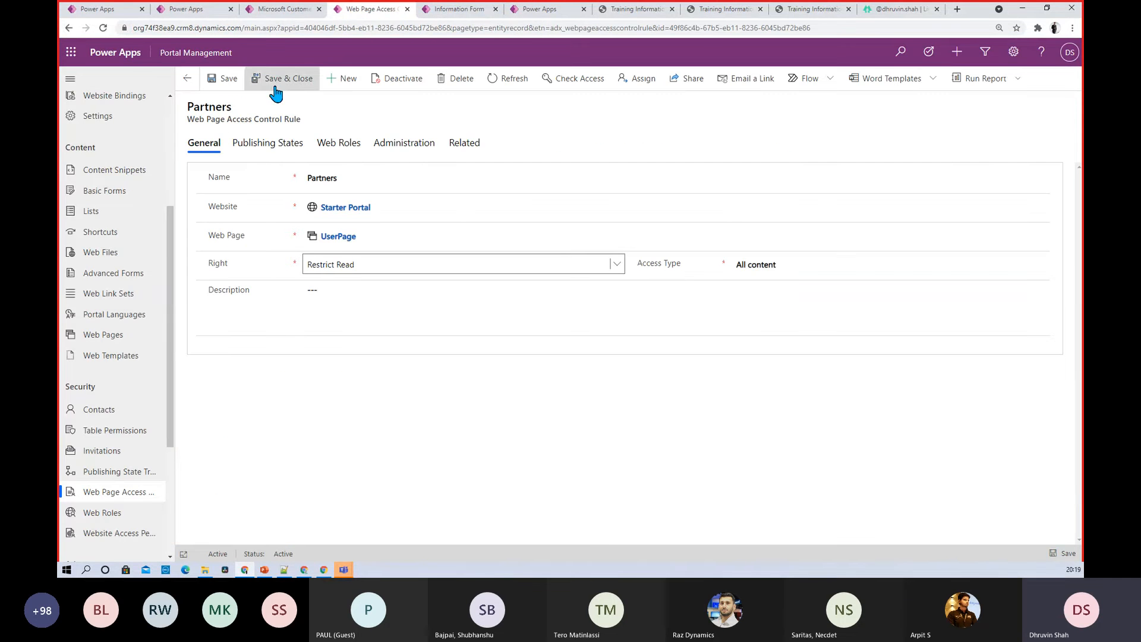
click(97, 8)
click(458, 9)
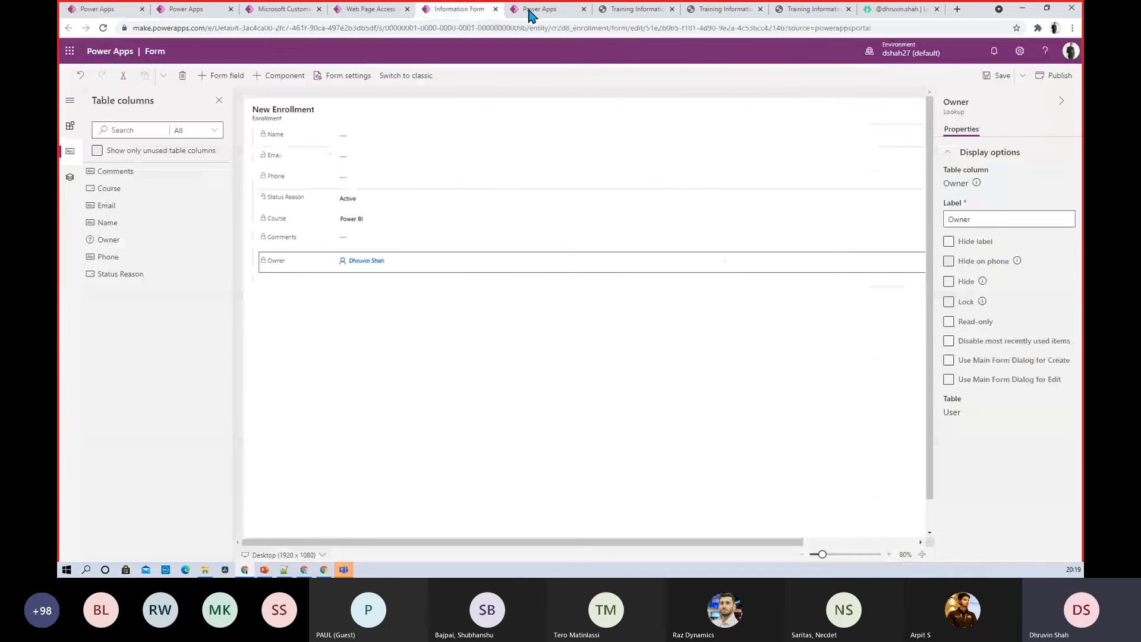
click(530, 13)
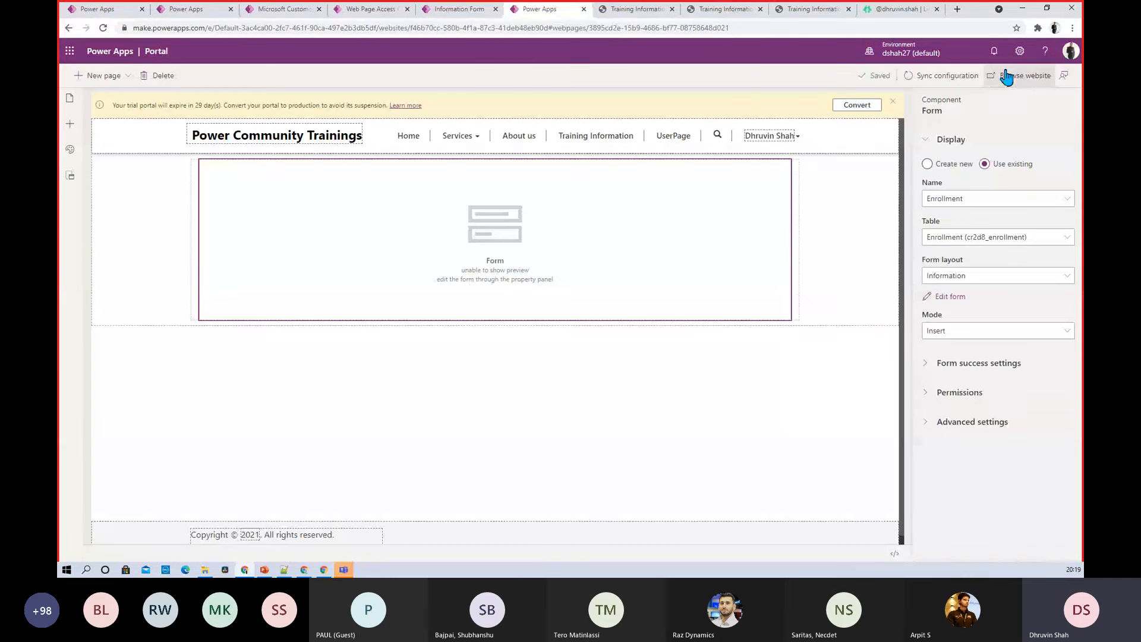
Open the live portal address in a new incognito window and go to UserPage
click(637, 10)
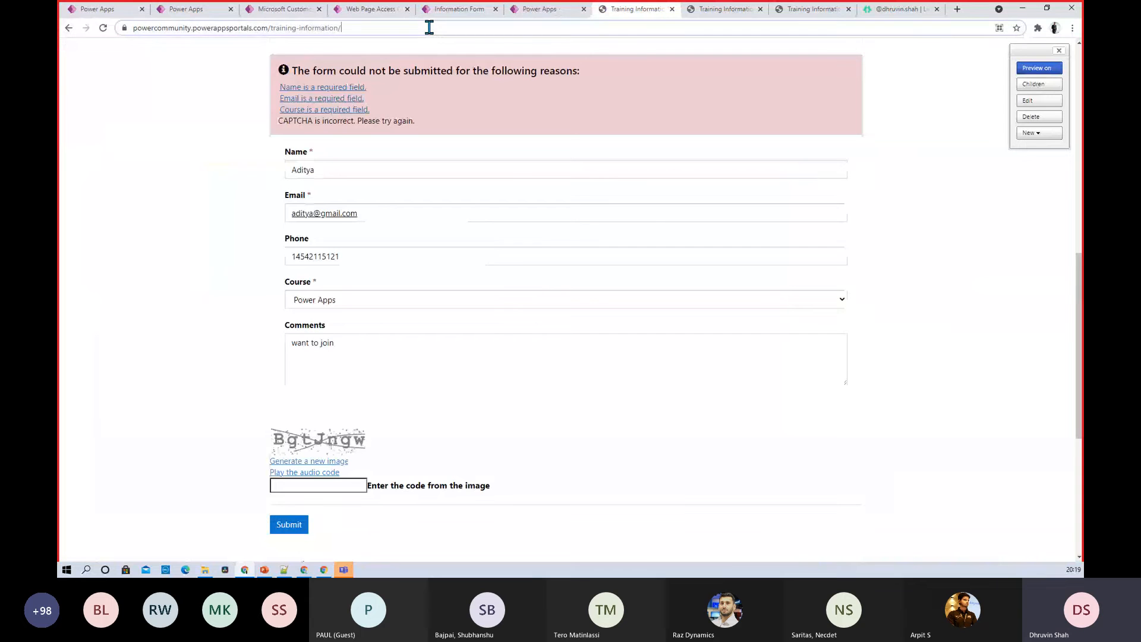
click(429, 27)
key(ctrl+c)
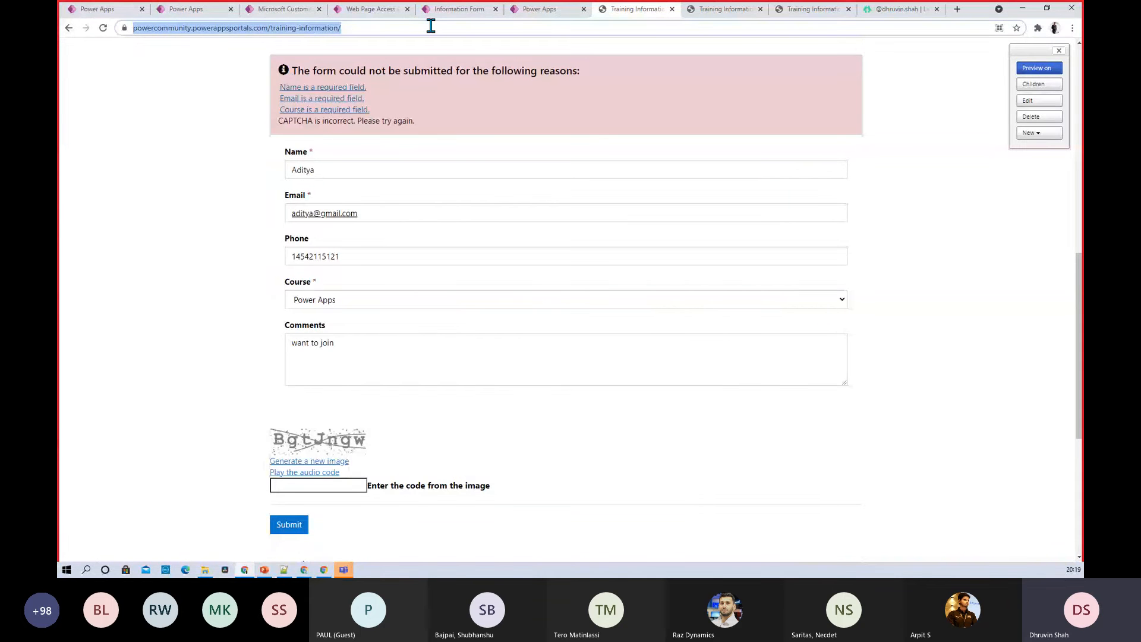
click(1072, 27)
click(1019, 72)
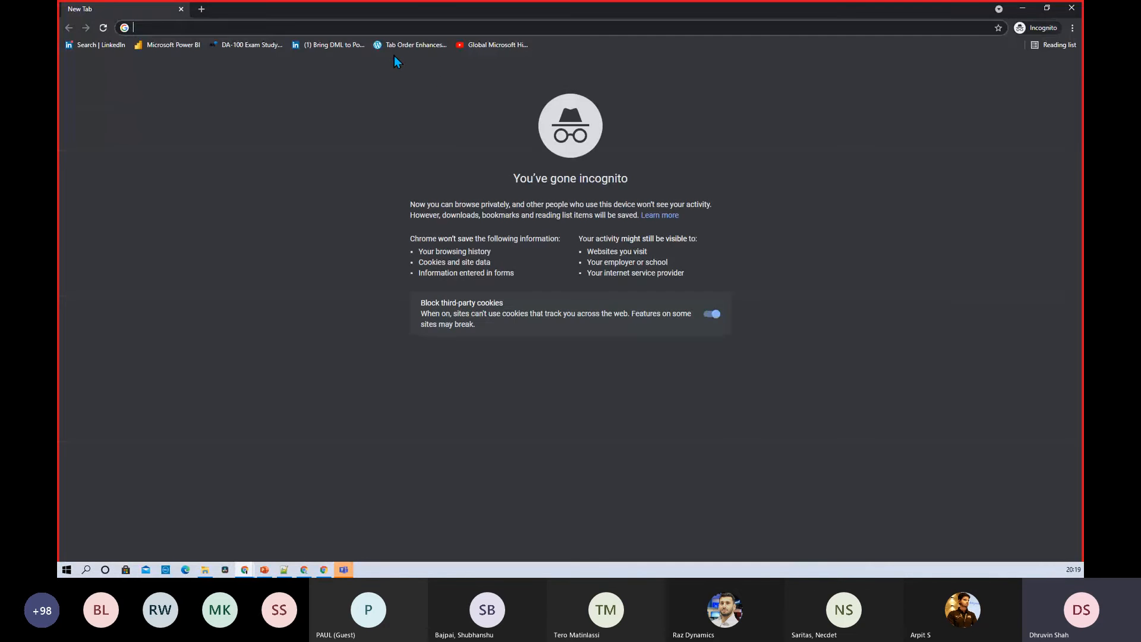
key(ctrl+v)
key(Return)
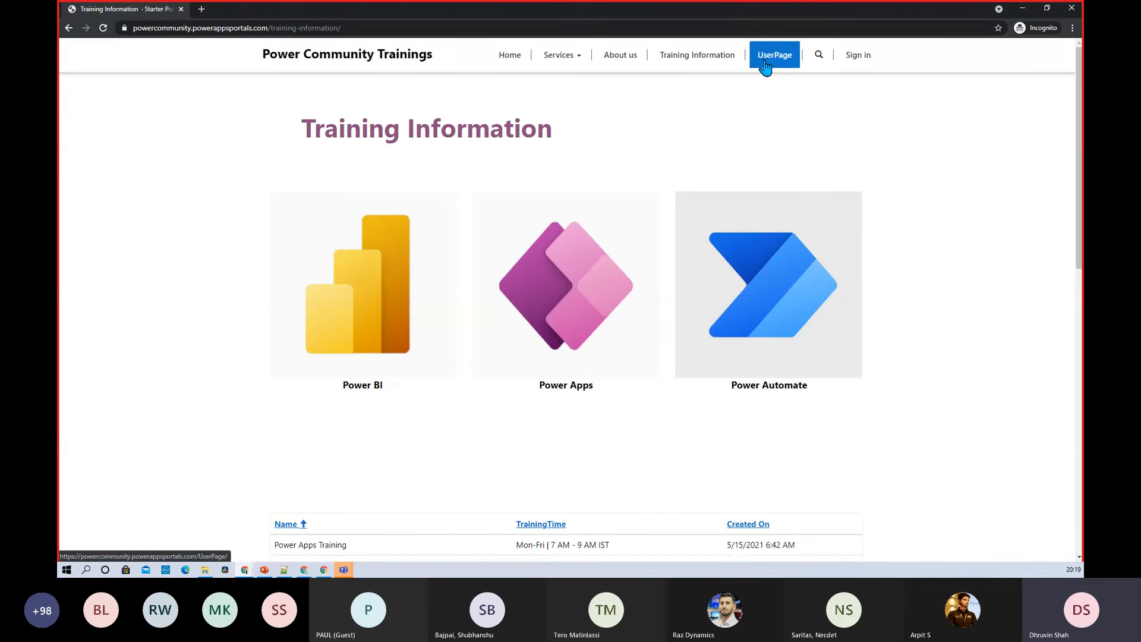
click(766, 67)
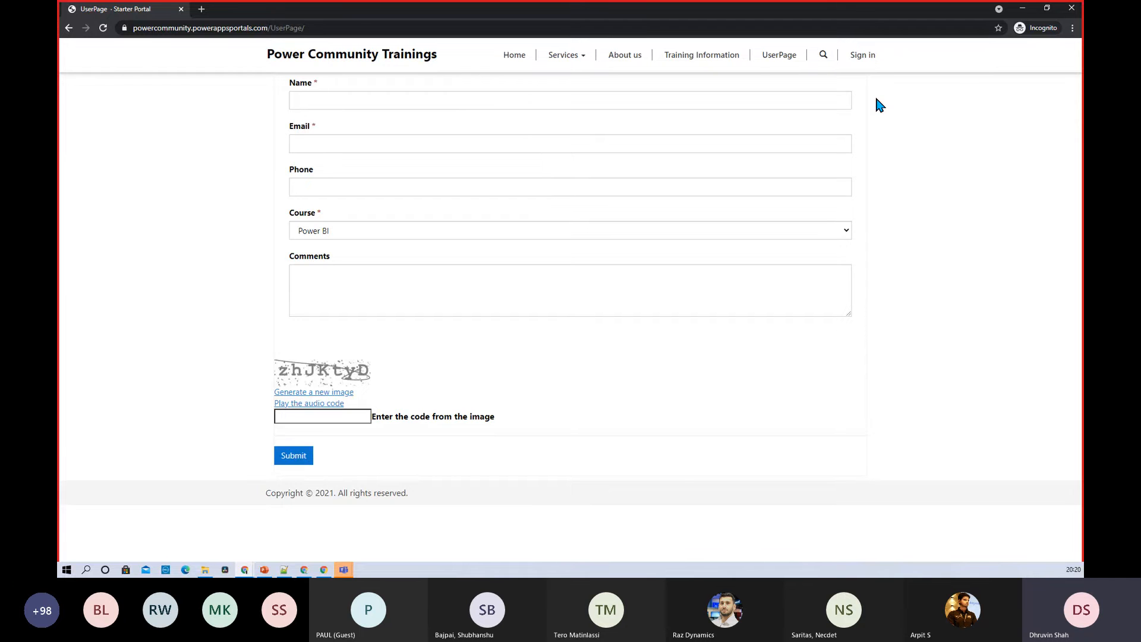
Sign in with the portal user's name and password, then switch back to the main window
click(866, 62)
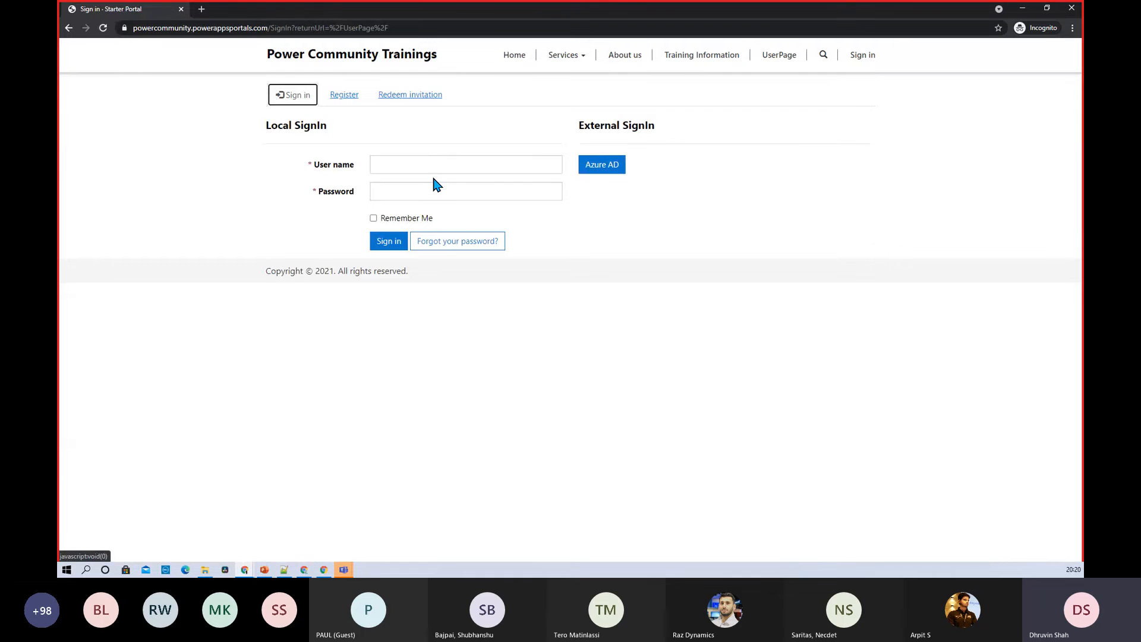
click(434, 172)
text(tejal)
key(Tab)
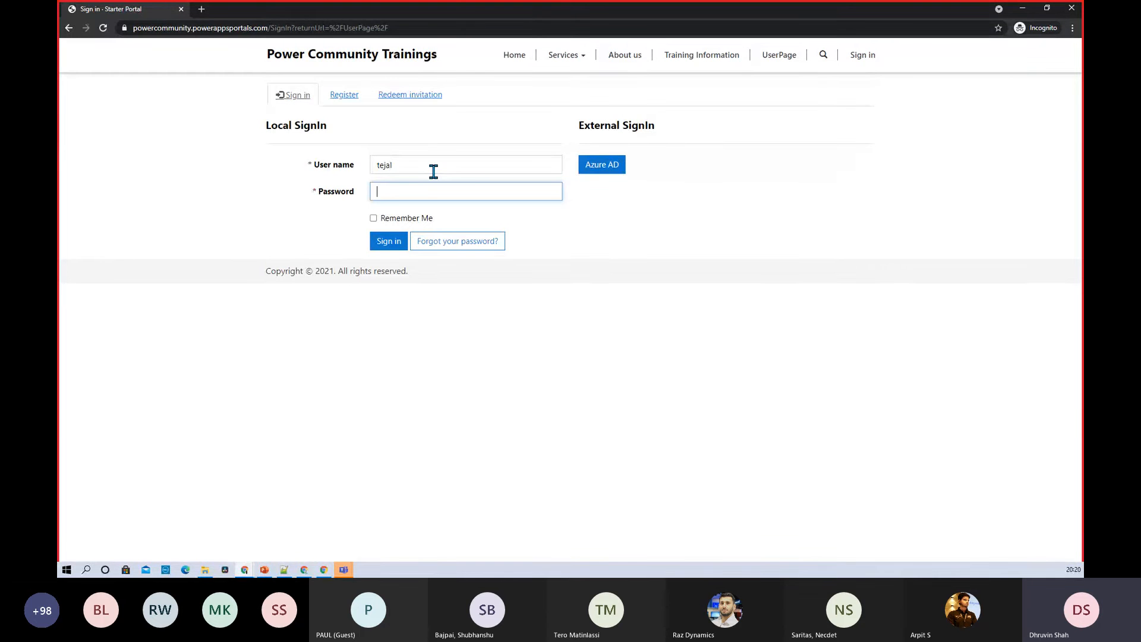
text(******)
key(ctrl+a)
key(BackSpace)
text(****)
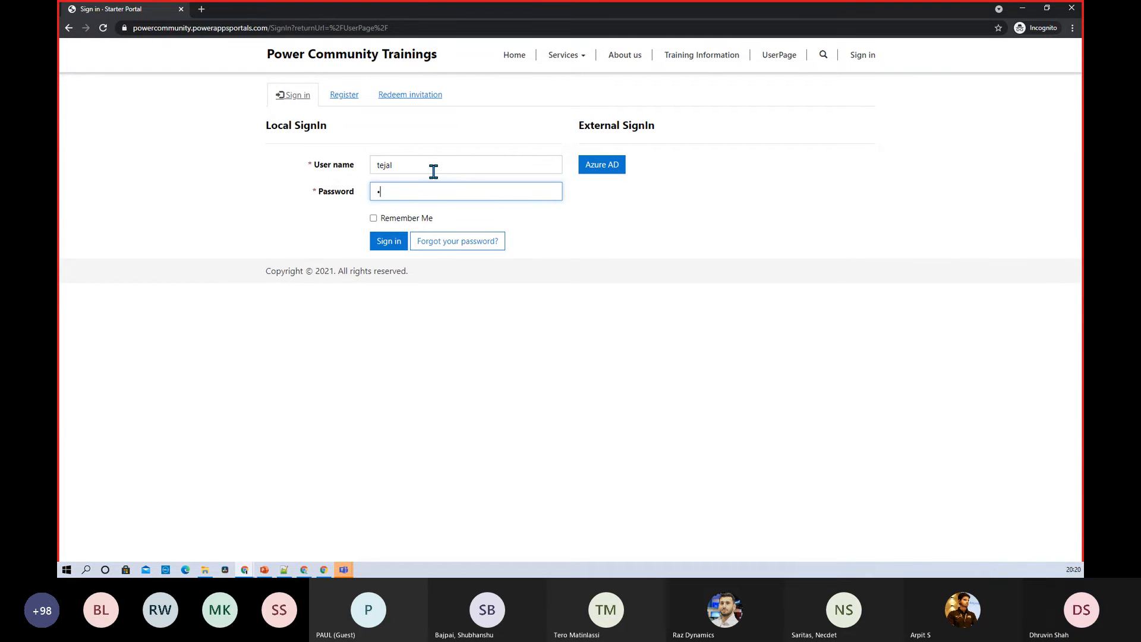
text(******)
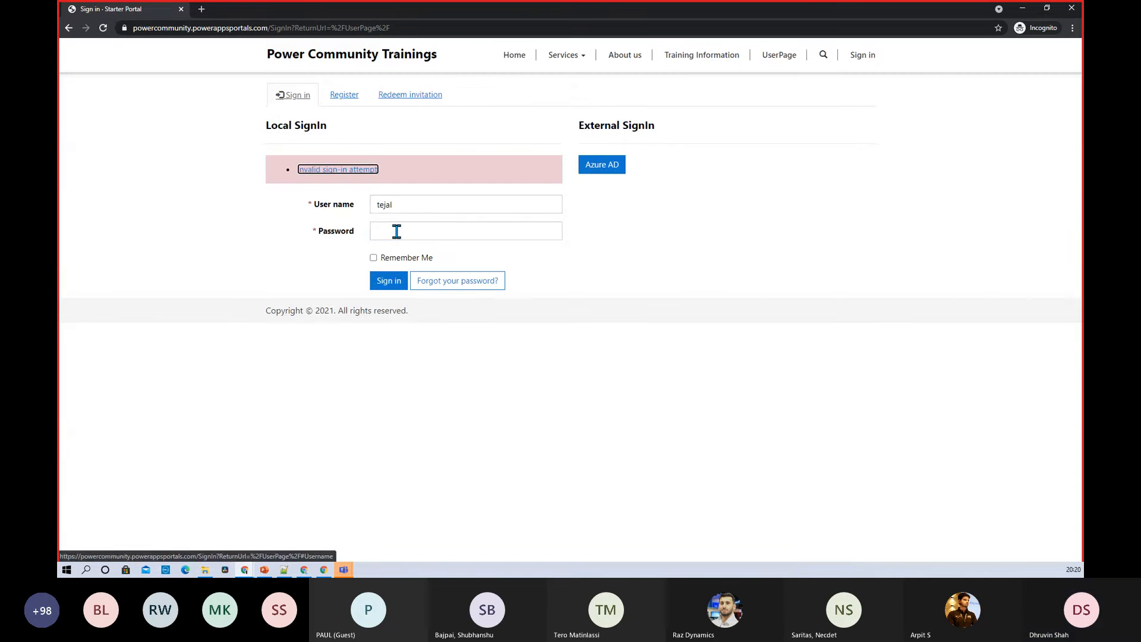
click(396, 231)
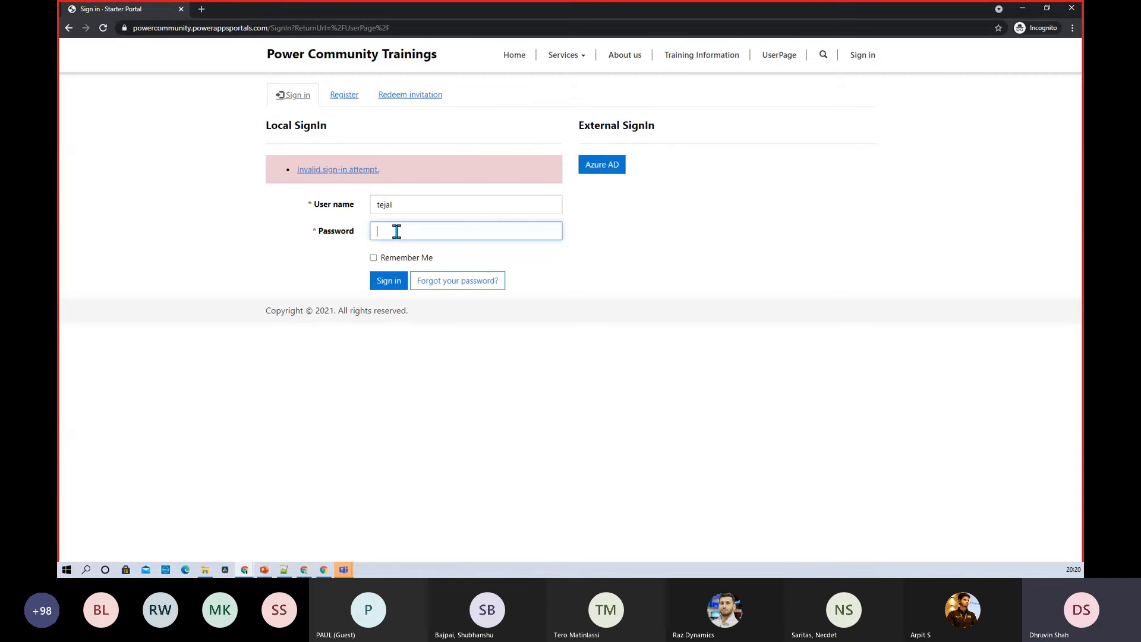
text(****)
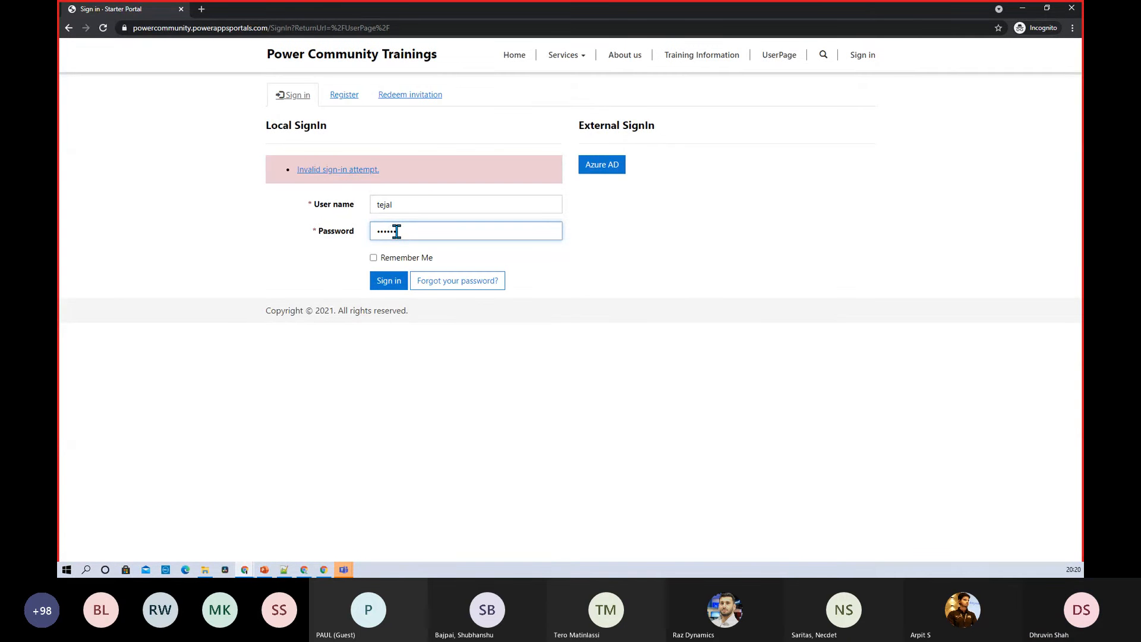
text(**)
key(Return)
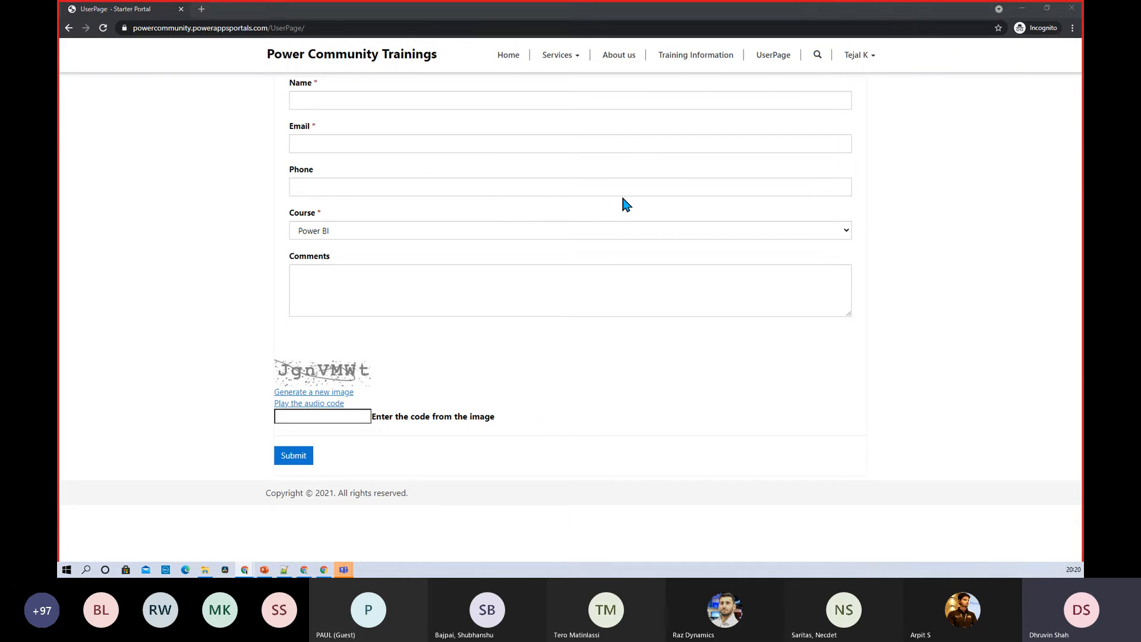
key(alt+Tab)
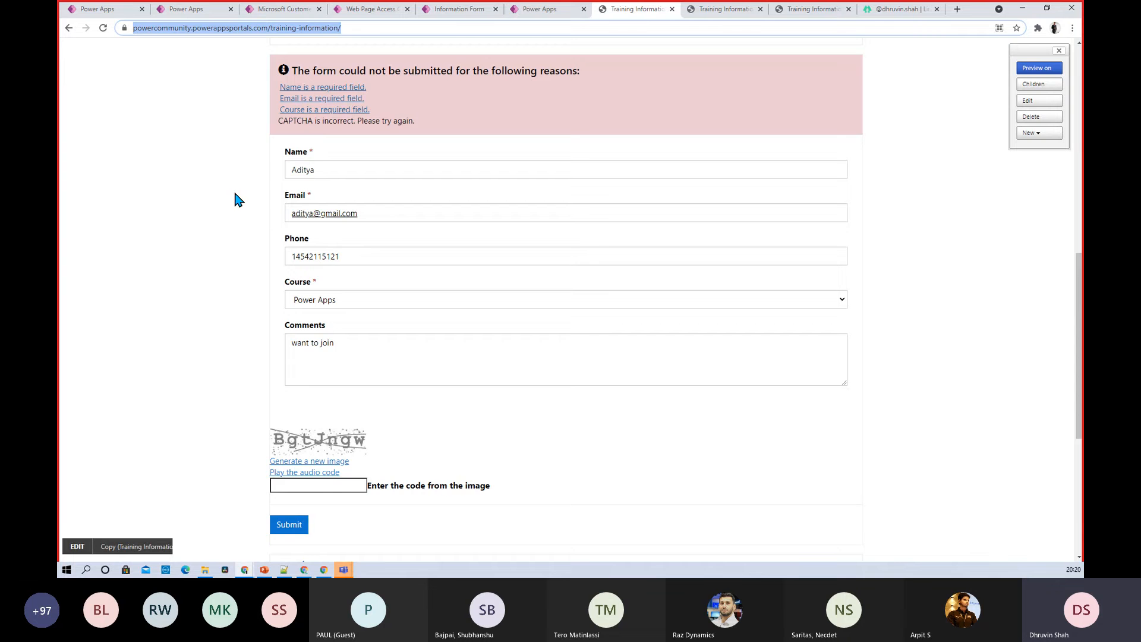
Save the Partners rule as Restrict Read and return to UserPage's access control rules
click(297, 10)
click(380, 10)
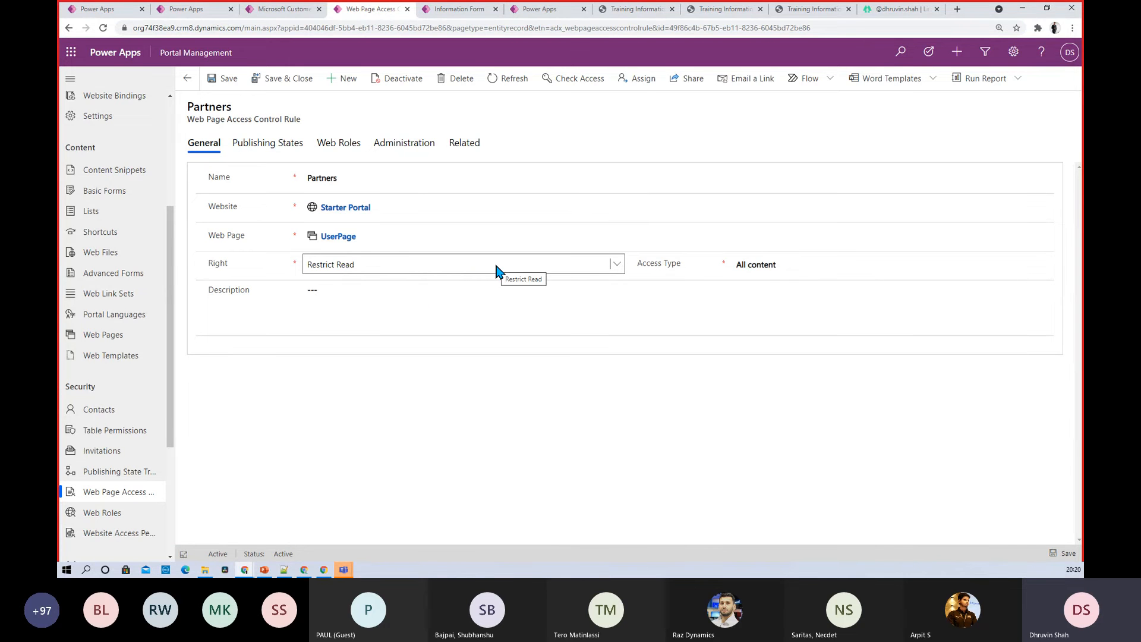
click(231, 89)
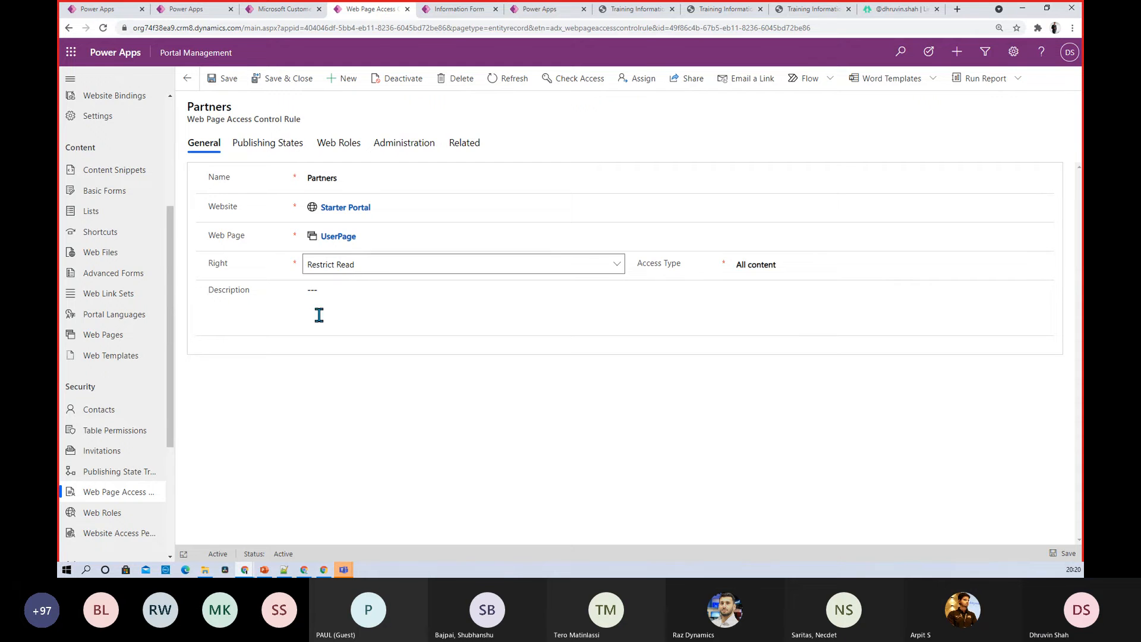
click(188, 78)
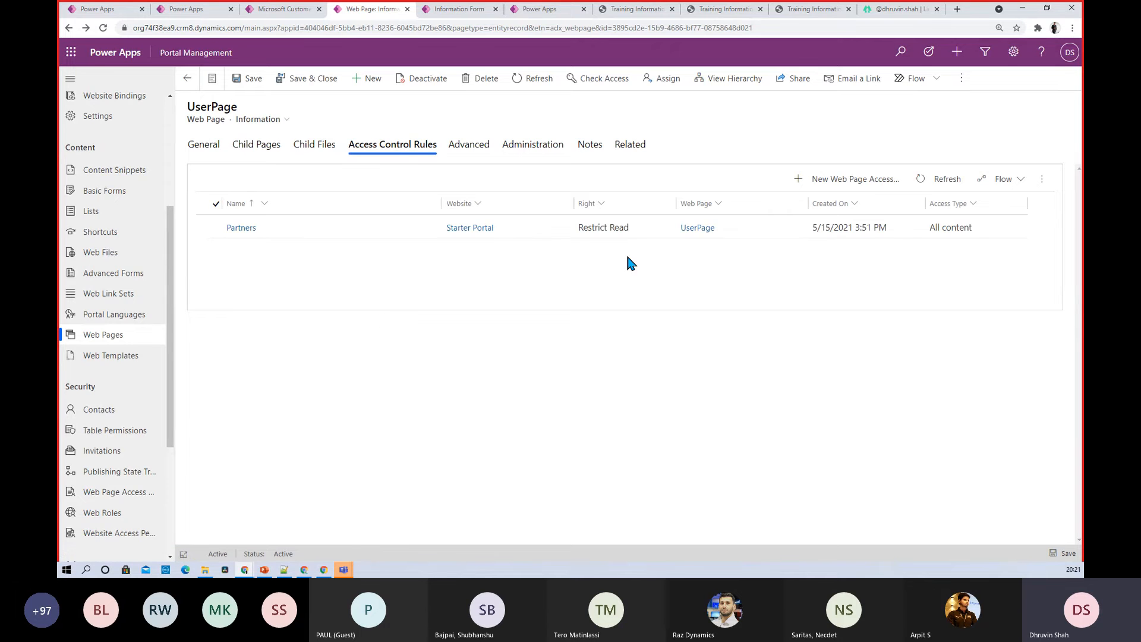
Load the UserPage address in a new incognito tab, then go to the portal Home page
key(alt+Tab)
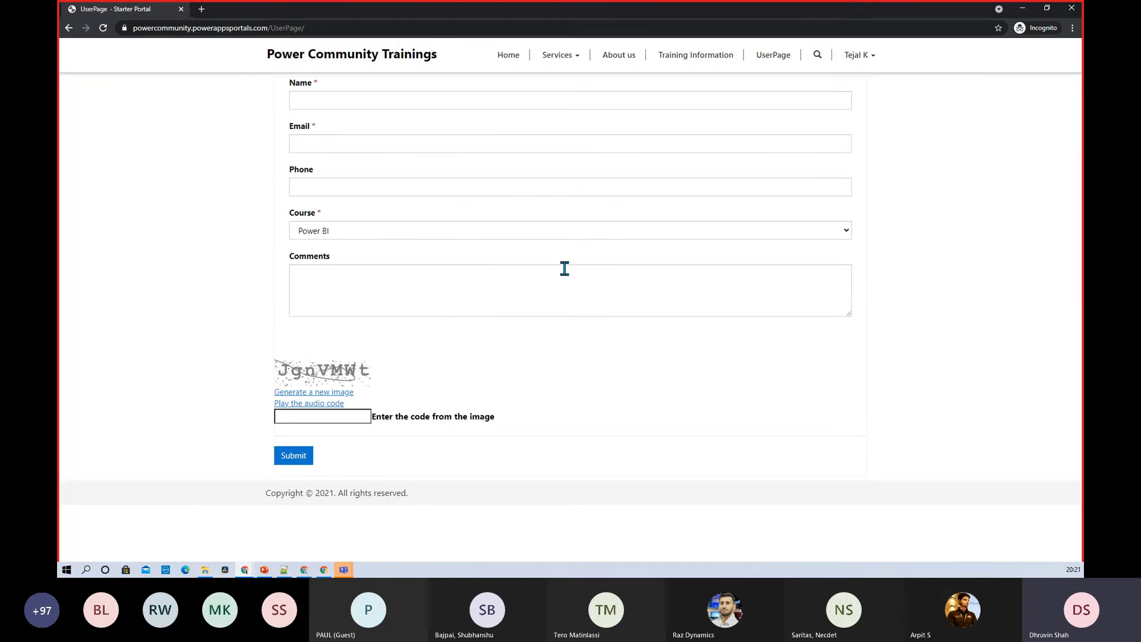
click(248, 28)
key(ctrl+c)
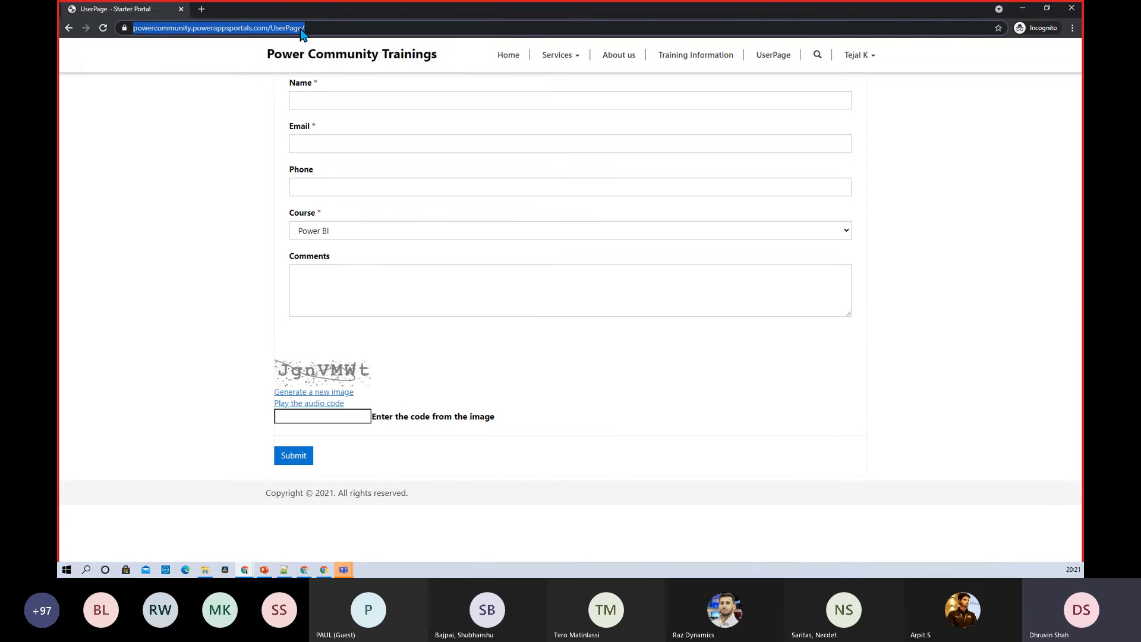
click(200, 10)
key(ctrl+v)
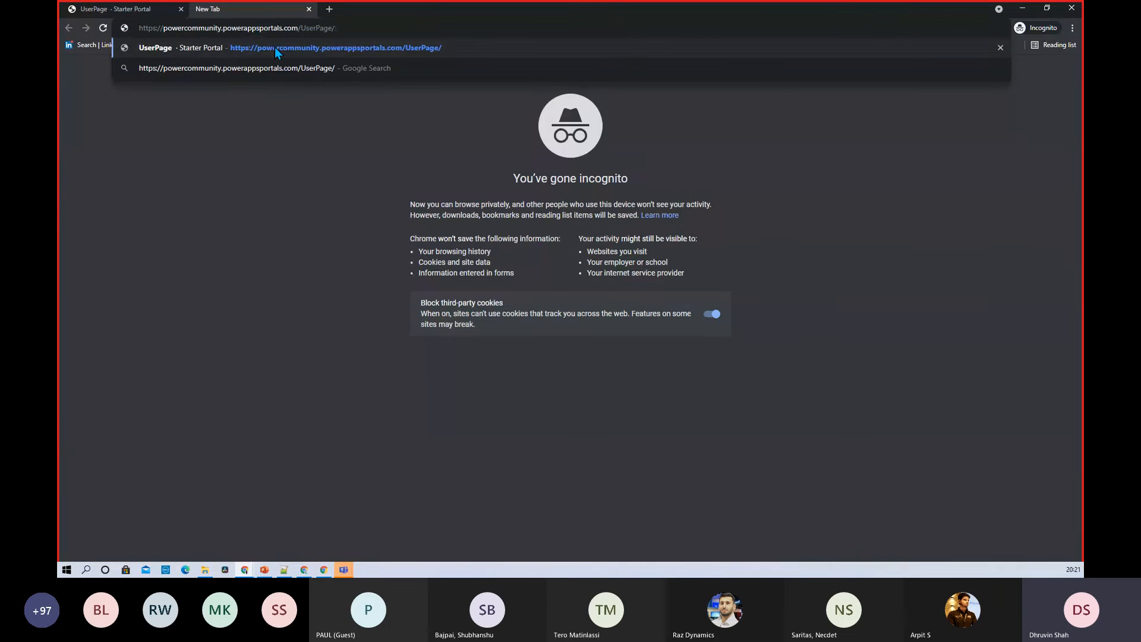
click(275, 48)
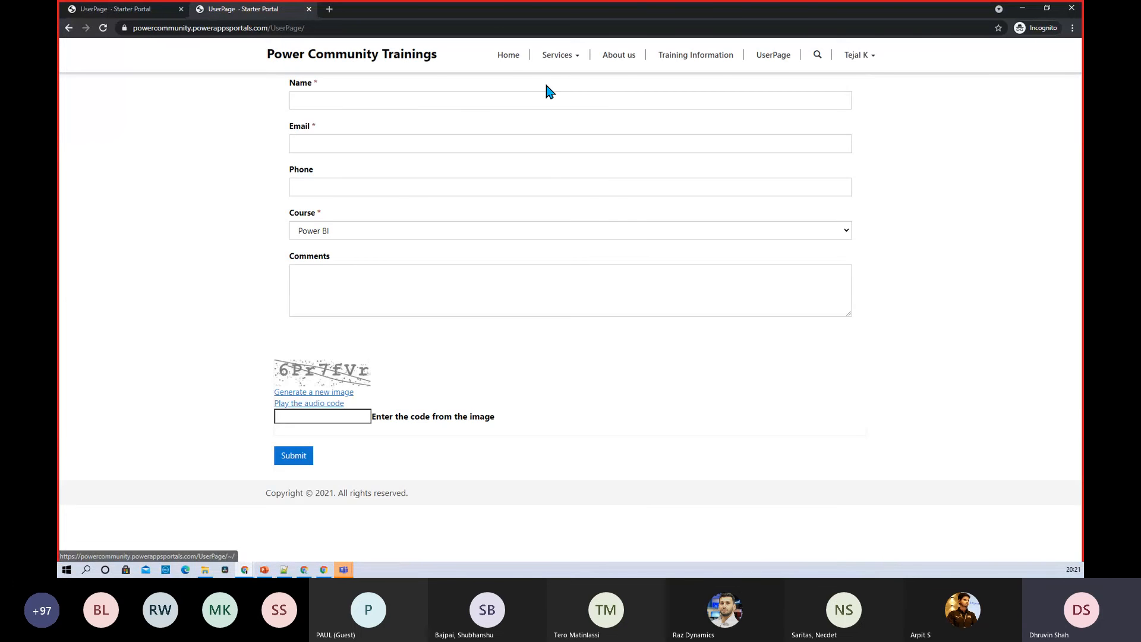
click(508, 55)
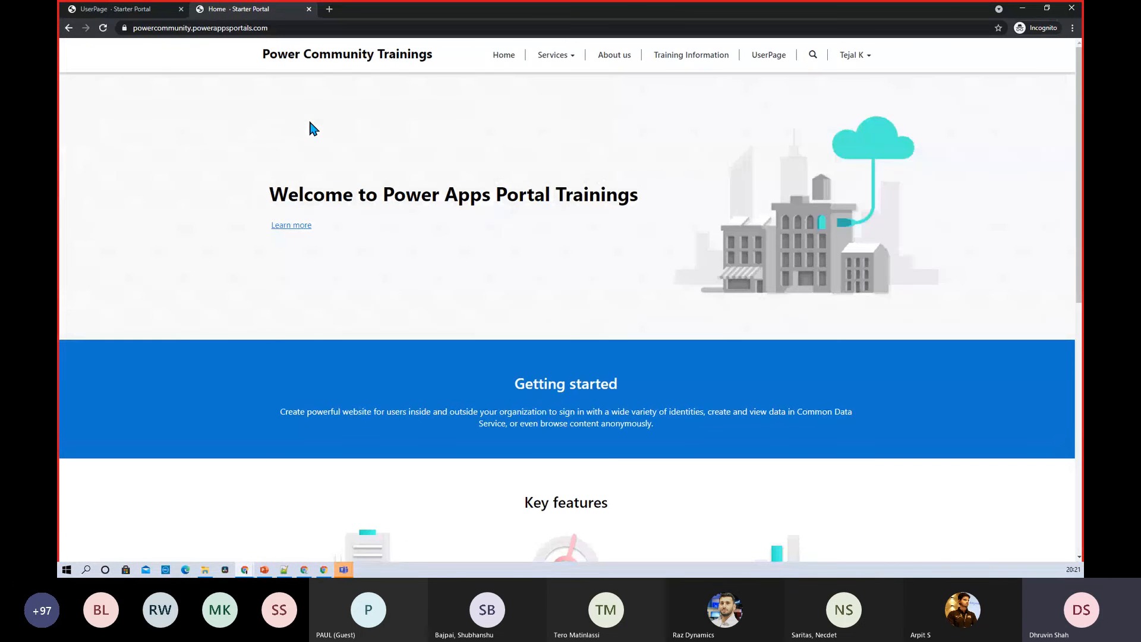
Save and close the UserPage record, then launch the live website from Portal Studio
key(alt+Tab)
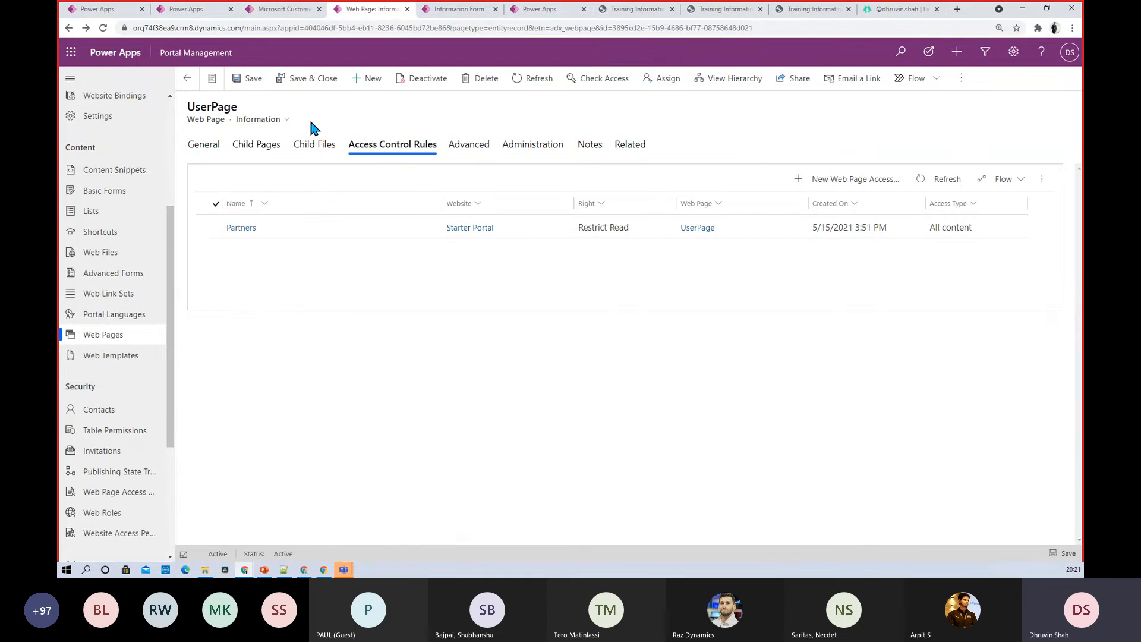
click(301, 87)
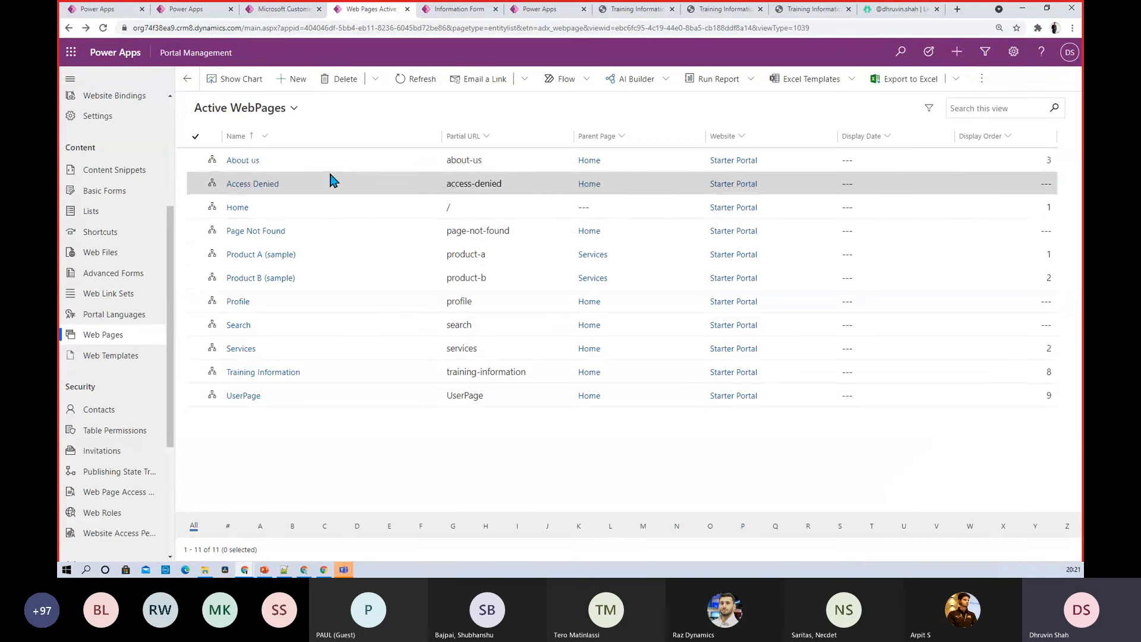
click(561, 11)
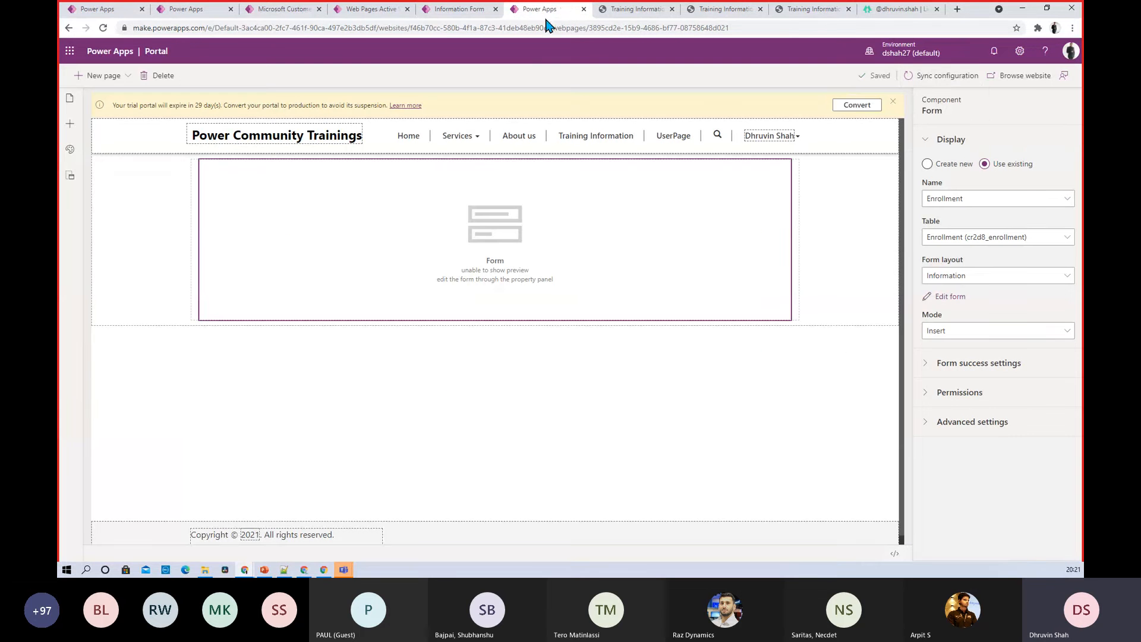
click(1019, 81)
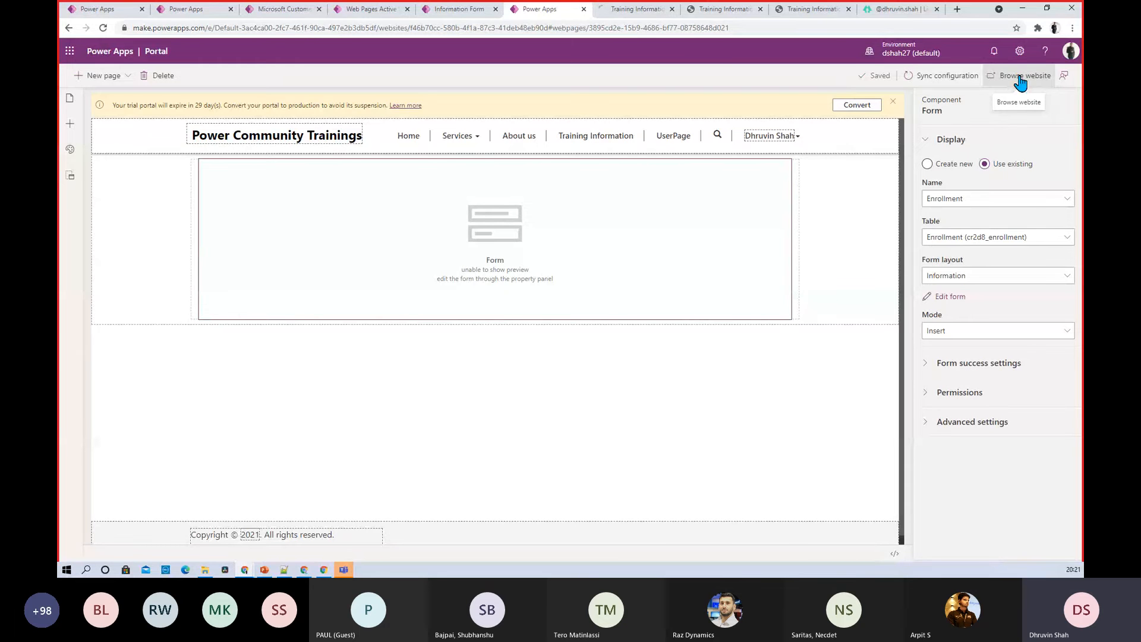
Copy the UserPage address and load it in a new incognito tab
click(629, 11)
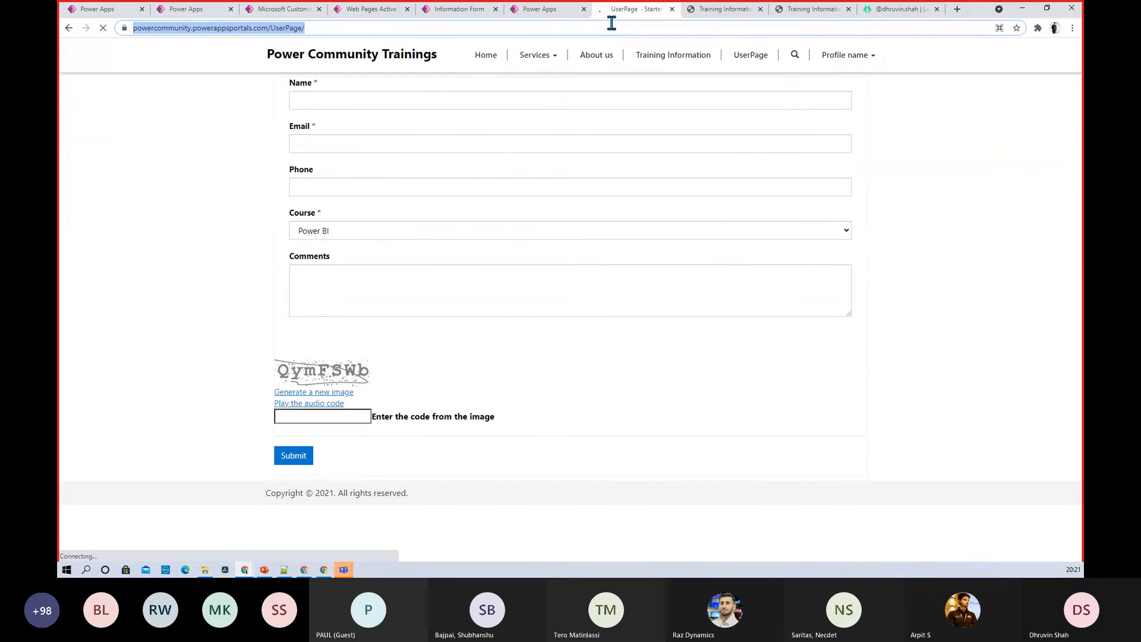
click(384, 32)
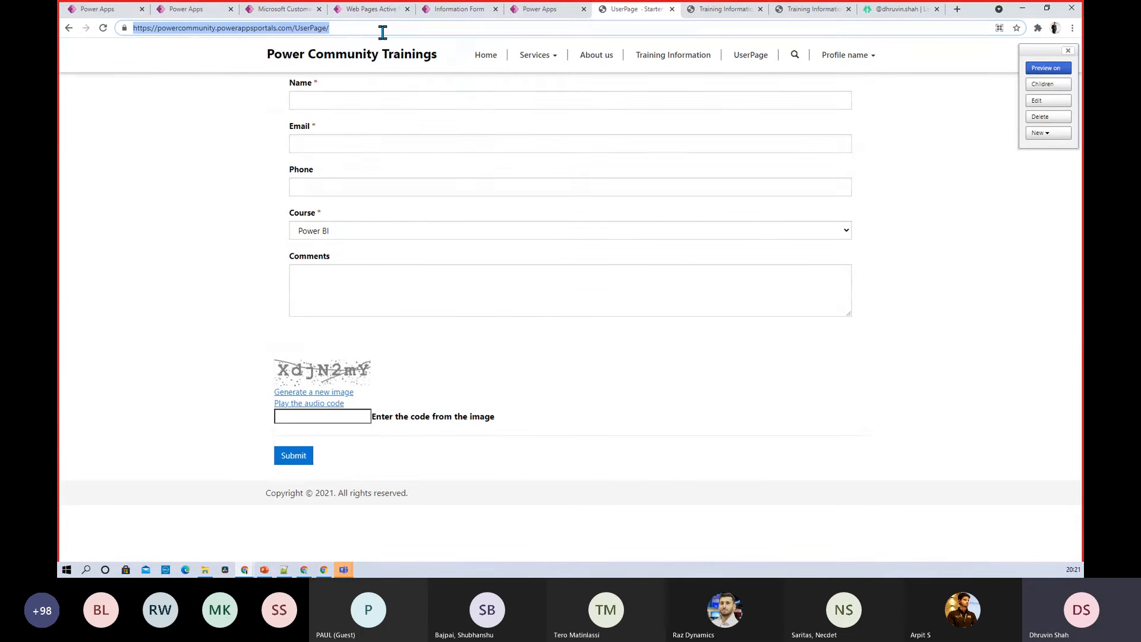
key(alt+Tab)
click(341, 13)
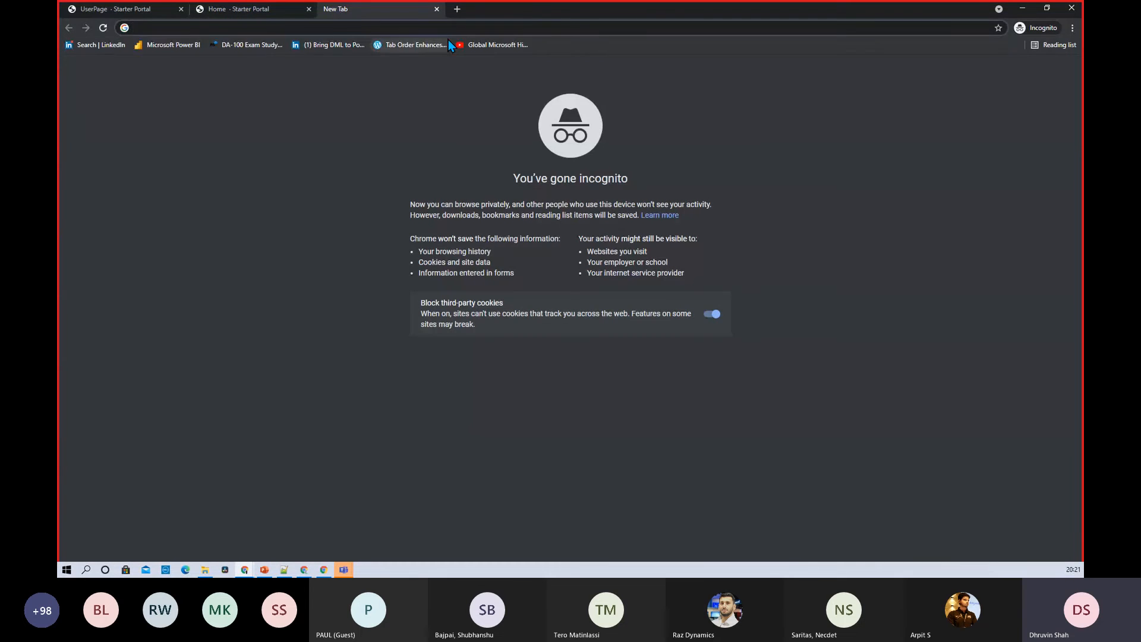
text(https://powercommunity.powerappsportals.com/UserPage/)
key(Return)
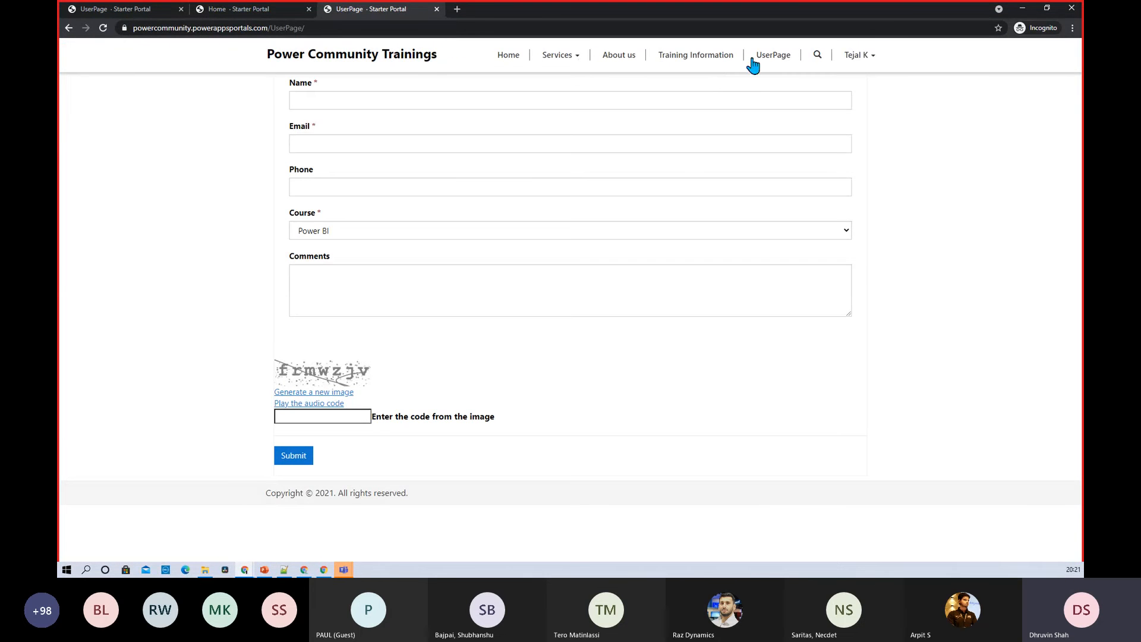
Visit Training Information and the Home page, then switch back to the other window
click(691, 56)
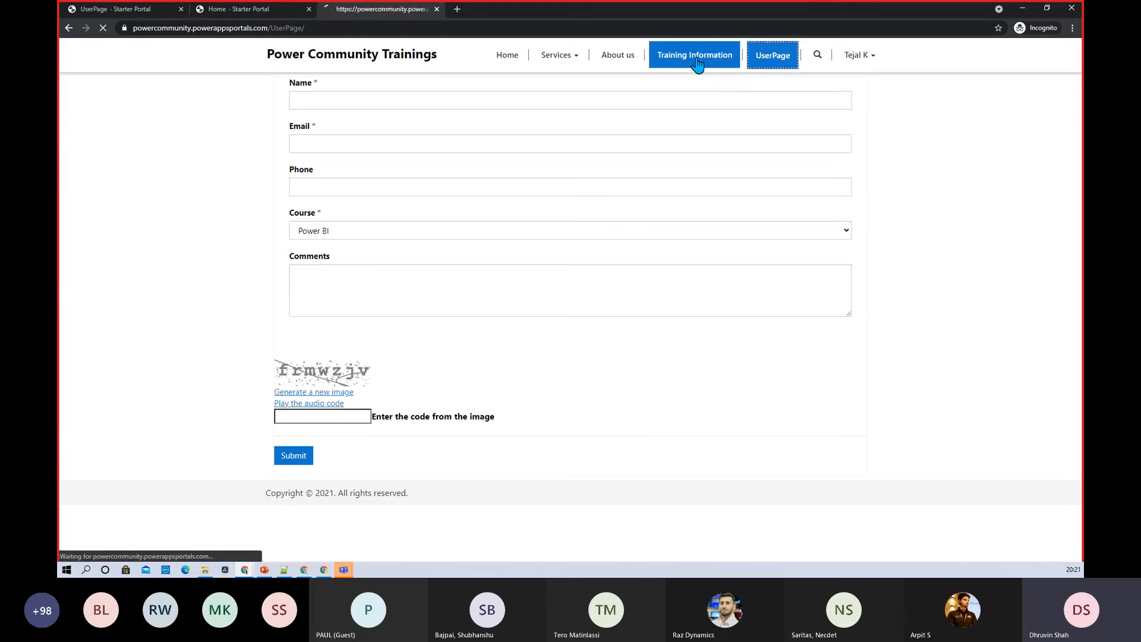
click(508, 56)
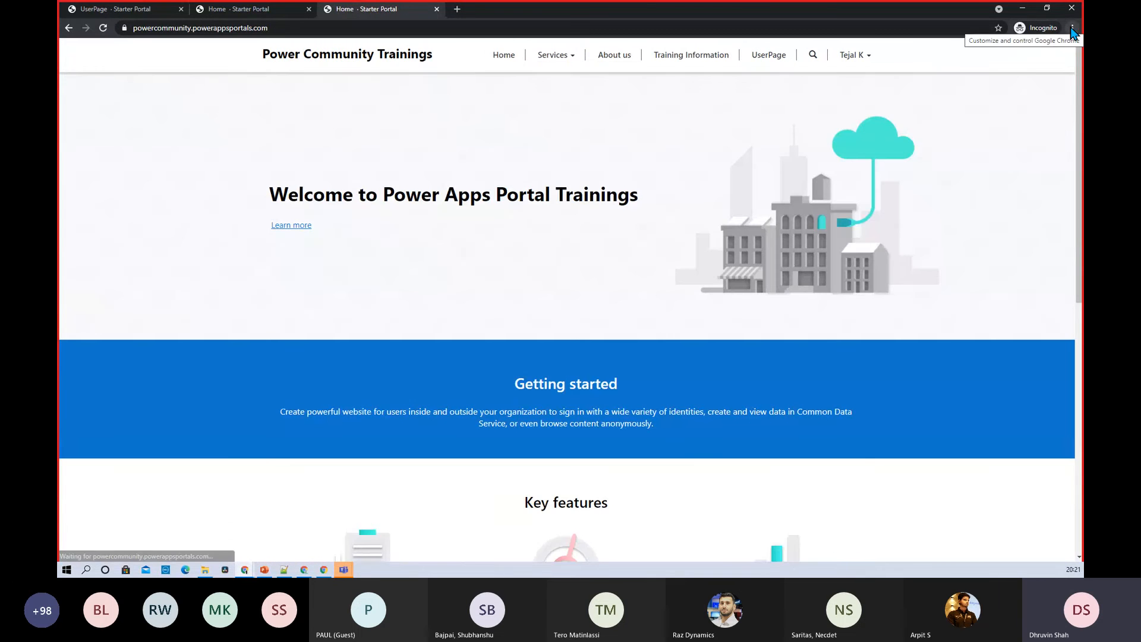
click(1072, 28)
click(841, 104)
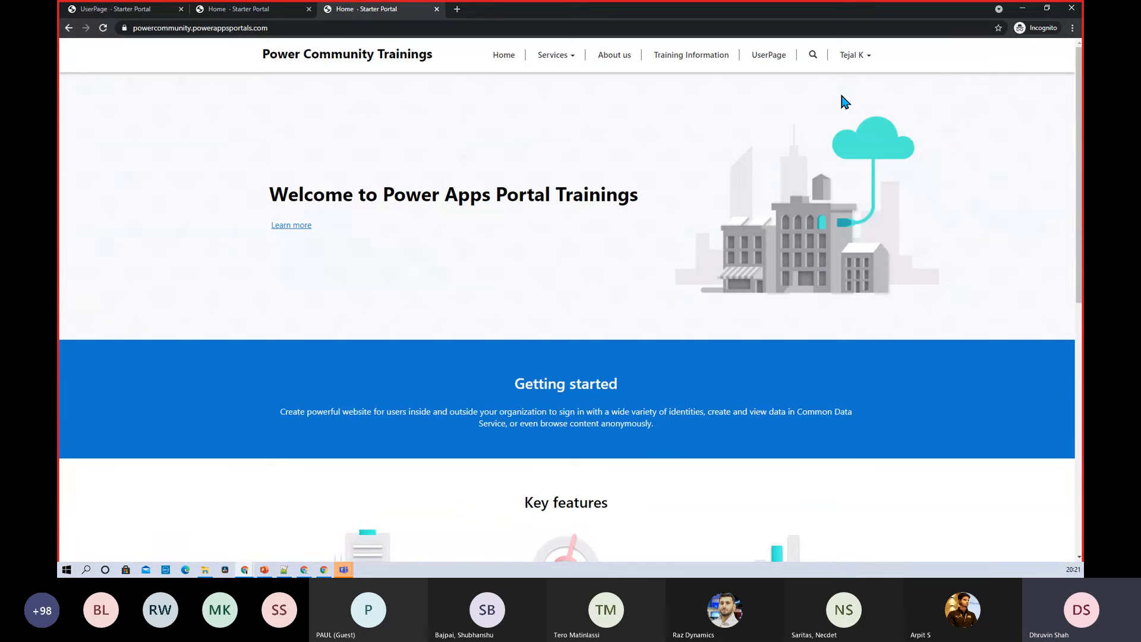
key(alt+Tab)
Look through Identity providers, admin center, Web Pages and Information Form, ending on Portal Studio
click(215, 12)
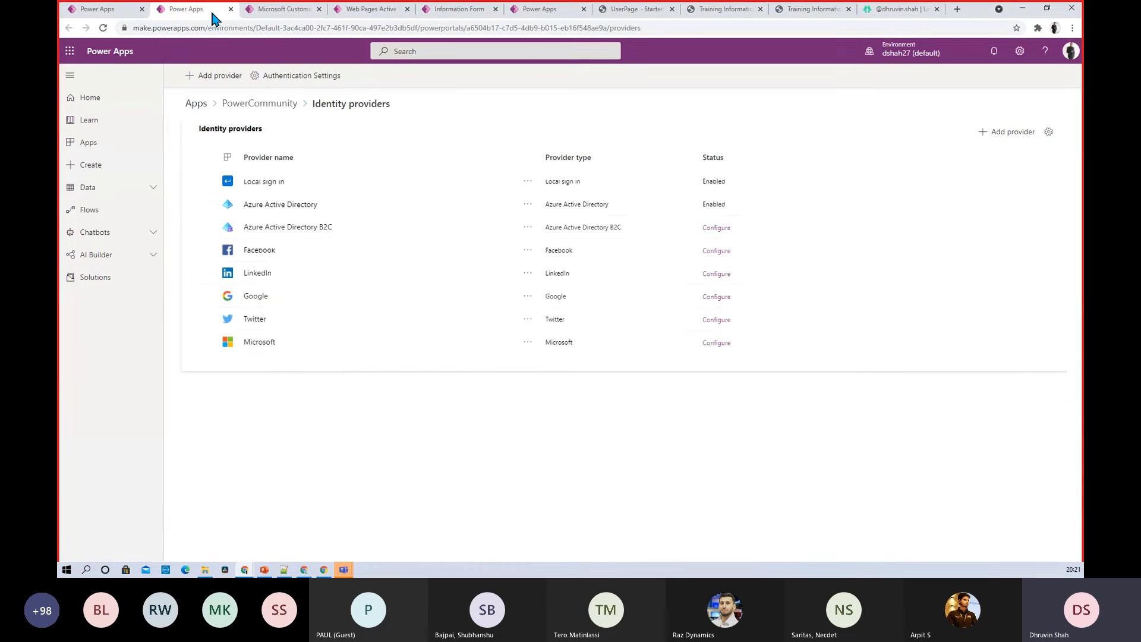
click(280, 11)
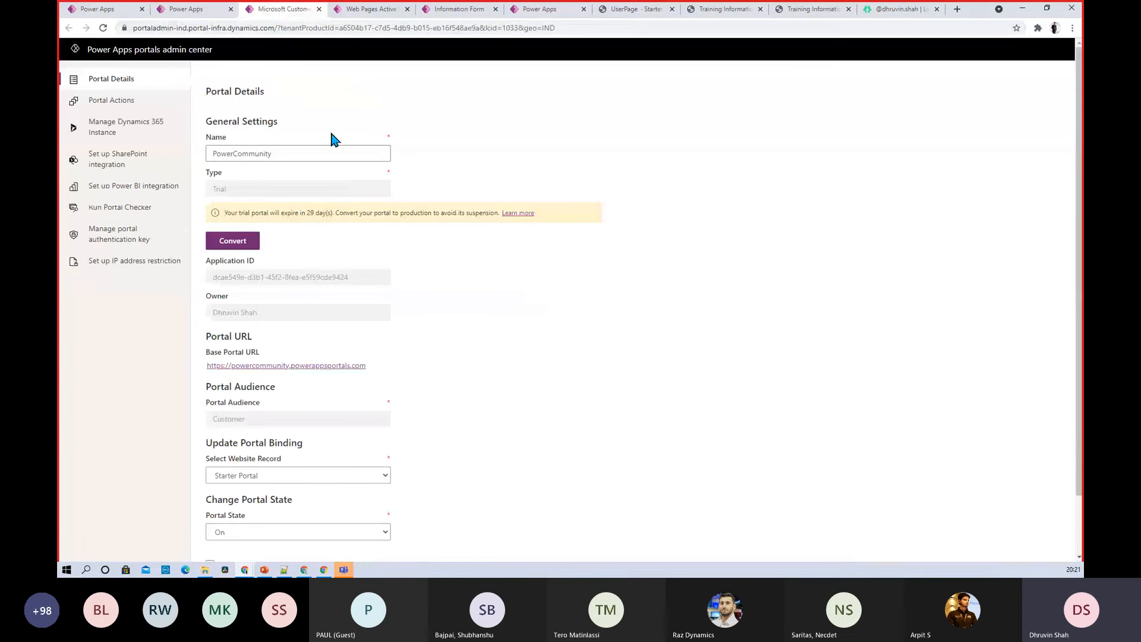
click(371, 11)
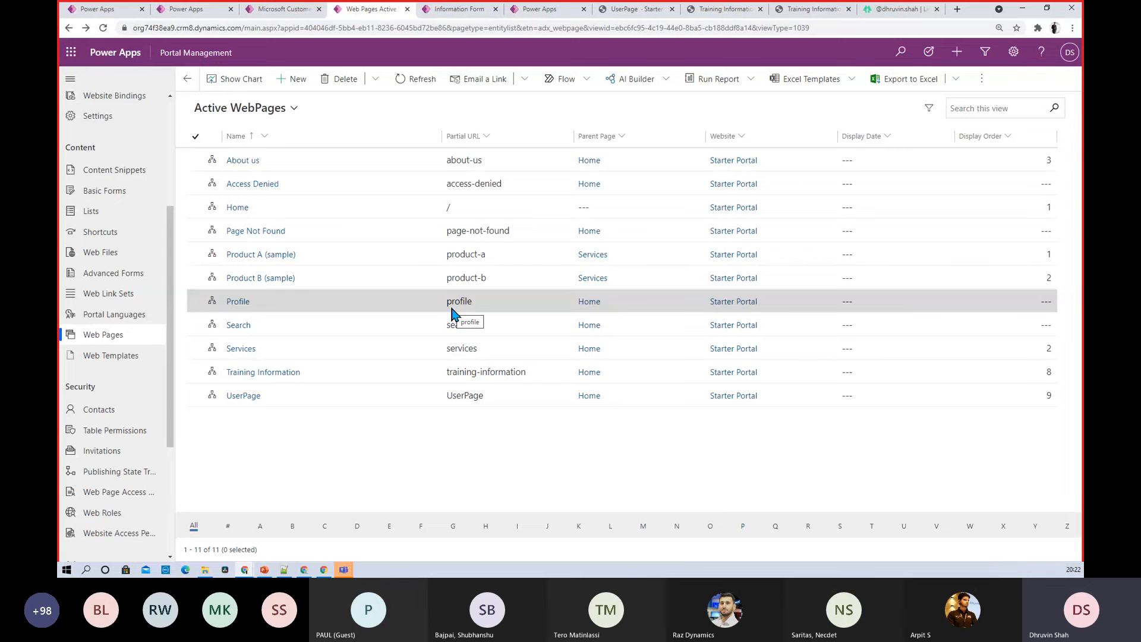
click(459, 9)
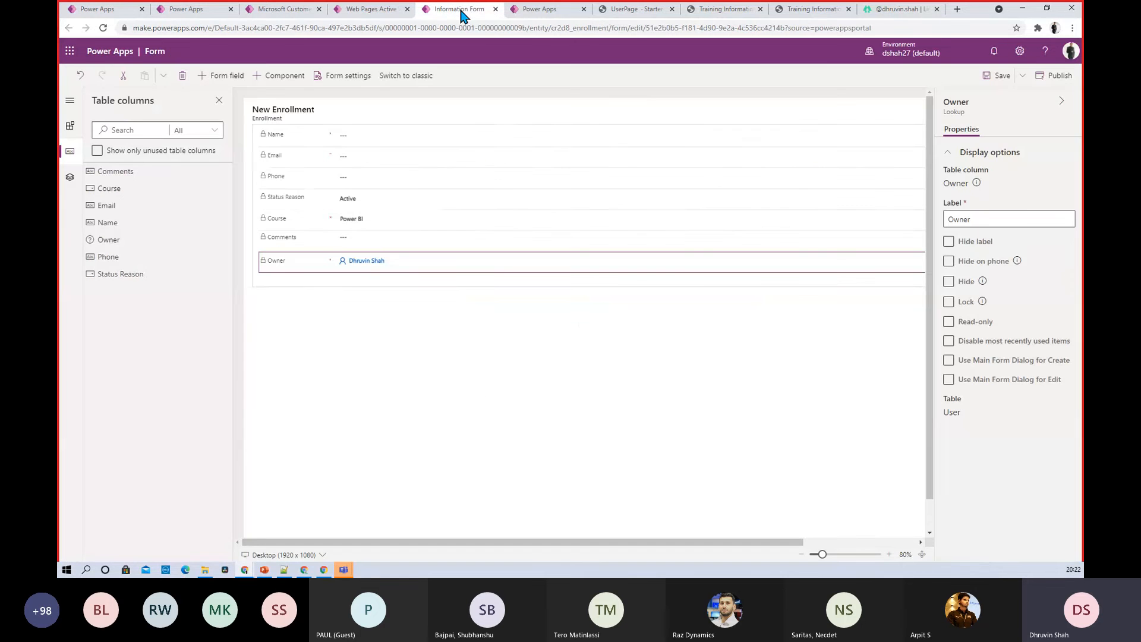
click(525, 11)
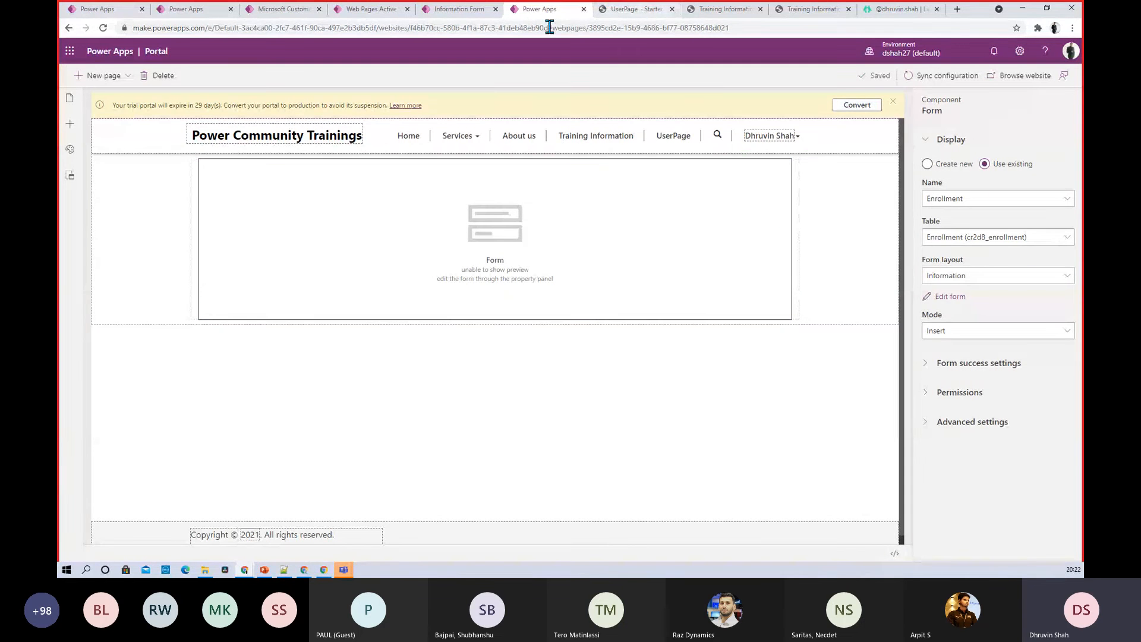
Autofill the Name, Email and Phone fields on the UserPage enrollment form
click(640, 11)
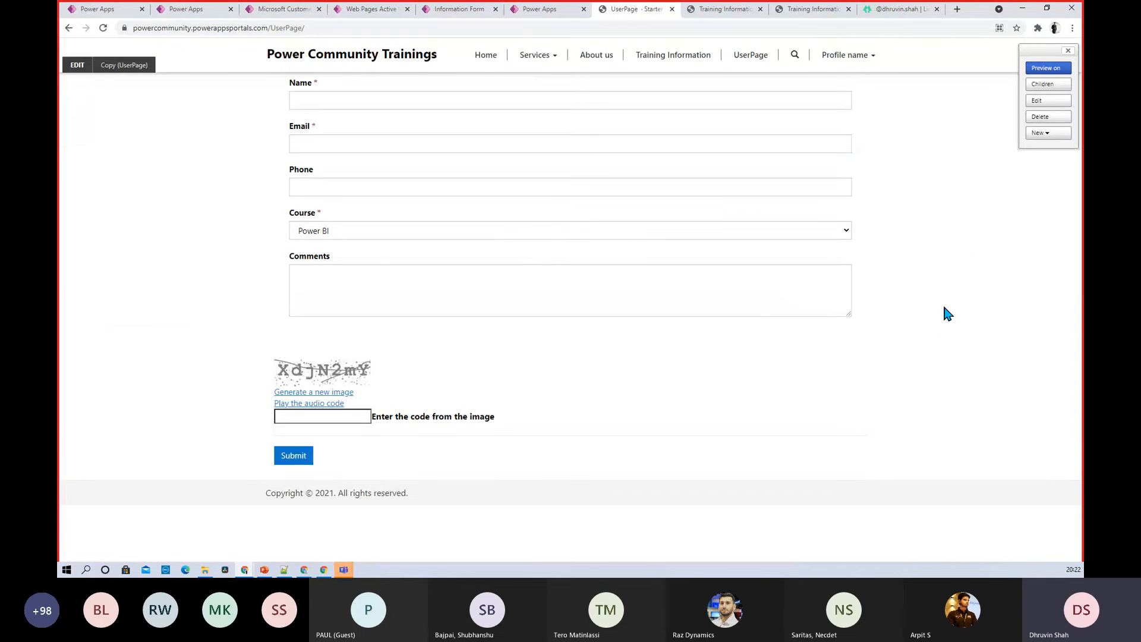
click(353, 103)
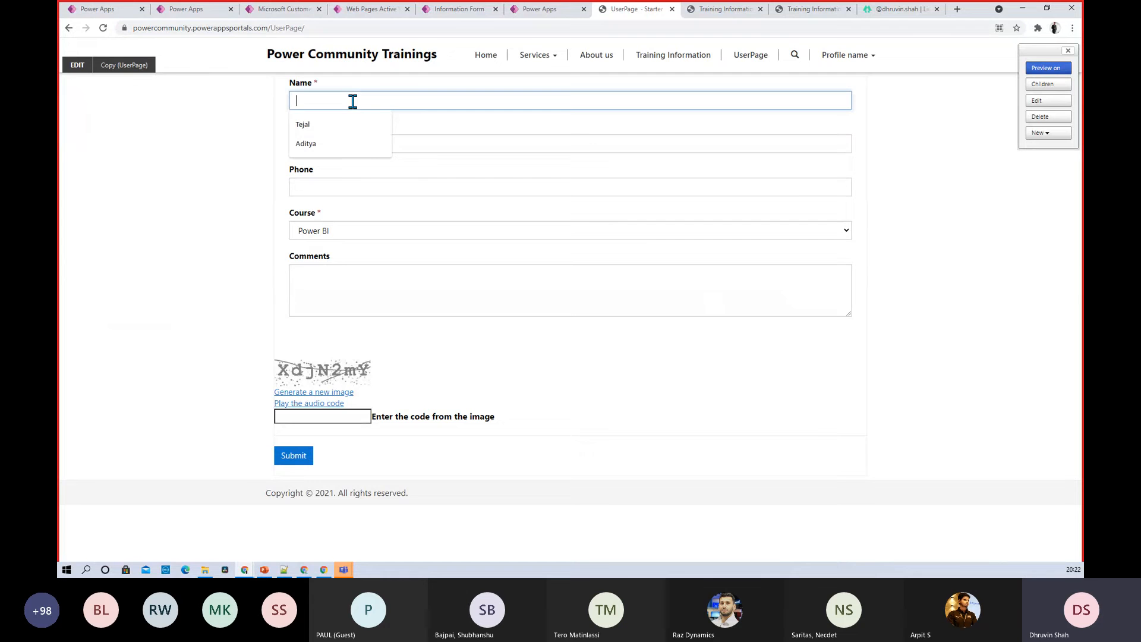
click(364, 148)
click(362, 137)
click(364, 189)
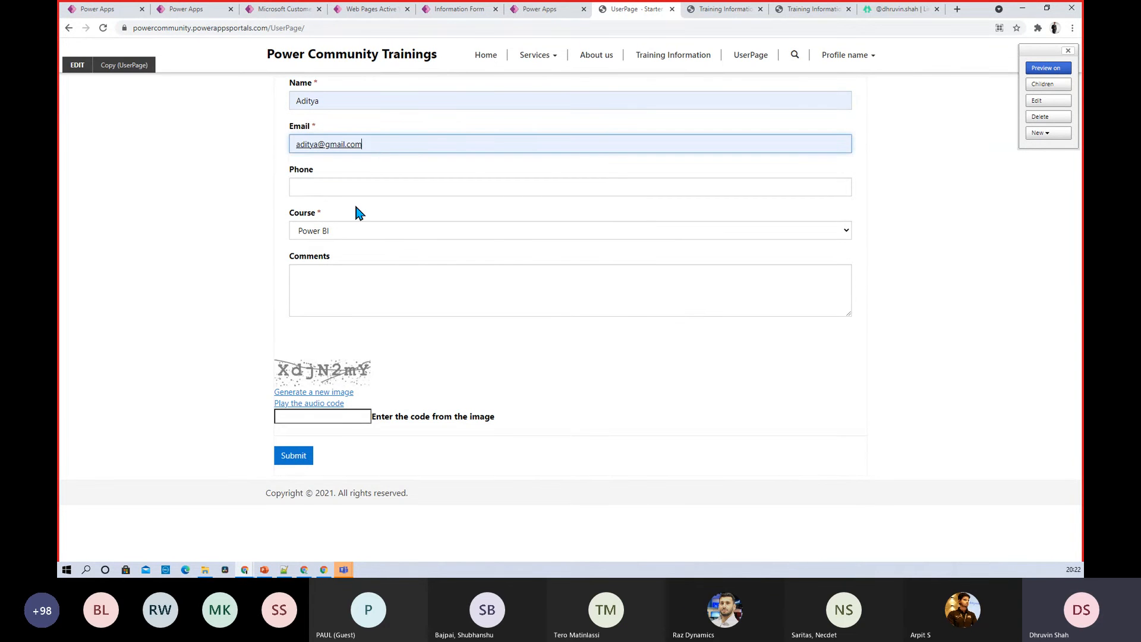
click(351, 189)
click(347, 231)
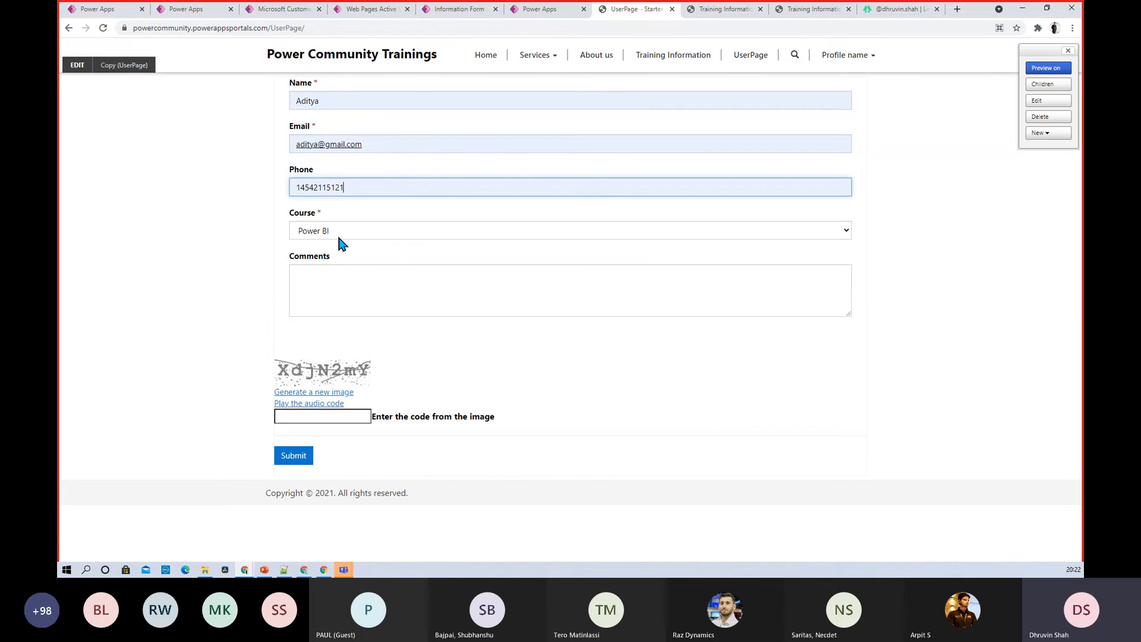
Add the comment 'comment', enter the captcha code and submit the Power BI enrollment
click(315, 295)
text(c)
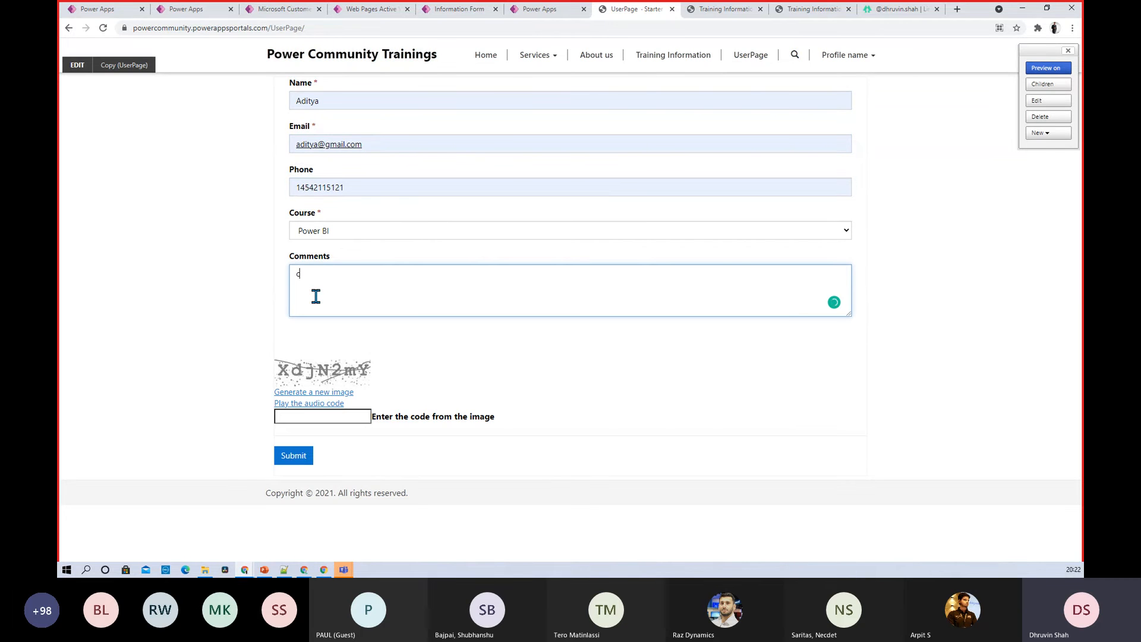
text(omm)
text(ent)
key(BackSpace)
text(e)
click(303, 416)
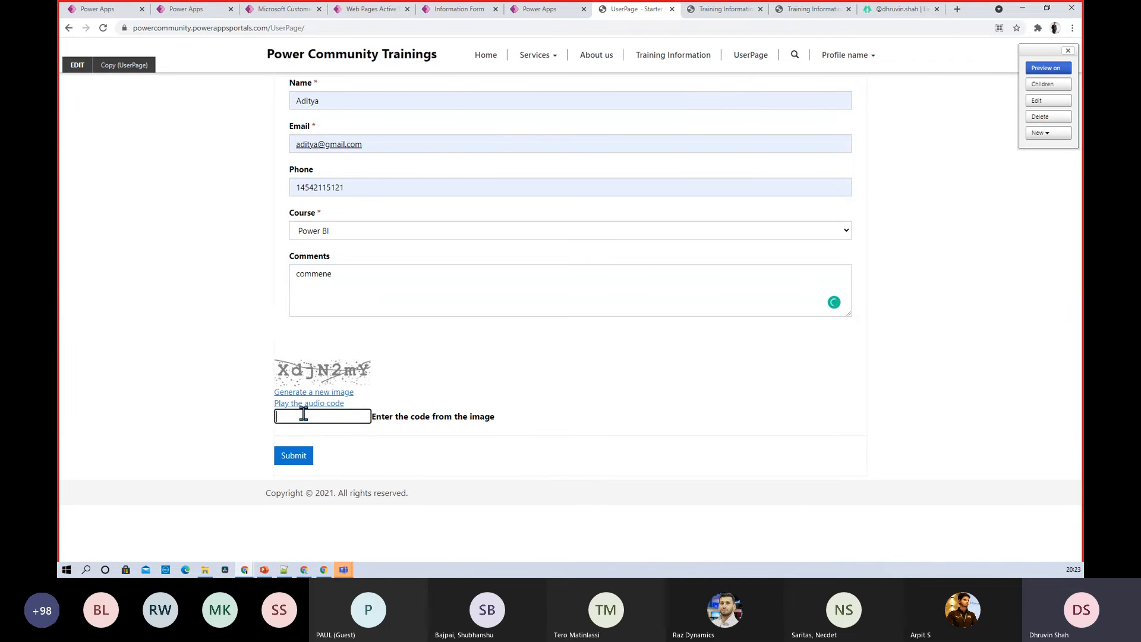
text(xdjN2mY)
click(298, 459)
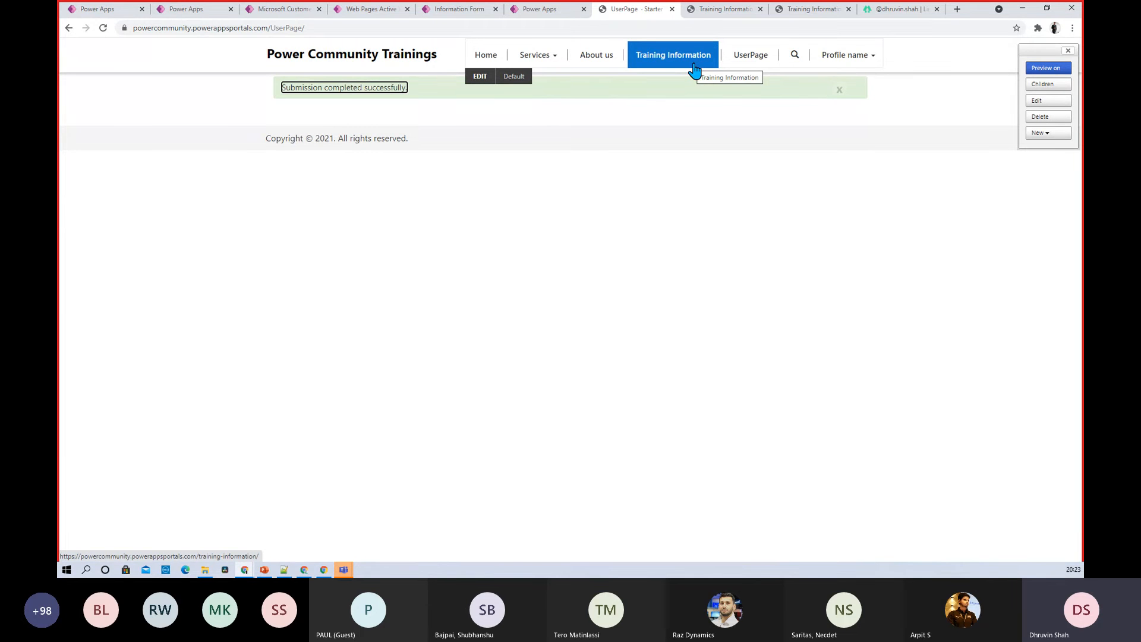
Open the Enrollment table from the Custom tables view and check its three saved records
click(216, 11)
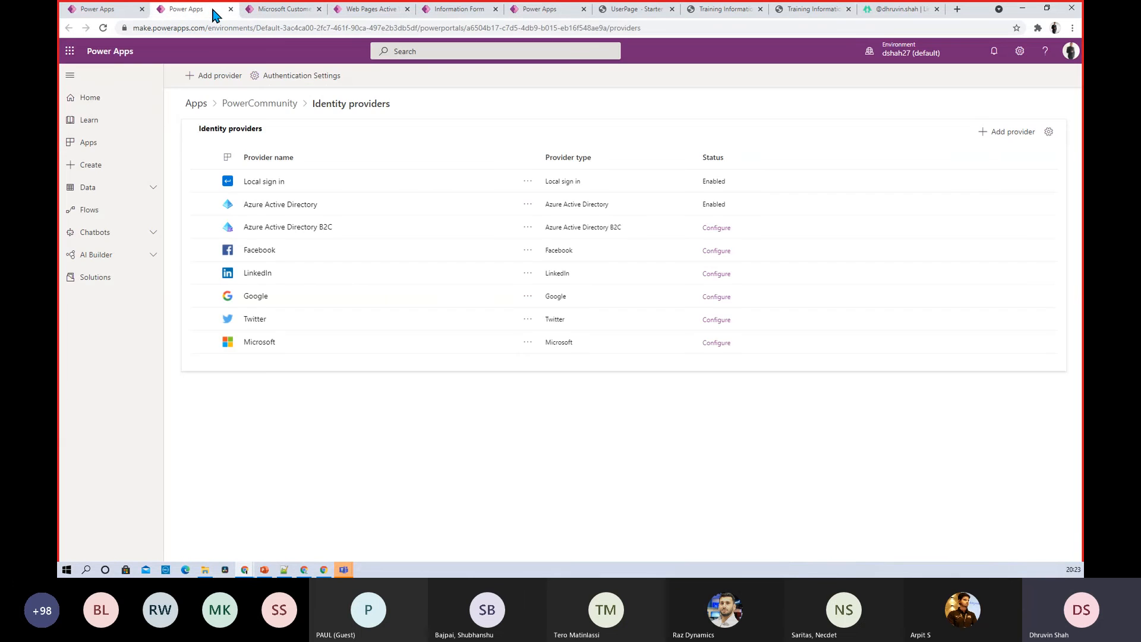
click(119, 14)
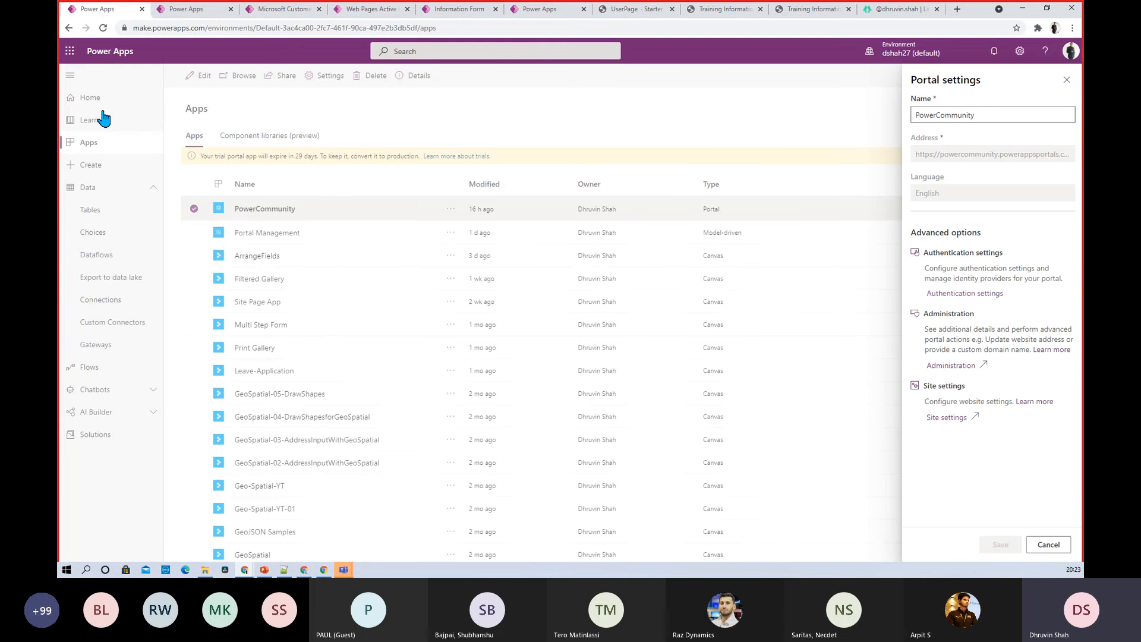
click(103, 217)
click(102, 217)
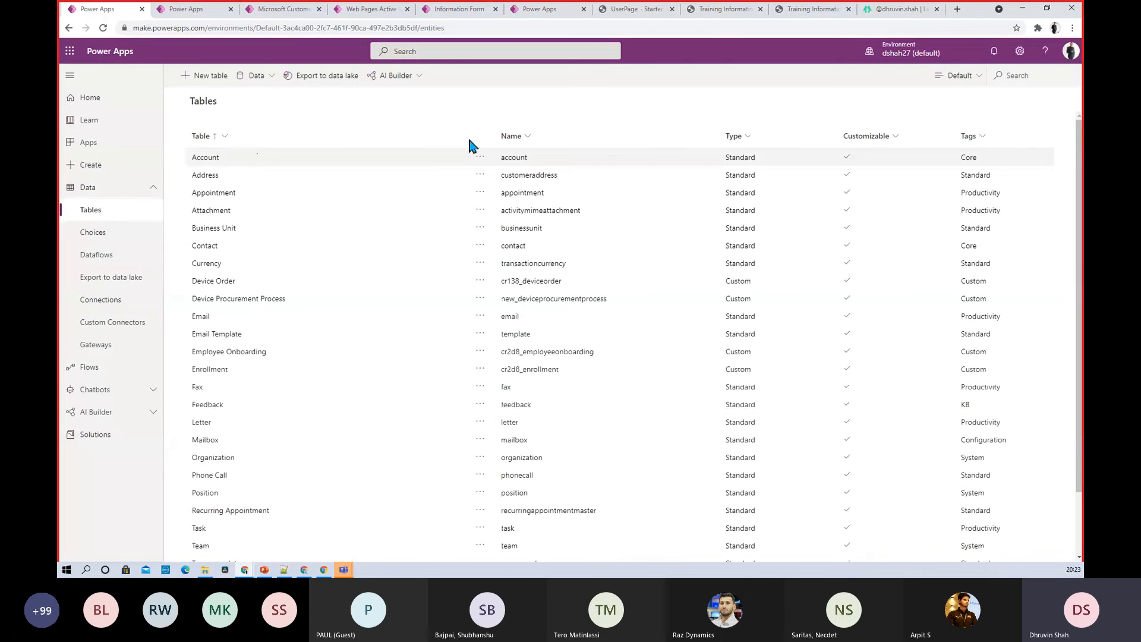
click(960, 77)
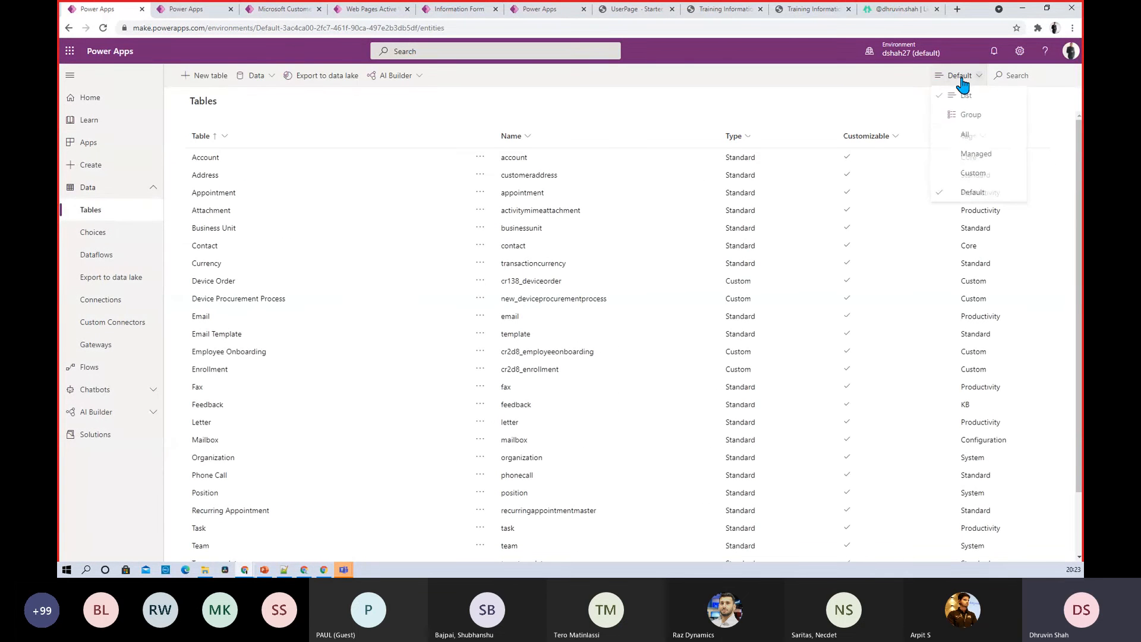
click(973, 172)
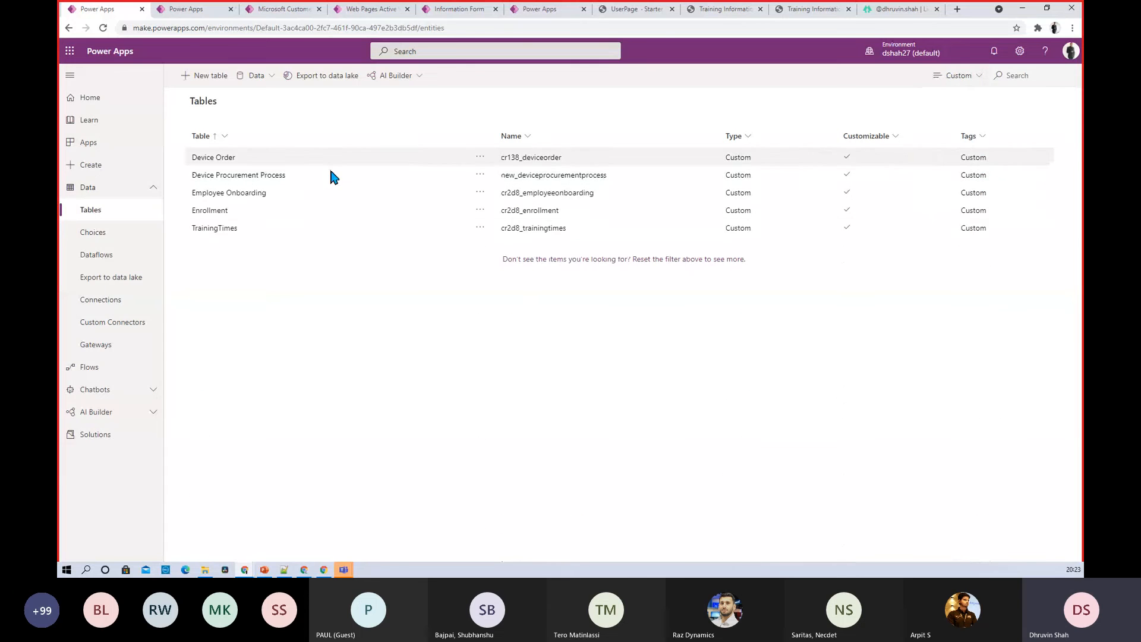
click(218, 212)
click(550, 125)
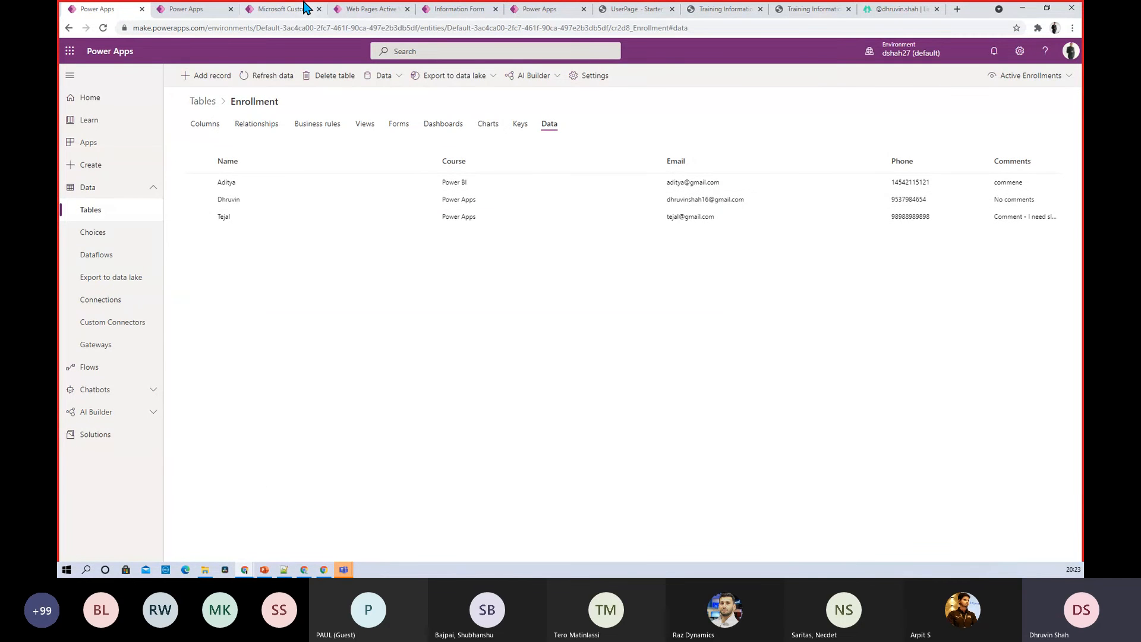
click(806, 10)
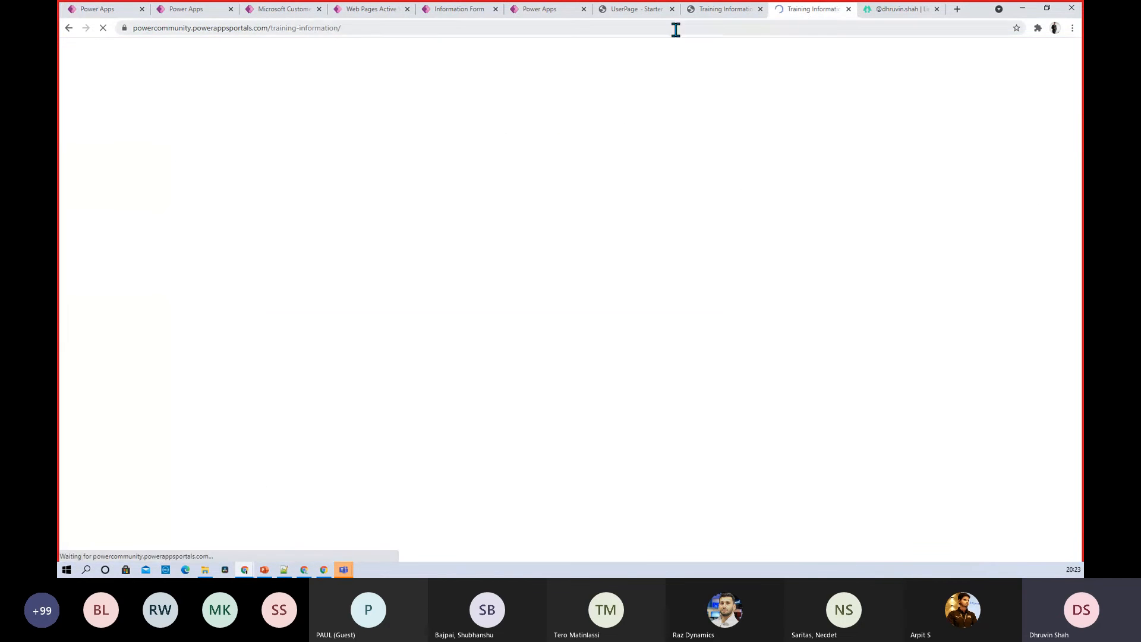
click(428, 27)
key(ctrl+c)
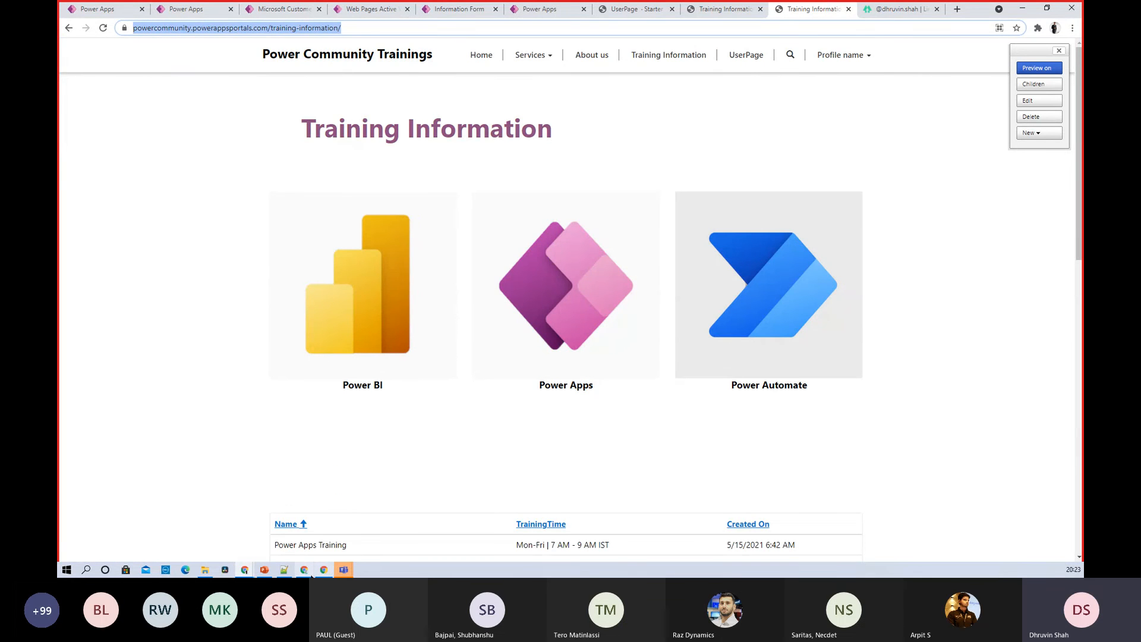
mouse_move(305, 571)
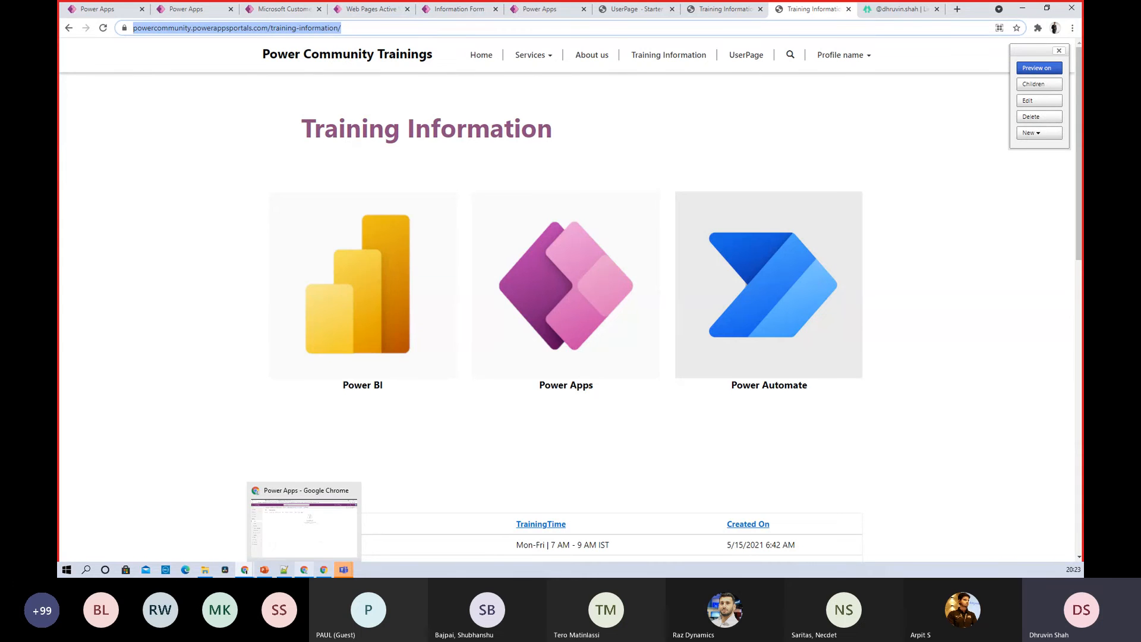
click(297, 532)
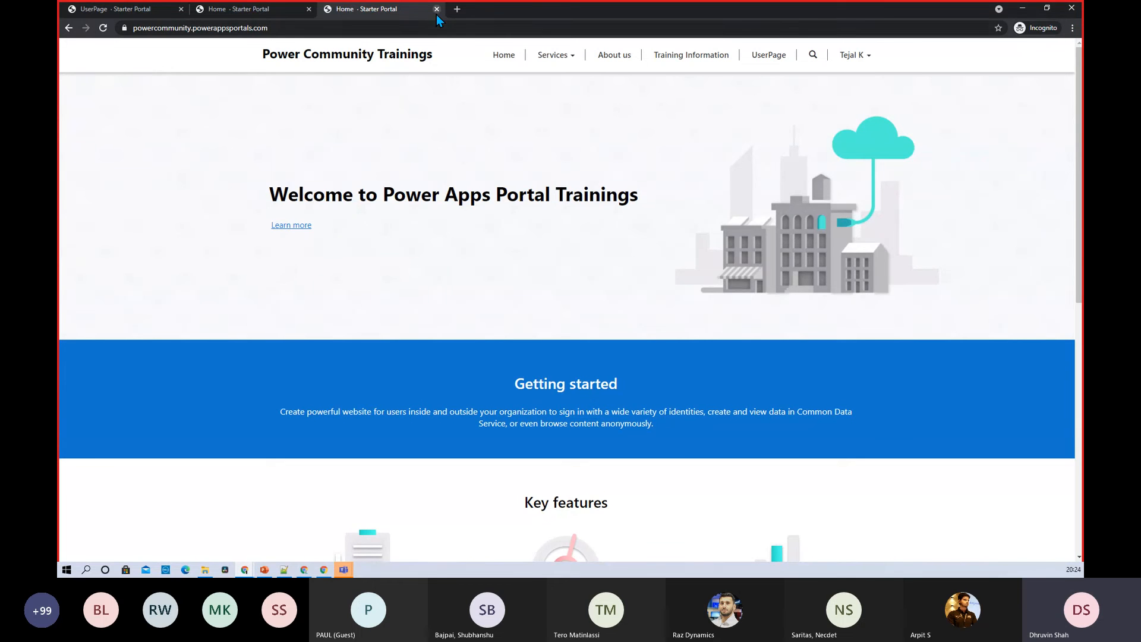
key(F12)
right_click(102, 28)
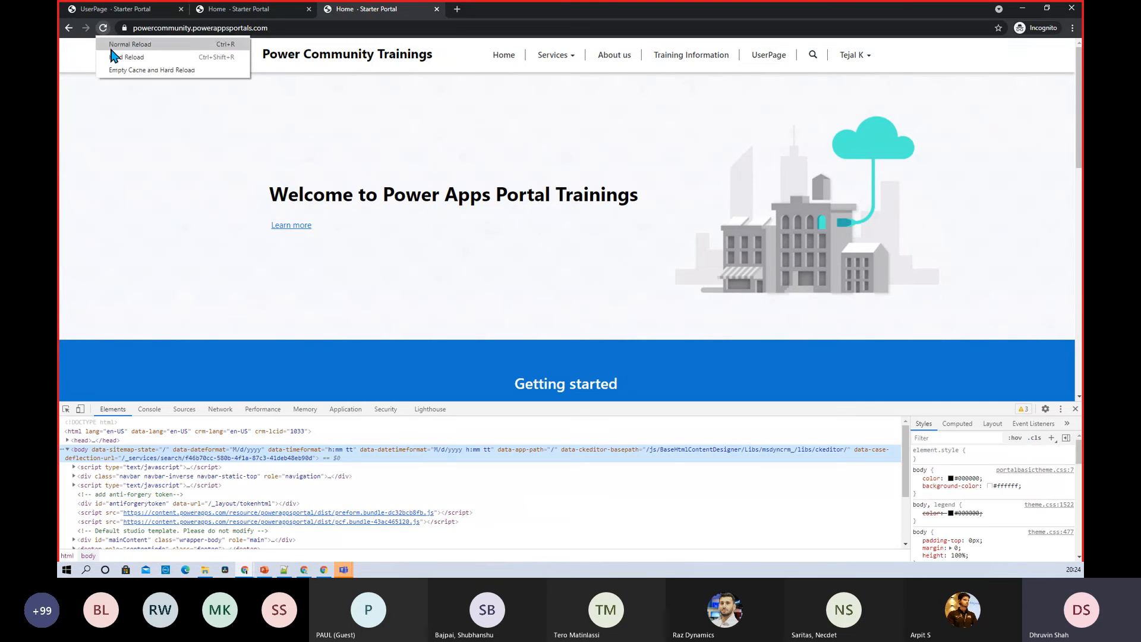
click(132, 71)
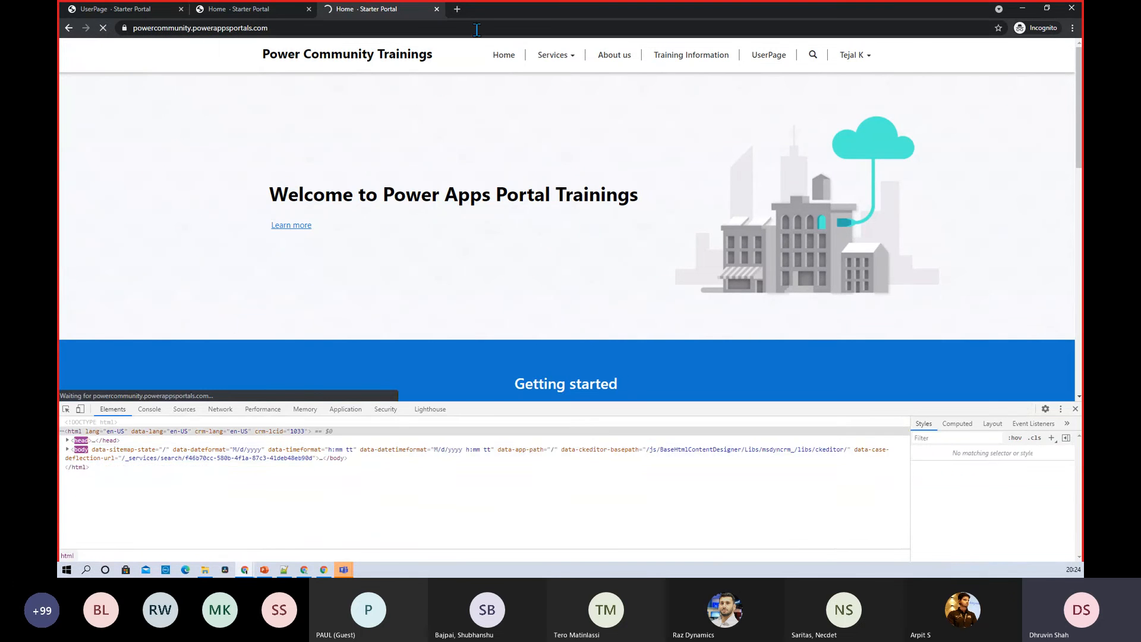
click(457, 10)
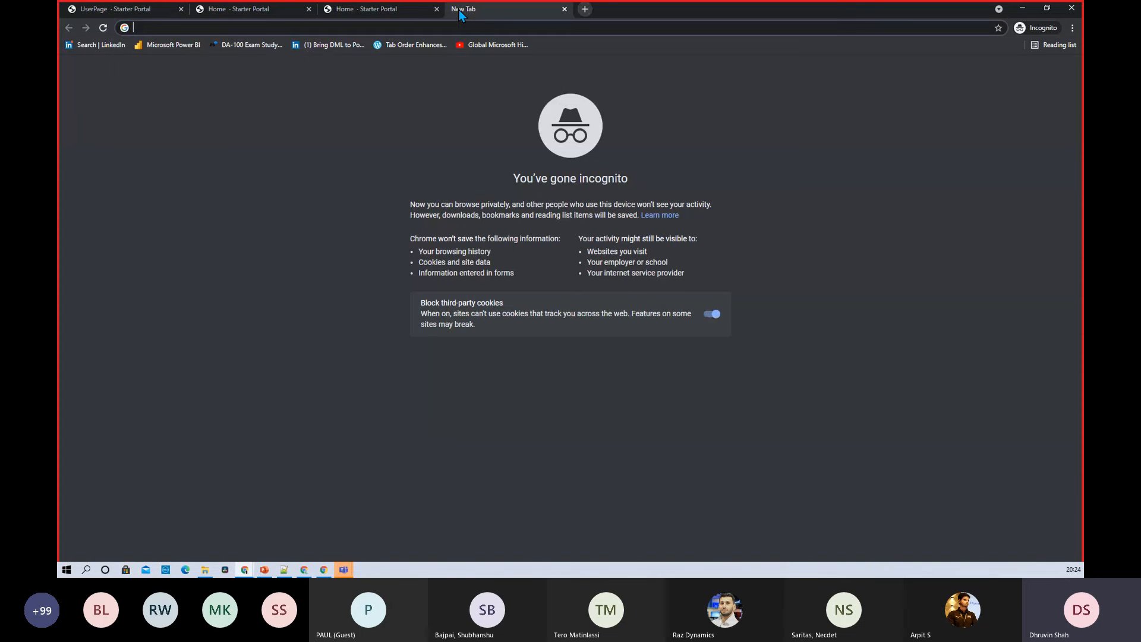
key(ctrl+v)
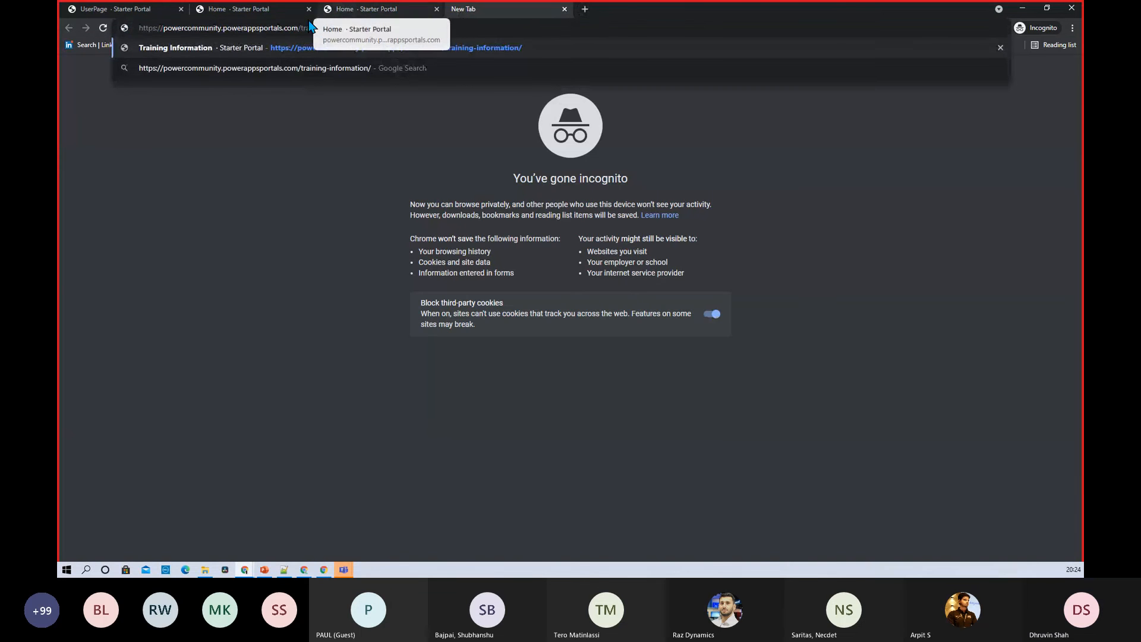
drag(298, 28, 498, 27)
key(BackSpace)
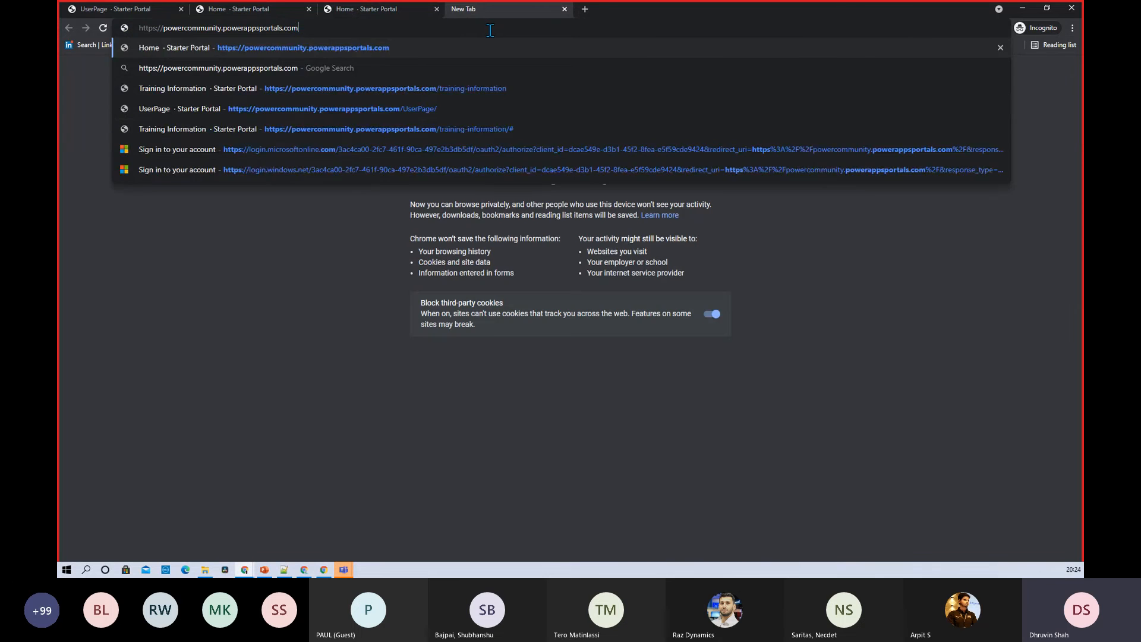
key(Return)
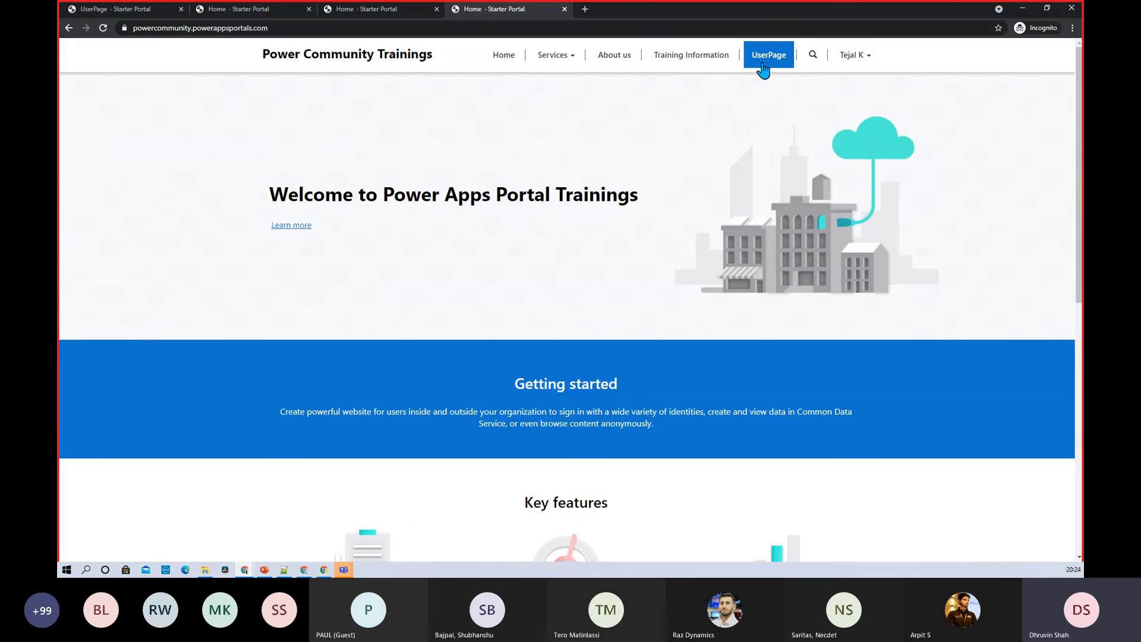
click(1028, 7)
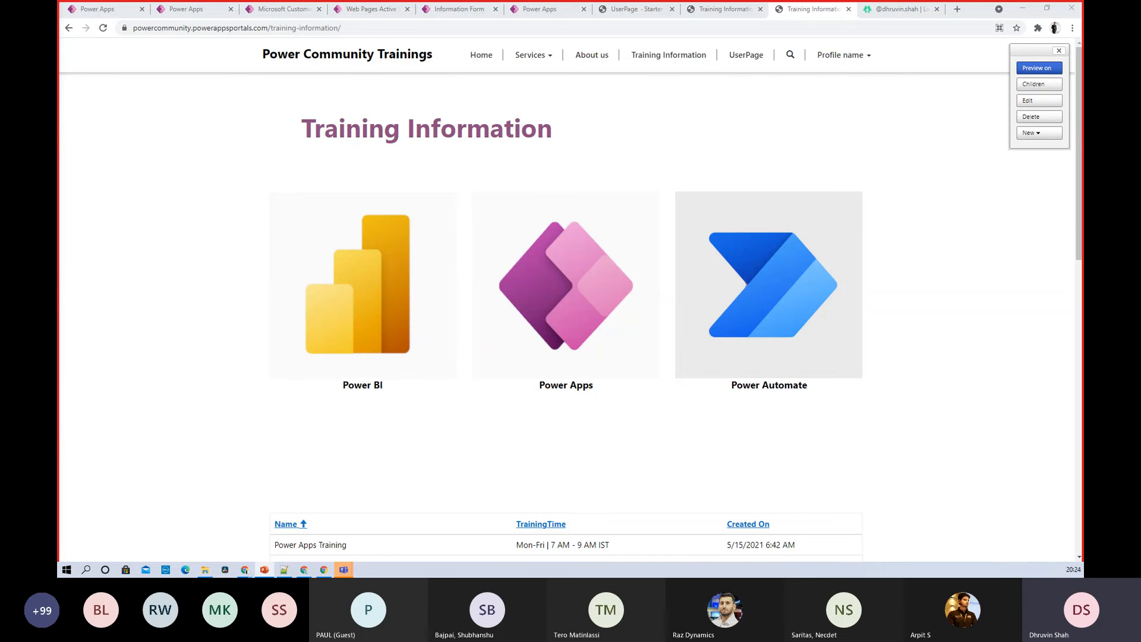
Open Power Apps pricing from the Portal Licensing slide and review add-ons: logins $200, page views $100
key(shift+F5)
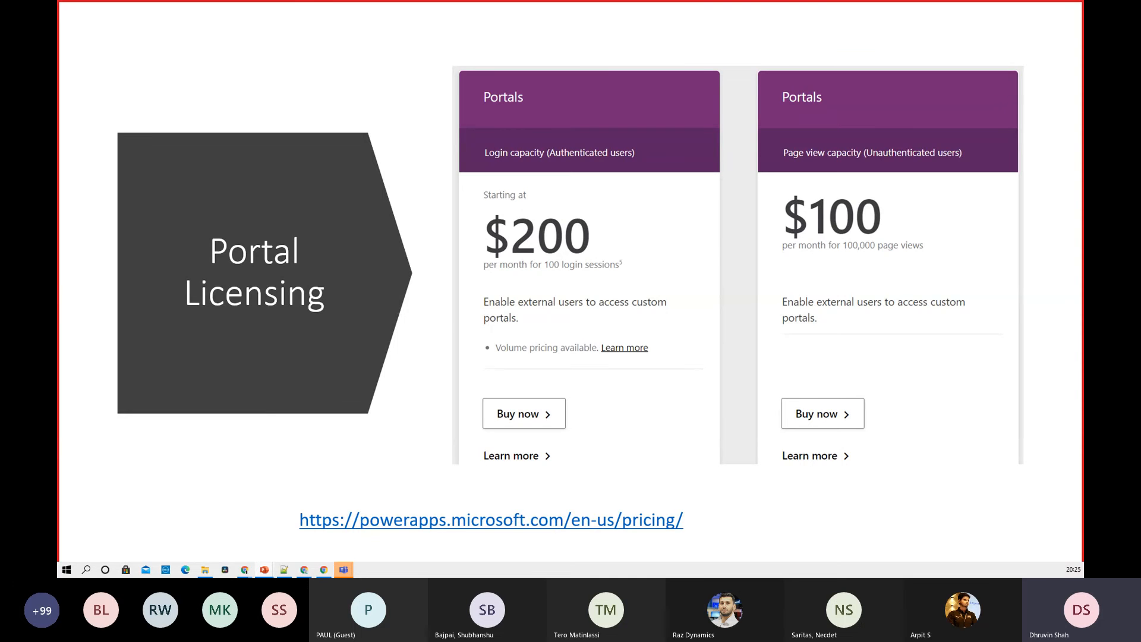
click(456, 520)
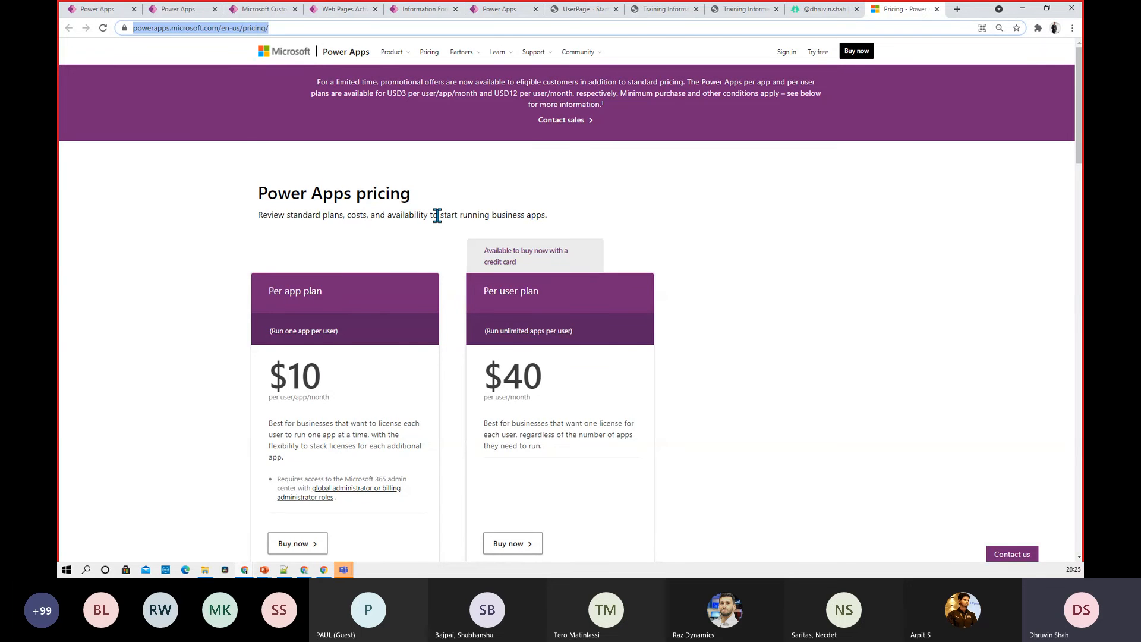
scroll(438, 215, down, 3)
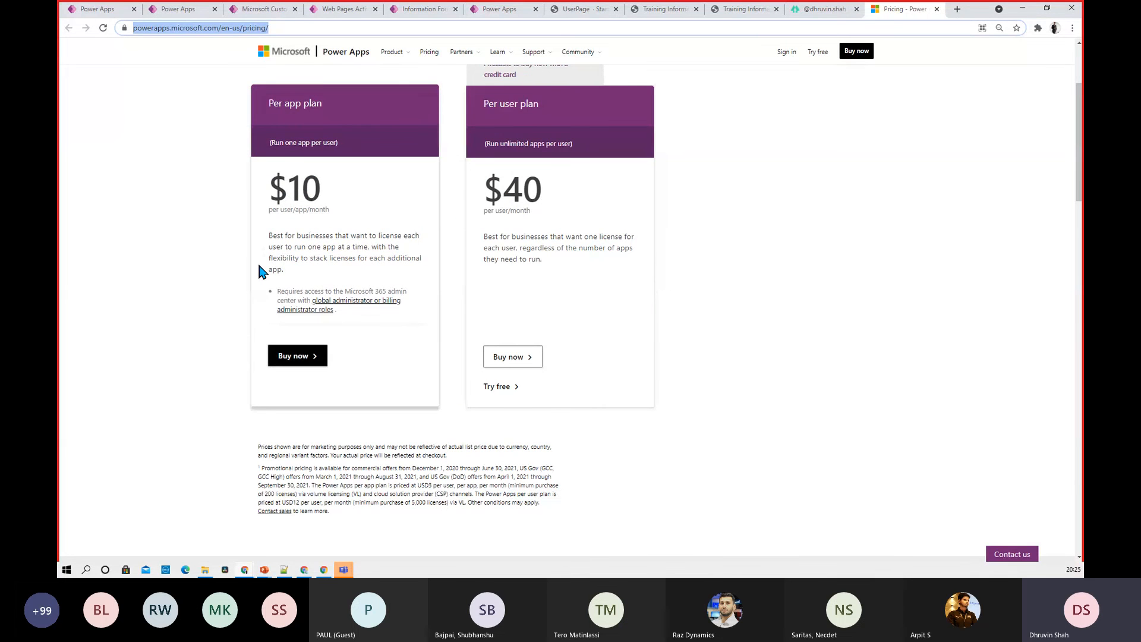
scroll(259, 270, down, 10)
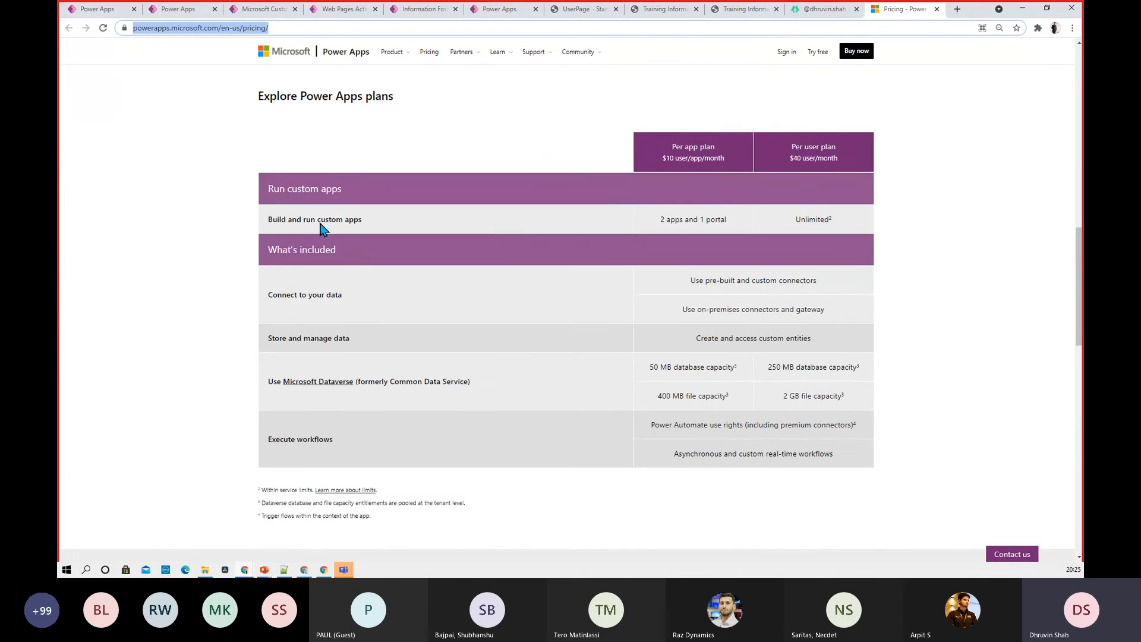
scroll(321, 228, down, 10)
scroll(323, 237, up, 2)
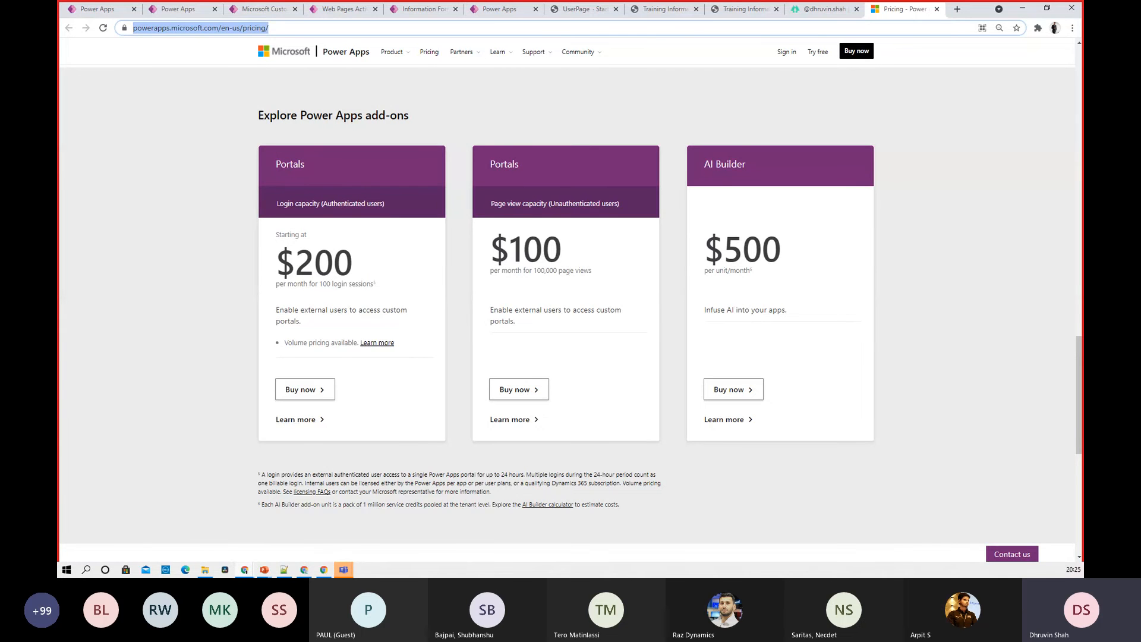
key(alt+Tab)
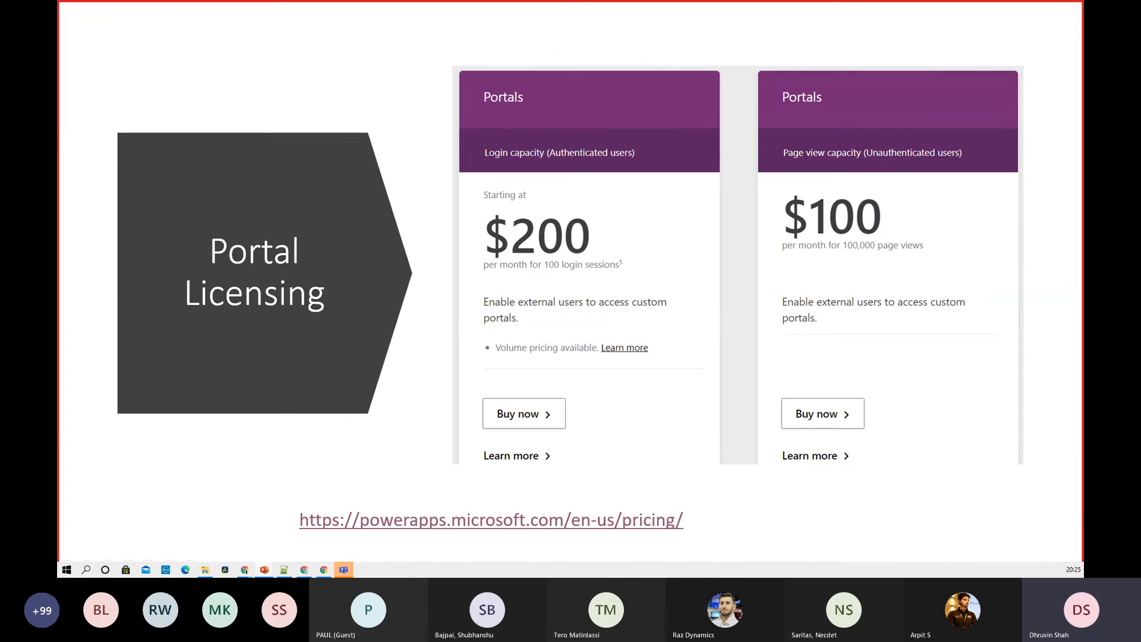
key(alt+Tab)
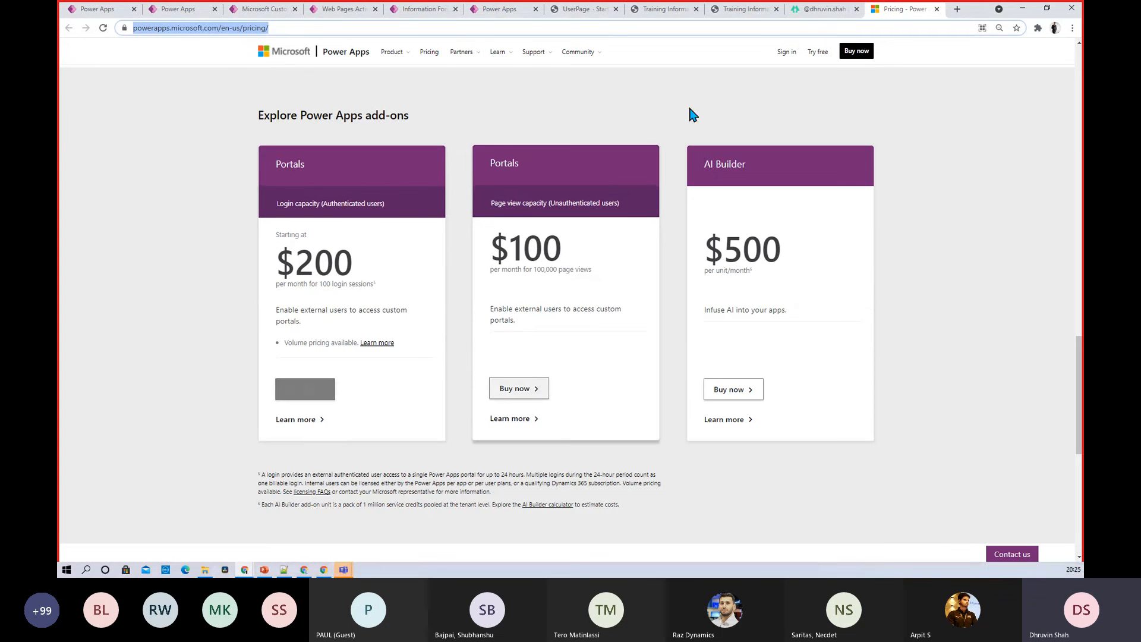
Copy the YouTube channel link from Linktree and load it in a new private window
click(817, 9)
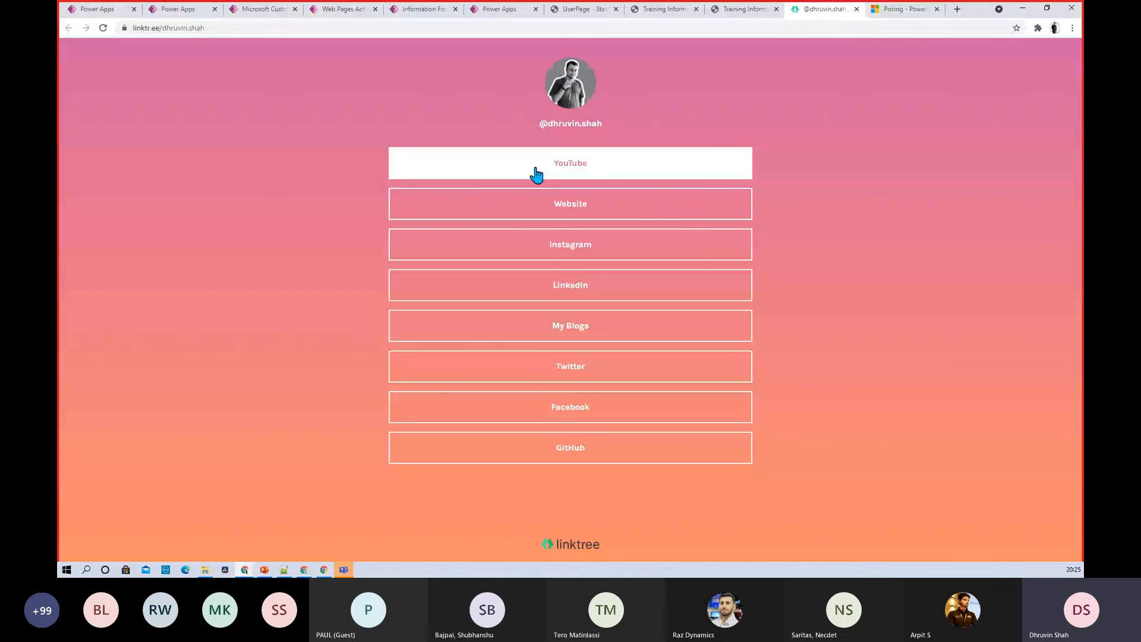
right_click(536, 173)
click(549, 178)
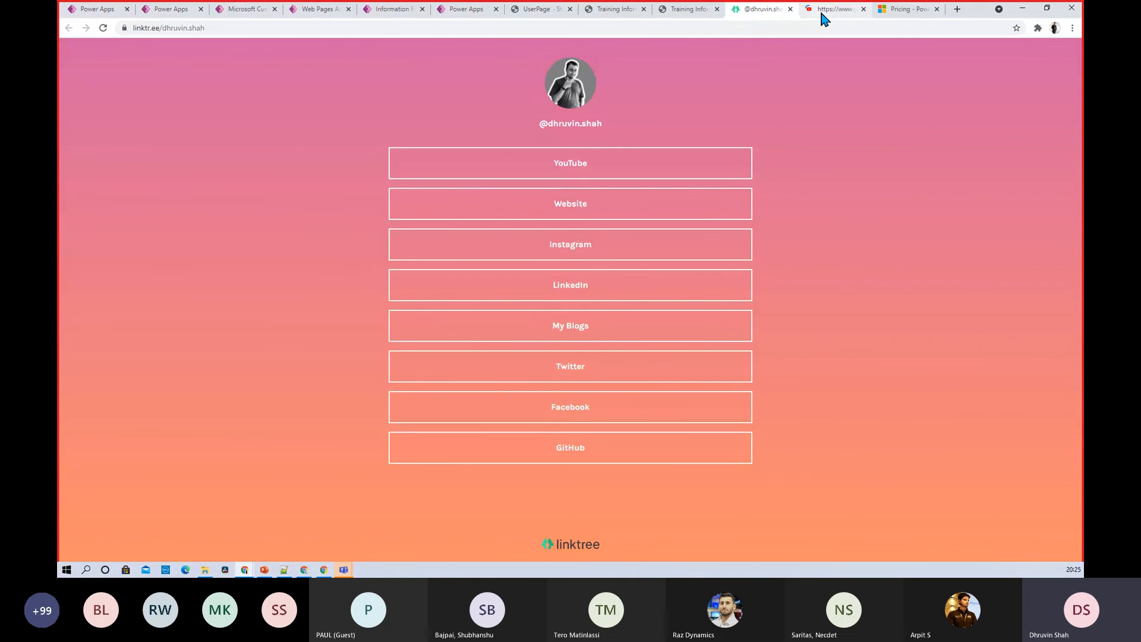
click(829, 10)
click(408, 27)
key(ctrl+c)
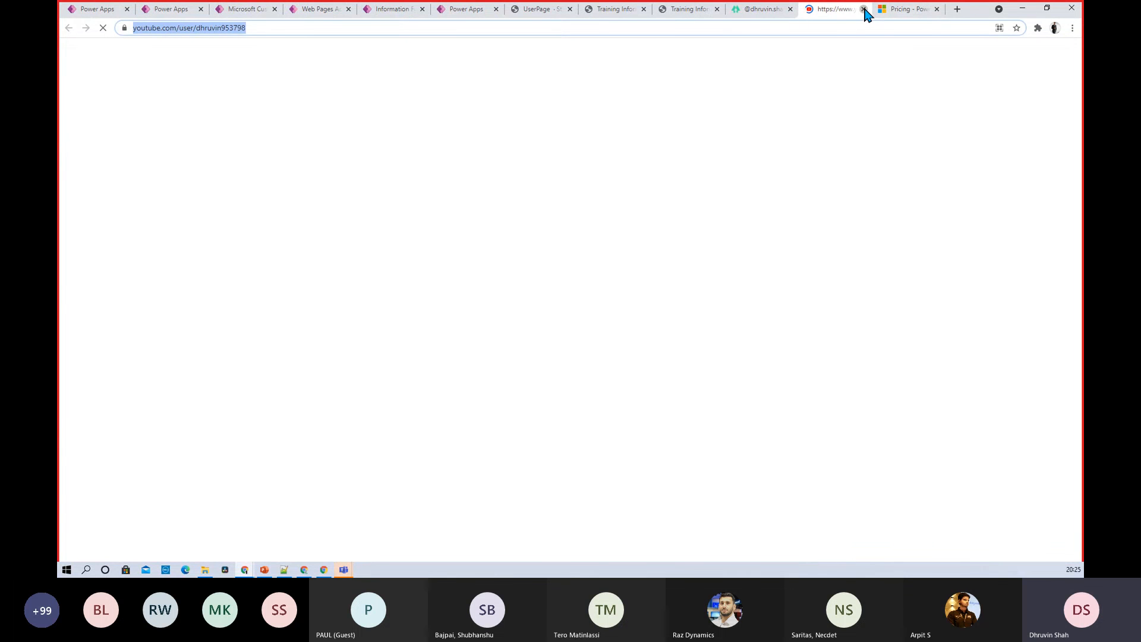
click(864, 9)
click(1072, 28)
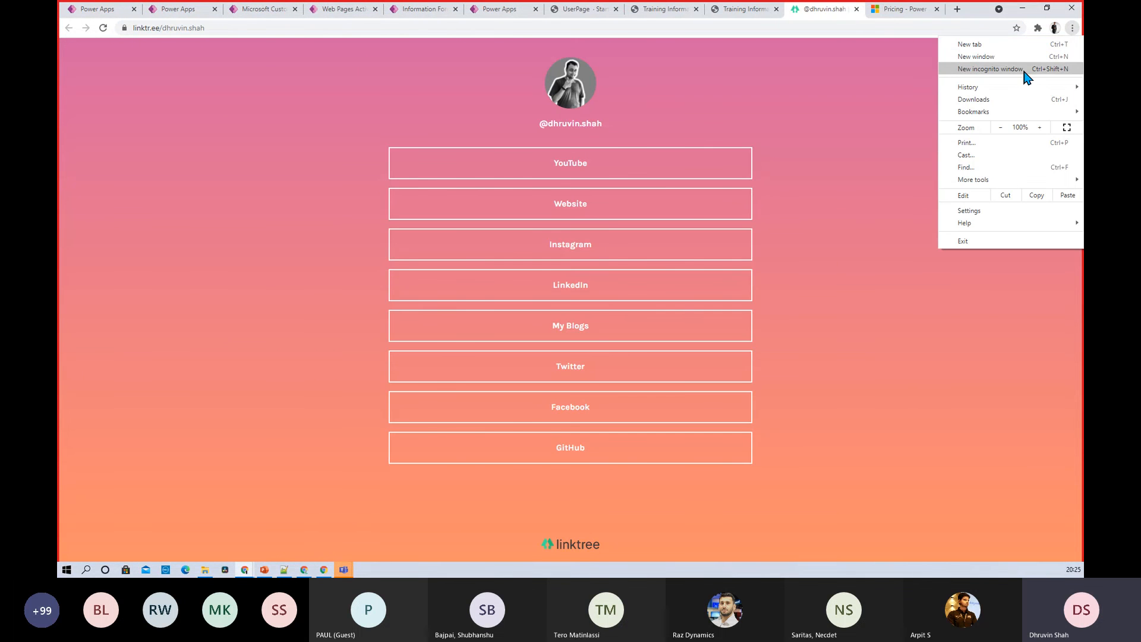
click(1024, 69)
key(ctrl+v)
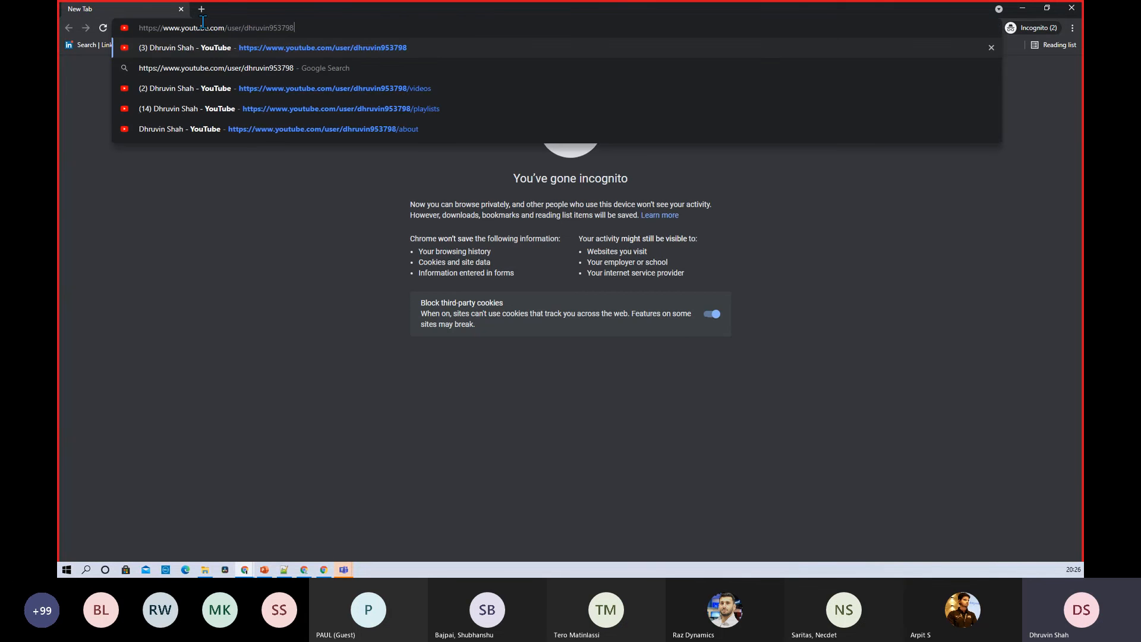
key(Return)
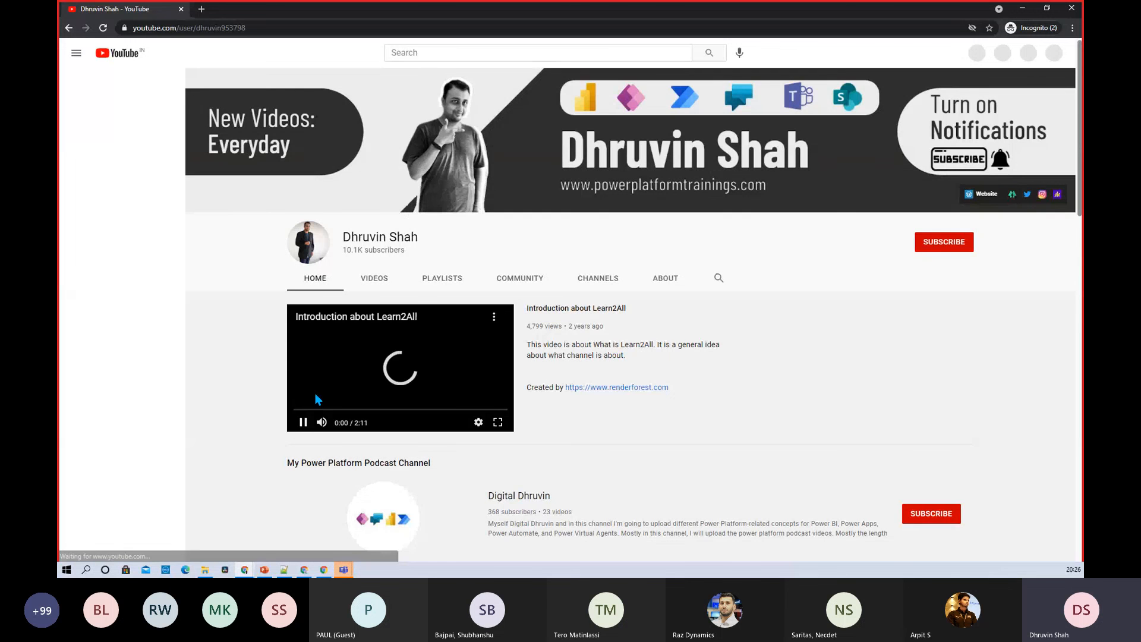
Mute the intro video, browse the channel's Videos and Playlists, then minimize the window
click(322, 422)
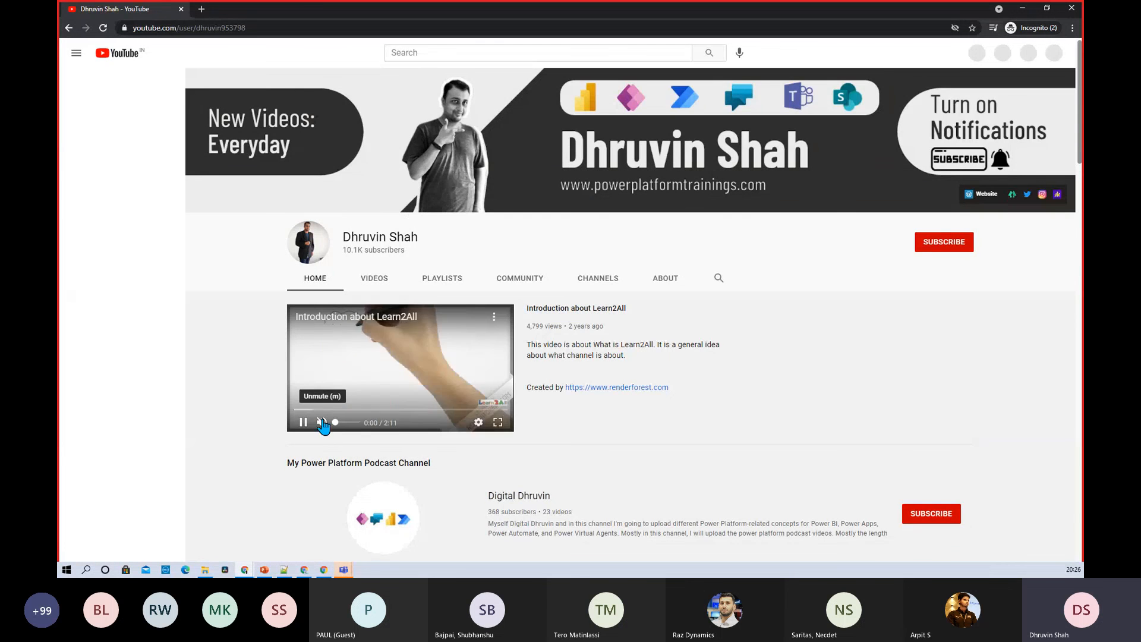
click(374, 287)
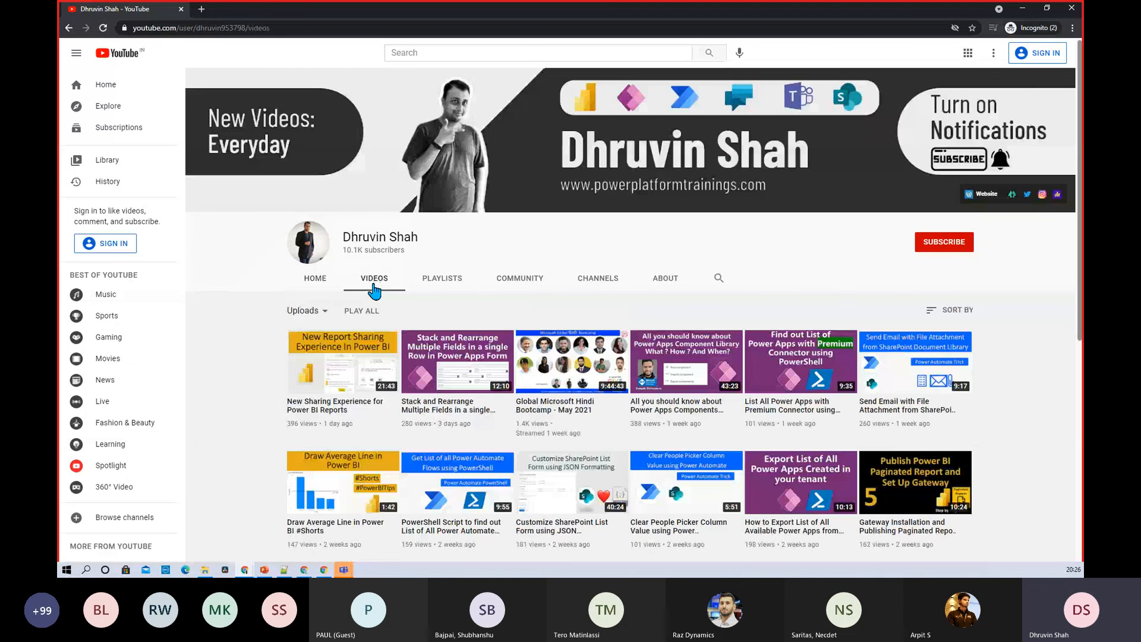
click(449, 290)
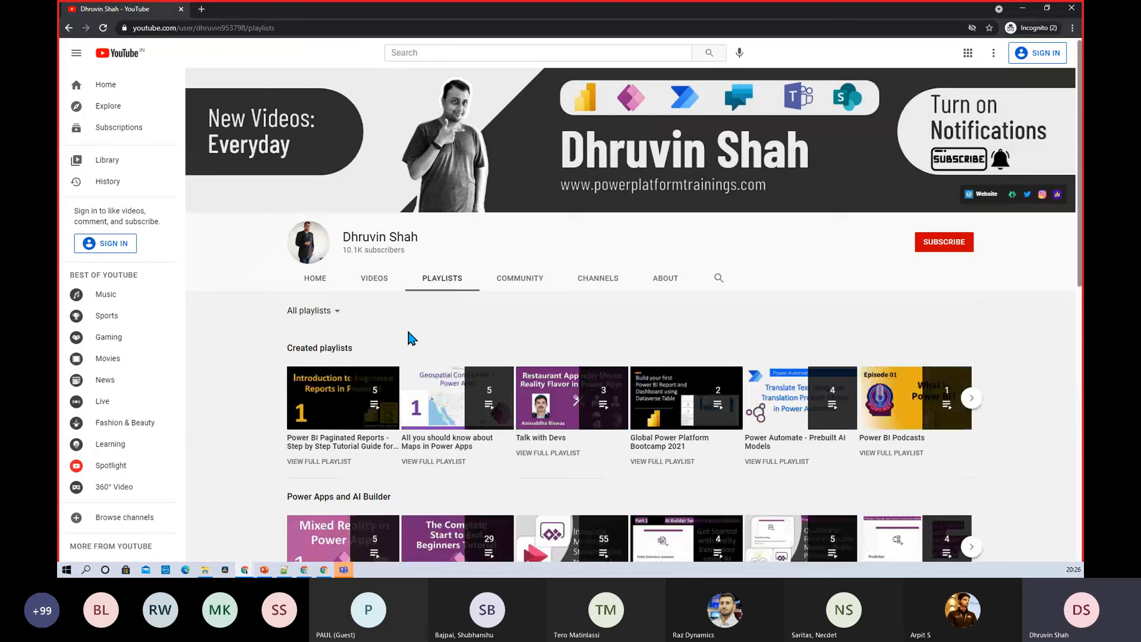
scroll(409, 334, down, 5)
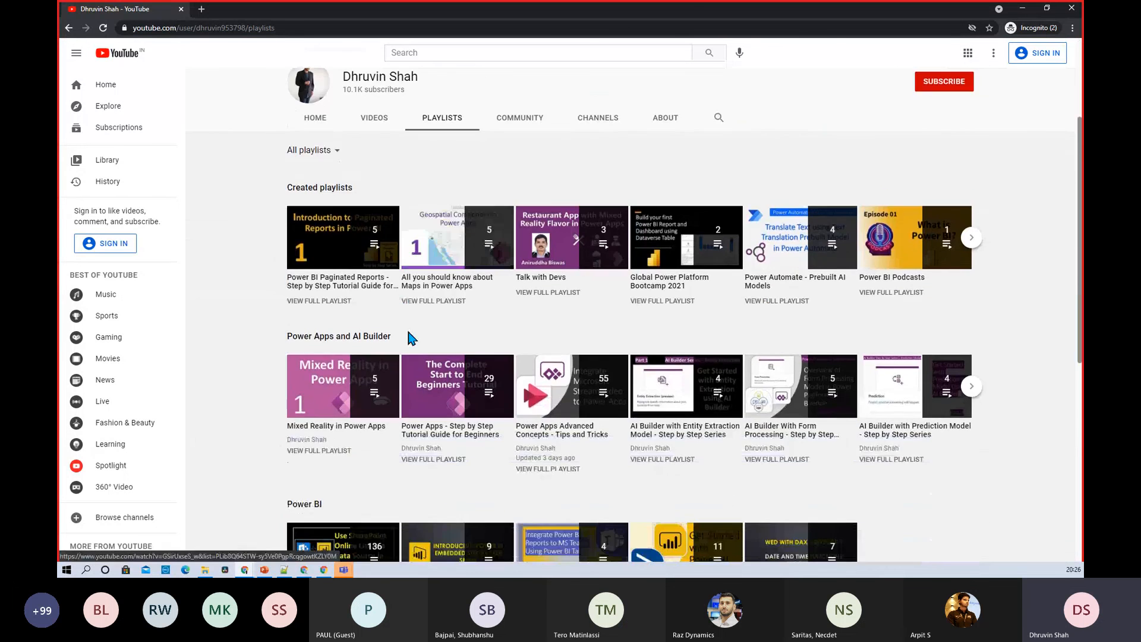
scroll(408, 332, up, 5)
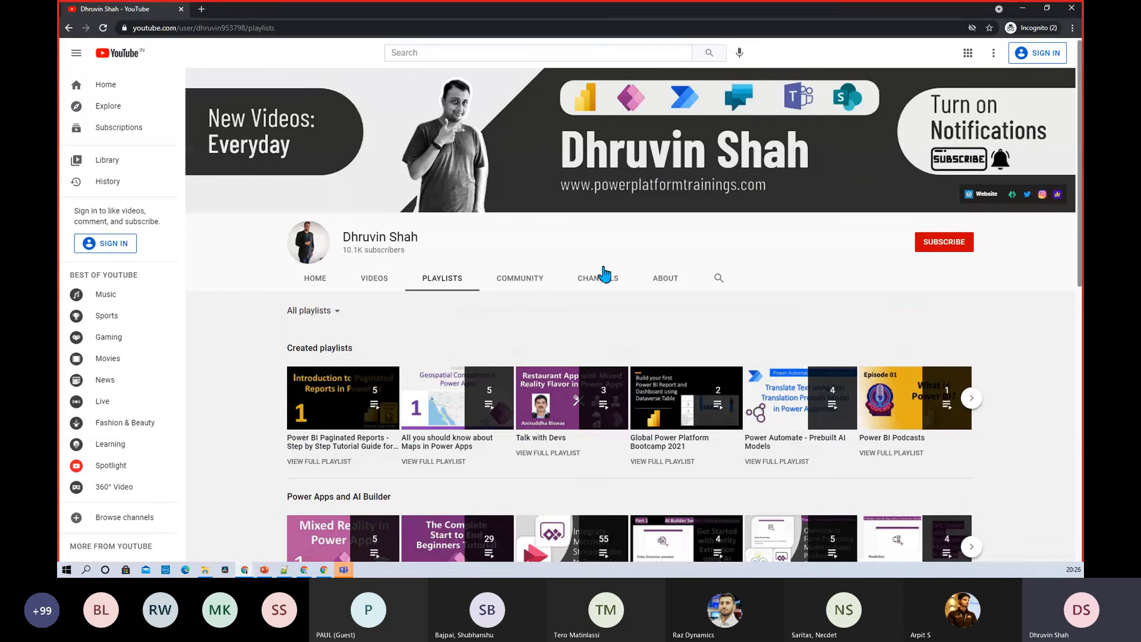
click(1022, 8)
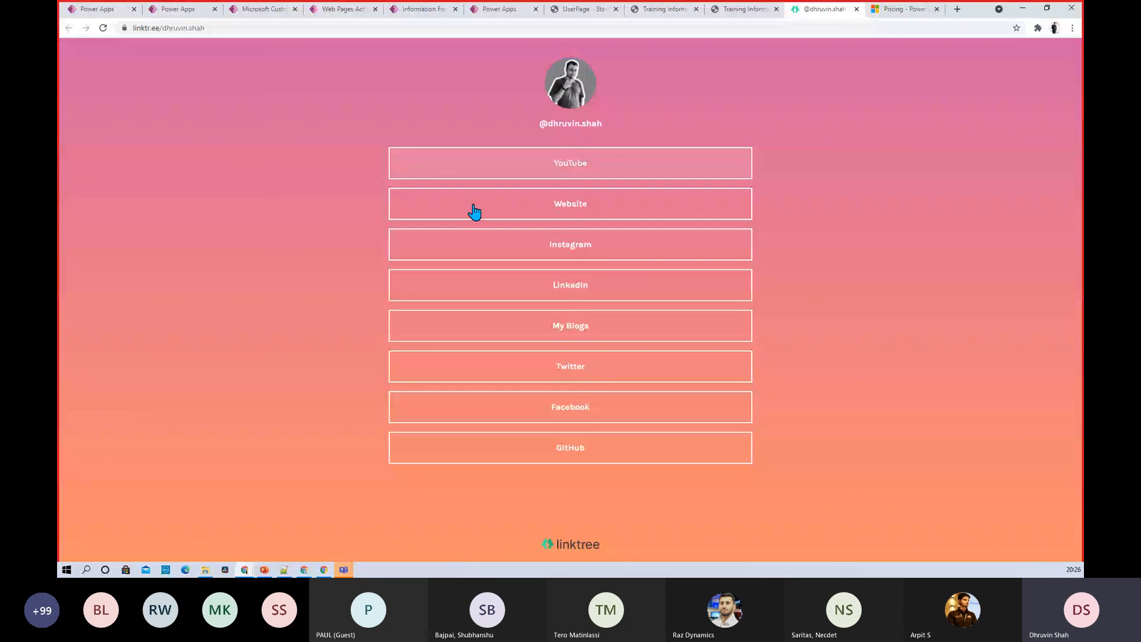